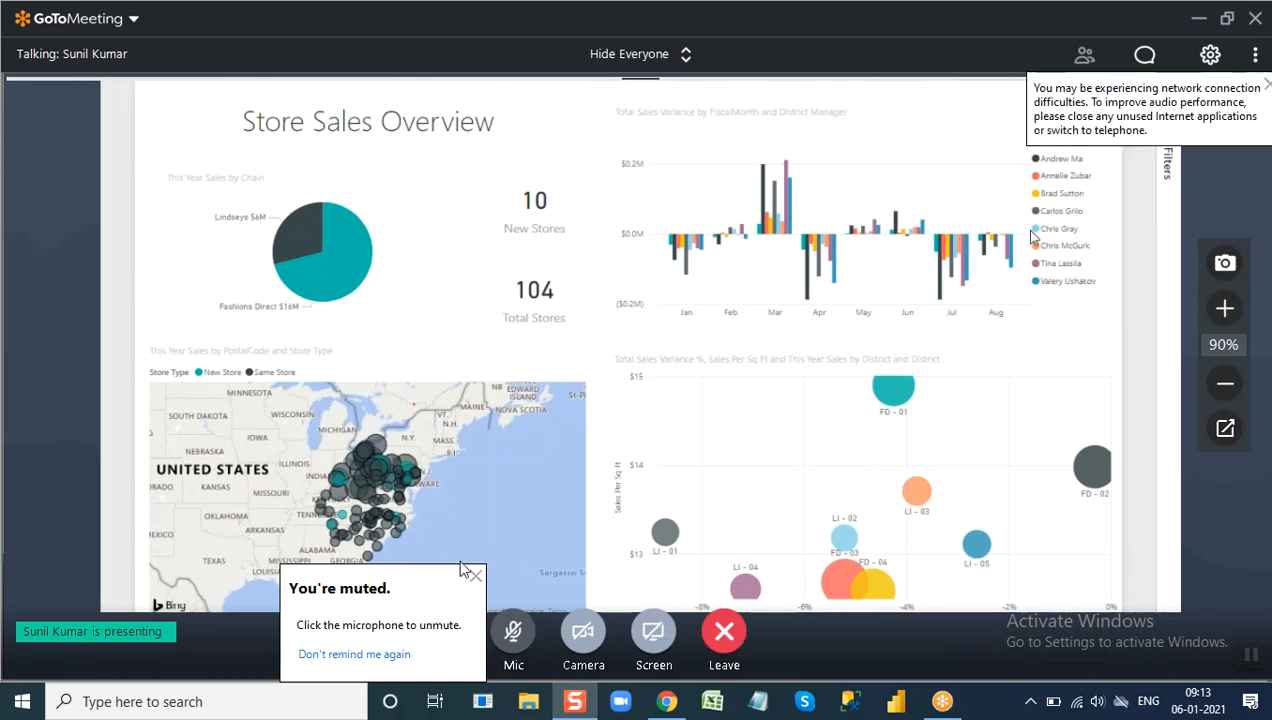
{"action": "left_click", "coordinate": [476, 576]}
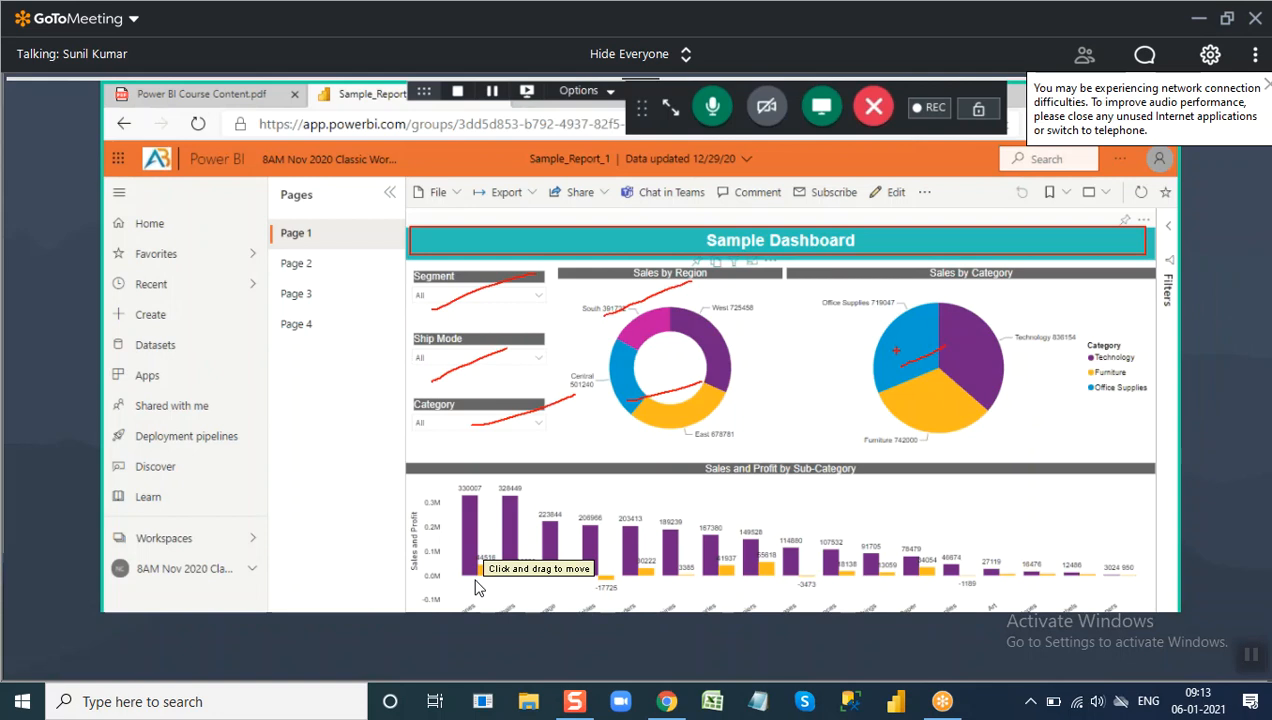
{"action": "key", "text": "XF86AudioRaiseVolume"}
{"action": "key", "text": "XF86AudioRaiseVolume"}
{"action": "key", "text": "XF86AudioRaiseVolume"}
{"action": "key", "text": "XF86AudioRaiseVolume"}
{"action": "key", "text": "XF86AudioRaiseVolume"}
{"action": "key", "text": "XF86AudioRaiseVolume"}
{"action": "key", "text": "XF86AudioRaiseVolume"}
{"action": "key", "text": "XF86AudioRaiseVolume"}
{"action": "key", "text": "XF86AudioRaiseVolume"}
{"action": "key", "text": "XF86AudioRaiseVolume"}
{"action": "key", "text": "XF86AudioRaiseVolume"}
{"action": "key", "text": "XF86AudioRaiseVolume"}
{"action": "key", "text": "XF86AudioRaiseVolume"}
{"action": "key", "text": "XF86AudioRaiseVolume"}
{"action": "key", "text": "XF86AudioRaiseVolume"}
{"action": "key", "text": "XF86AudioLowerVolume"}
{"action": "key", "text": "XF86AudioLowerVolume"}
{"action": "key", "text": "XF86AudioLowerVolume"}
{"action": "key", "text": "XF86AudioLowerVolume"}
{"action": "key", "text": "XF86AudioLowerVolume"}
{"action": "key", "text": "XF86AudioLowerVolume"}
{"action": "key", "text": "XF86AudioLowerVolume"}
{"action": "key", "text": "XF86MonBrightnessDown"}
{"action": "key", "text": "XF86MonBrightnessUp"}
{"action": "key", "text": "XF86MonBrightnessUp"}
{"action": "key", "text": "XF86MonBrightnessUp"}
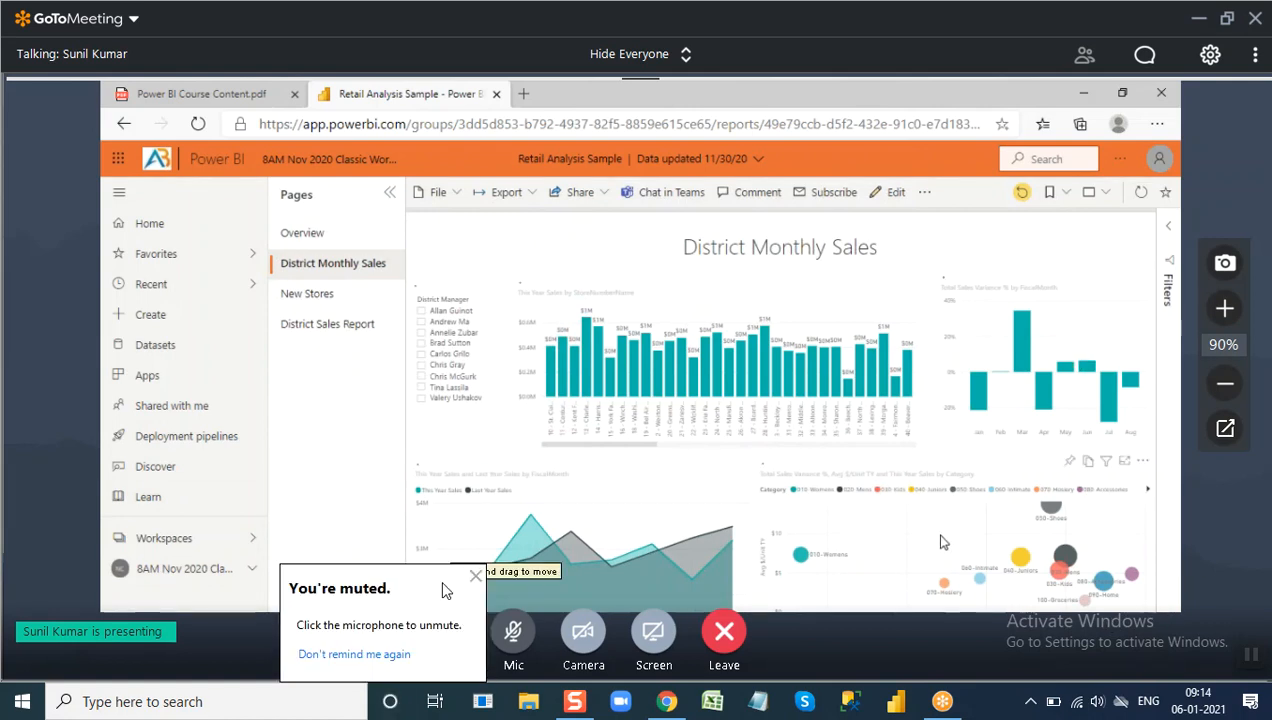
Turn off the muted-microphone reminder for good.
{"action": "left_click", "coordinate": [378, 656]}
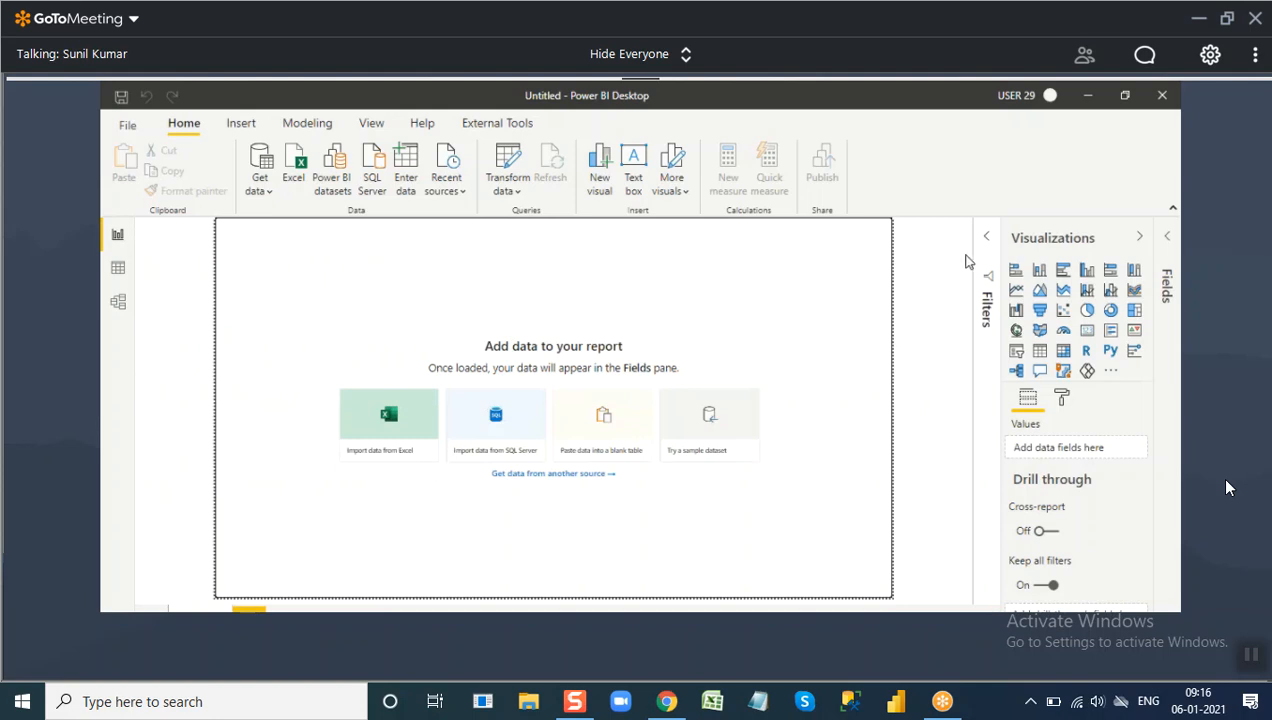
Expand the report's filters area and switch to the model view.
{"action": "left_click", "coordinate": [986, 240]}
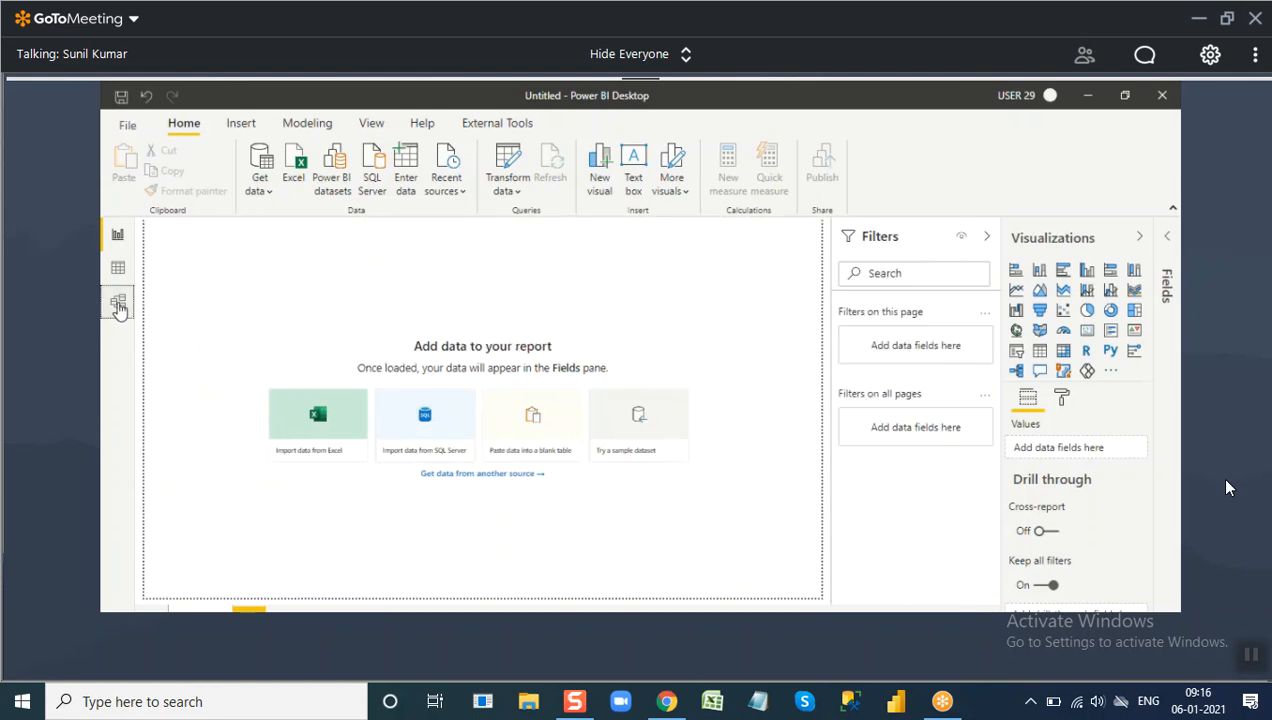
{"action": "left_click", "coordinate": [118, 301]}
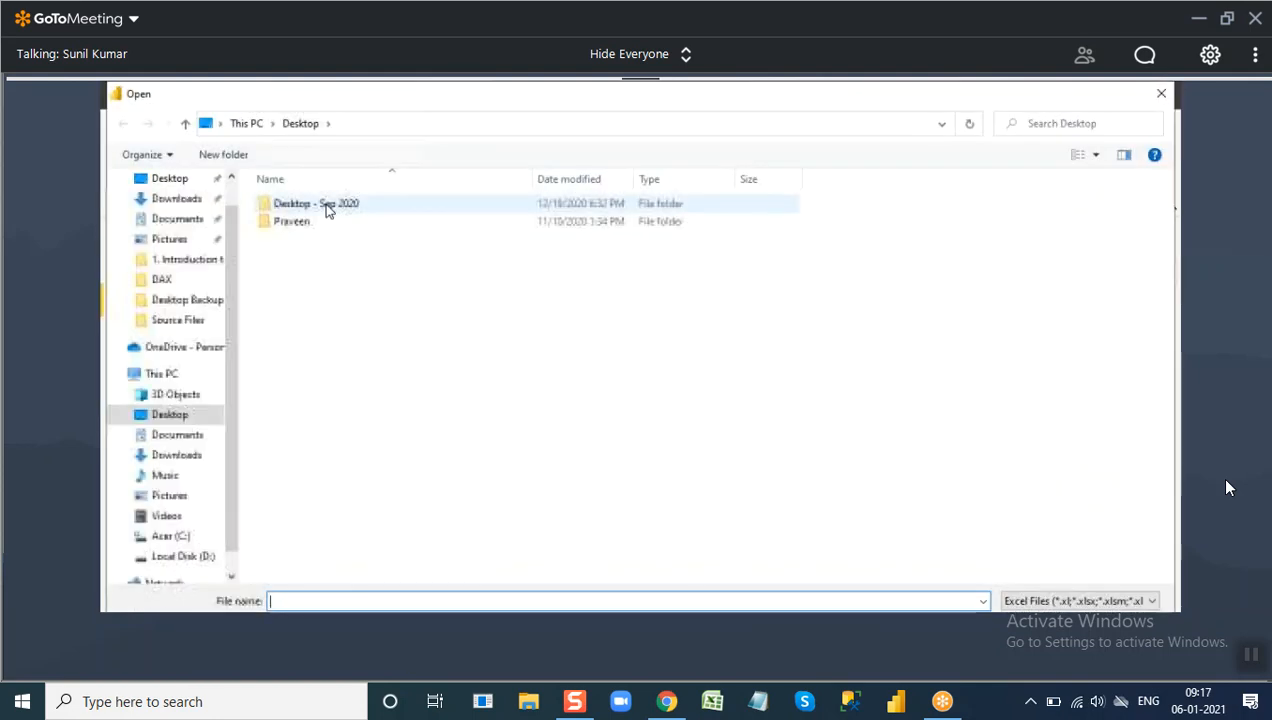
Load the Orders table from Sample - Superstore.xlsx, found via the Desktop - Sep 2020 and Desktop Backup folders.
{"action": "double_click", "coordinate": [326, 207]}
{"action": "double_click", "coordinate": [326, 224]}
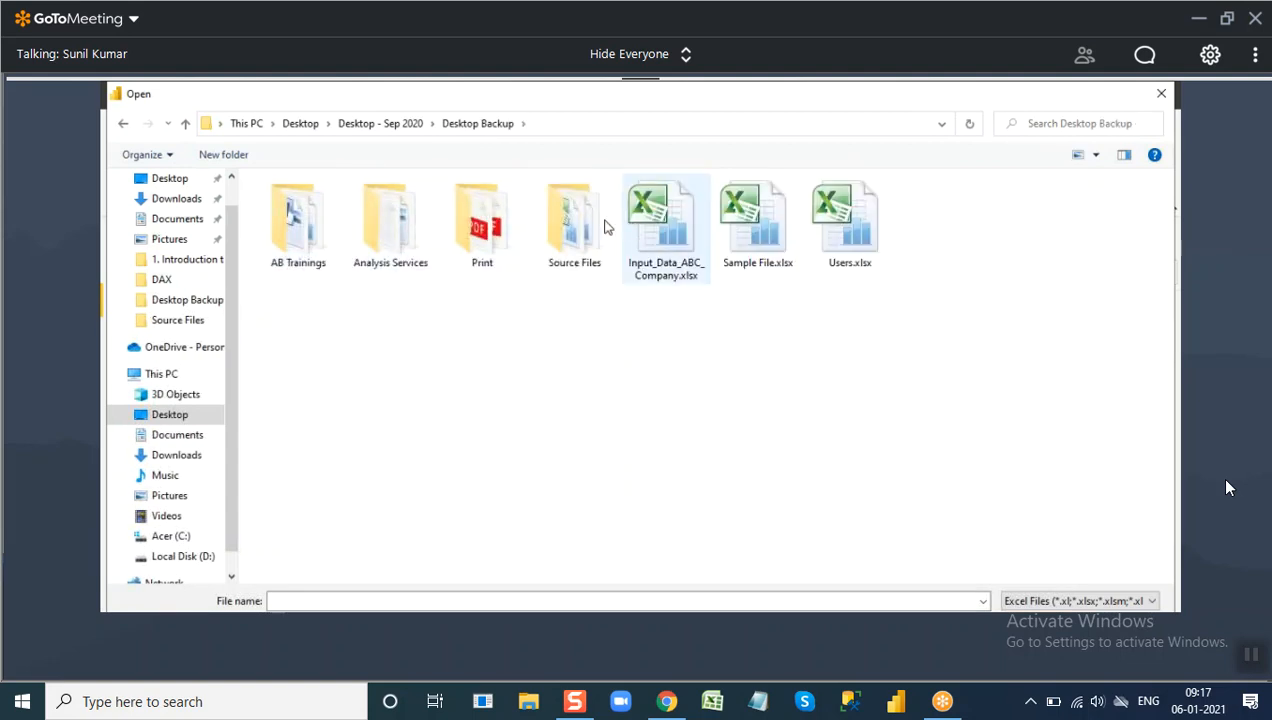
{"action": "double_click", "coordinate": [558, 232]}
{"action": "double_click", "coordinate": [516, 242]}
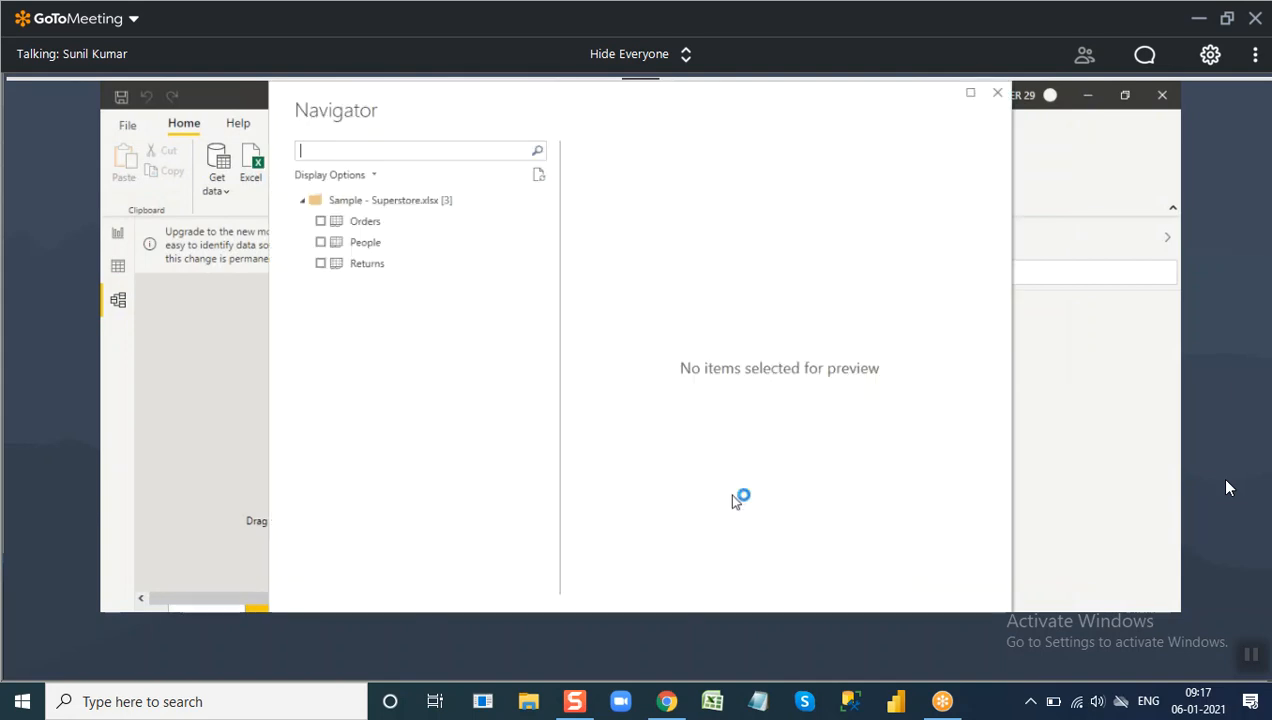
{"action": "left_click", "coordinate": [321, 222]}
{"action": "left_click", "coordinate": [838, 620]}
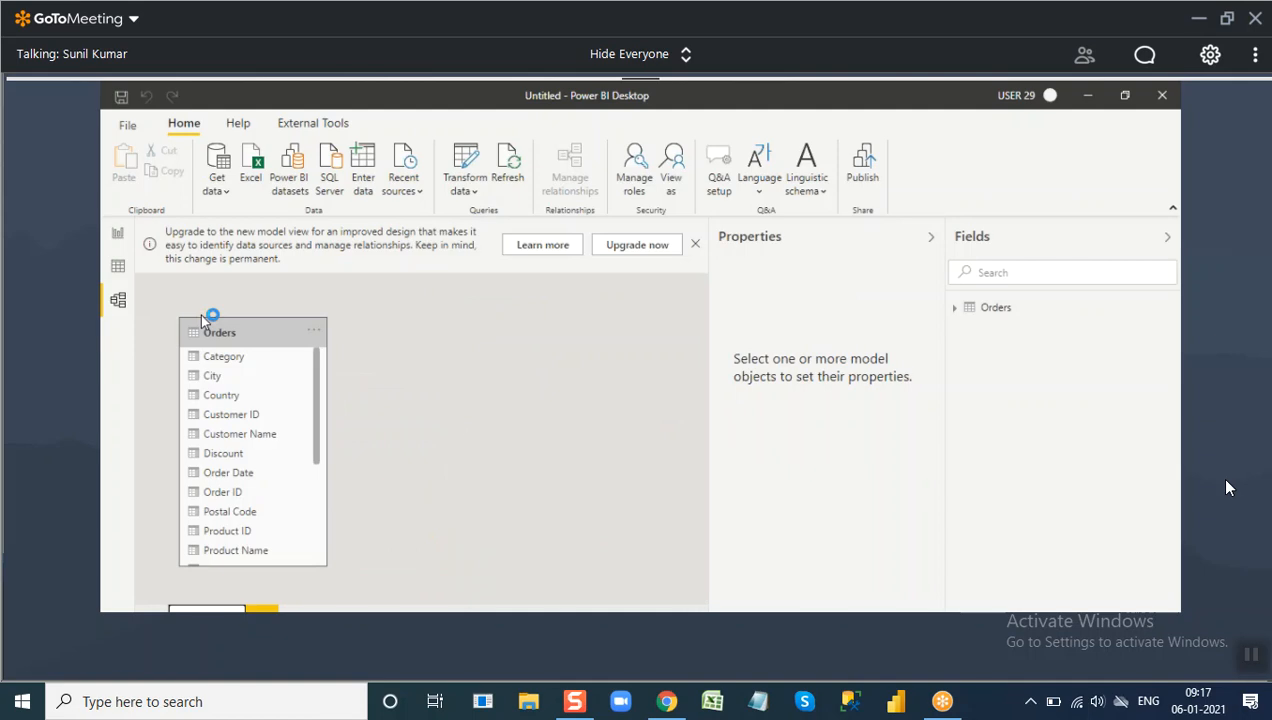
Return to the report view and bring up the report's display options.
{"action": "left_click", "coordinate": [117, 233]}
{"action": "left_click", "coordinate": [371, 123]}
{"action": "left_click", "coordinate": [541, 180]}
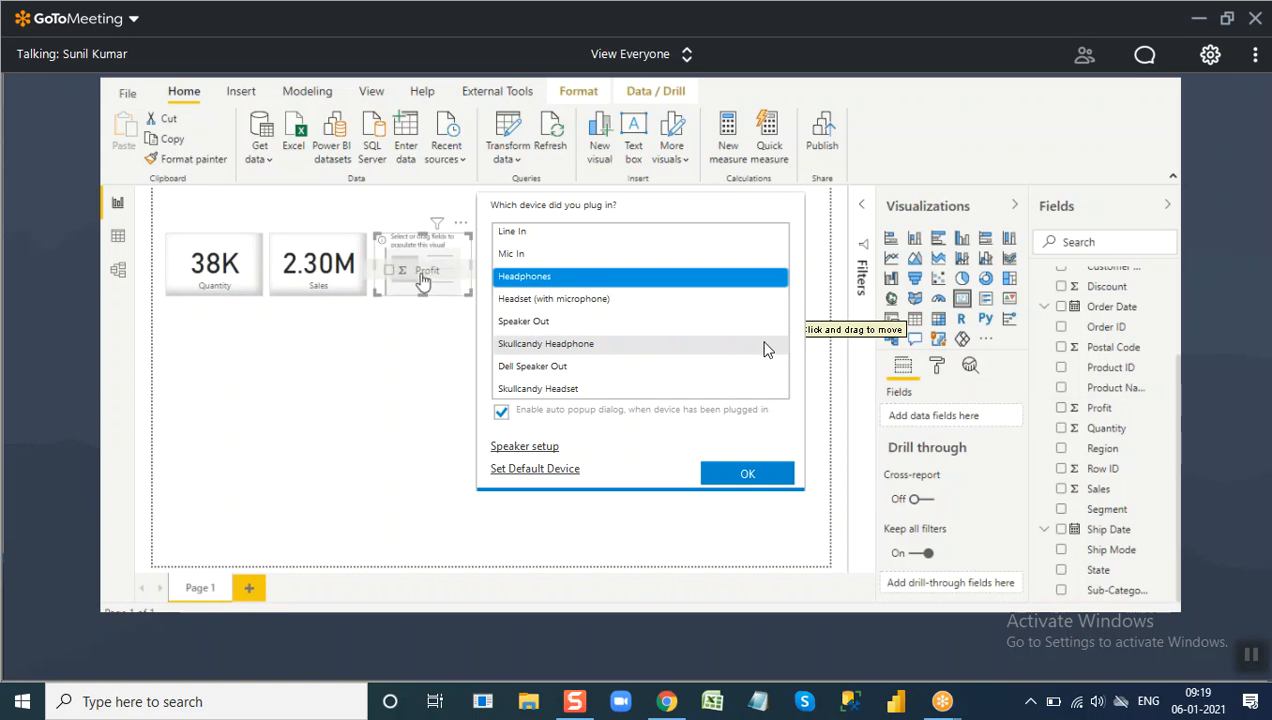
Confirm Headphones as the plugged-in audio device.
{"action": "left_click", "coordinate": [750, 484]}
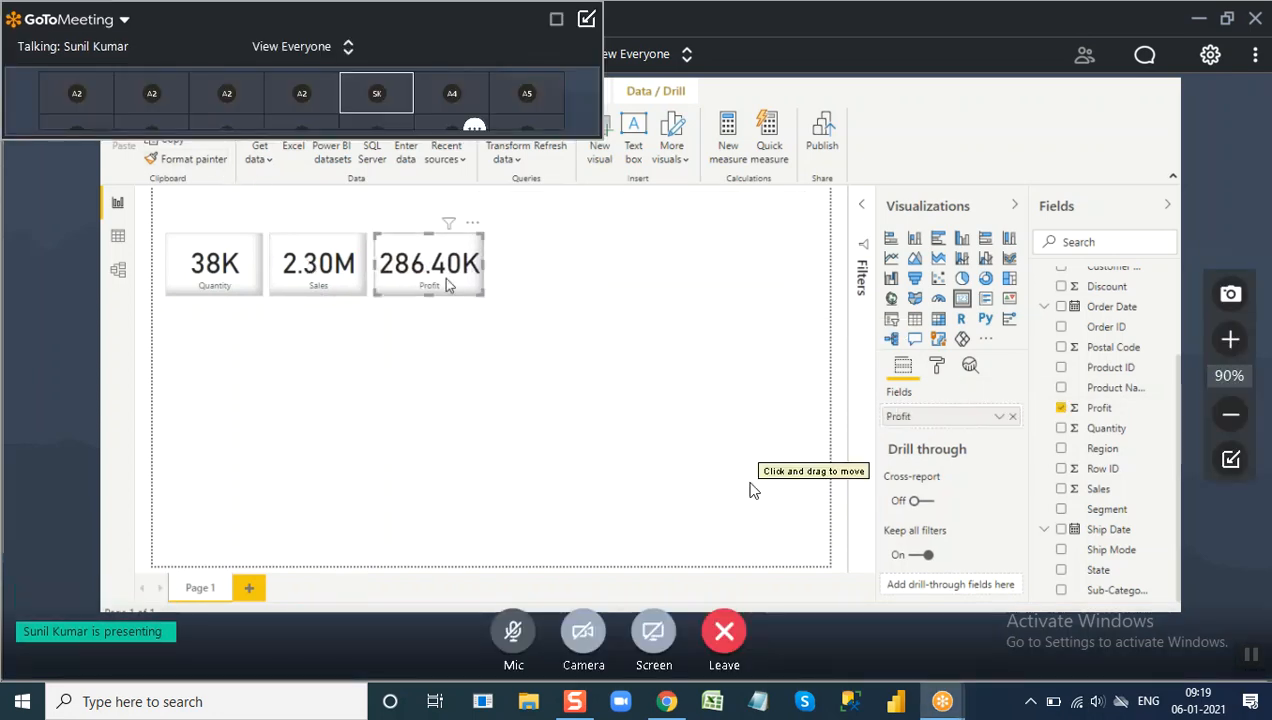
{"action": "key", "text": "XF86AudioRaiseVolume"}
{"action": "key", "text": "XF86AudioRaiseVolume"}
{"action": "key", "text": "XF86AudioRaiseVolume"}
{"action": "key", "text": "XF86AudioRaiseVolume"}
{"action": "key", "text": "XF86AudioRaiseVolume"}
{"action": "key", "text": "XF86AudioRaiseVolume"}
{"action": "key", "text": "XF86AudioRaiseVolume"}
{"action": "key", "text": "XF86AudioRaiseVolume"}
{"action": "key", "text": "XF86AudioRaiseVolume"}
{"action": "key", "text": "XF86AudioRaiseVolume"}
{"action": "key", "text": "XF86AudioRaiseVolume"}
{"action": "key", "text": "XF86AudioRaiseVolume"}
{"action": "key", "text": "XF86AudioRaiseVolume"}
{"action": "key", "text": "XF86AudioRaiseVolume"}
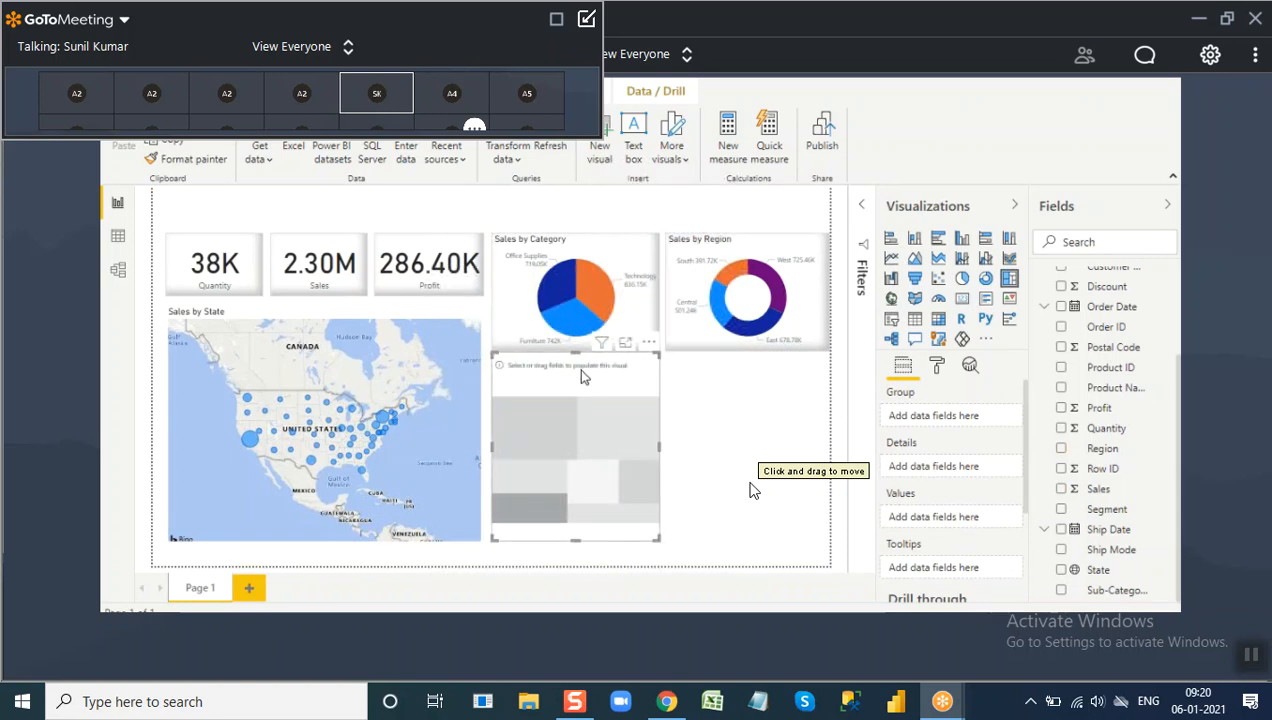
Stretch the empty treemap beneath the Category and Region charts to span both, and align the Sales by Region donut's outer edge with it.
{"action": "left_click_drag", "start_coordinate": [576, 353], "coordinate": [581, 363]}
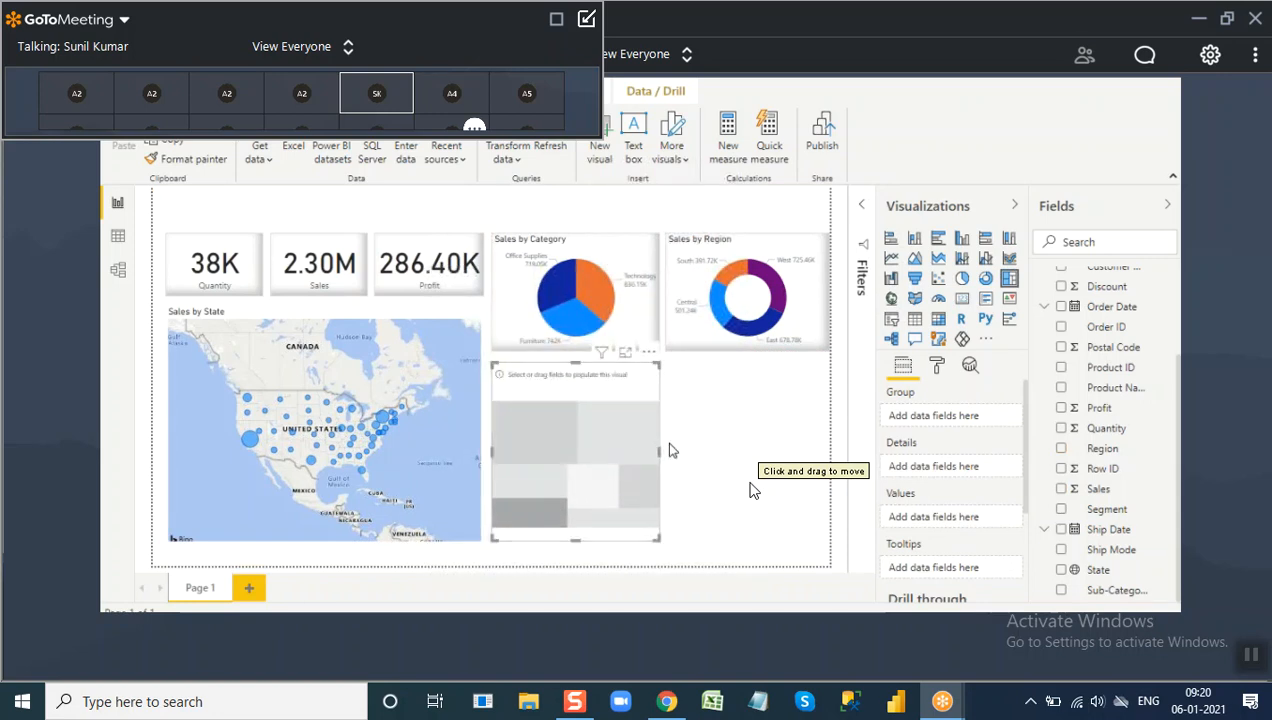
{"action": "left_click_drag", "start_coordinate": [665, 442], "coordinate": [822, 480]}
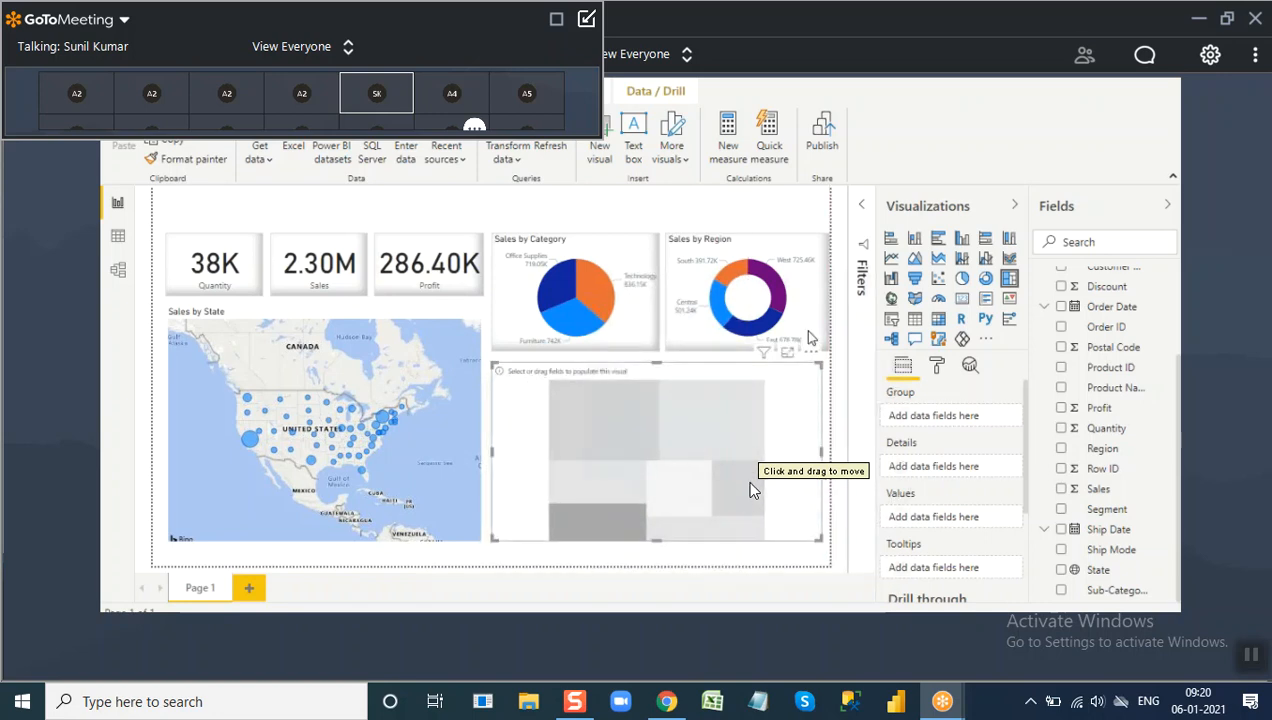
{"action": "left_click", "coordinate": [818, 302]}
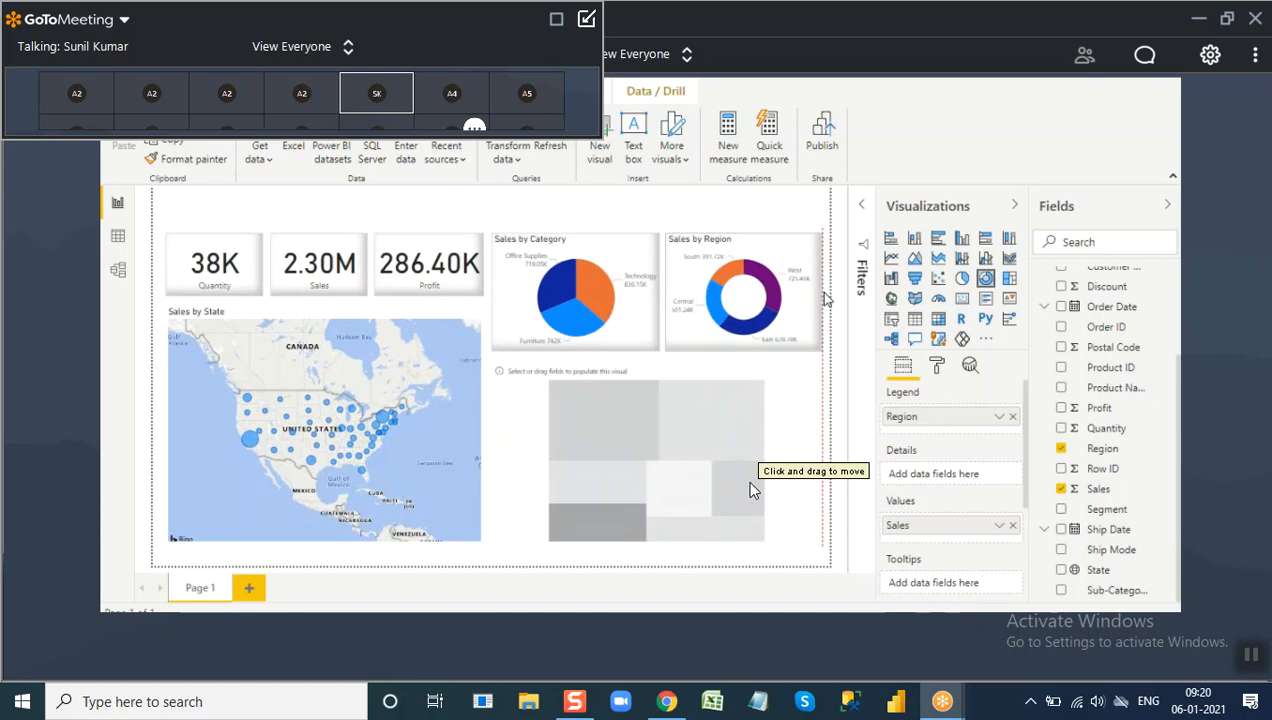
{"action": "left_click_drag", "start_coordinate": [821, 296], "coordinate": [822, 297]}
Populate the empty treemap with Sub-Category as the group and Sales as the values.
{"action": "left_click", "coordinate": [749, 426]}
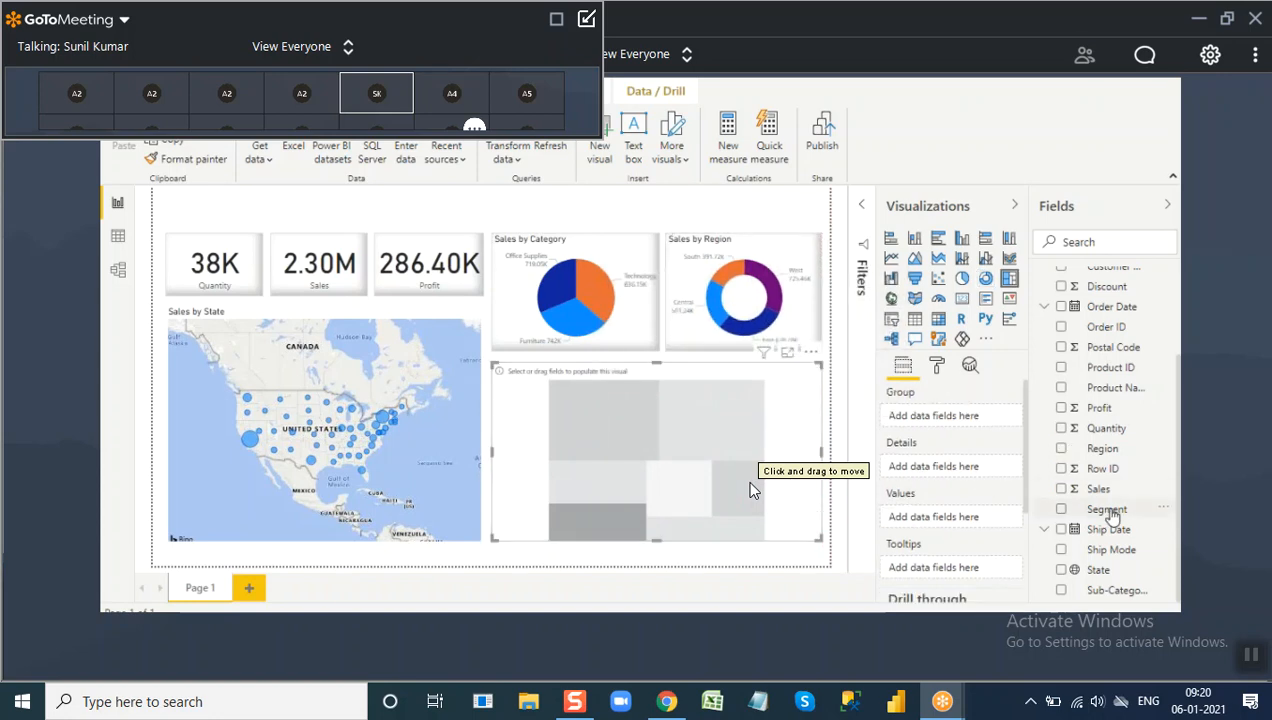
{"action": "left_click_drag", "start_coordinate": [1117, 590], "coordinate": [950, 417]}
{"action": "left_click_drag", "start_coordinate": [1098, 489], "coordinate": [950, 525]}
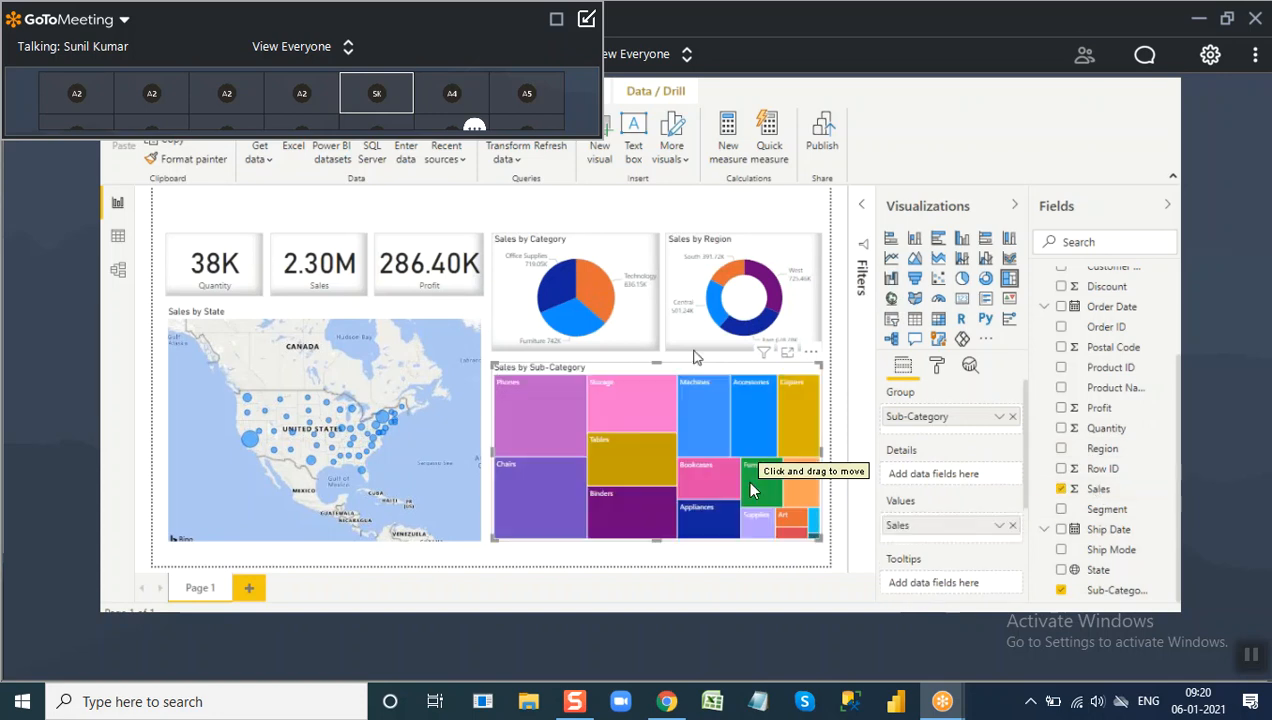
Copy the Sales by Category chart's formatting to the Sub-Category treemap and turn on the treemap's data labels.
{"action": "left_click", "coordinate": [594, 292]}
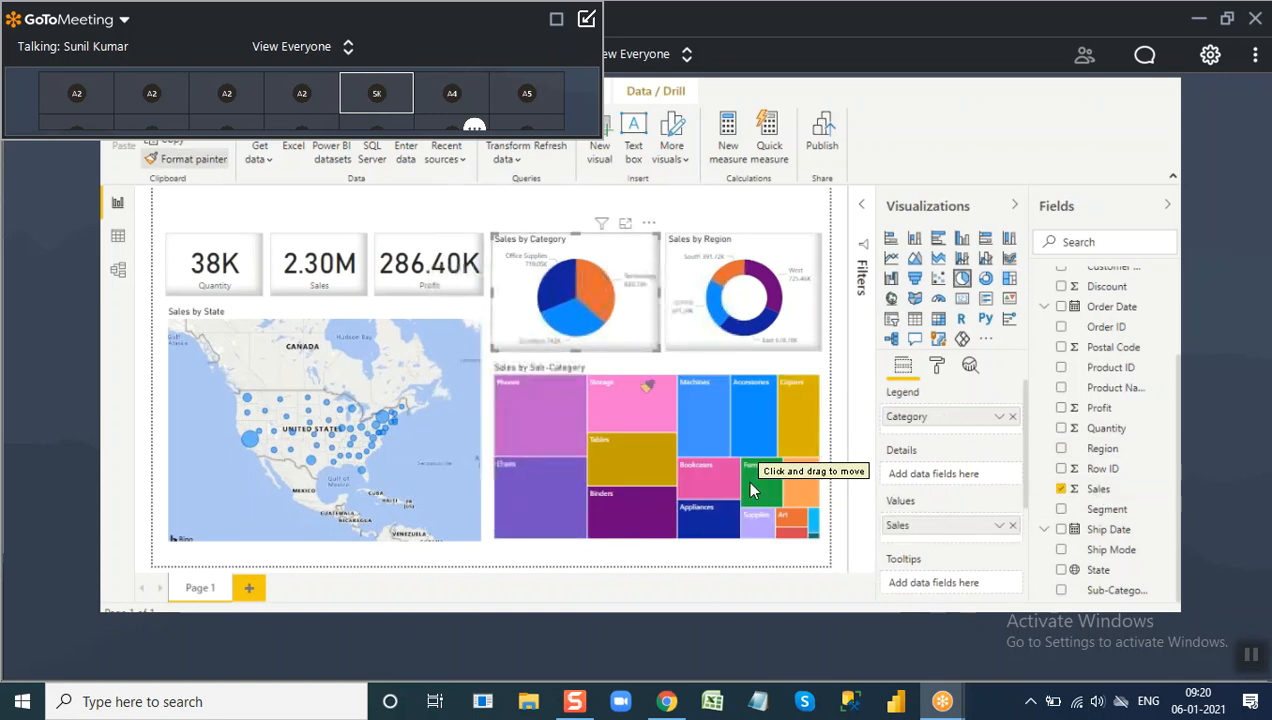
{"action": "left_click", "coordinate": [753, 490]}
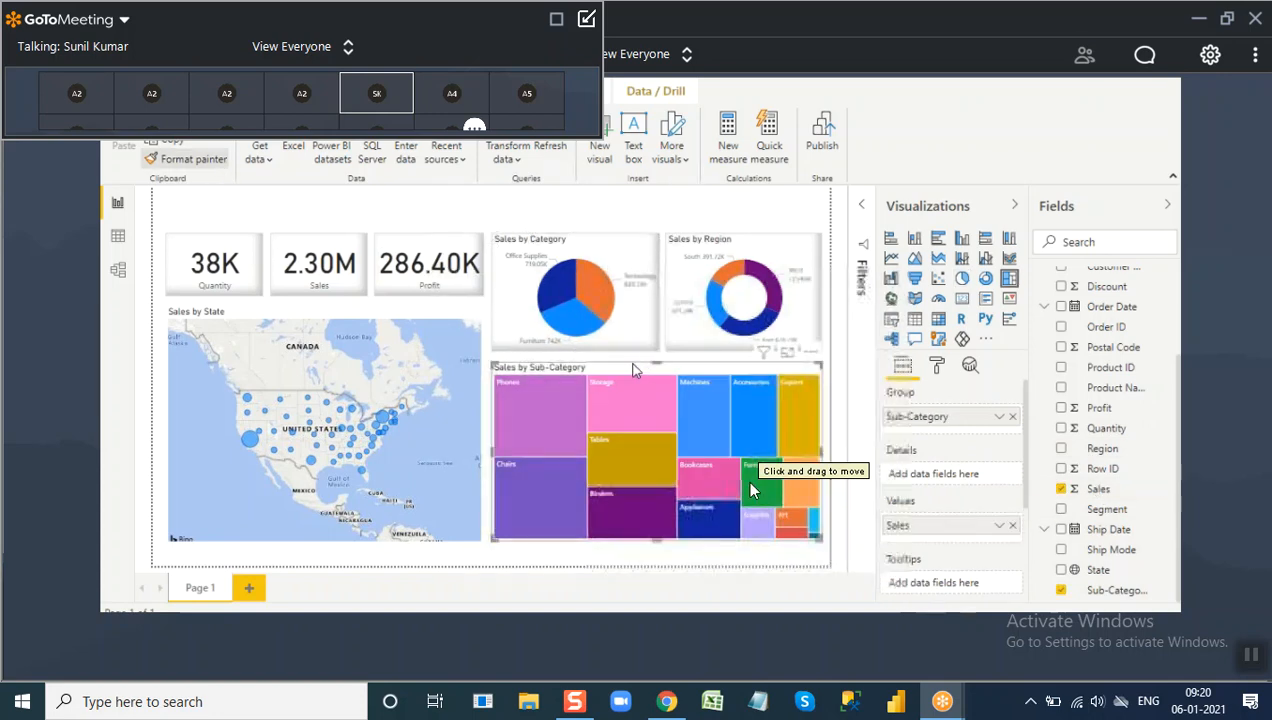
{"action": "left_click", "coordinate": [937, 368]}
{"action": "left_click", "coordinate": [990, 519]}
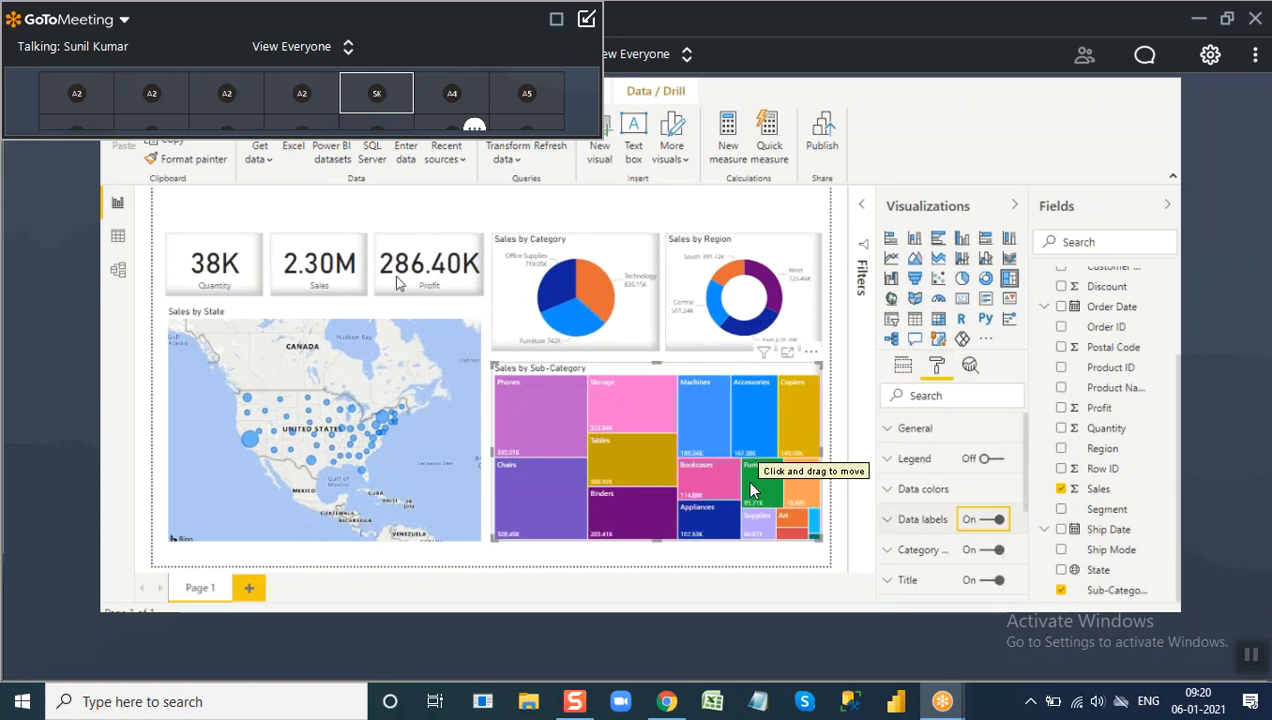
{"action": "left_click", "coordinate": [396, 222]}
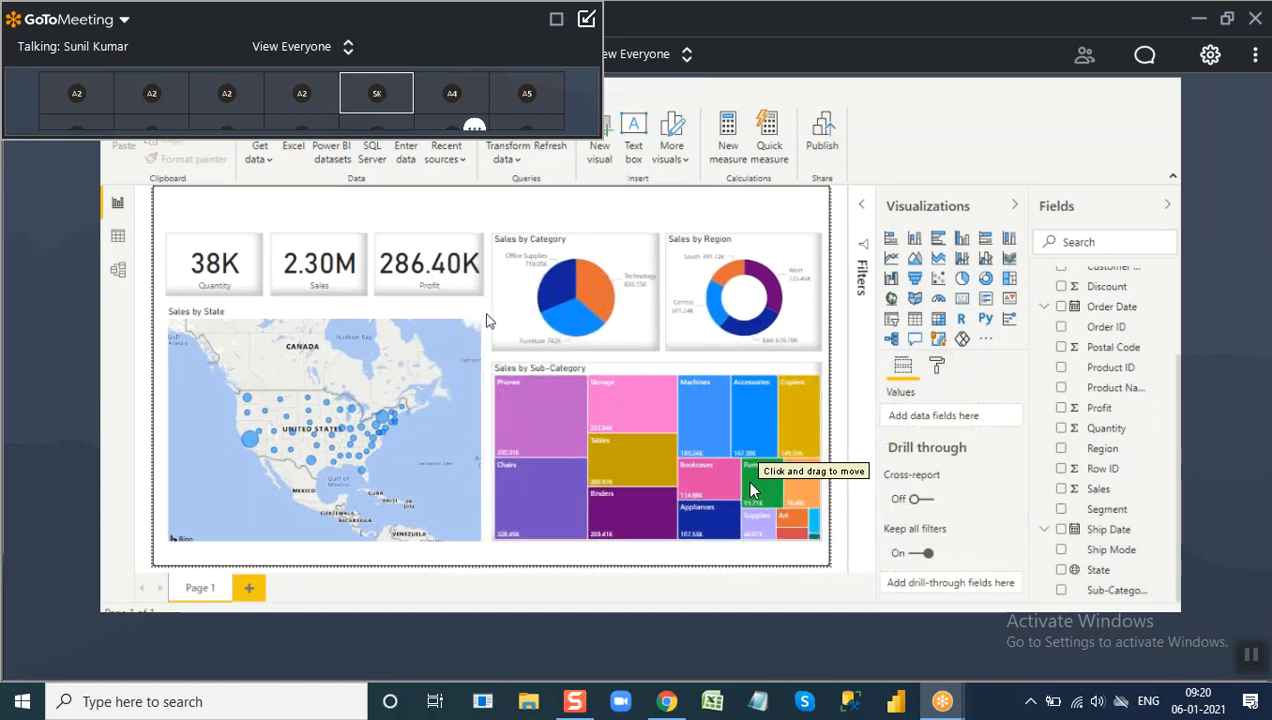
Match the Sales by State map's formatting to the Quantity card with Format painter.
{"action": "left_click", "coordinate": [240, 283]}
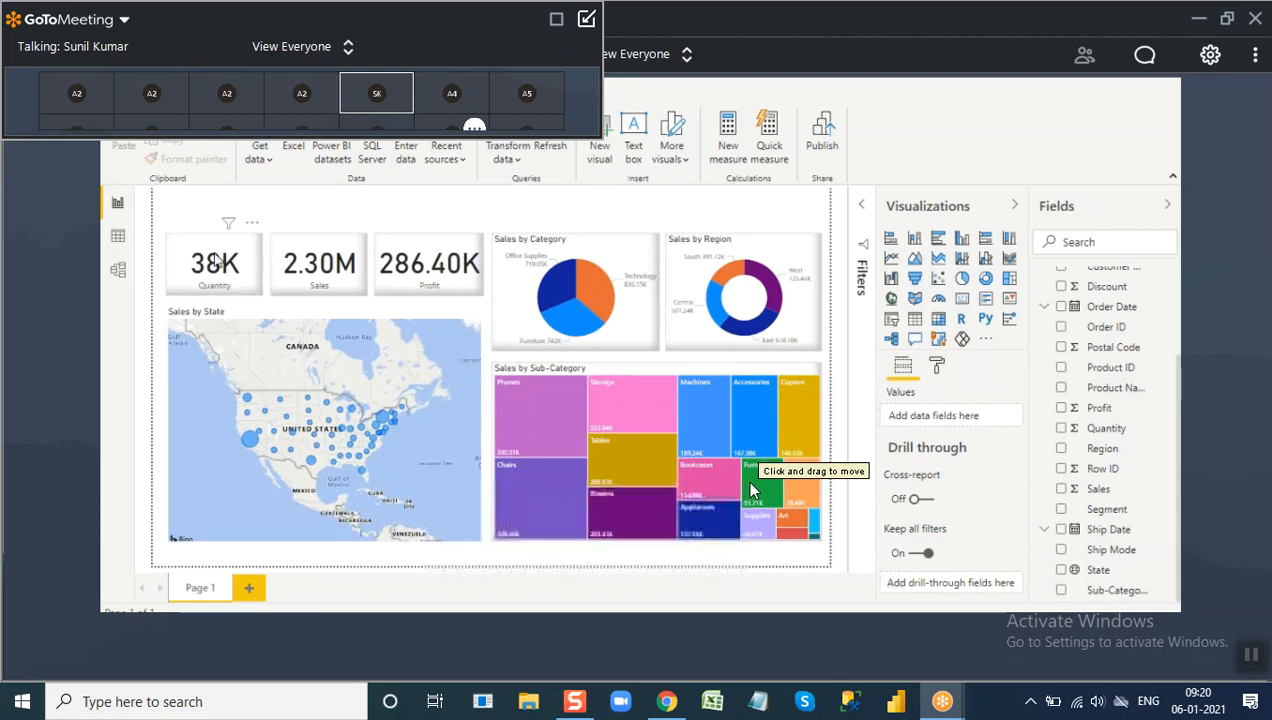
{"action": "left_click", "coordinate": [304, 325]}
{"action": "left_click", "coordinate": [313, 222]}
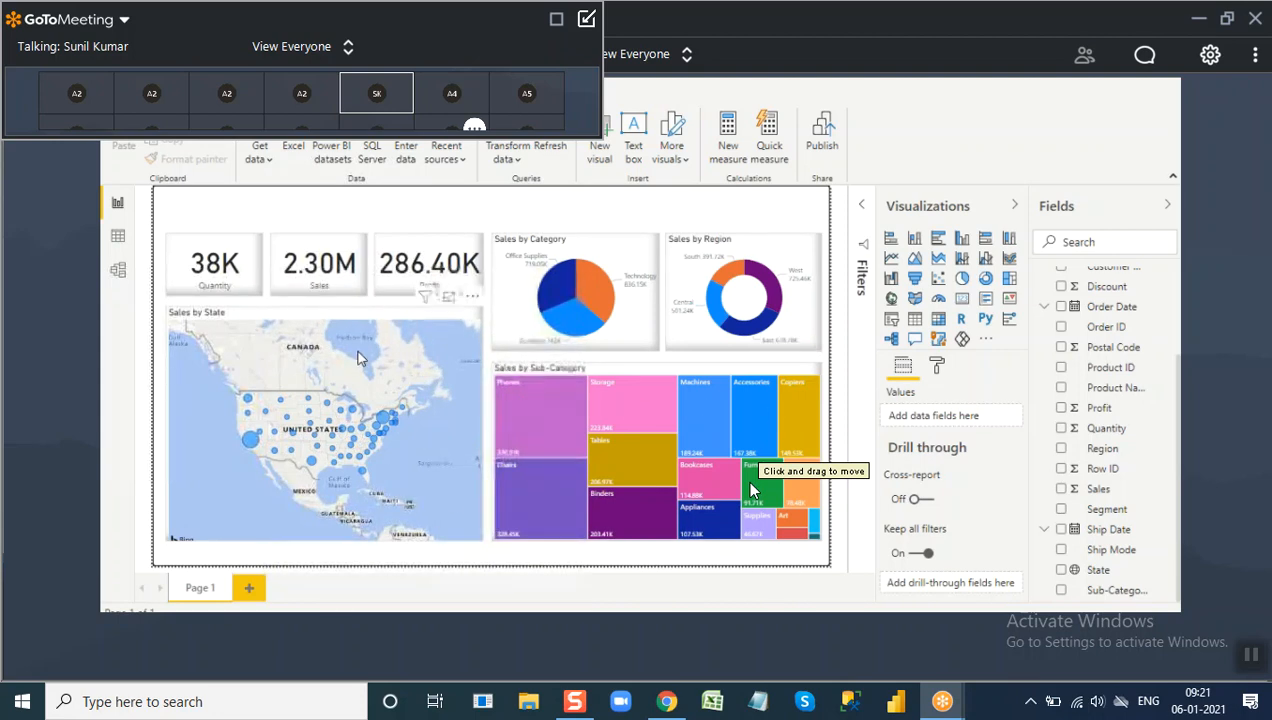
{"action": "key", "text": "ctrl+2"}
{"action": "mouse_move", "coordinate": [165, 195]}
{"action": "left_mouse_down"}
{"action": "mouse_move", "coordinate": [232, 231]}
{"action": "mouse_move", "coordinate": [406, 218]}
{"action": "mouse_move", "coordinate": [813, 232]}
{"action": "left_mouse_up"}
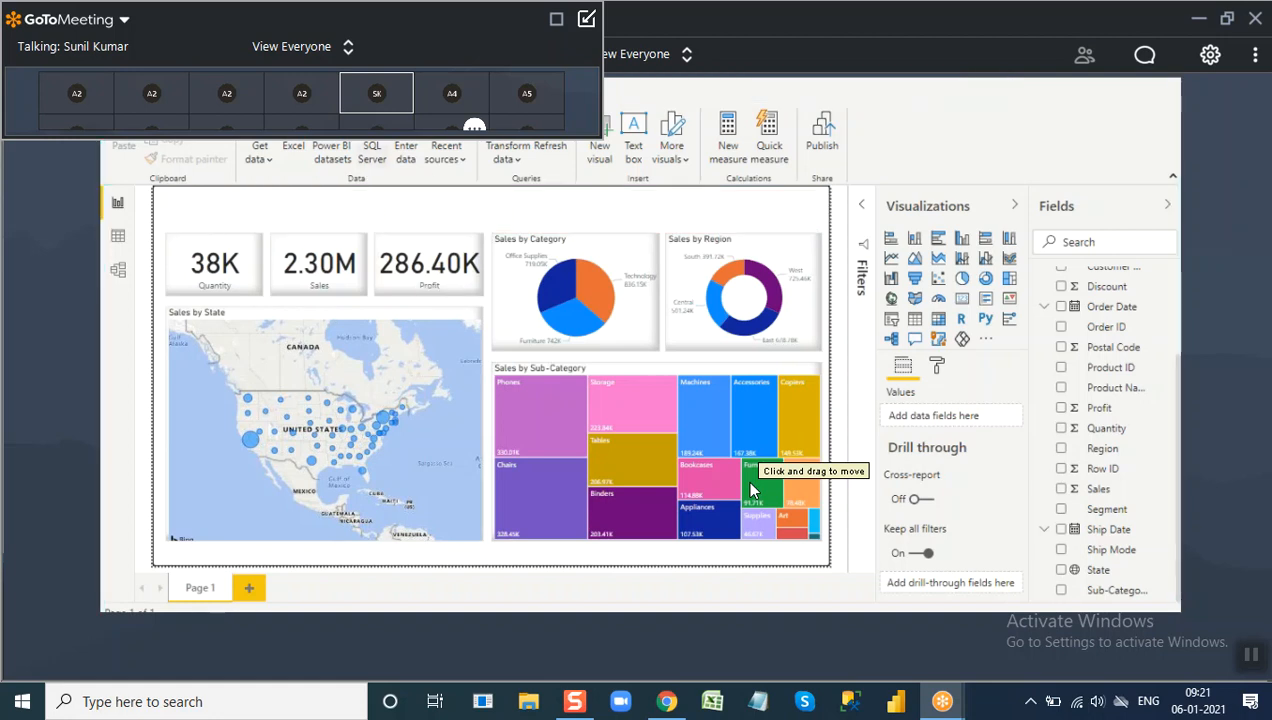
Insert the image Logo.jpg from the Desktop Backup folder into the report page.
{"action": "left_click", "coordinate": [211, 98]}
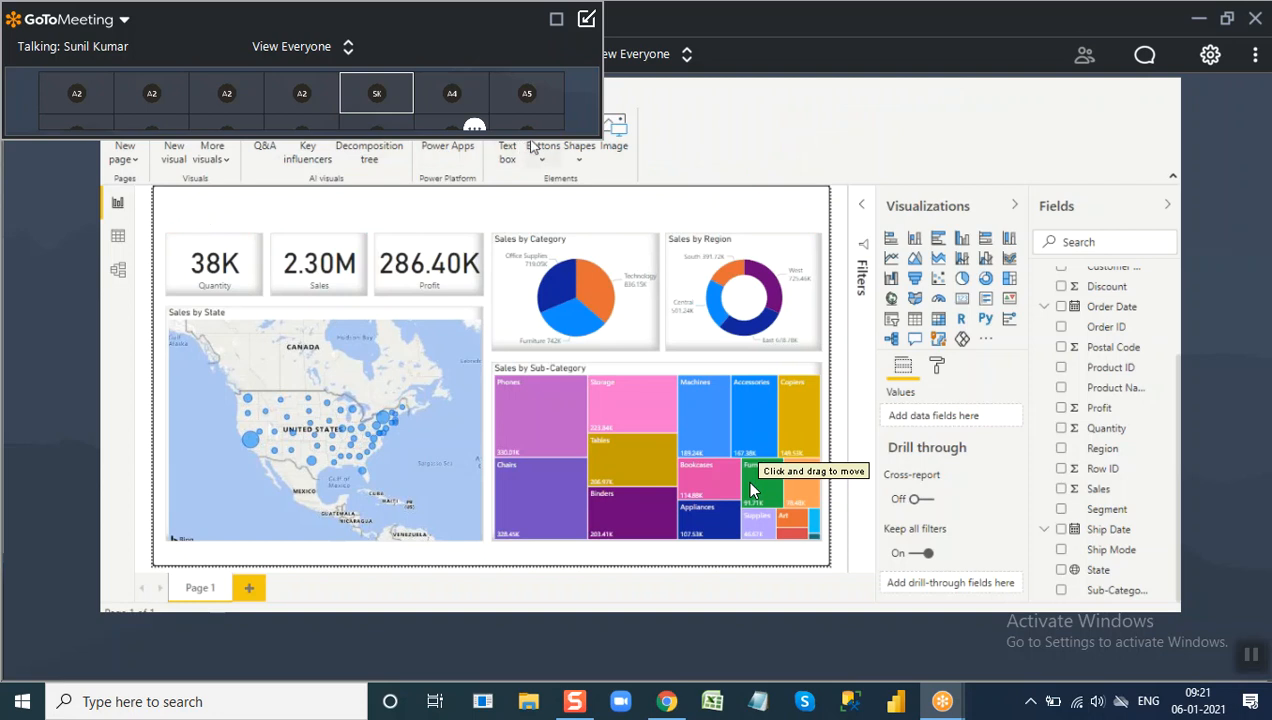
{"action": "left_click", "coordinate": [615, 133]}
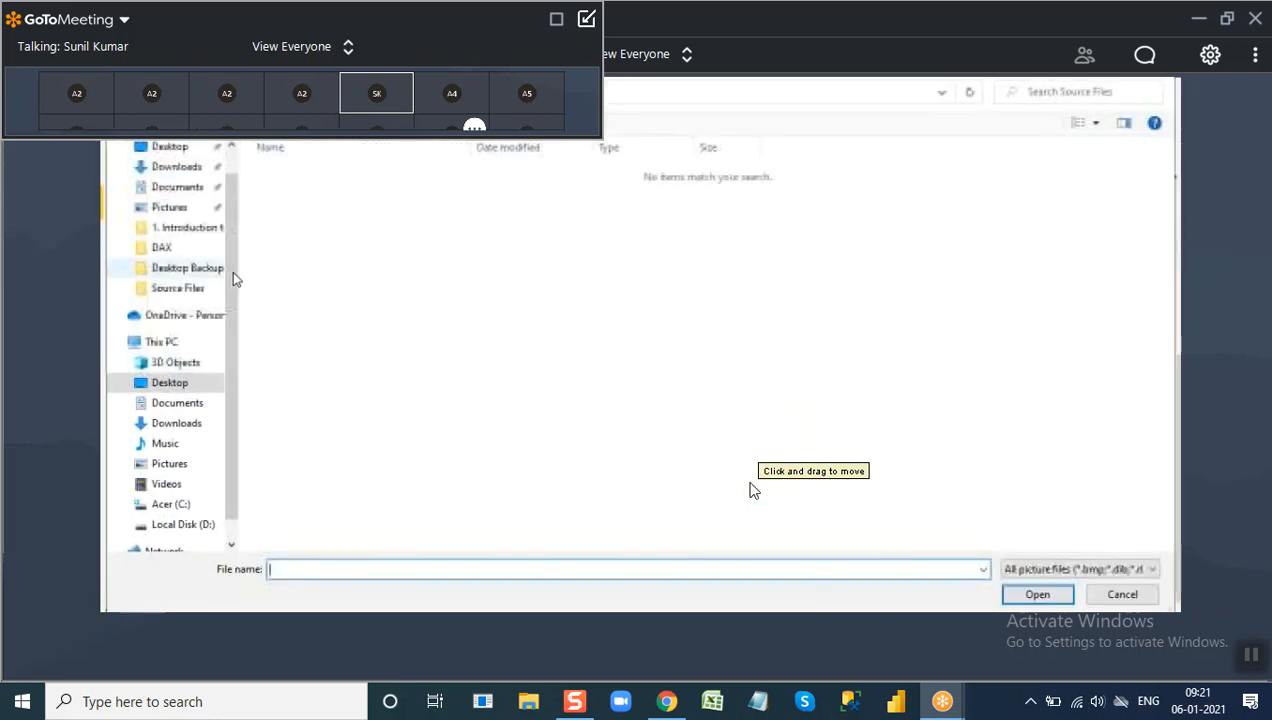
{"action": "left_click", "coordinate": [178, 166]}
{"action": "left_click", "coordinate": [172, 148]}
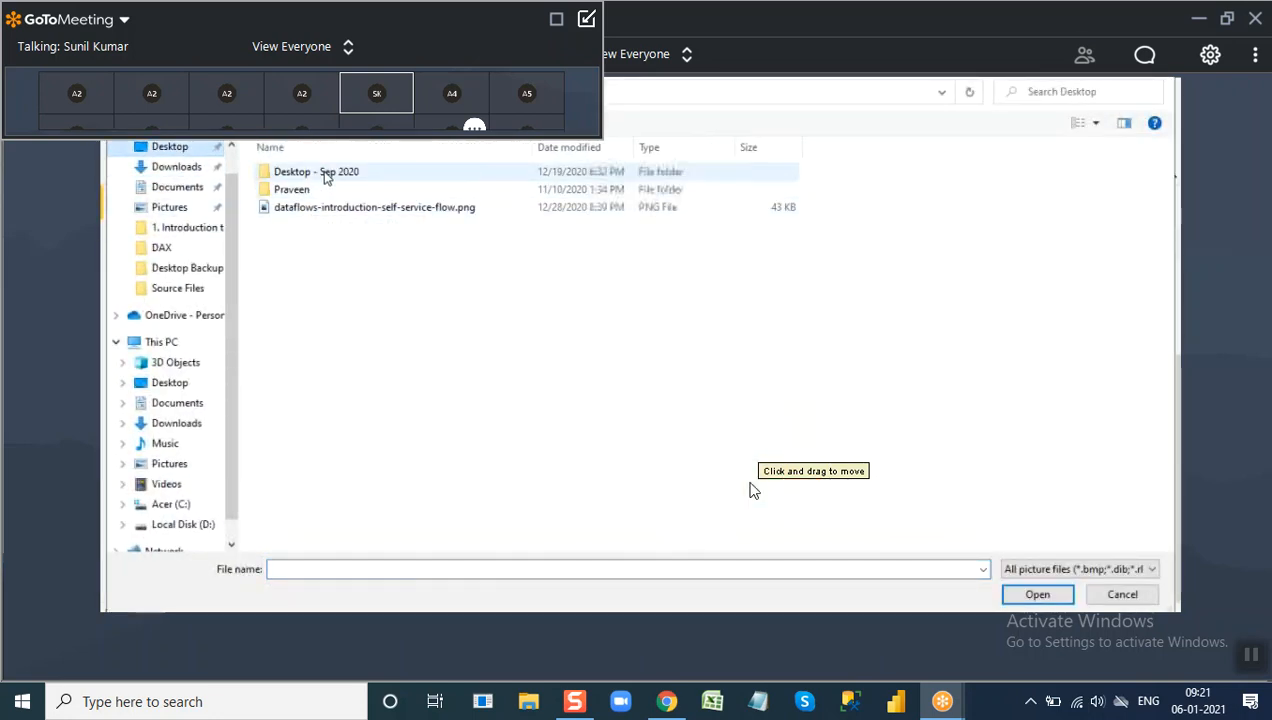
{"action": "double_click", "coordinate": [325, 173]}
{"action": "double_click", "coordinate": [323, 190]}
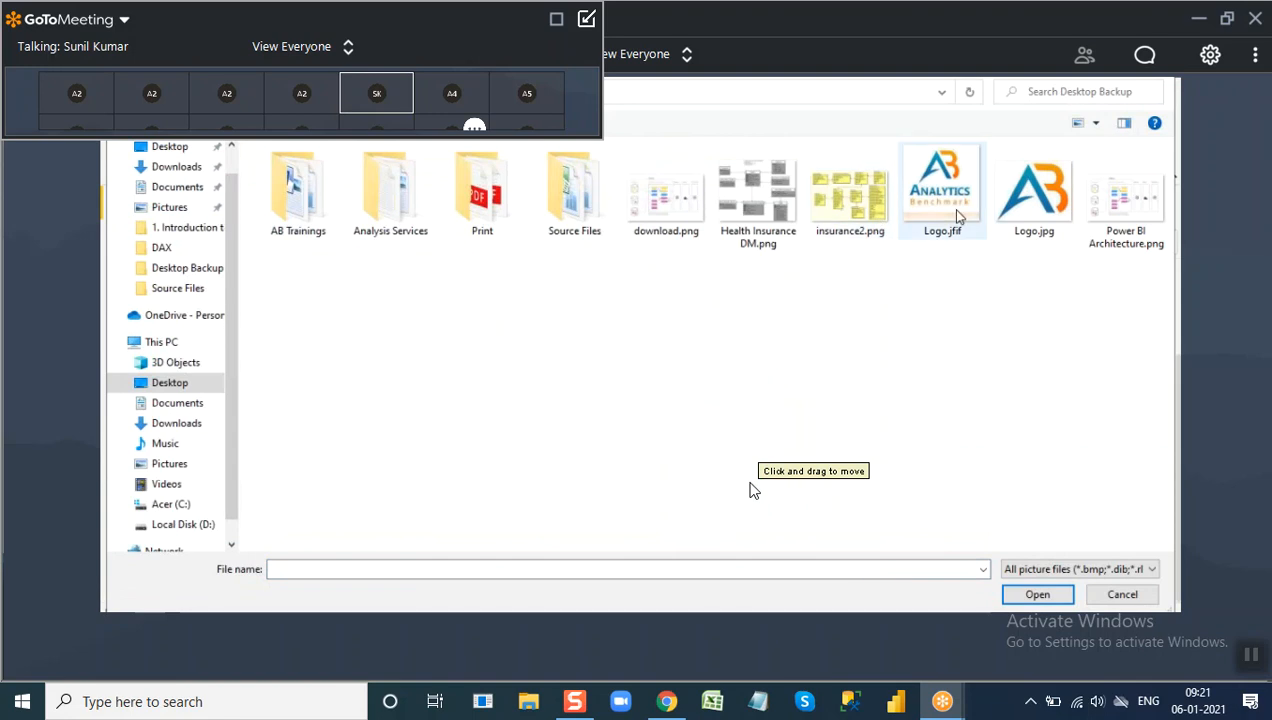
{"action": "left_click", "coordinate": [1032, 195]}
{"action": "left_click", "coordinate": [1037, 595]}
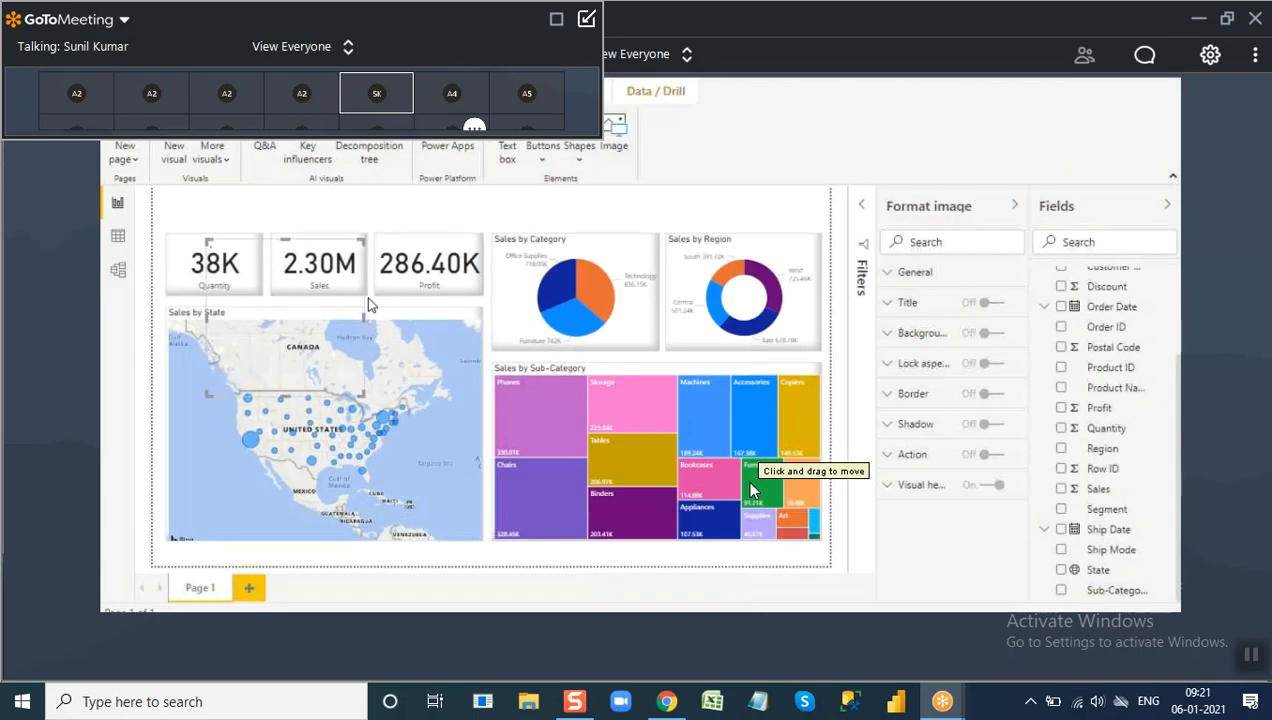
Shrink the logo and place it above the Quantity card, and copy the card's formatting to it.
{"action": "left_click_drag", "start_coordinate": [359, 394], "coordinate": [198, 226]}
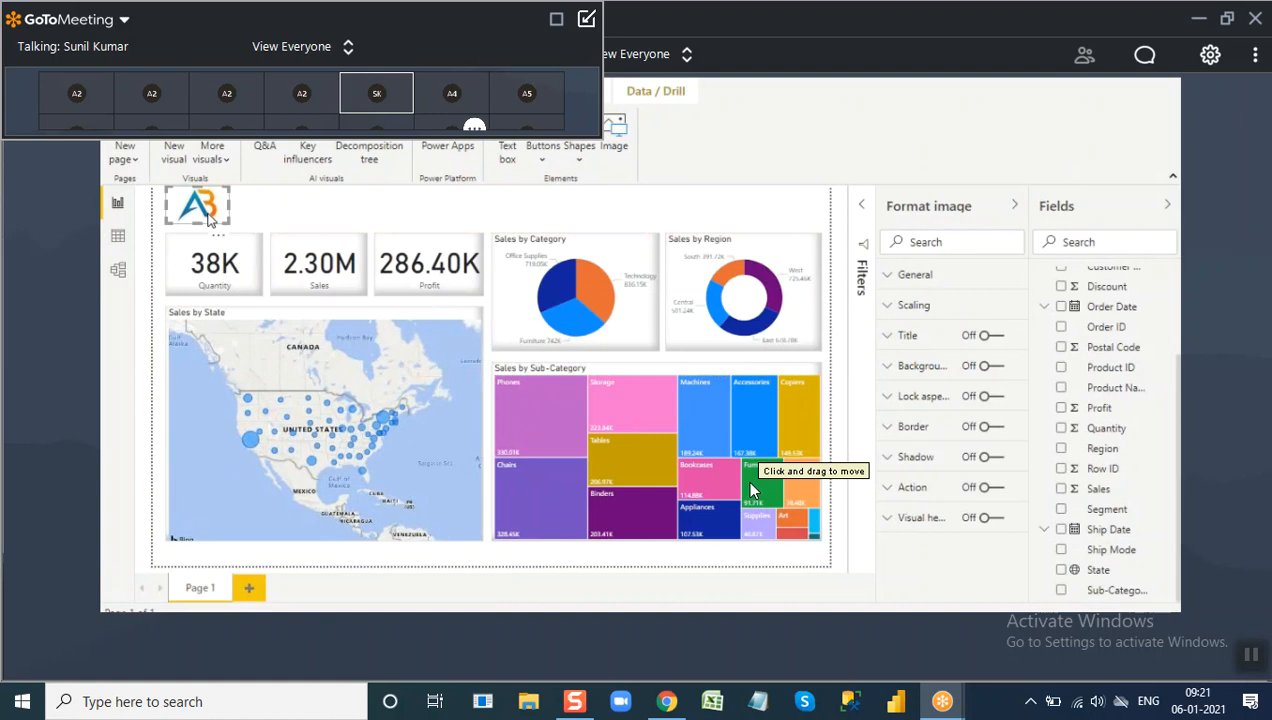
{"action": "left_click", "coordinate": [216, 258]}
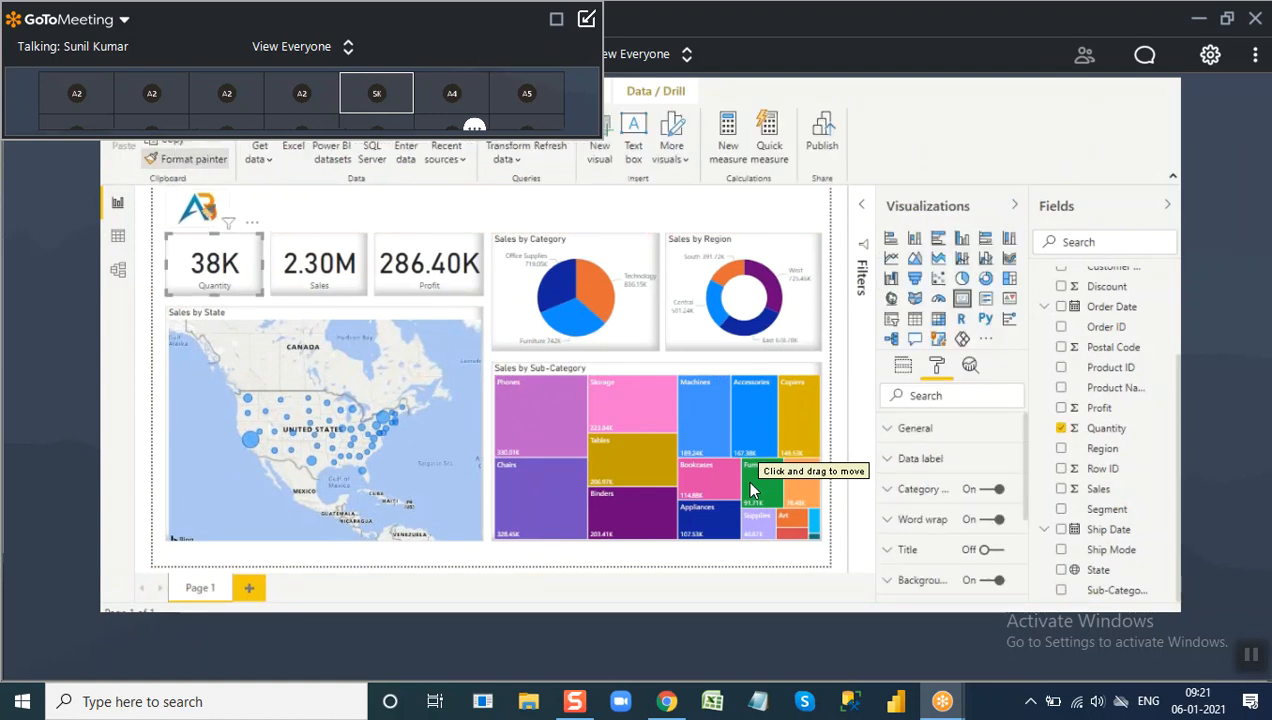
{"action": "left_click", "coordinate": [205, 212]}
{"action": "left_click", "coordinate": [281, 207]}
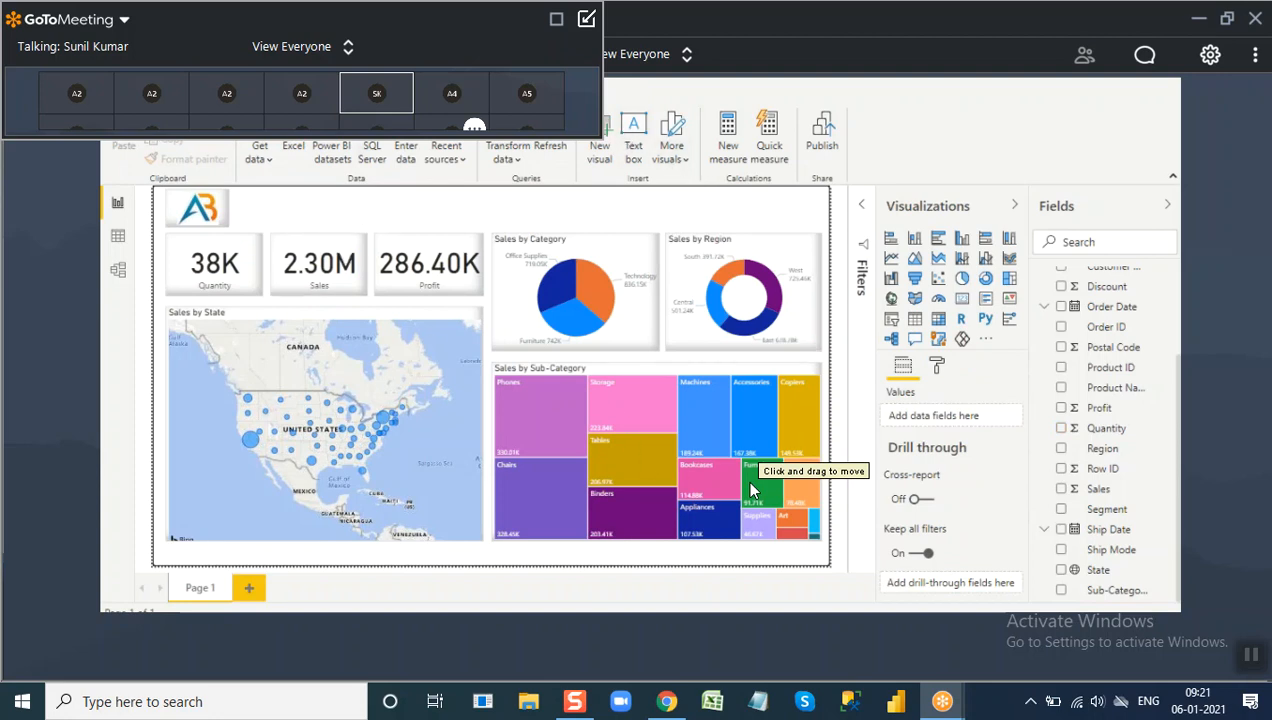
Insert a text box and reshape it into a thin header strip beside the logo, spanning to the Region chart's outer edge.
{"action": "left_click", "coordinate": [202, 97]}
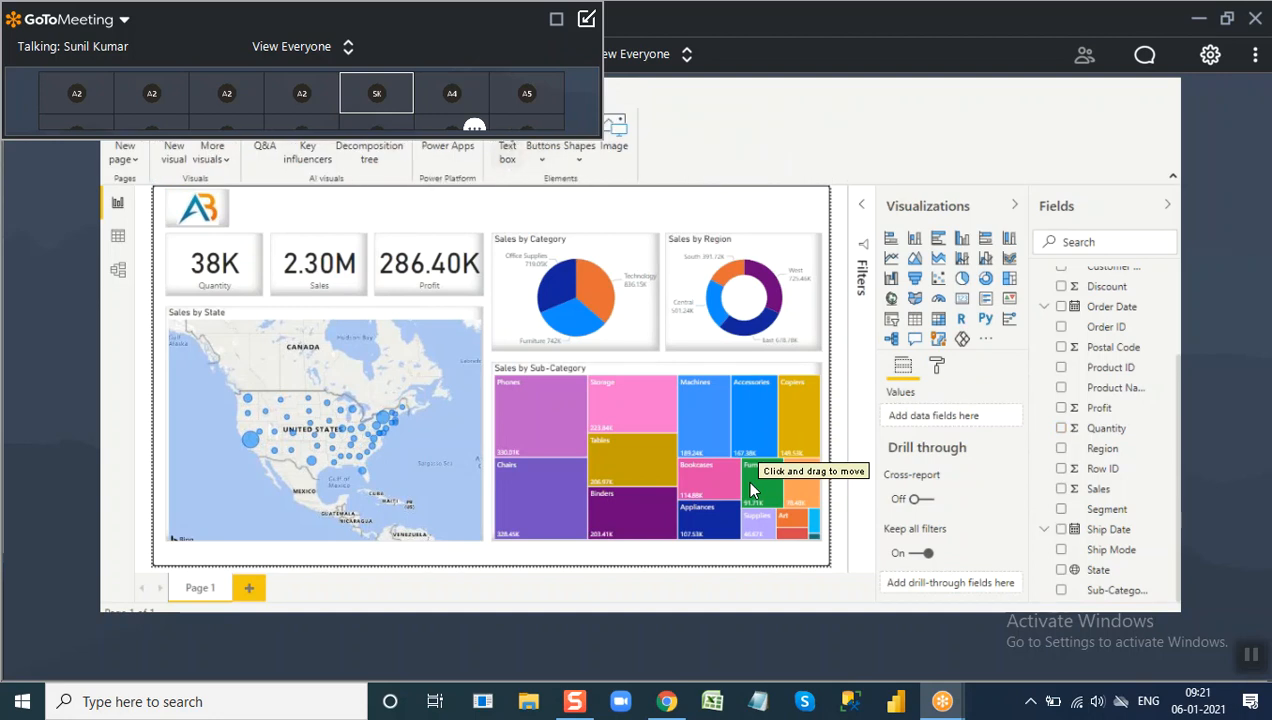
{"action": "left_click", "coordinate": [508, 150]}
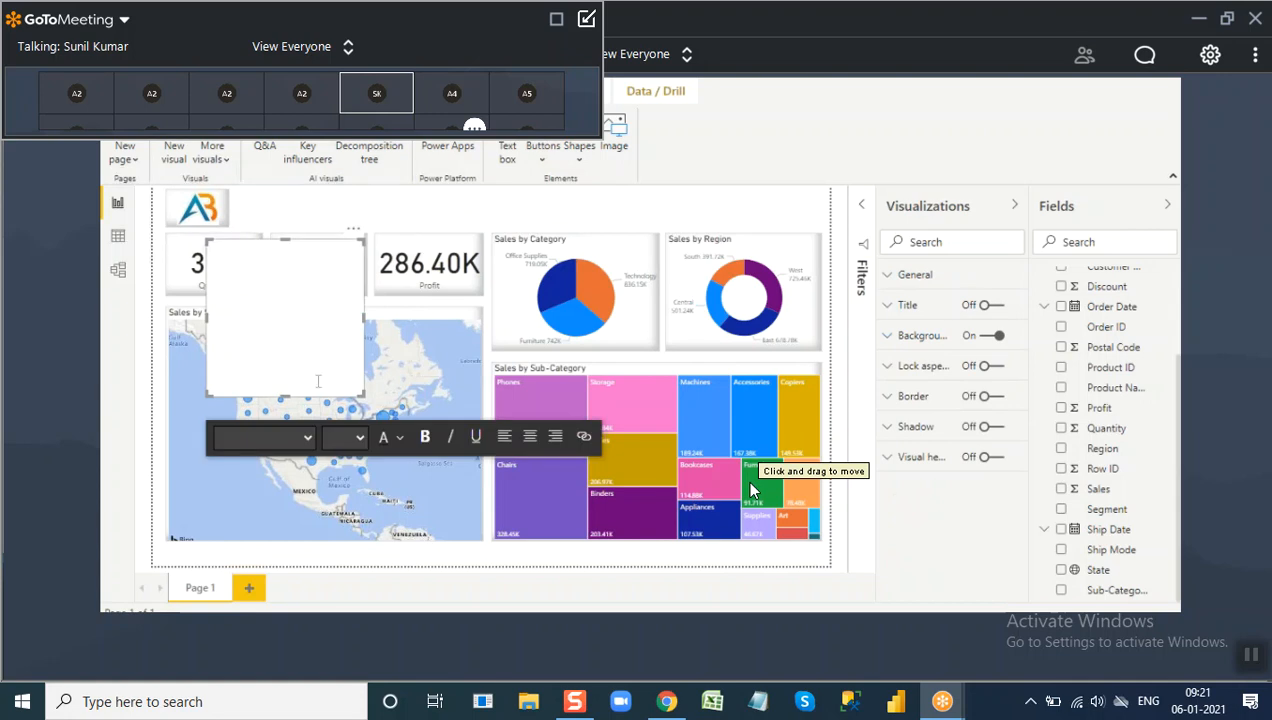
{"action": "left_click_drag", "start_coordinate": [285, 396], "coordinate": [279, 277]}
{"action": "left_click_drag", "start_coordinate": [352, 247], "coordinate": [817, 213]}
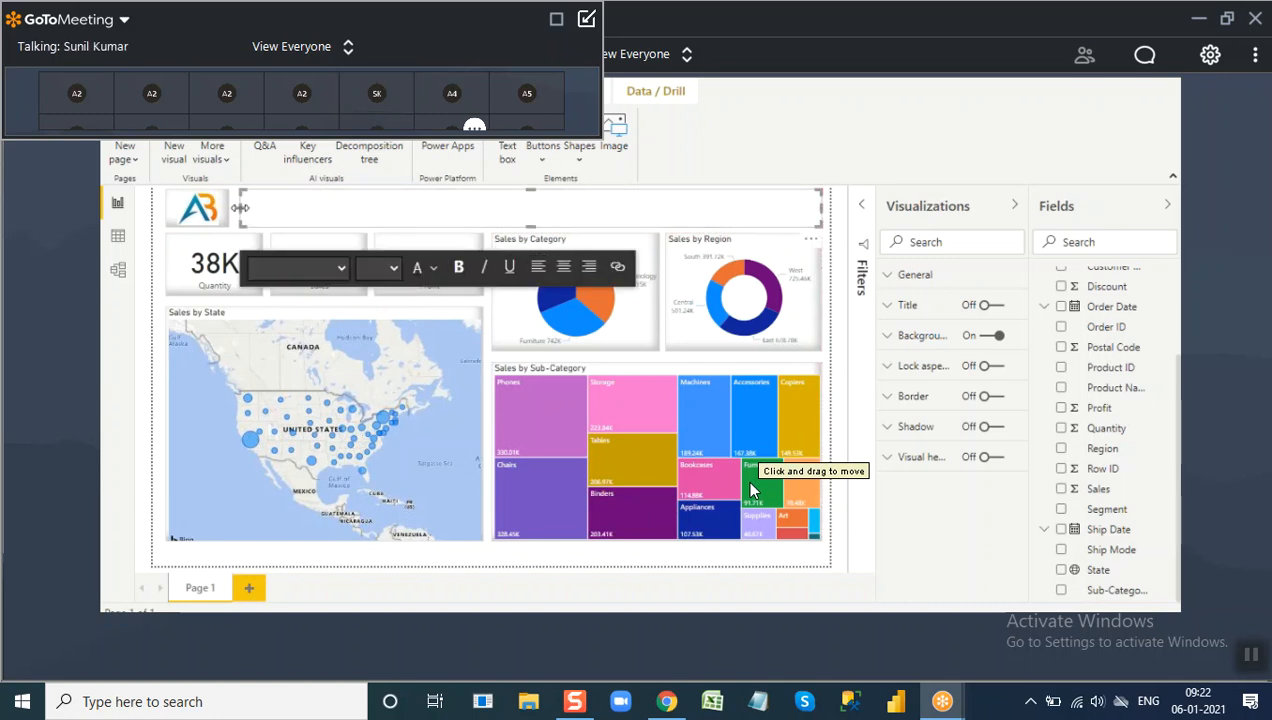
{"action": "left_click_drag", "start_coordinate": [241, 215], "coordinate": [233, 215]}
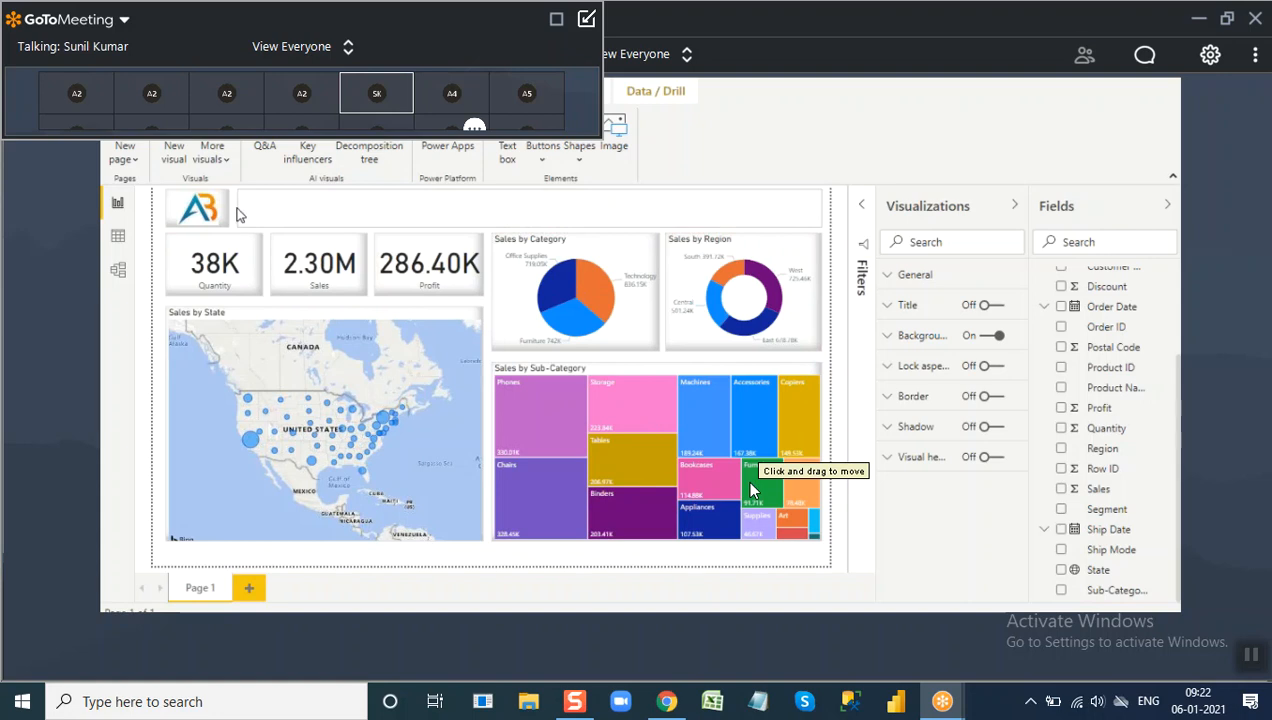
Enter "Order Analysis" in the header text box and format it in bold Comic Sans MS, size 20.
{"action": "left_click_drag", "start_coordinate": [233, 207], "coordinate": [233, 207]}
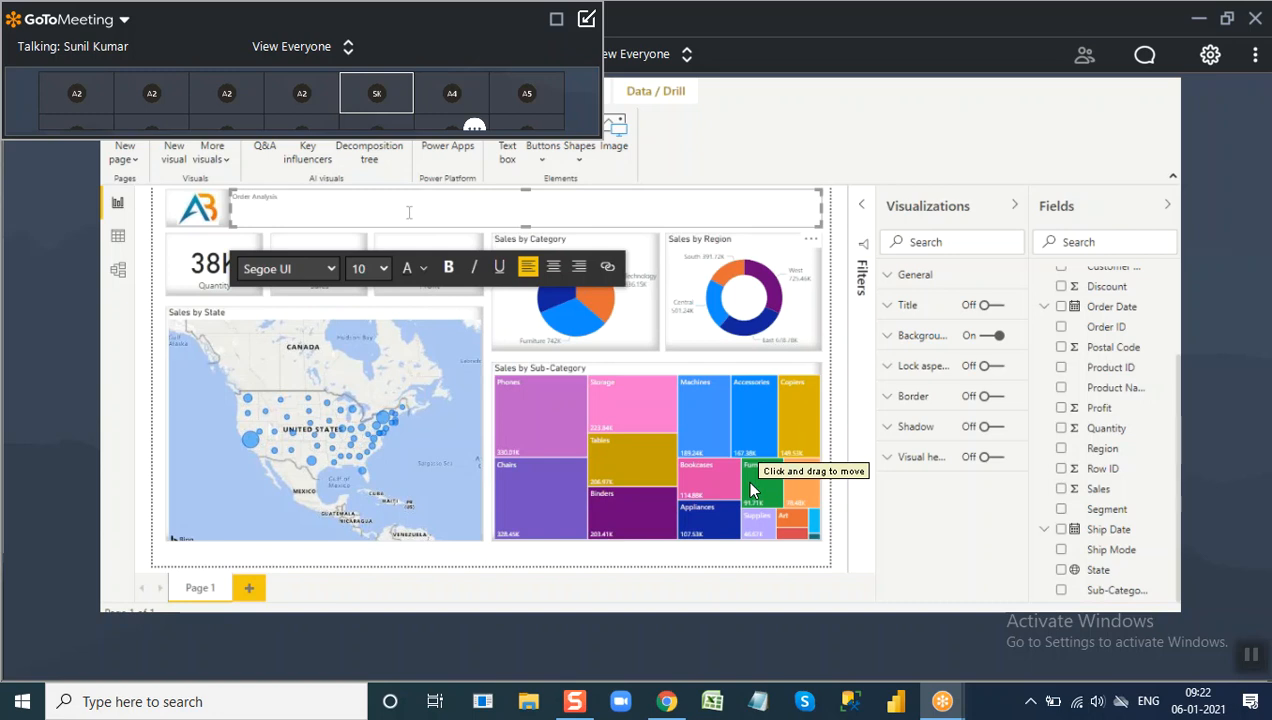
{"action": "key", "text": "ctrl+a"}
{"action": "left_click", "coordinate": [382, 268]}
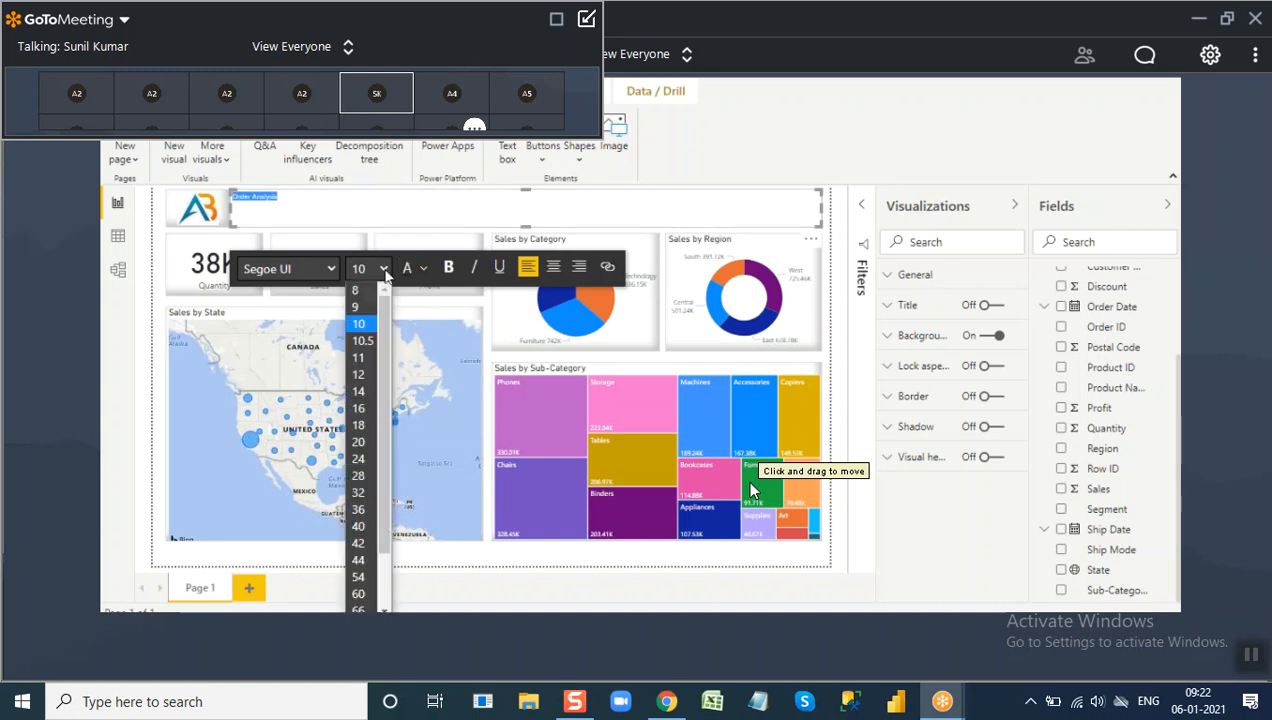
{"action": "left_click", "coordinate": [358, 441]}
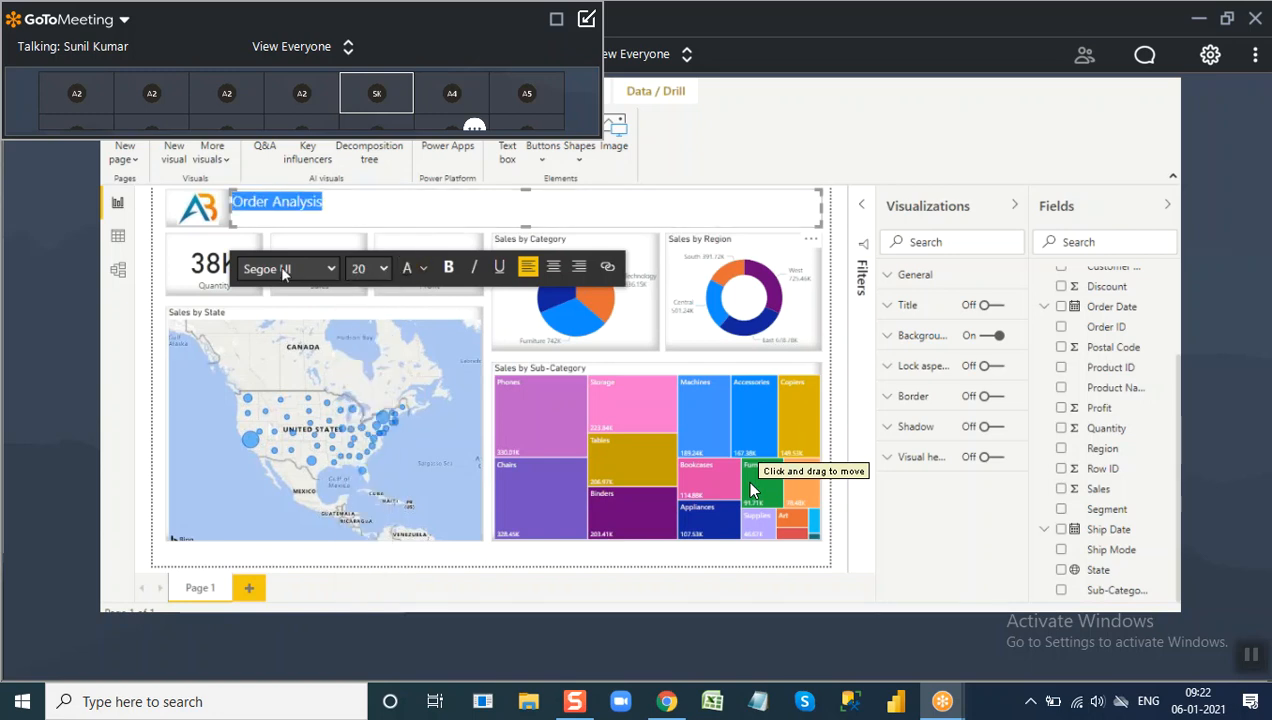
{"action": "left_click", "coordinate": [306, 276]}
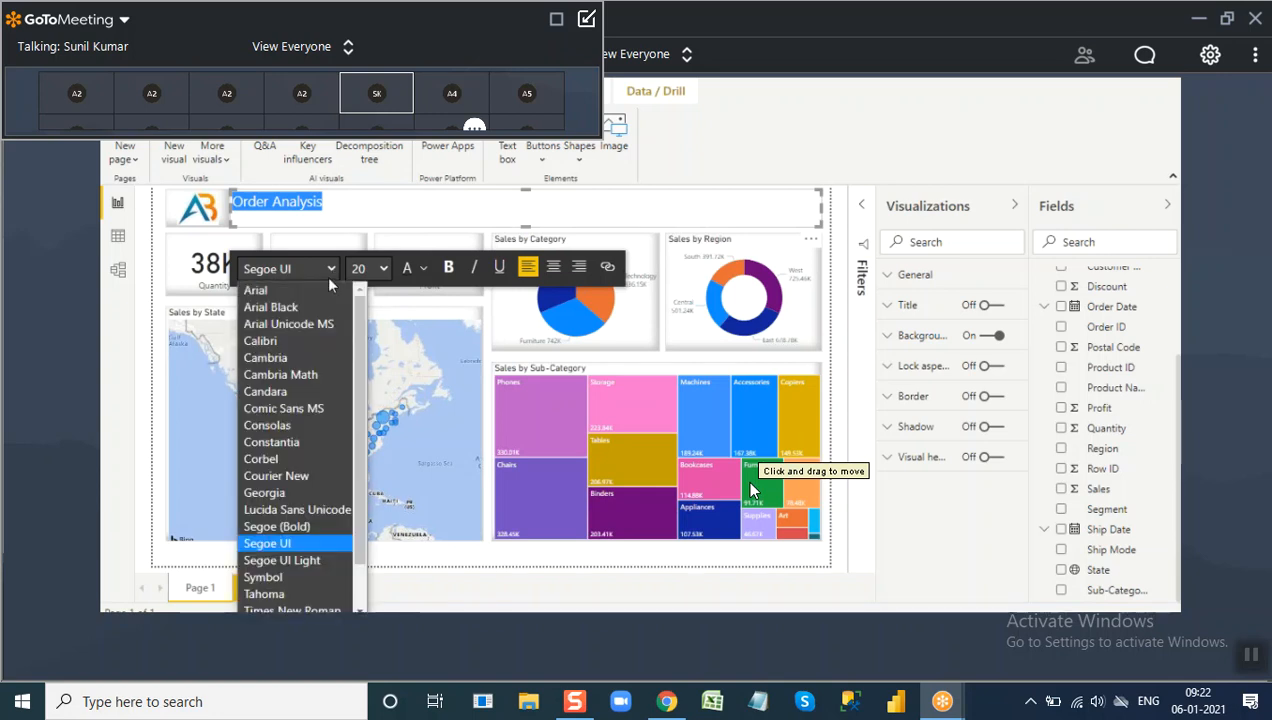
{"action": "left_click", "coordinate": [302, 409]}
{"action": "left_click", "coordinate": [448, 267]}
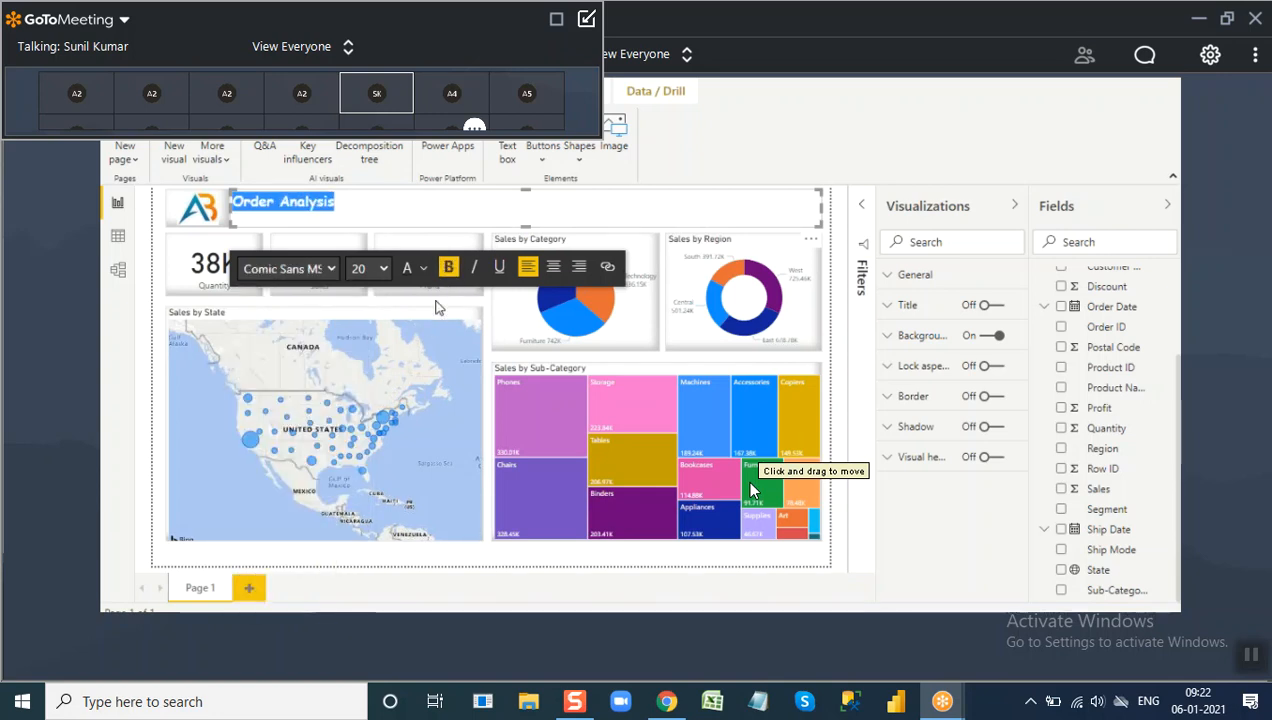
Colour the header title orange, centre it in the text box, and set its font size to 28.
{"action": "left_click", "coordinate": [421, 268]}
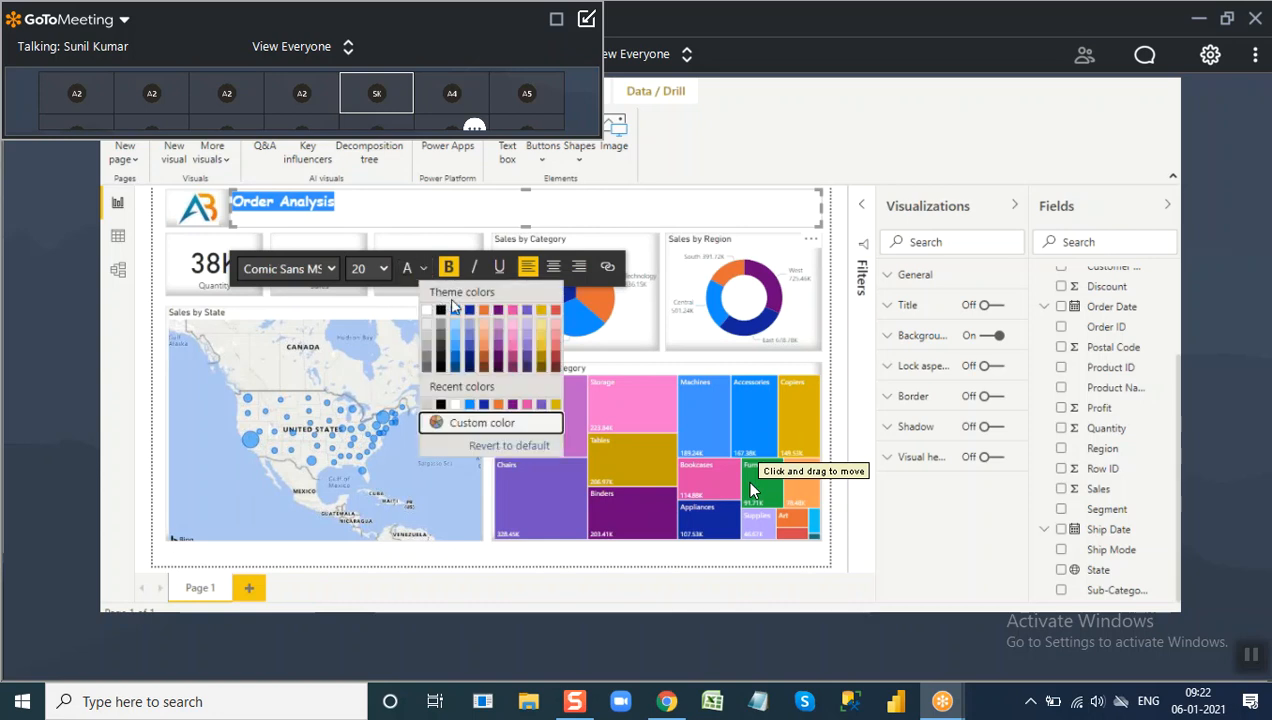
{"action": "left_click", "coordinate": [484, 313]}
{"action": "left_click", "coordinate": [553, 266]}
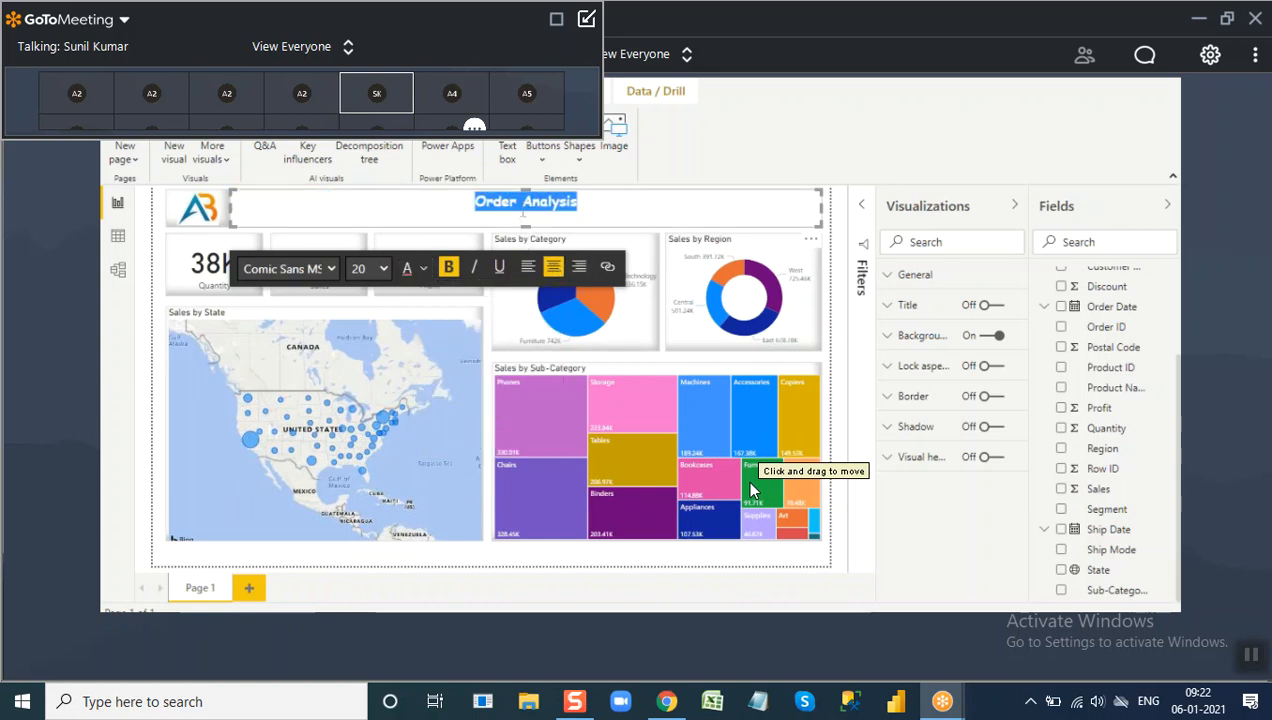
{"action": "left_click", "coordinate": [381, 268]}
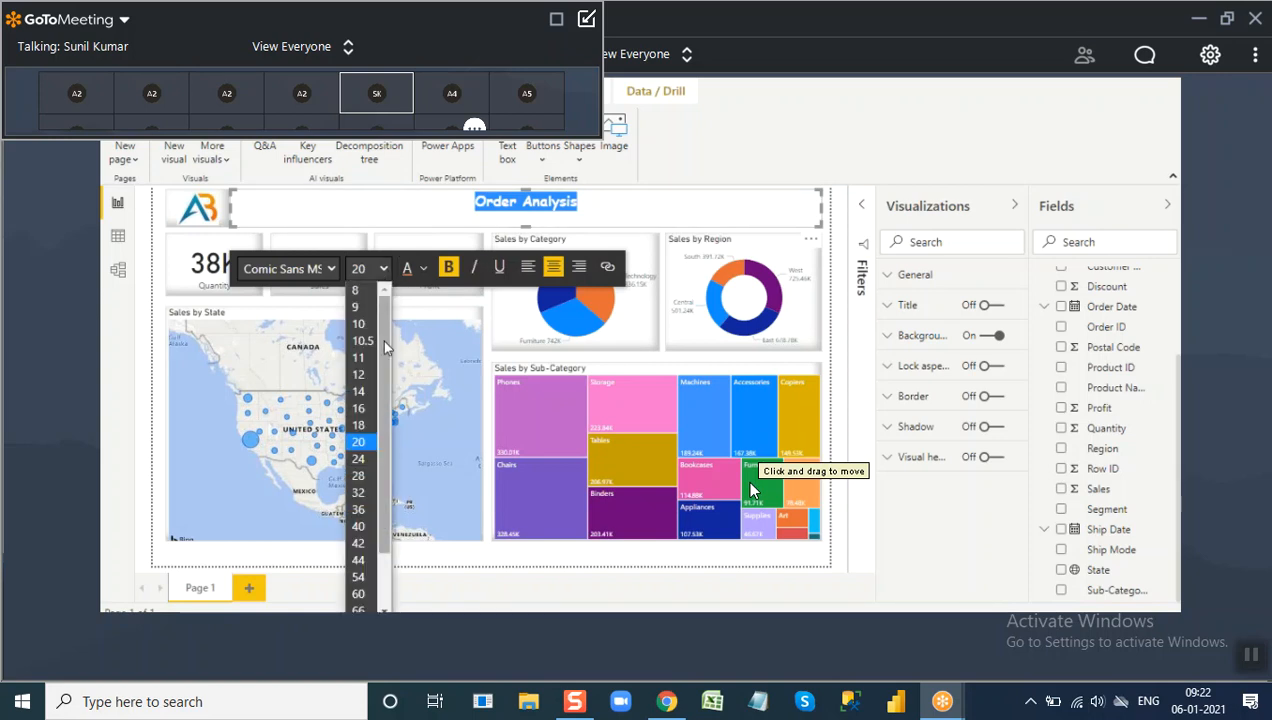
{"action": "left_click", "coordinate": [360, 477]}
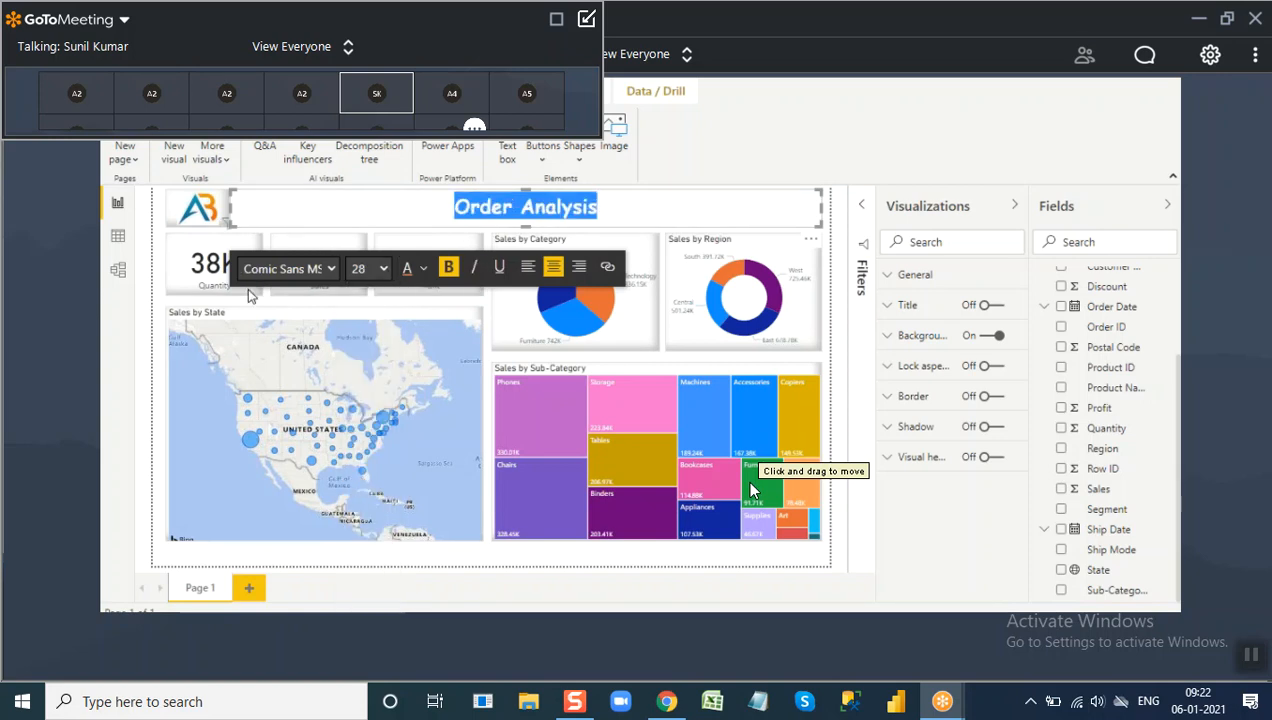
Copy the logo's border and shadow formatting to the header text box with Format painter.
{"action": "left_click", "coordinate": [192, 210]}
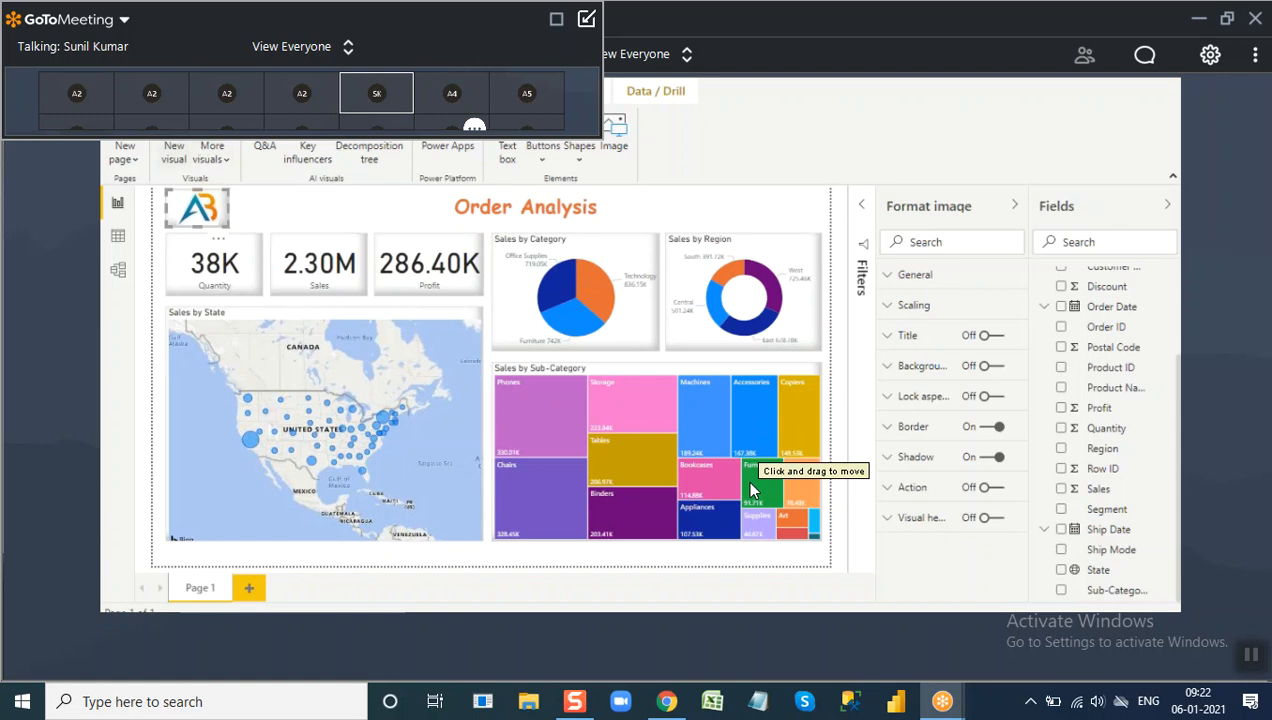
{"action": "left_click", "coordinate": [170, 91]}
{"action": "left_click", "coordinate": [174, 160]}
{"action": "left_click", "coordinate": [323, 193]}
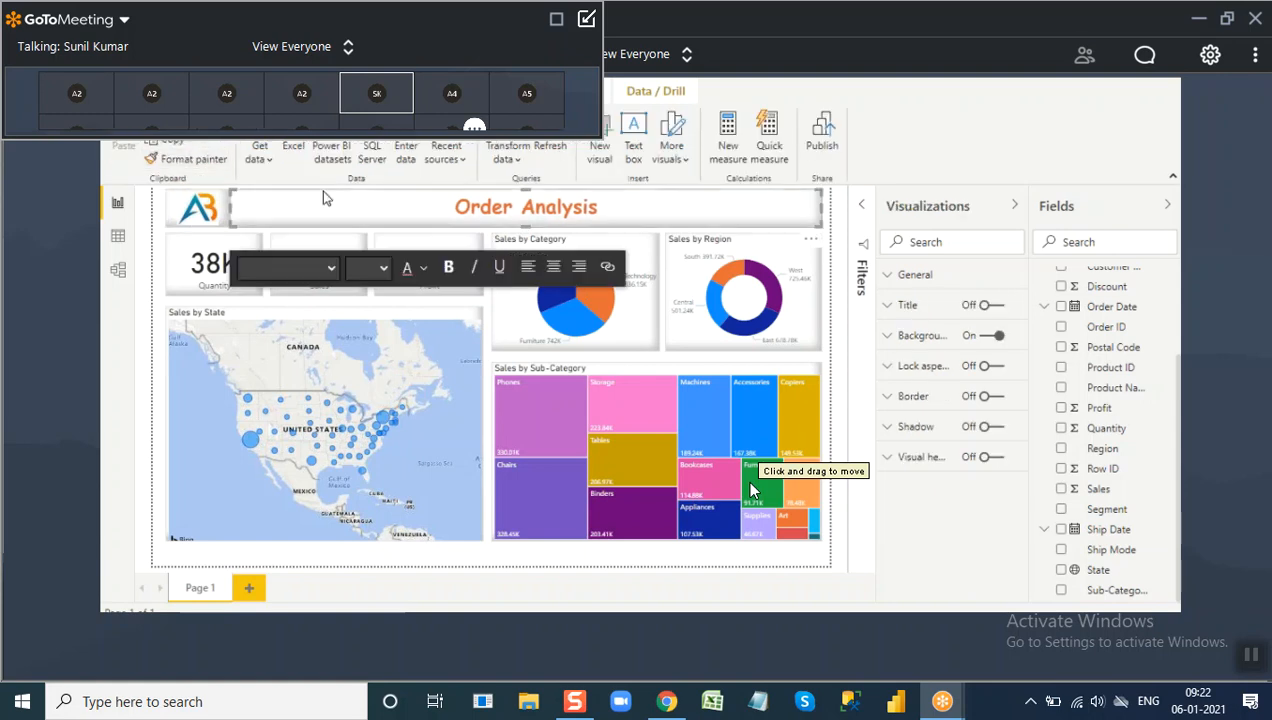
{"action": "left_click", "coordinate": [828, 300]}
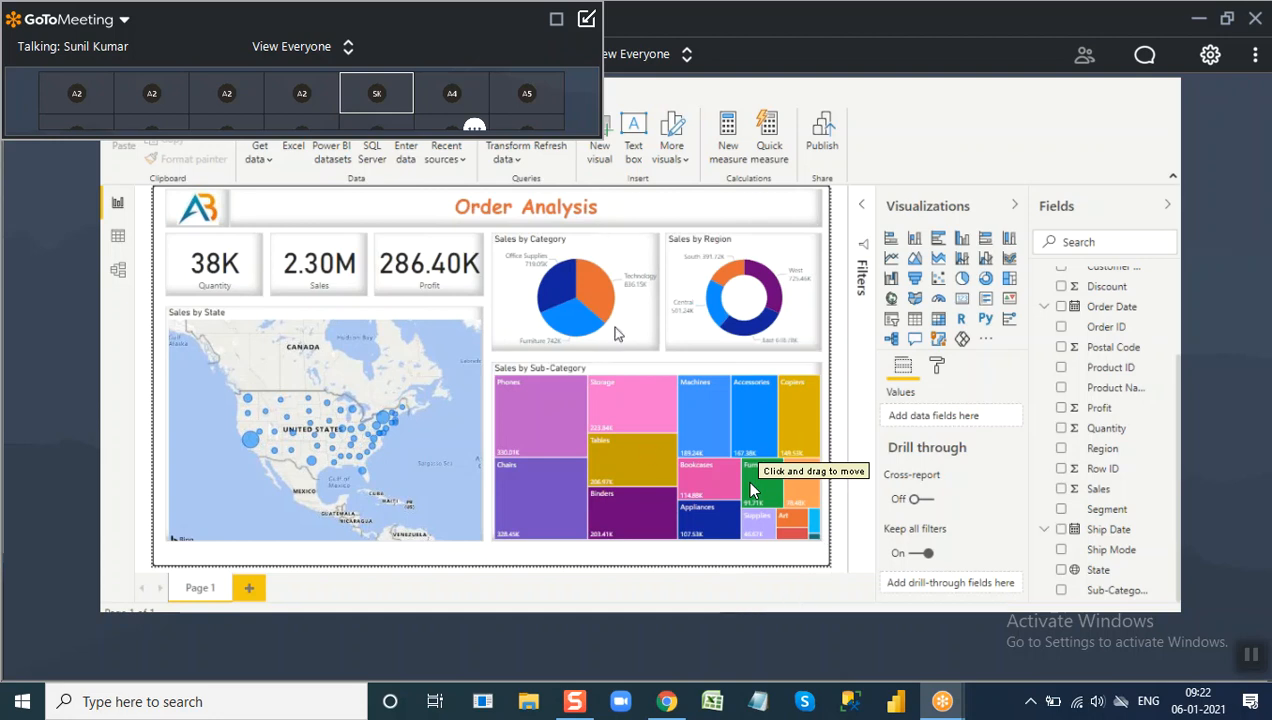
Recolour the "Order Analysis" header title to the theme's light blue.
{"action": "left_click", "coordinate": [601, 218]}
{"action": "left_click_drag", "start_coordinate": [599, 210], "coordinate": [452, 208]}
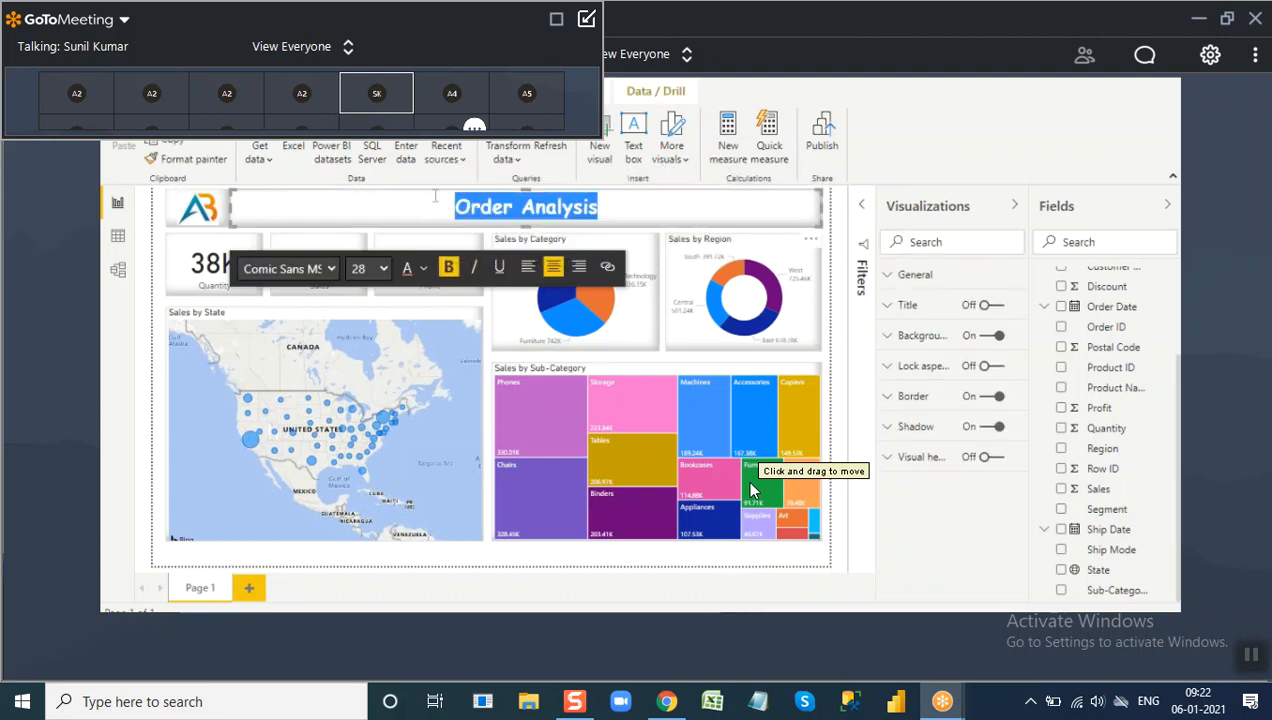
{"action": "left_click", "coordinate": [424, 272]}
{"action": "left_click", "coordinate": [460, 314]}
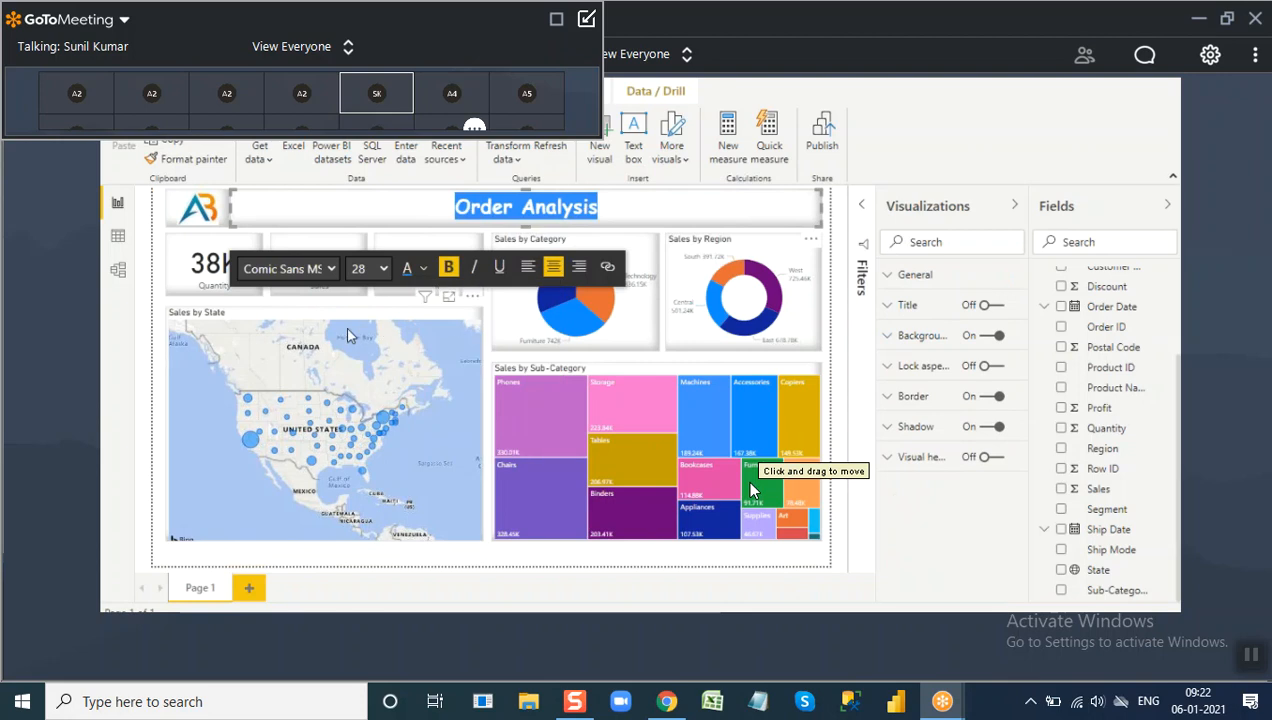
{"action": "left_click", "coordinate": [205, 210]}
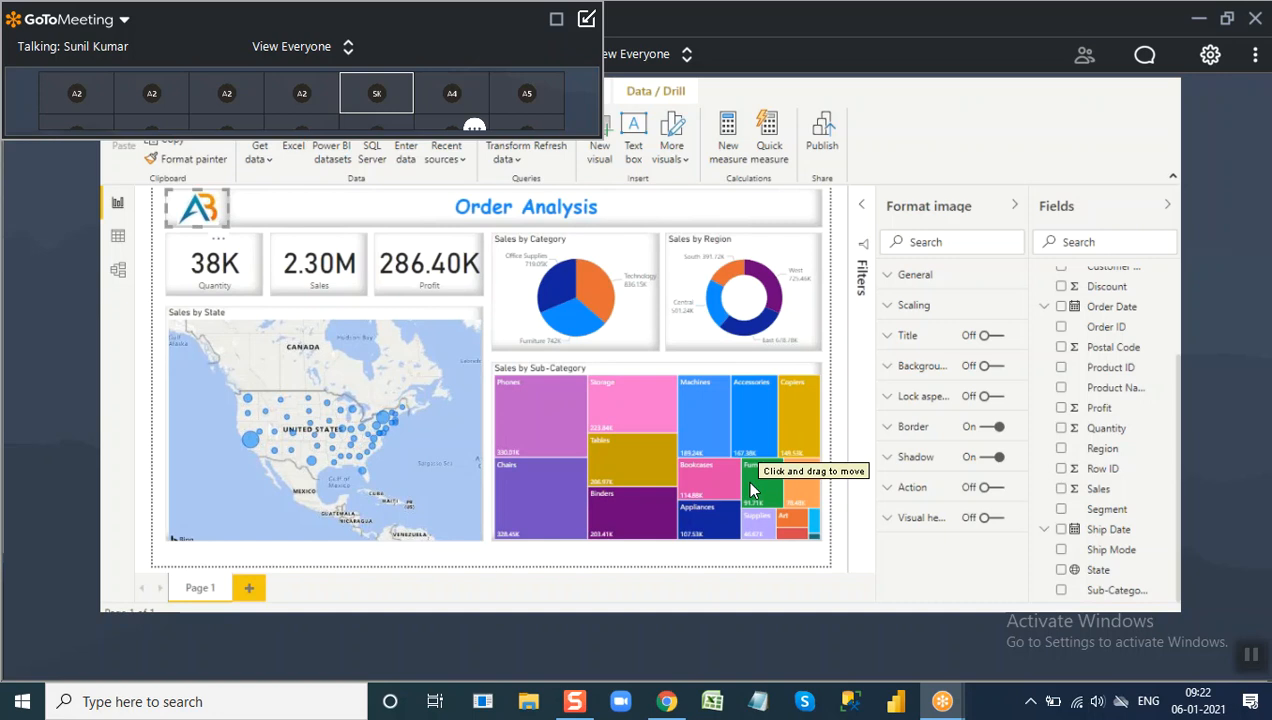
{"action": "left_click", "coordinate": [452, 206]}
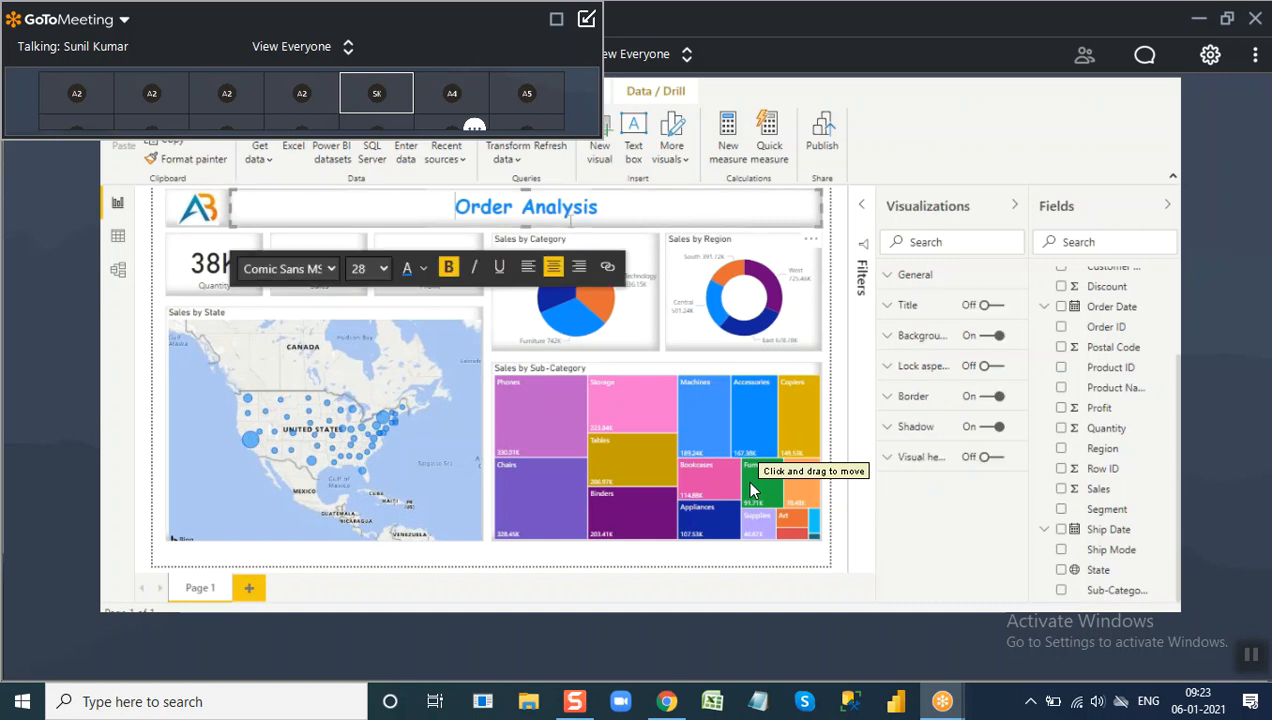
{"action": "left_click_drag", "start_coordinate": [452, 206], "coordinate": [598, 206]}
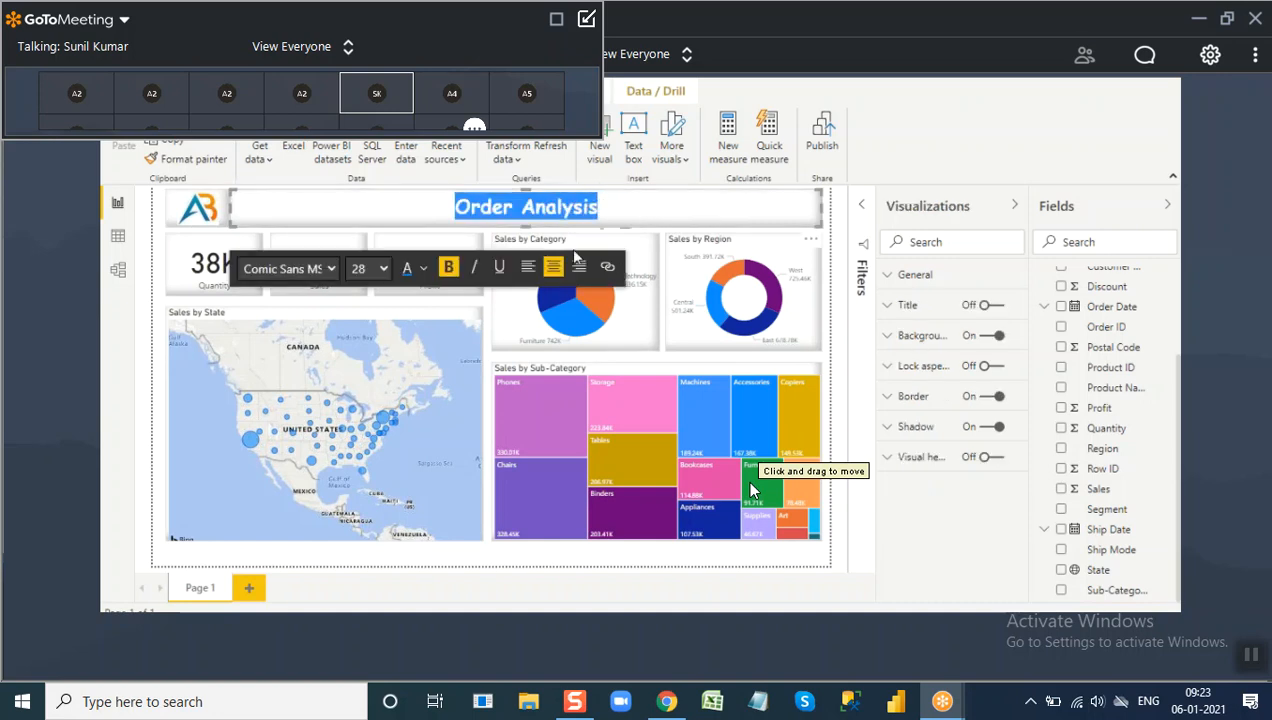
{"action": "left_click", "coordinate": [396, 378]}
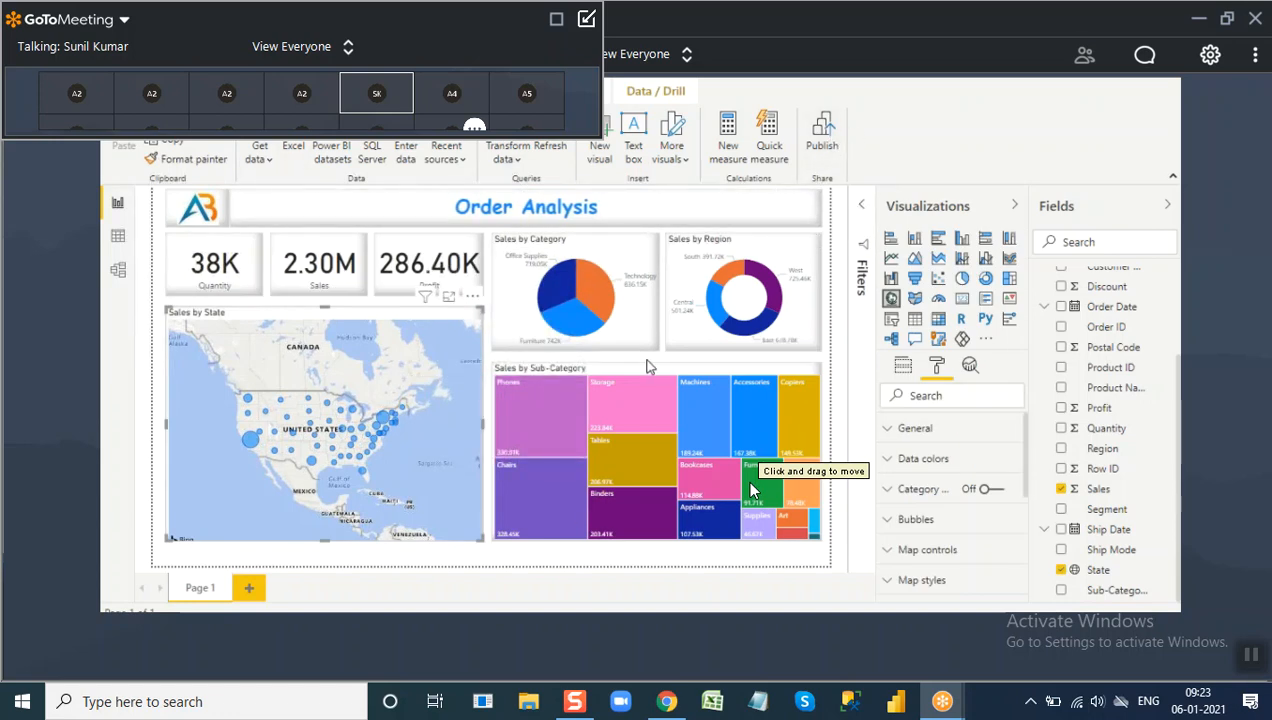
{"action": "left_click", "coordinate": [443, 91]}
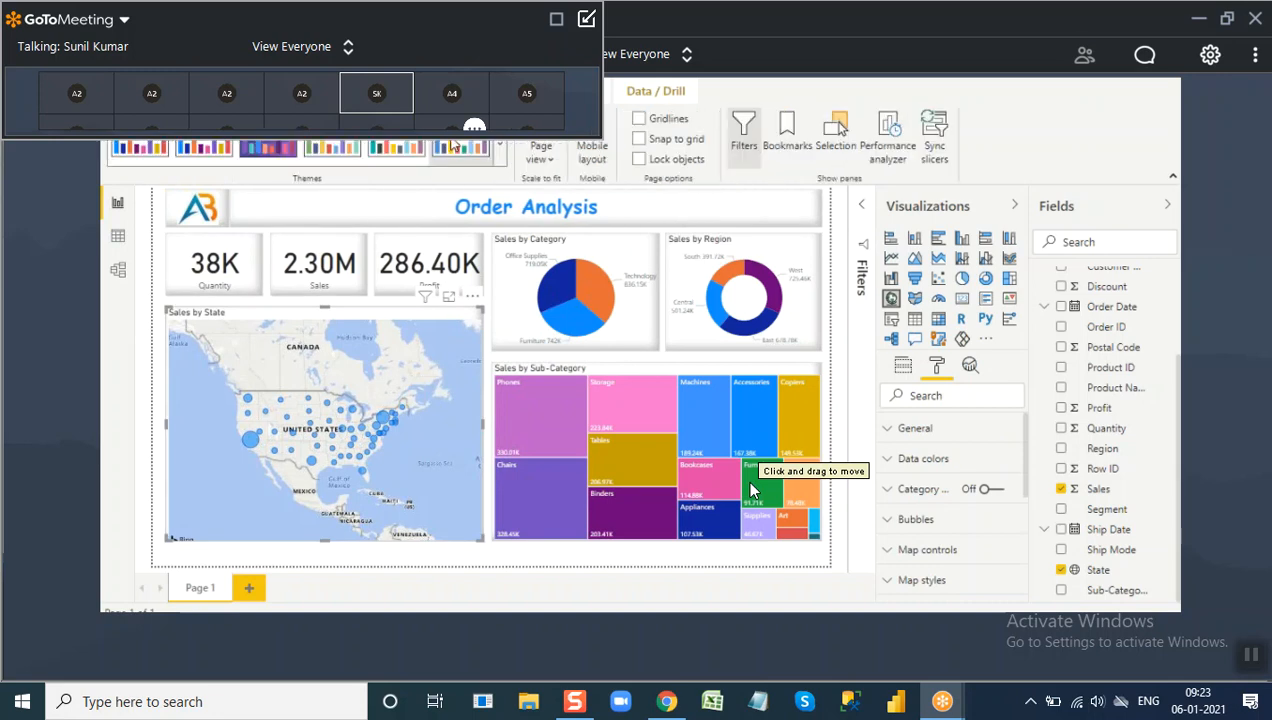
{"action": "left_click", "coordinate": [542, 156]}
{"action": "left_click", "coordinate": [578, 188]}
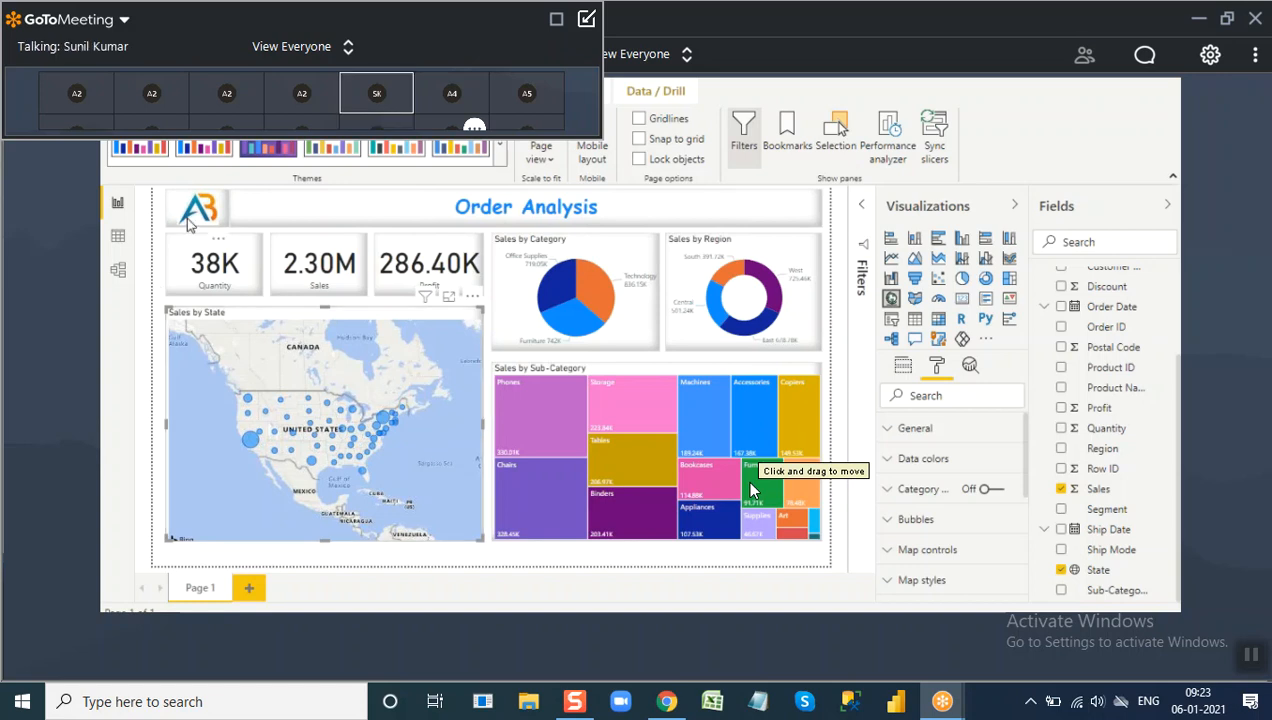
Add a blank second page to the report.
{"action": "left_click", "coordinate": [243, 219]}
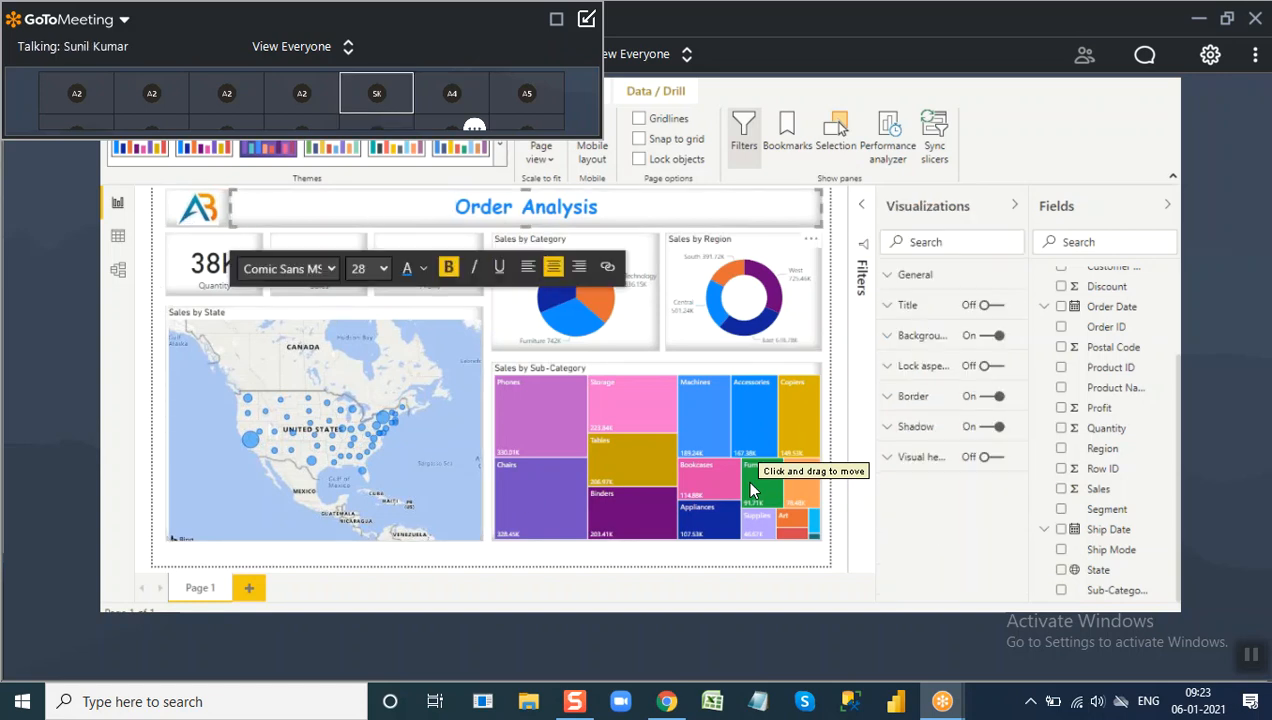
{"action": "left_click", "coordinate": [246, 588]}
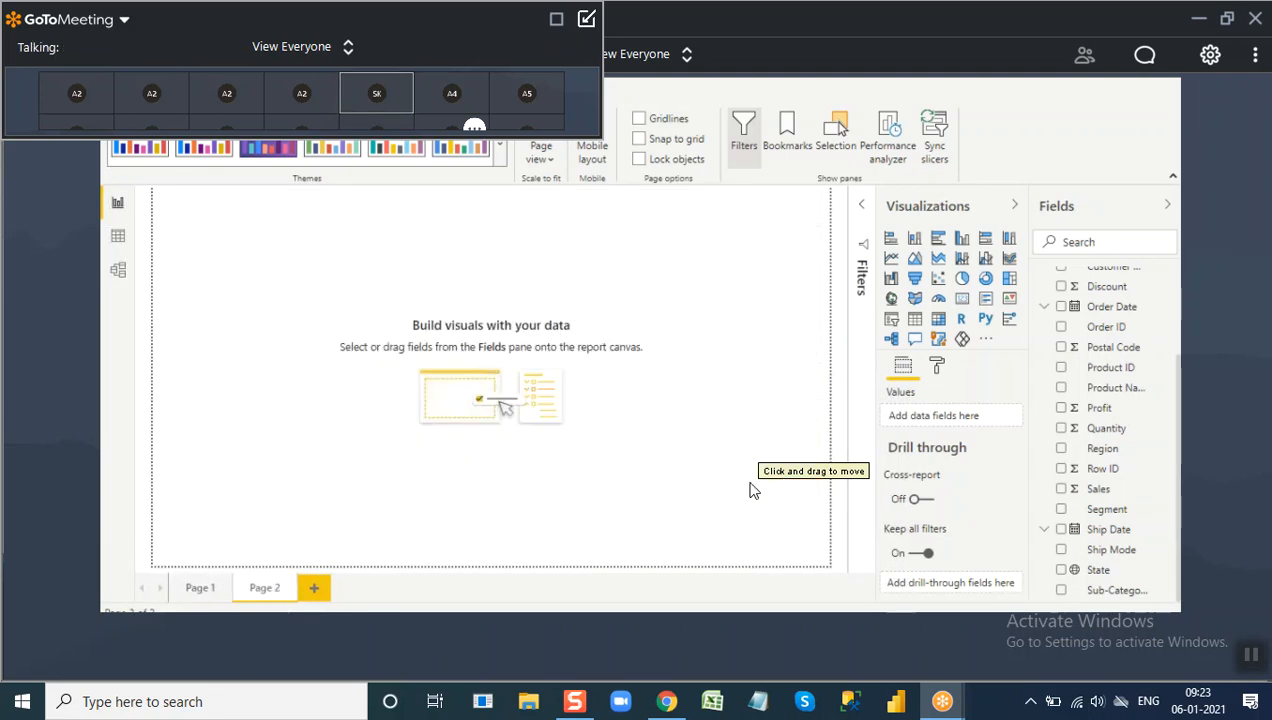
Switch to the text notes and copy the word "Buttons" from the "Bookmarks, Selection pane" line.
{"action": "left_click_drag", "start_coordinate": [343, 484], "coordinate": [405, 481]}
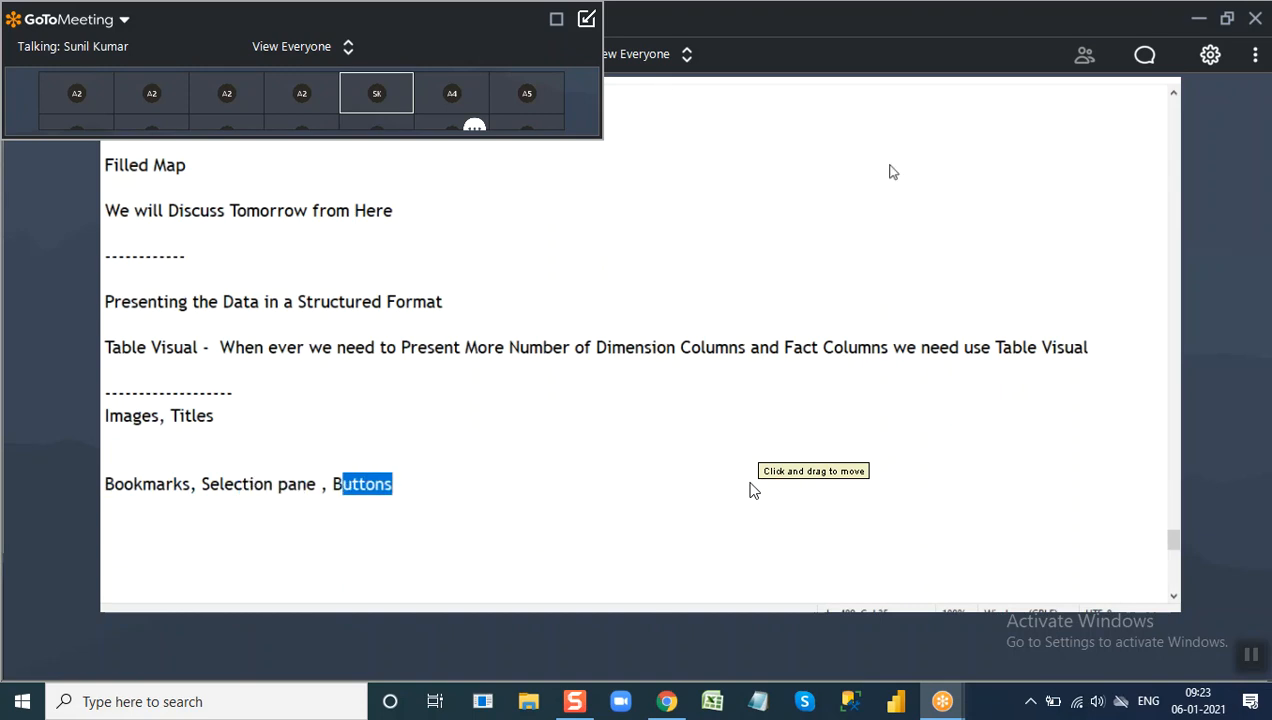
{"action": "left_click_drag", "start_coordinate": [327, 484], "coordinate": [399, 487]}
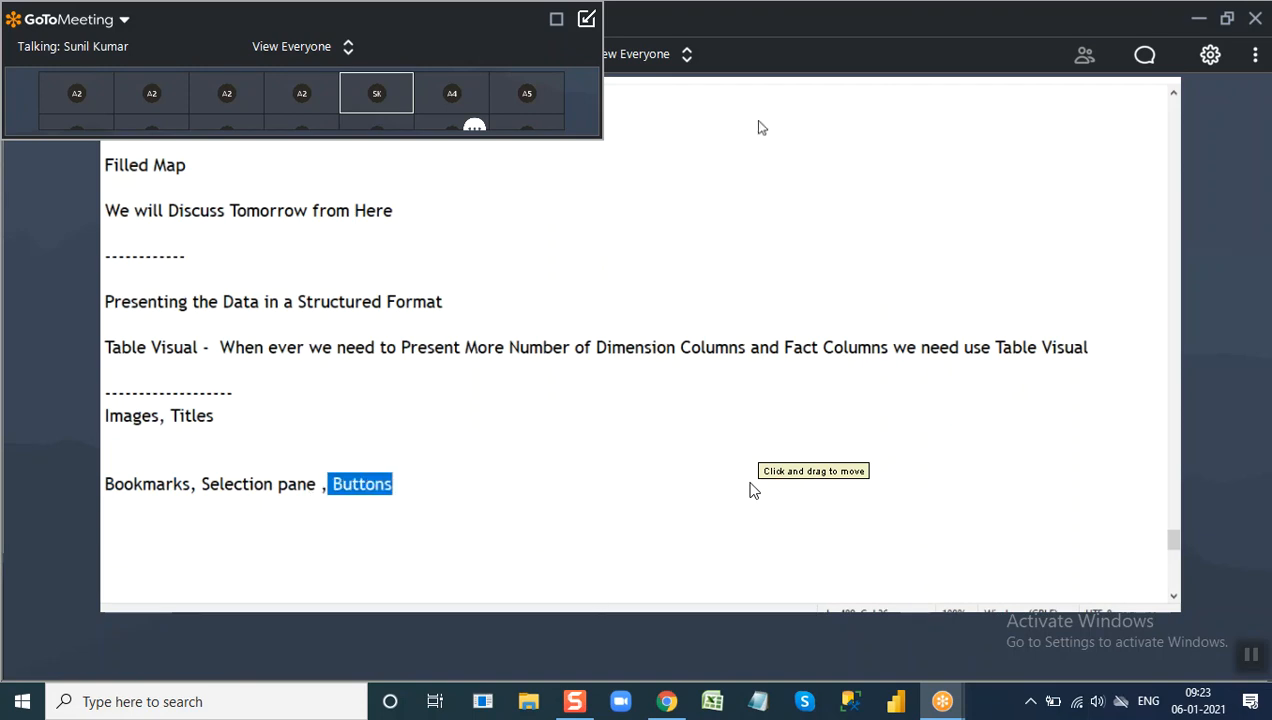
{"action": "left_click_drag", "start_coordinate": [332, 485], "coordinate": [409, 487]}
{"action": "key", "text": "ctrl+c"}
{"action": "left_click", "coordinate": [436, 487]}
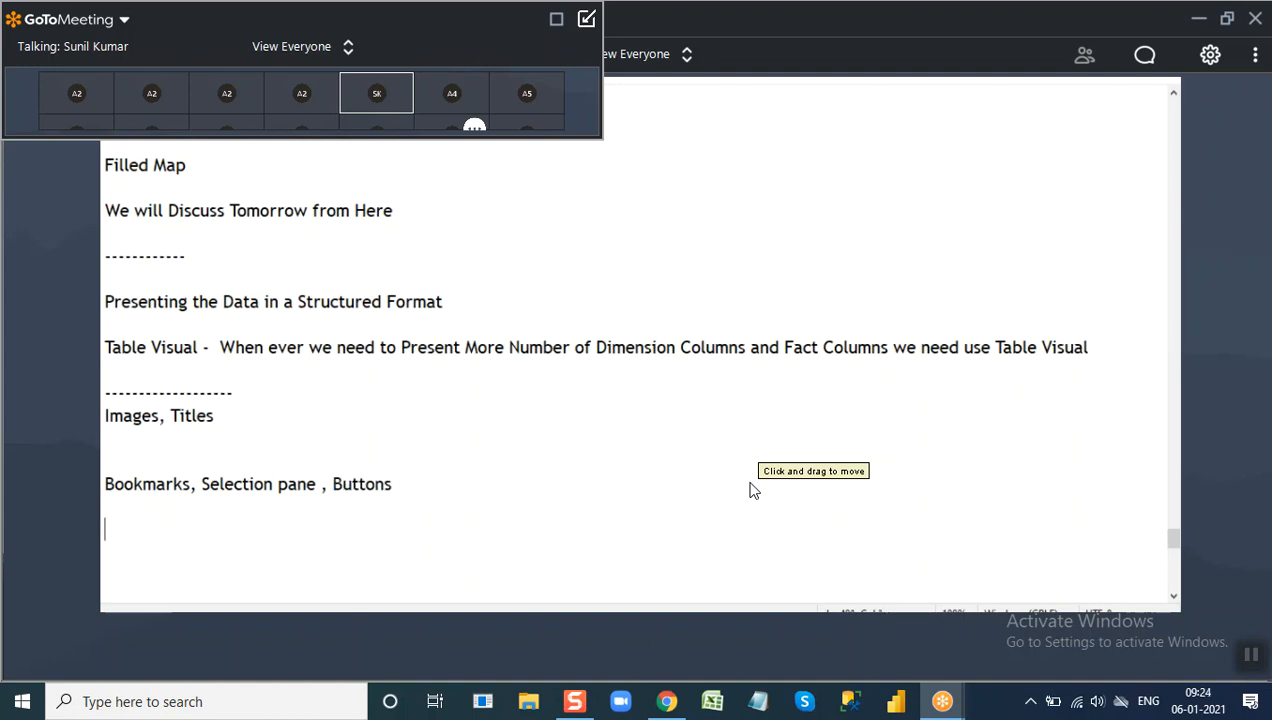
Add the line "Buttons - Buttons are used to perform Actions" below the Bookmarks line in the notes.
{"action": "key", "text": "ctrl+v"}
{"action": "type", "text": "-"}
{"action": "key", "text": "ctrl+v"}
{"action": "type", "text": "are"}
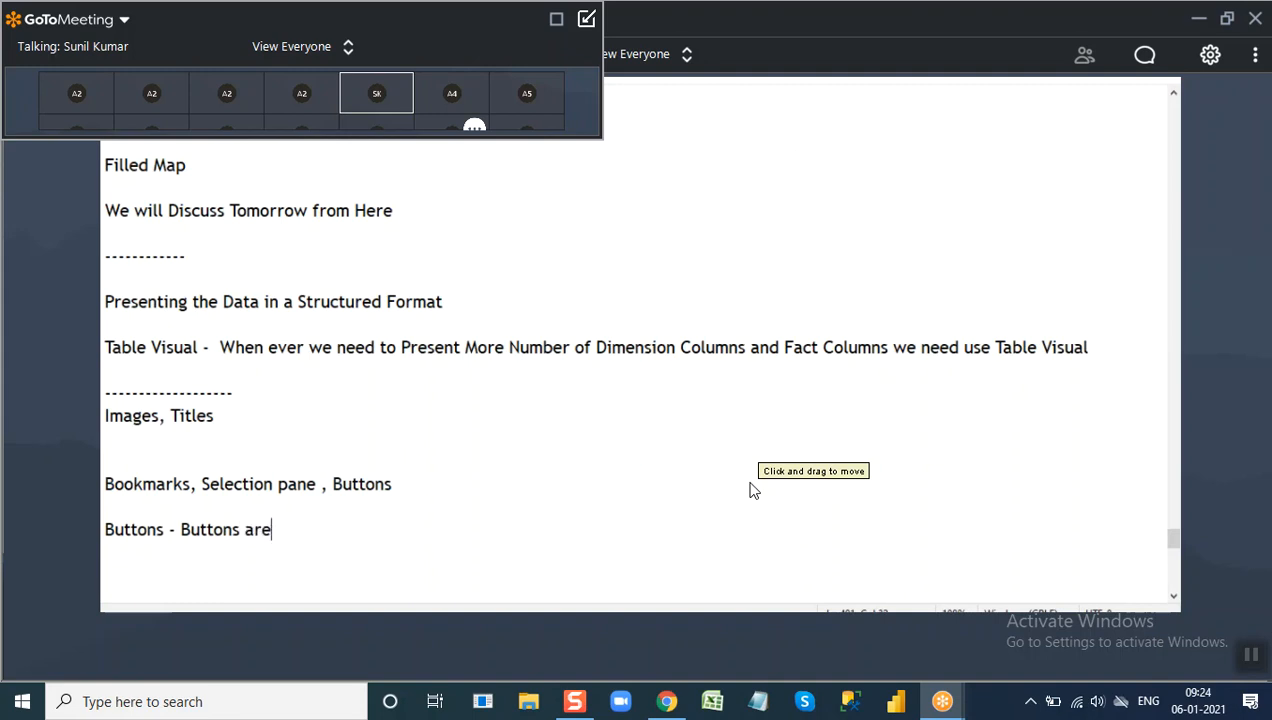
{"action": "type", "text": " used to perform A"}
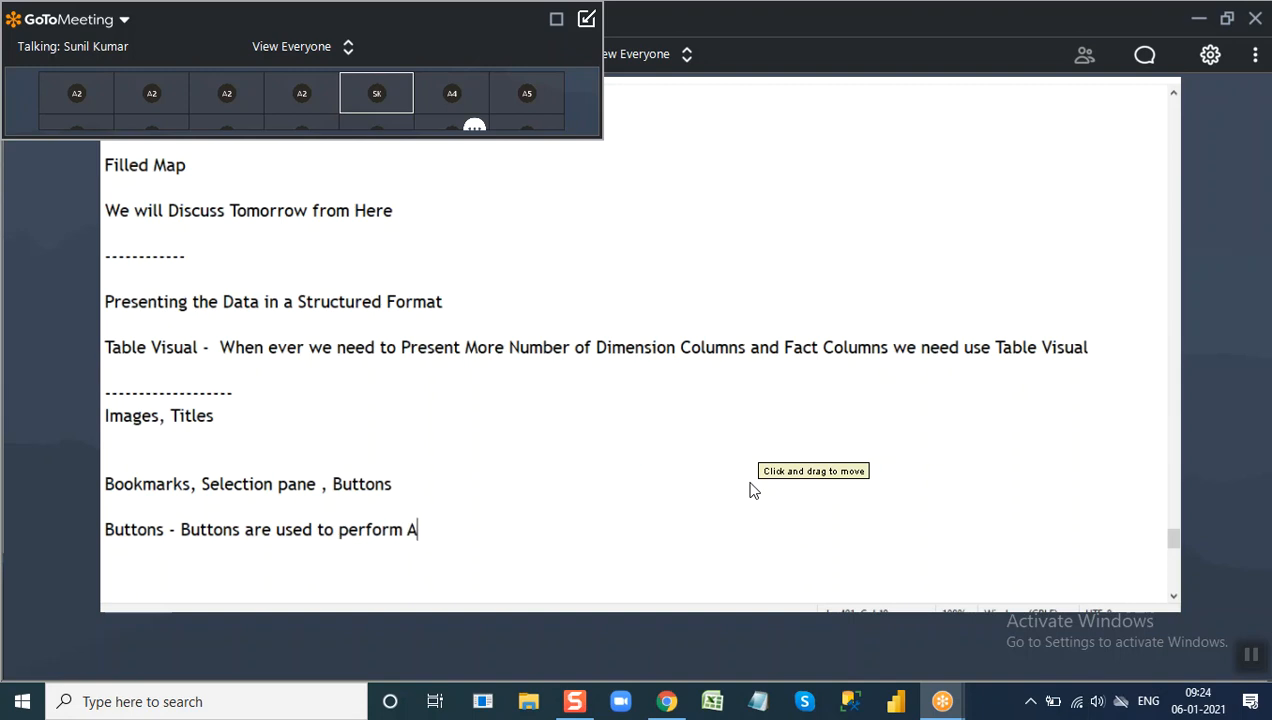
{"action": "type", "text": "ctions"}
{"action": "left_click_drag", "start_coordinate": [424, 529], "coordinate": [510, 531]}
{"action": "left_click", "coordinate": [518, 529]}
{"action": "left_click_drag", "start_coordinate": [132, 530], "coordinate": [313, 530]}
Switch back to the Power BI report and show Page 1.
{"action": "key", "text": "alt+Tab"}
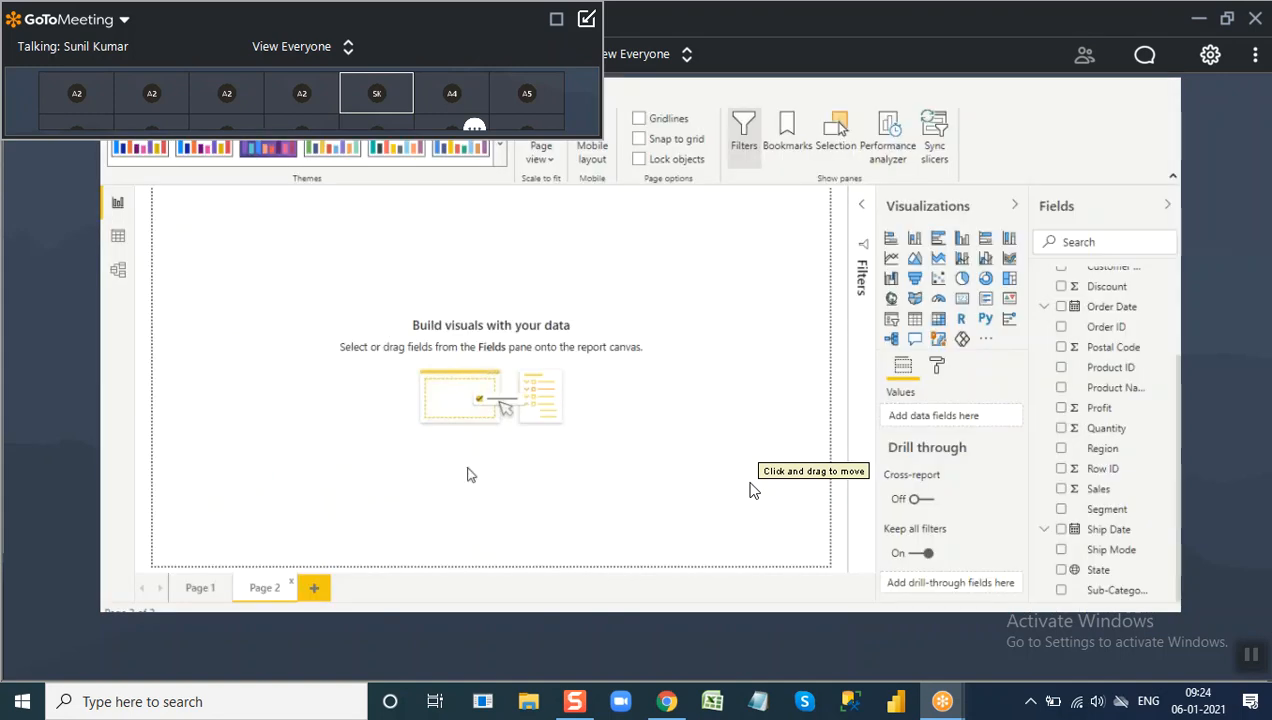
{"action": "left_click", "coordinate": [200, 588]}
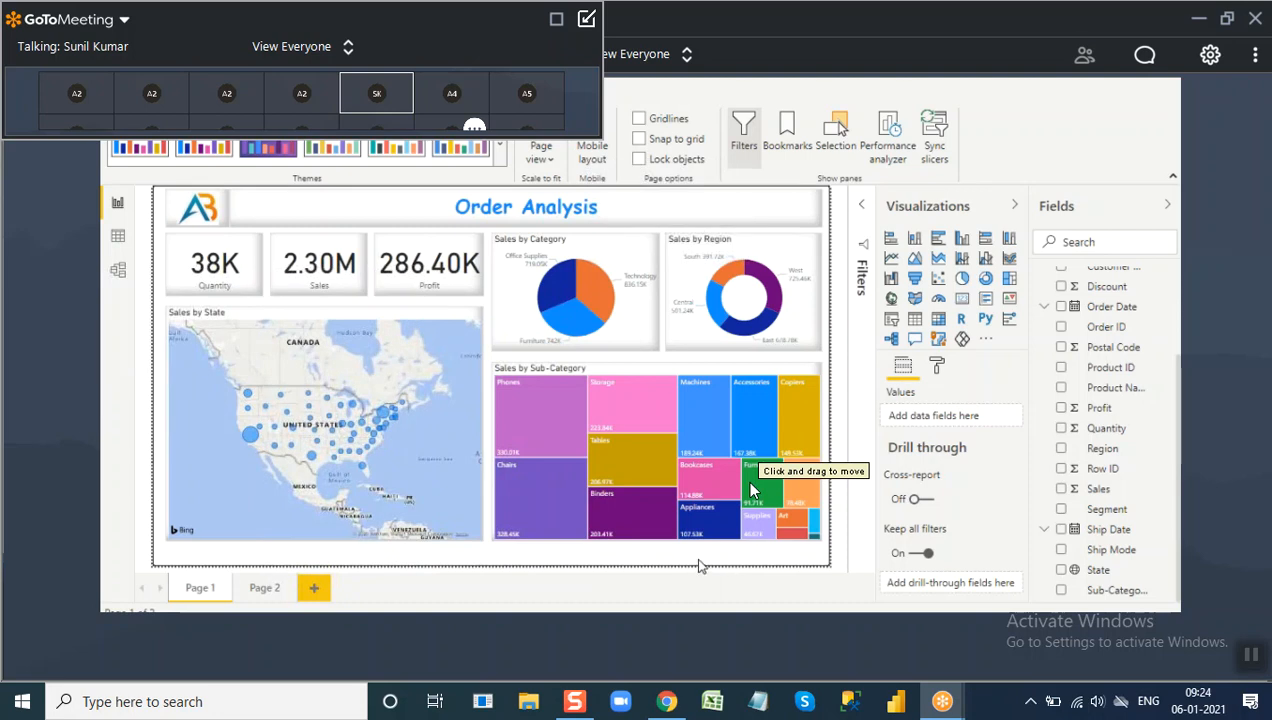
{"action": "key", "text": "ctrl+2"}
{"action": "left_click_drag", "start_coordinate": [627, 559], "coordinate": [725, 550]}
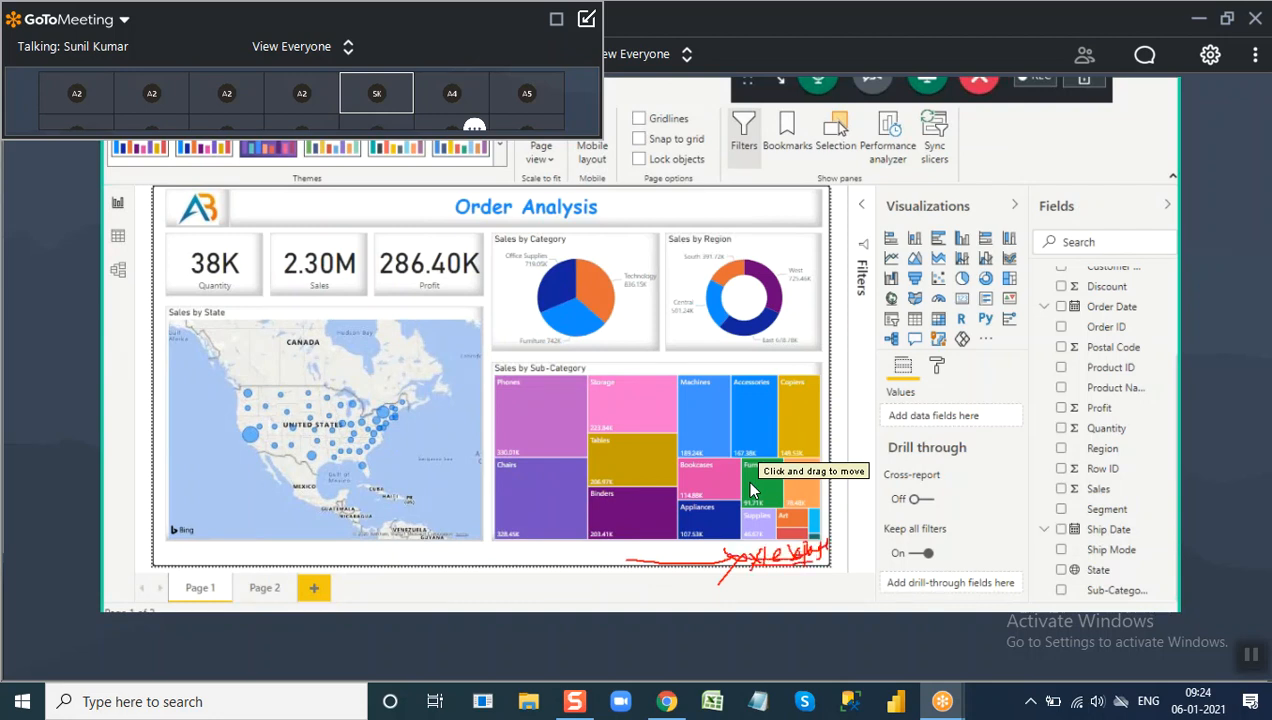
{"action": "key", "text": "Escape"}
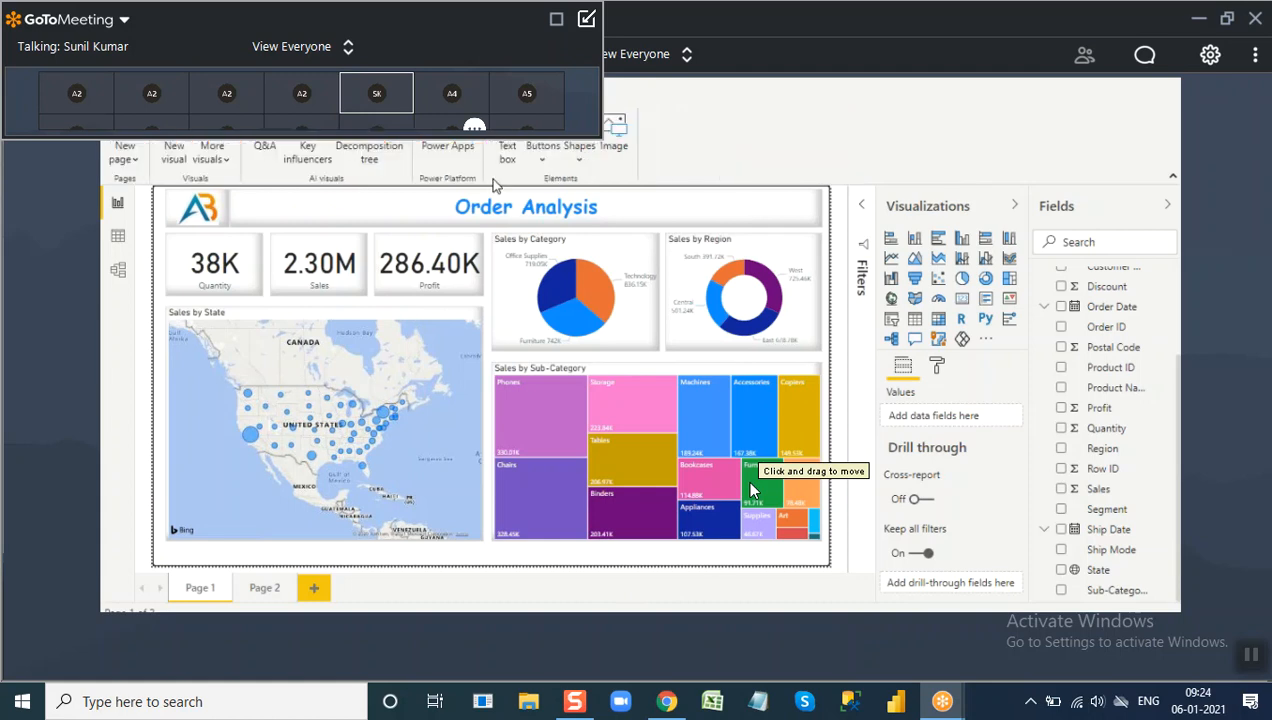
Insert a Right arrow button and place it just below the Sales by Sub-Category treemap, near its outer corner.
{"action": "left_click", "coordinate": [544, 163]}
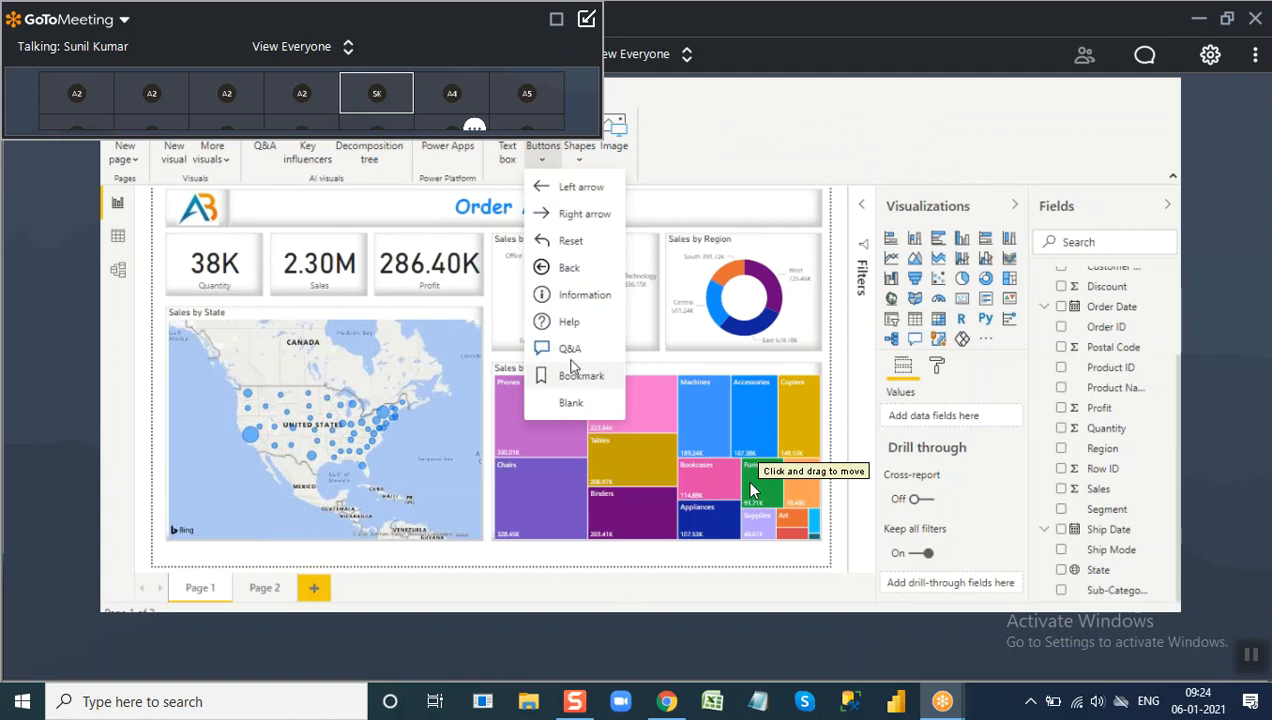
{"action": "left_click", "coordinate": [578, 214]}
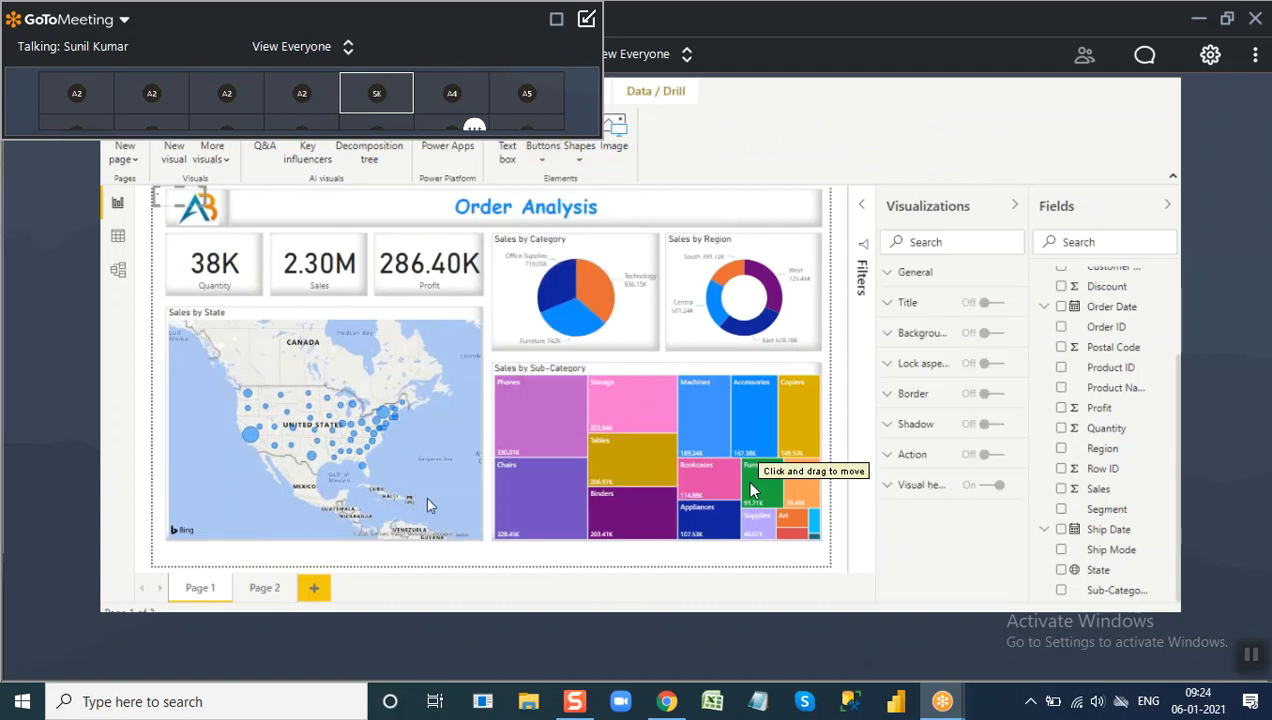
{"action": "left_click_drag", "start_coordinate": [390, 355], "coordinate": [712, 554]}
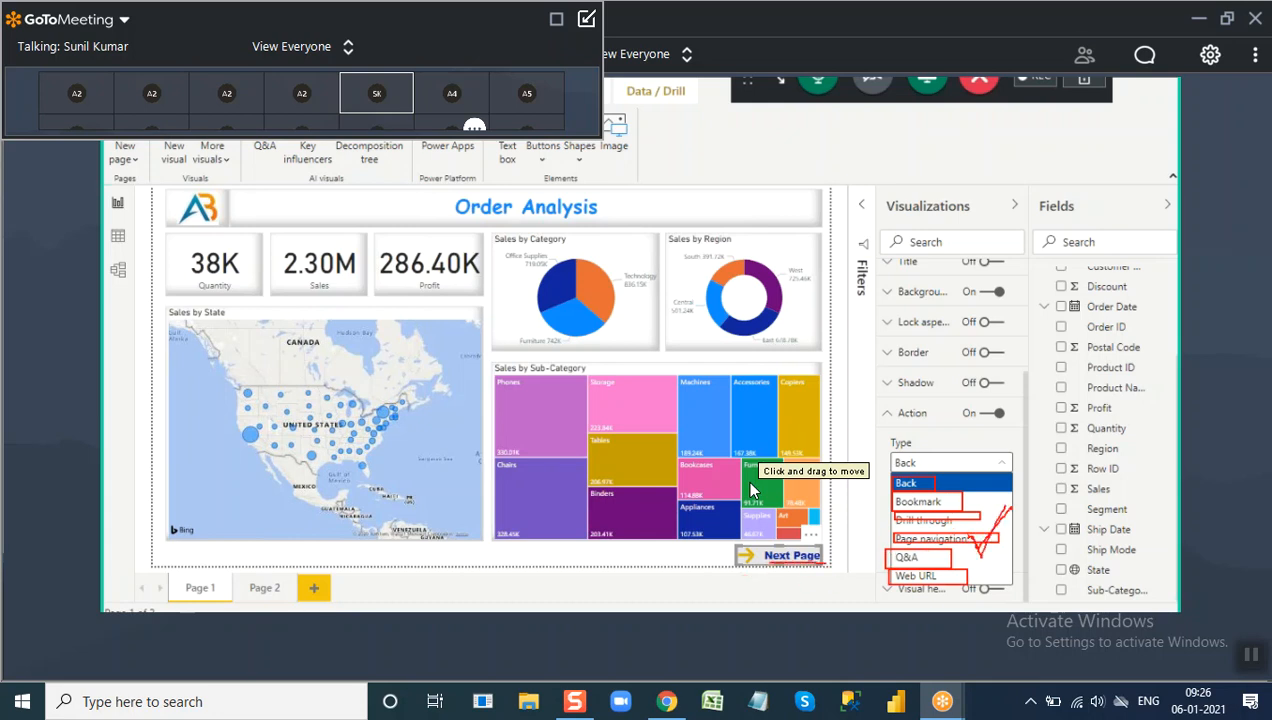
{"action": "key", "text": "Escape"}
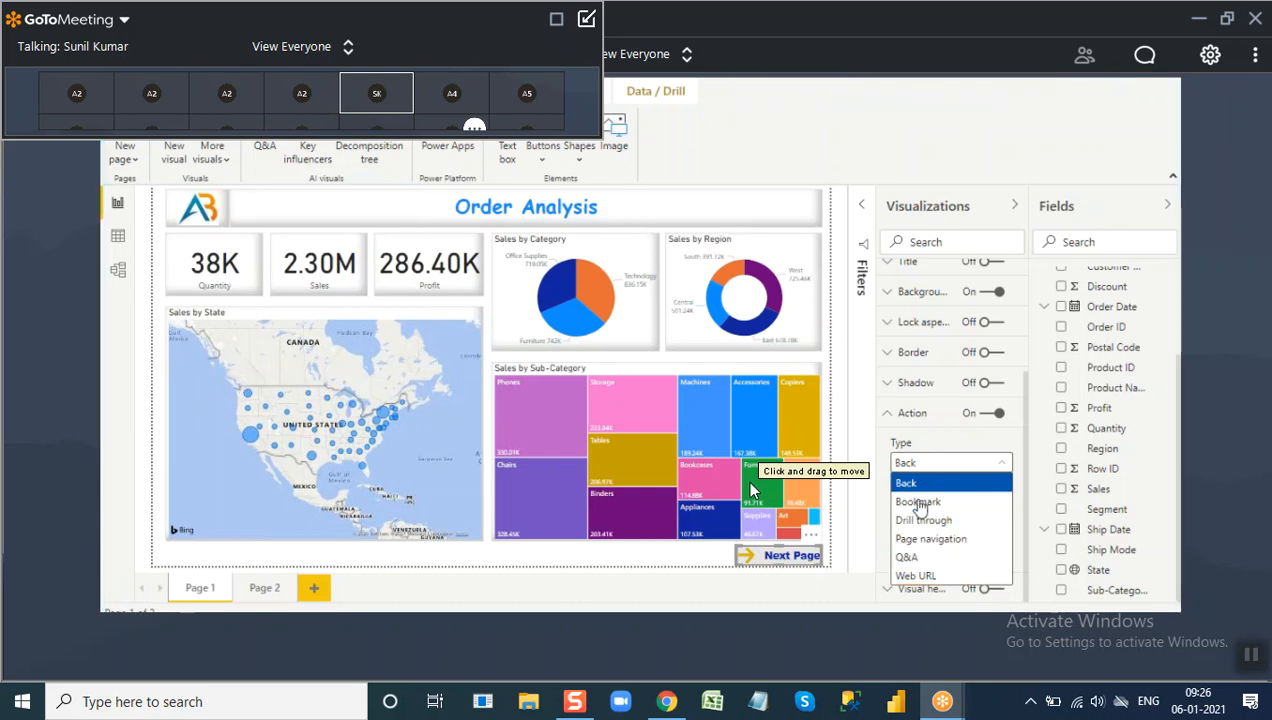
Set the Next Page button's action to Page navigation with Page 2 as its destination.
{"action": "left_click", "coordinate": [939, 541]}
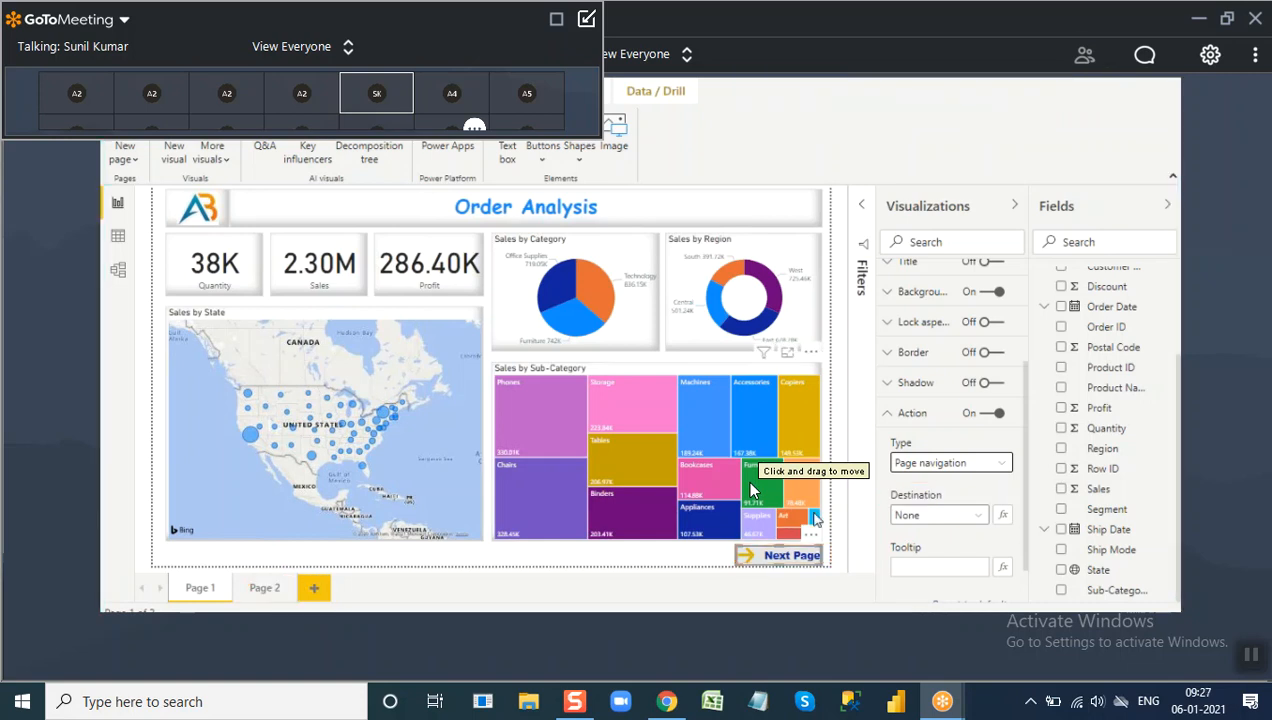
{"action": "left_click", "coordinate": [918, 554]}
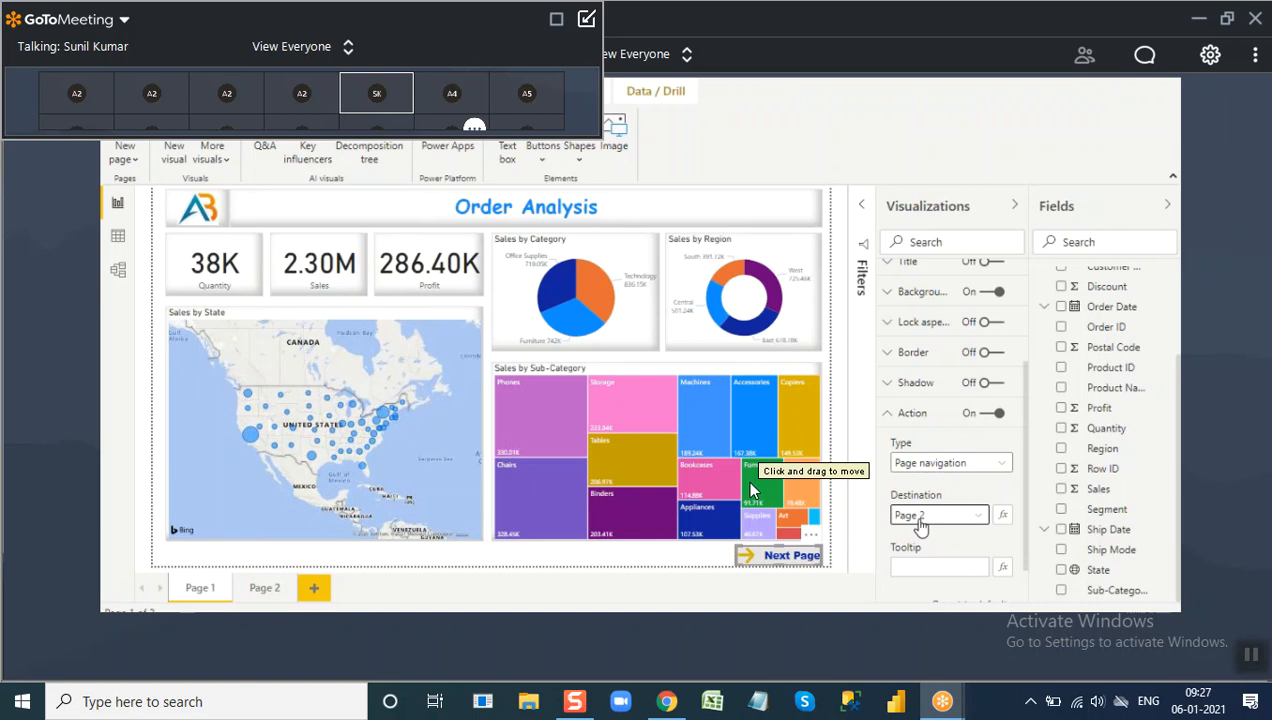
{"action": "scroll", "coordinate": [918, 528], "scroll_direction": "down", "scroll_amount": 1}
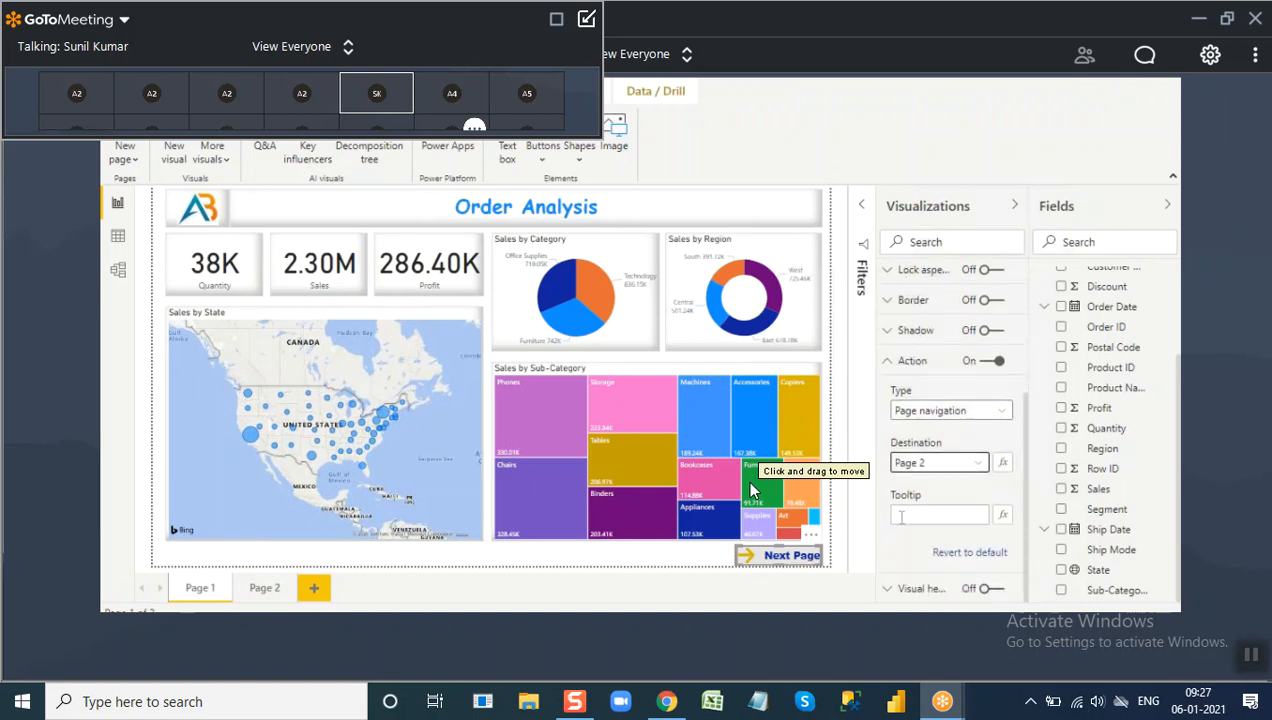
{"action": "left_click", "coordinate": [917, 516]}
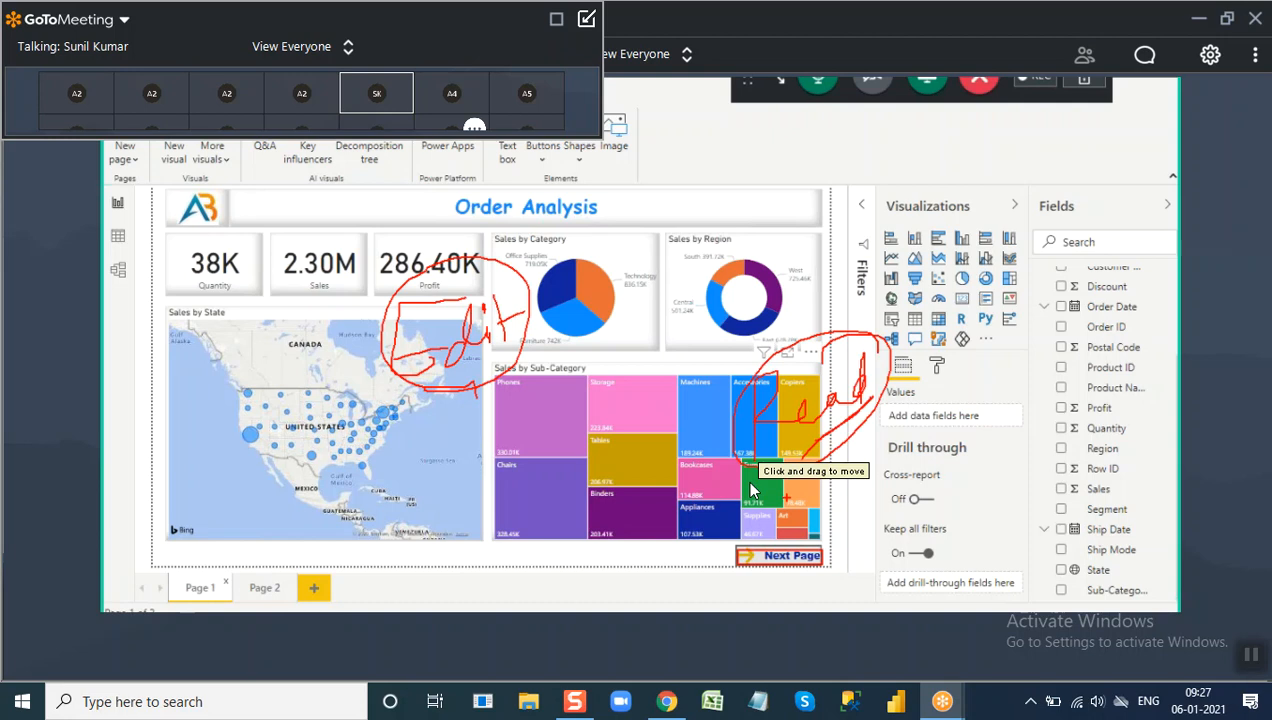
{"action": "left_click_drag", "start_coordinate": [738, 556], "coordinate": [717, 582]}
{"action": "mouse_move", "coordinate": [232, 606]}
{"action": "left_mouse_down"}
{"action": "mouse_move", "coordinate": [262, 568]}
{"action": "mouse_move", "coordinate": [236, 598]}
{"action": "left_mouse_up"}
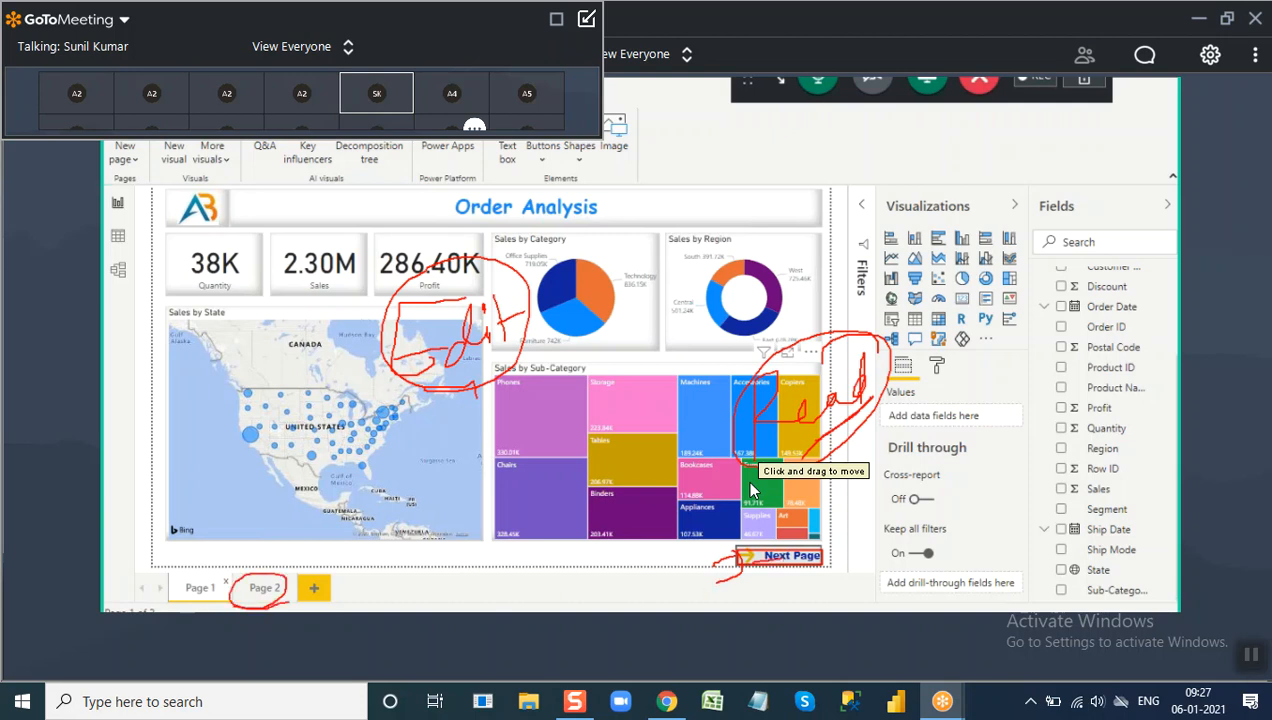
{"action": "key", "text": "Escape"}
Give the Next Page button's action the tooltip "Click here to go to Next Page" and preview it on the button.
{"action": "left_click", "coordinate": [778, 557]}
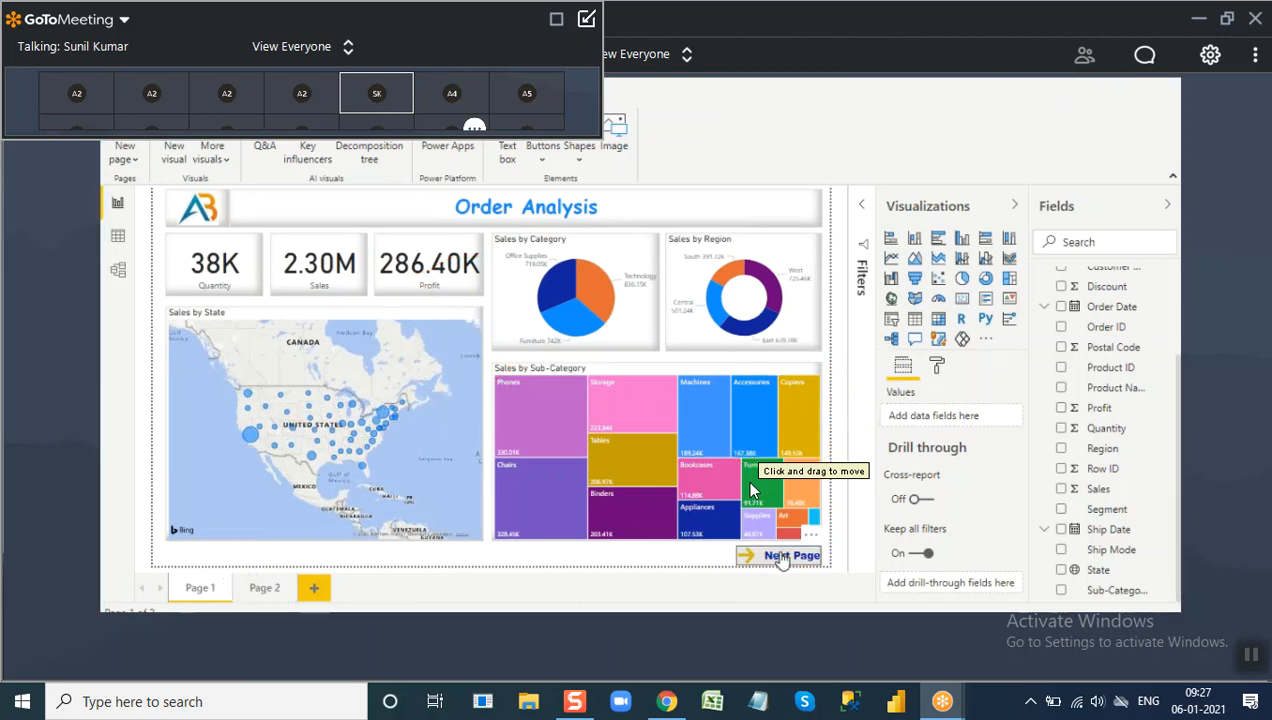
{"action": "scroll", "coordinate": [937, 440], "scroll_direction": "down", "scroll_amount": 1}
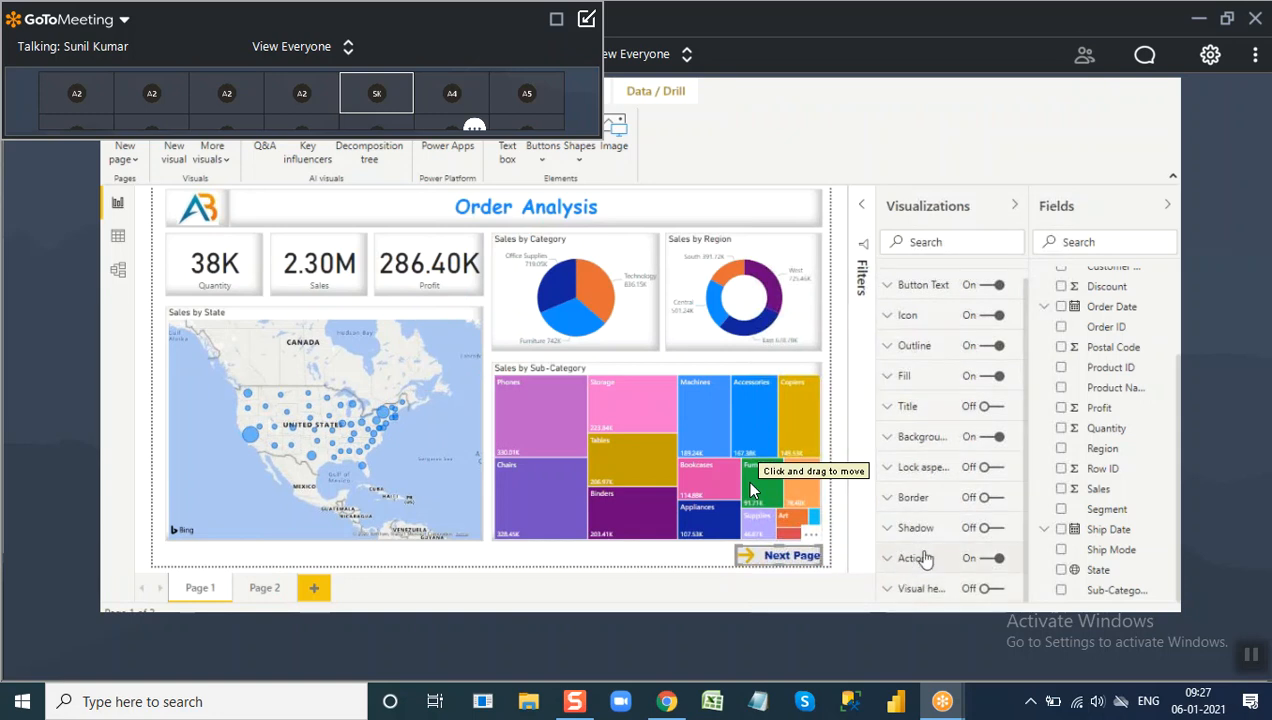
{"action": "left_click", "coordinate": [918, 560]}
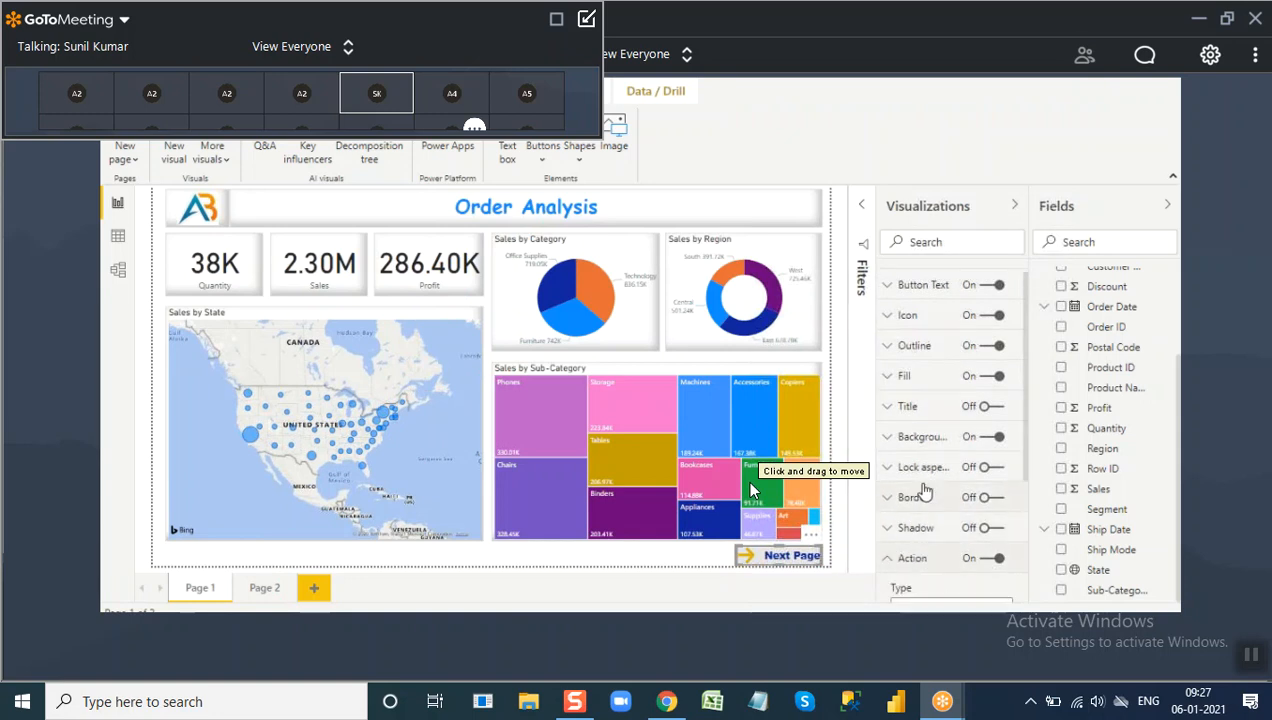
{"action": "left_click", "coordinate": [914, 514]}
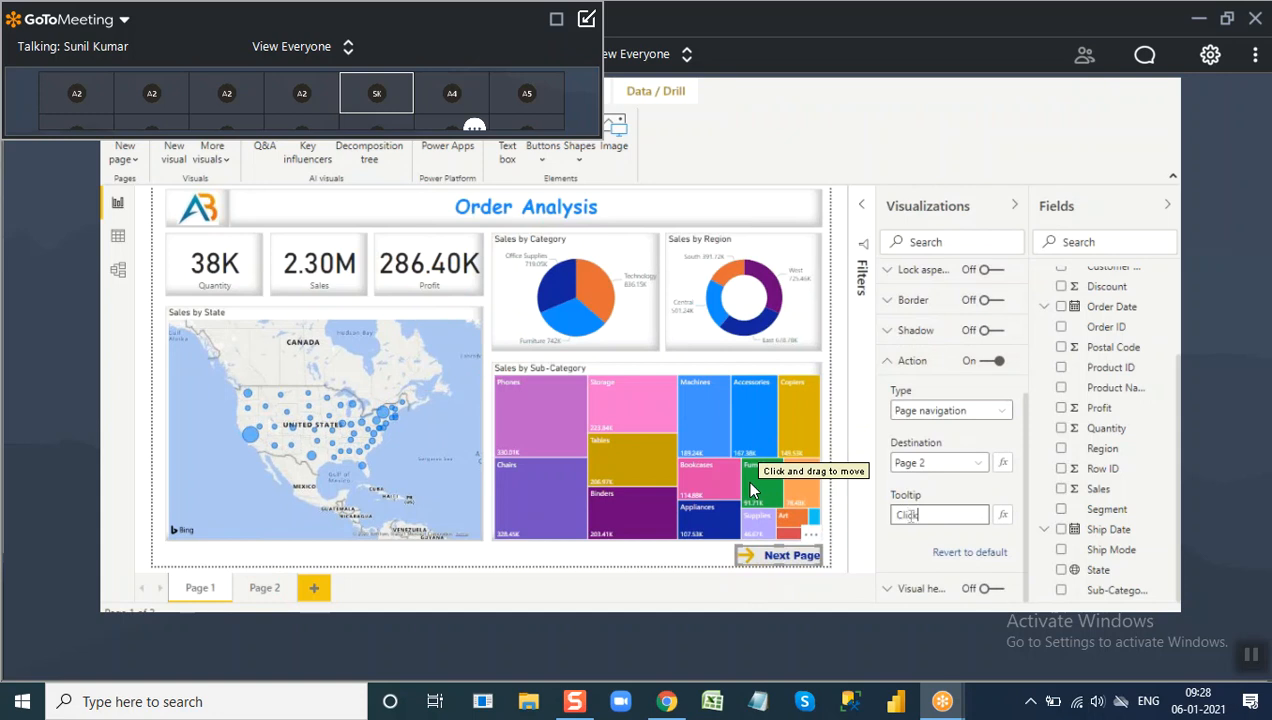
{"action": "type", "text": "Click "}
{"action": "type", "text": "her"}
{"action": "type", "text": "e to go to Next Pa"}
{"action": "type", "text": "ge"}
{"action": "left_click_drag", "start_coordinate": [907, 513], "coordinate": [986, 515]}
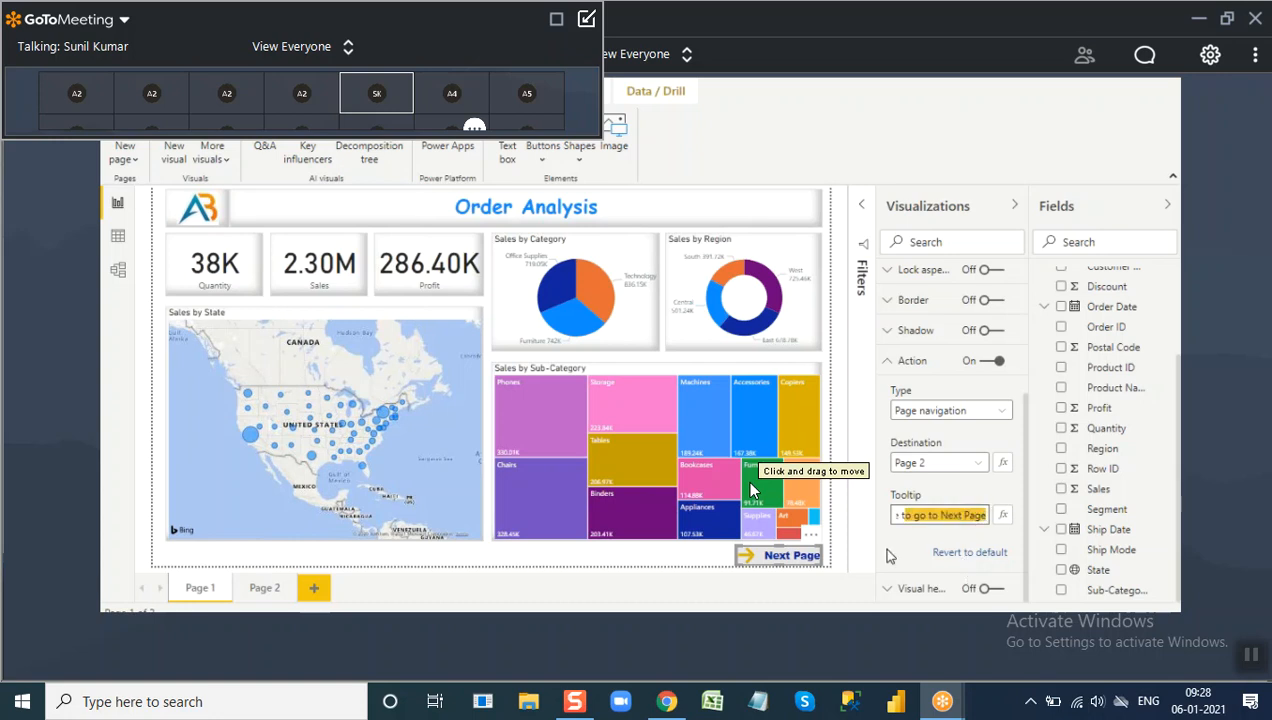
{"action": "mouse_move", "coordinate": [790, 566]}
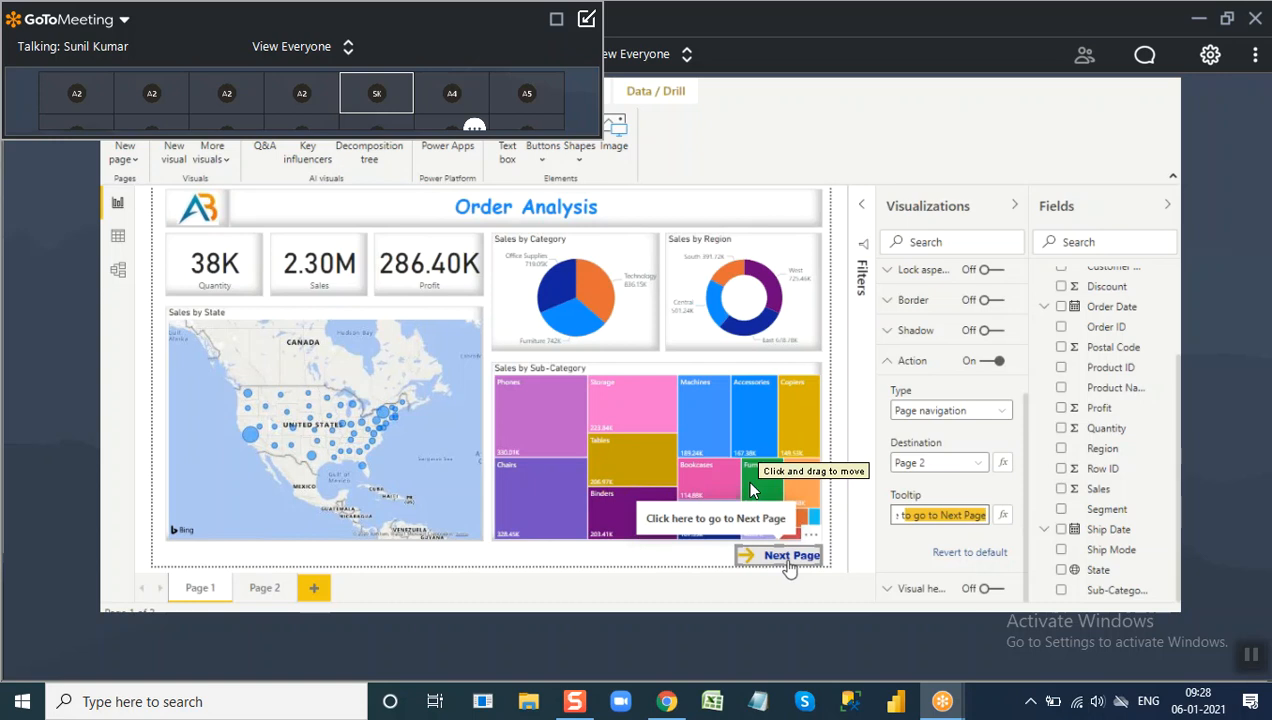
{"action": "left_click_drag", "start_coordinate": [891, 508], "coordinate": [996, 532]}
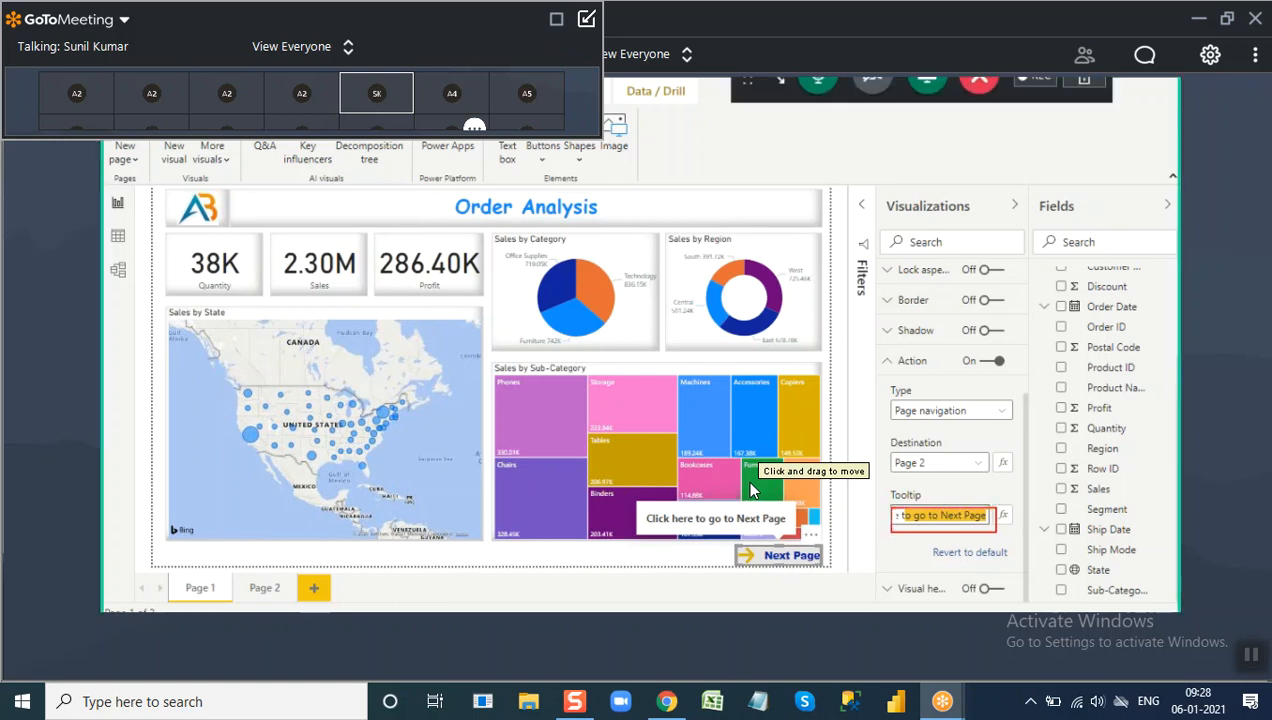
{"action": "left_click_drag", "start_coordinate": [739, 545], "coordinate": [820, 564]}
{"action": "left_click_drag", "start_coordinate": [637, 526], "coordinate": [764, 526]}
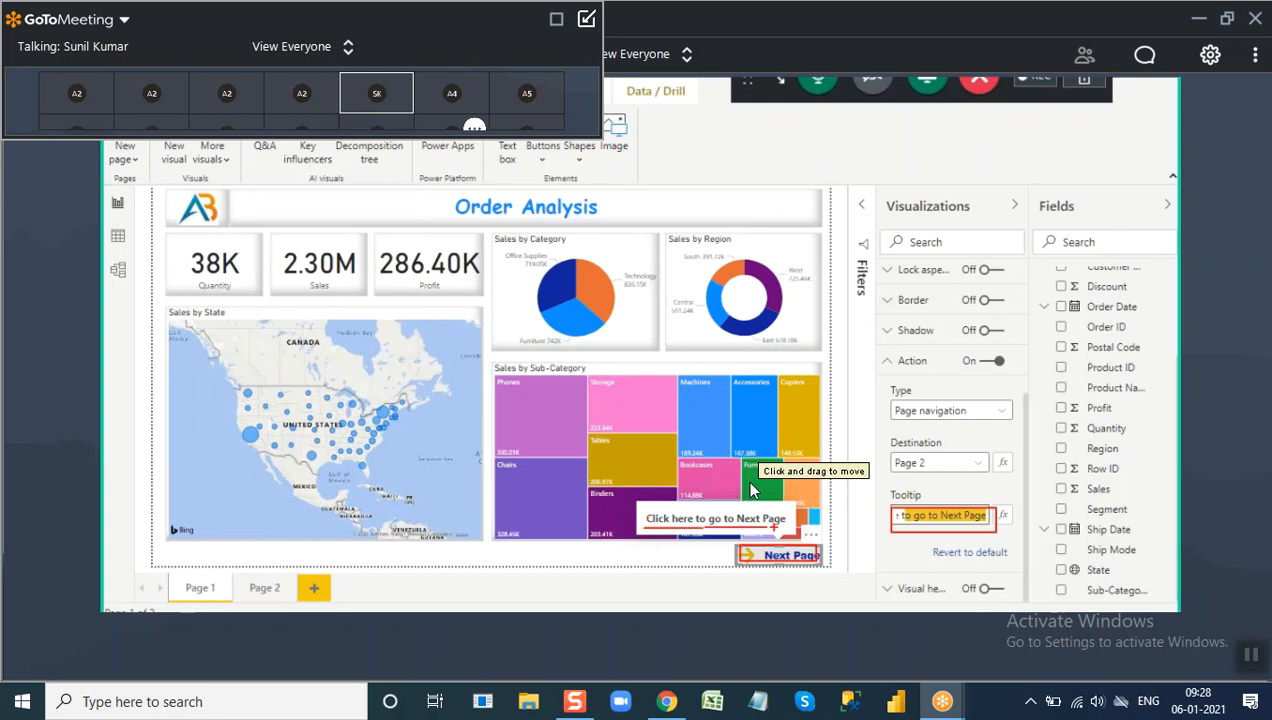
Test the Next Page button by following it to Page 2, returning to Page 1 and following it again.
{"action": "left_click", "coordinate": [772, 556], "text": "ctrl"}
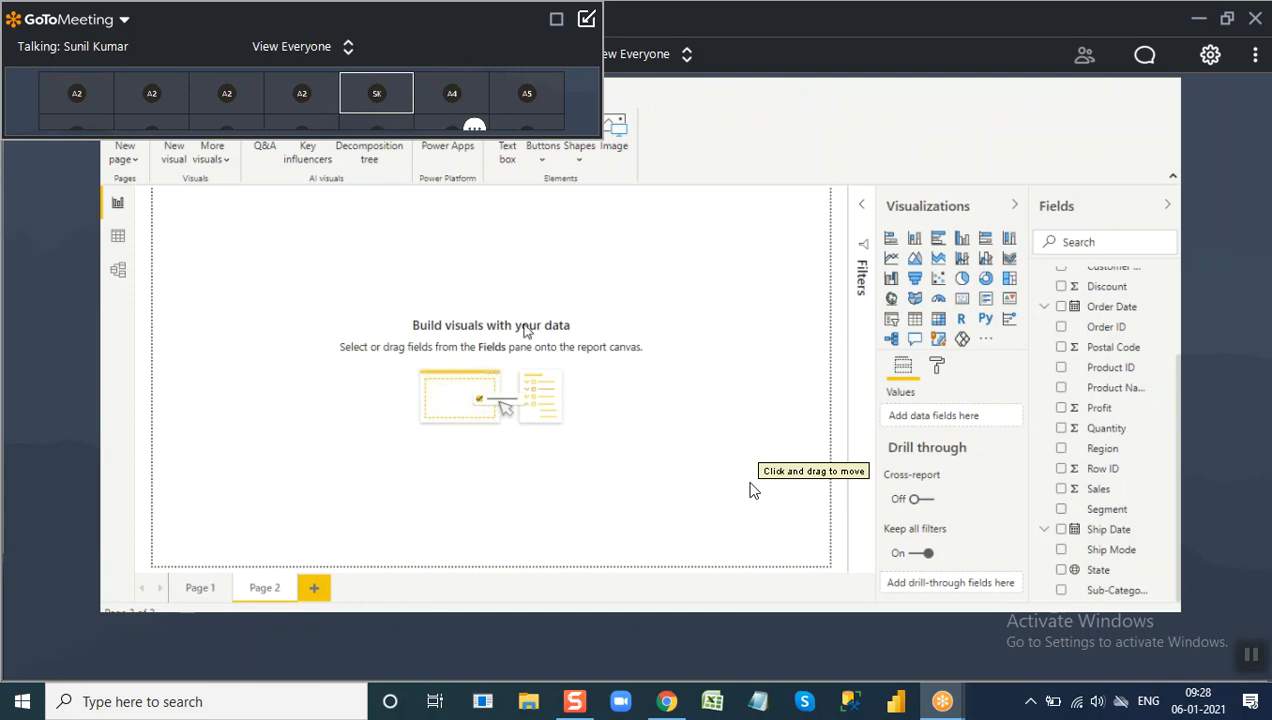
{"action": "left_click", "coordinate": [201, 588]}
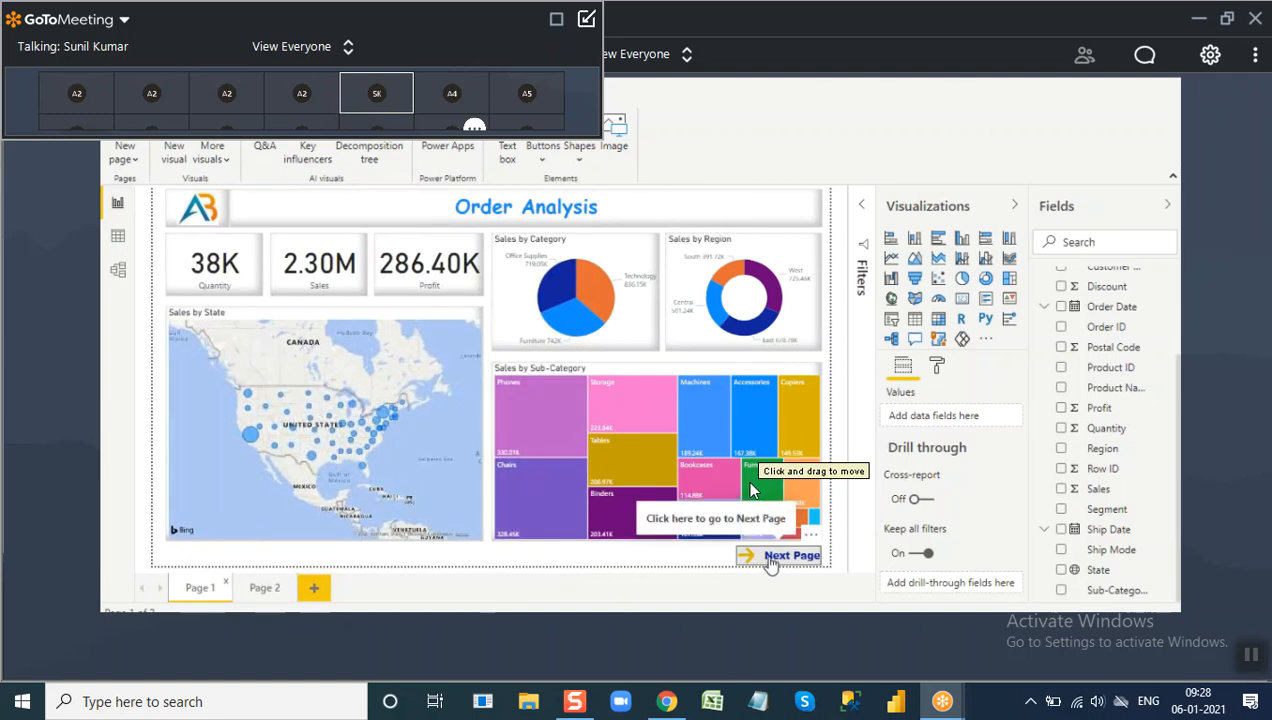
{"action": "left_click", "coordinate": [760, 562]}
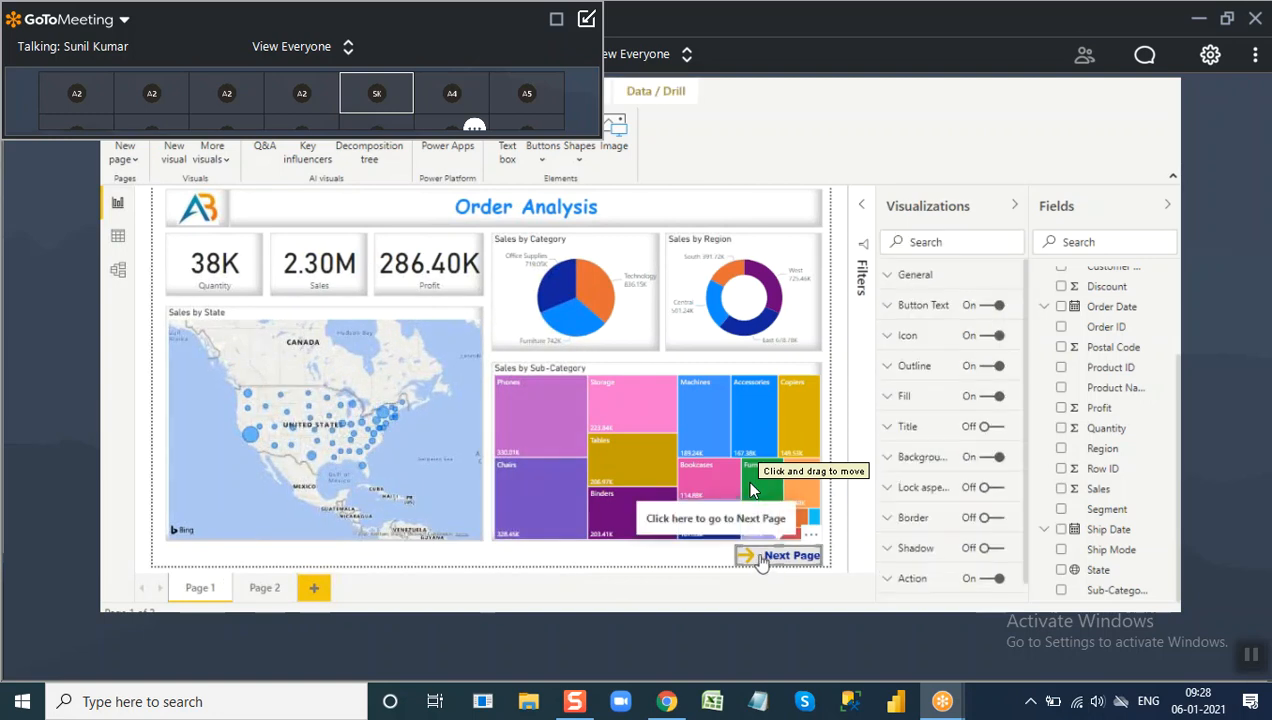
{"action": "left_click", "coordinate": [760, 558], "text": "ctrl"}
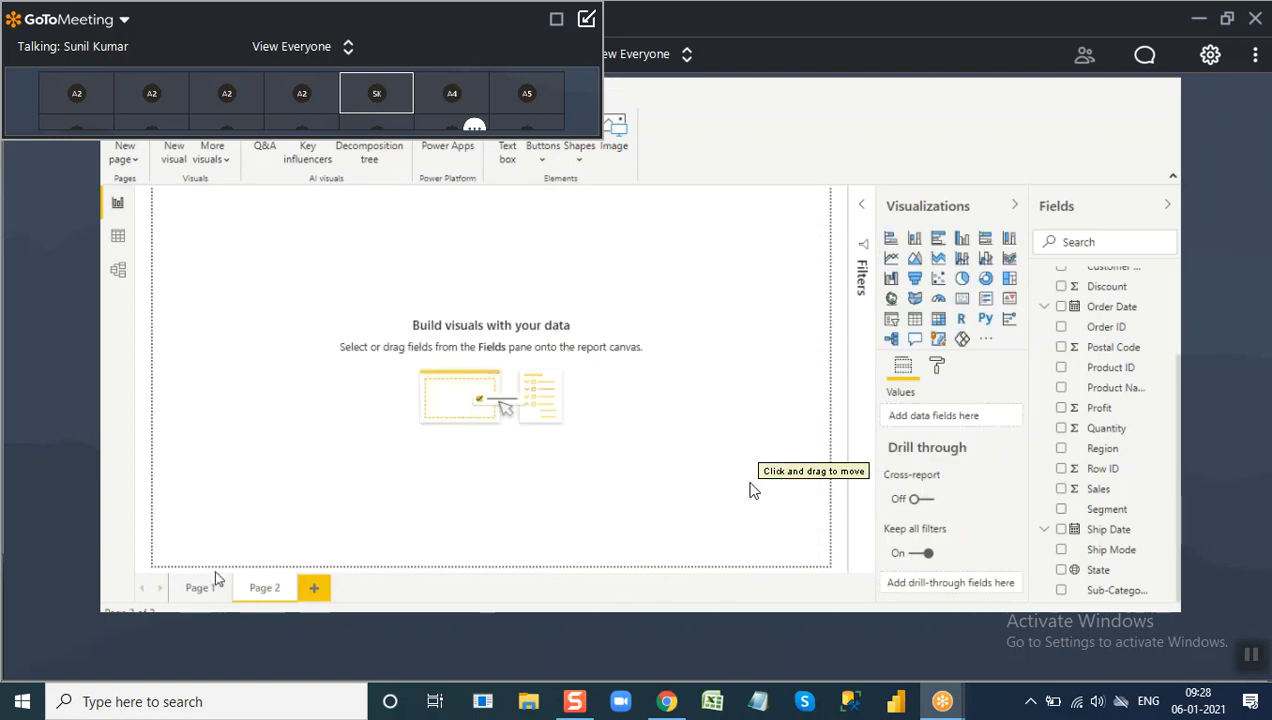
Insert a Left arrow button near the upper-left corner of Page 2 and turn on its action.
{"action": "left_click", "coordinate": [183, 223]}
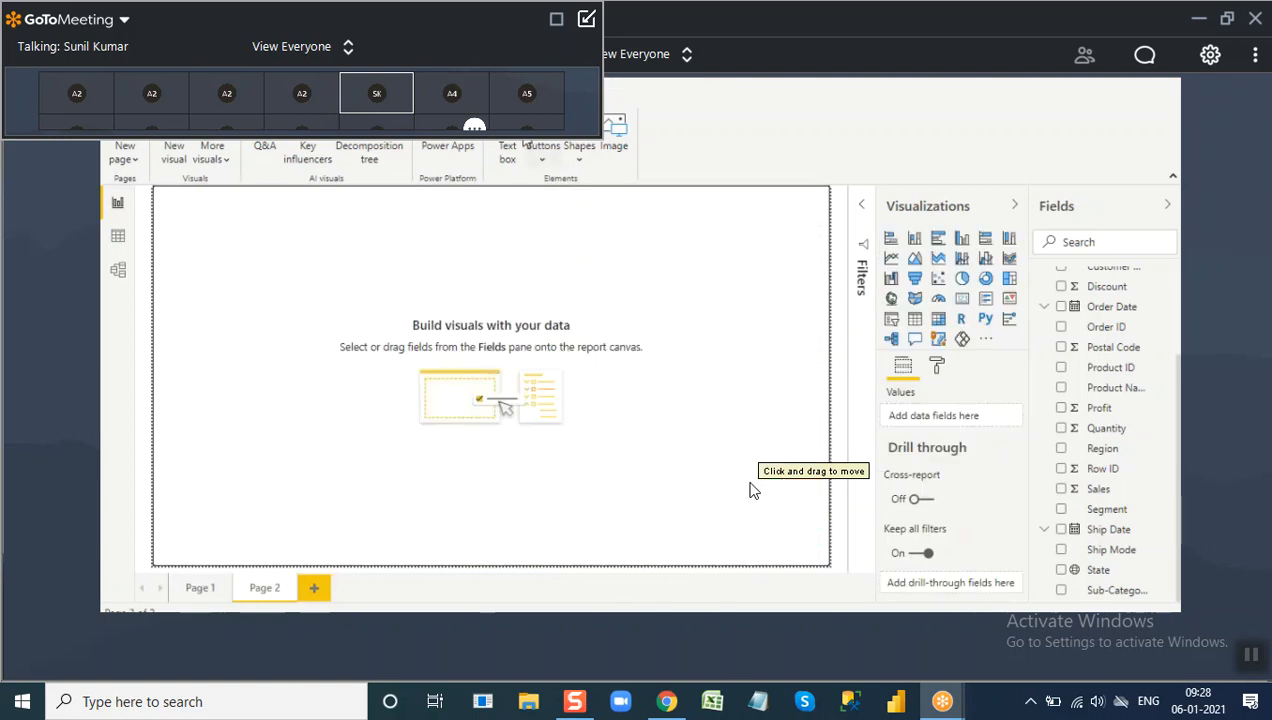
{"action": "left_click", "coordinate": [546, 158]}
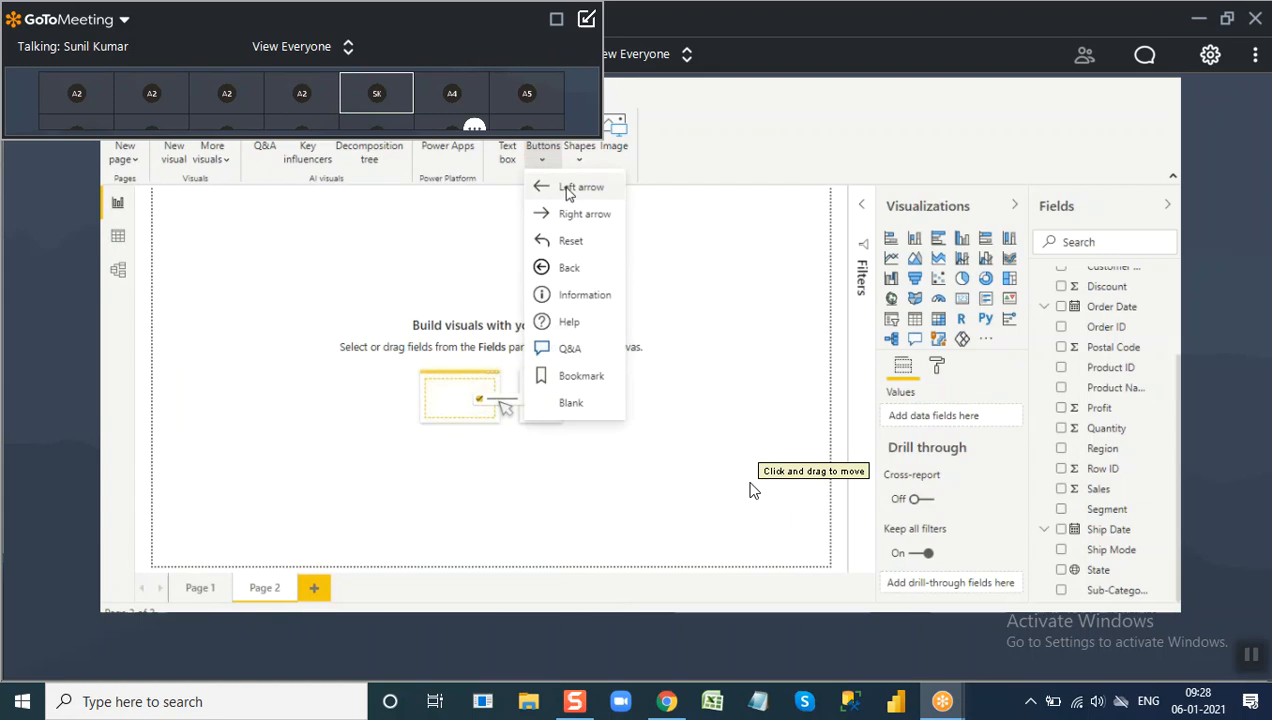
{"action": "left_click", "coordinate": [567, 189]}
{"action": "left_click_drag", "start_coordinate": [199, 205], "coordinate": [277, 266]}
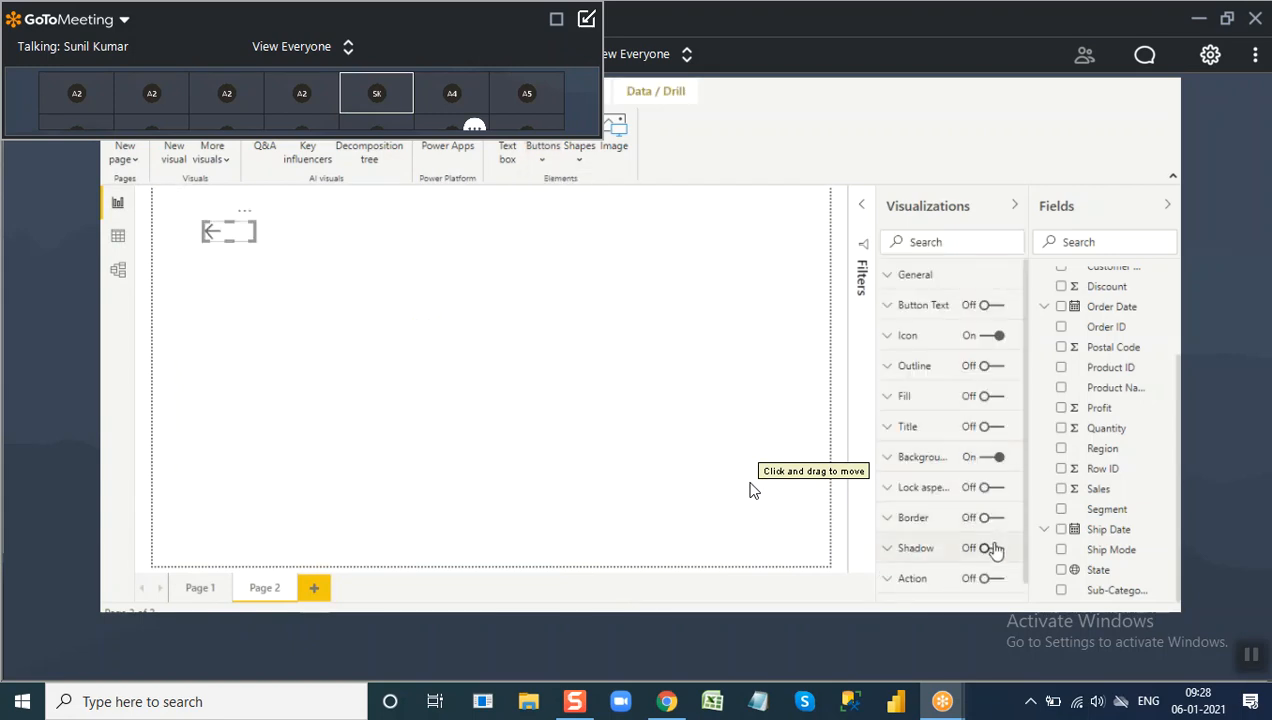
{"action": "left_click", "coordinate": [990, 580]}
{"action": "scroll", "coordinate": [923, 527], "scroll_direction": "down", "scroll_amount": 3}
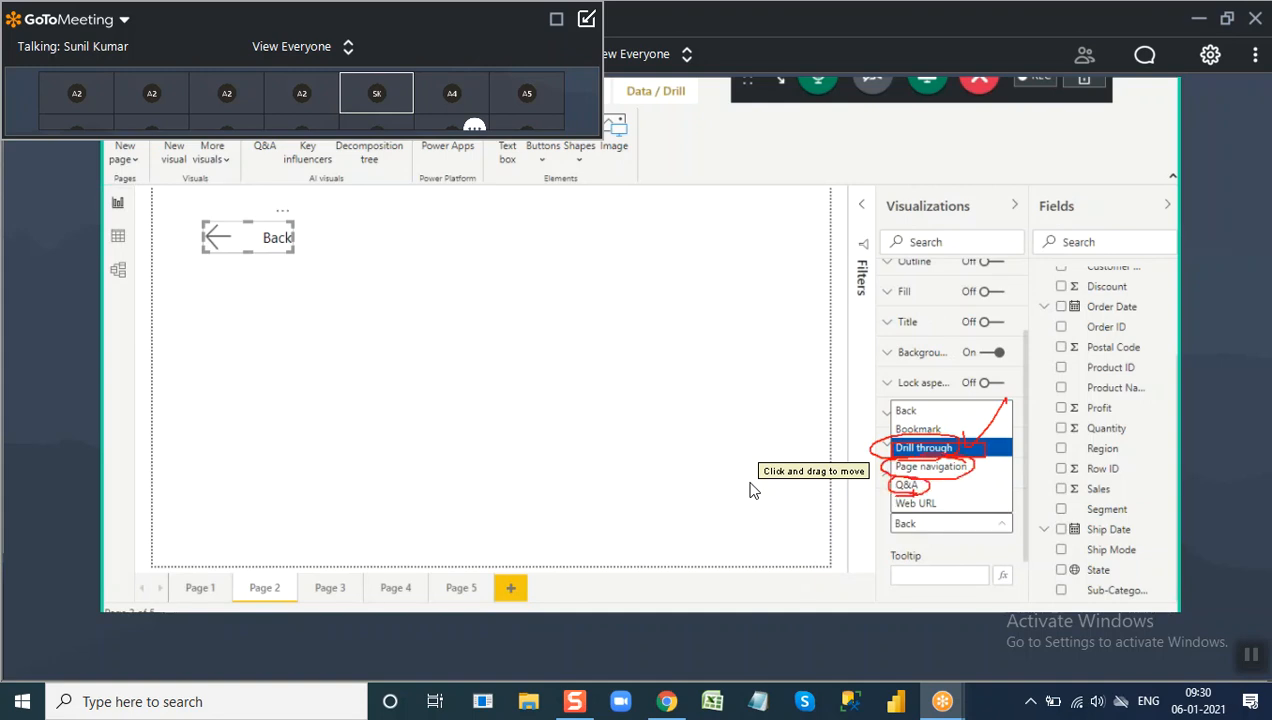
{"action": "left_click", "coordinate": [520, 345]}
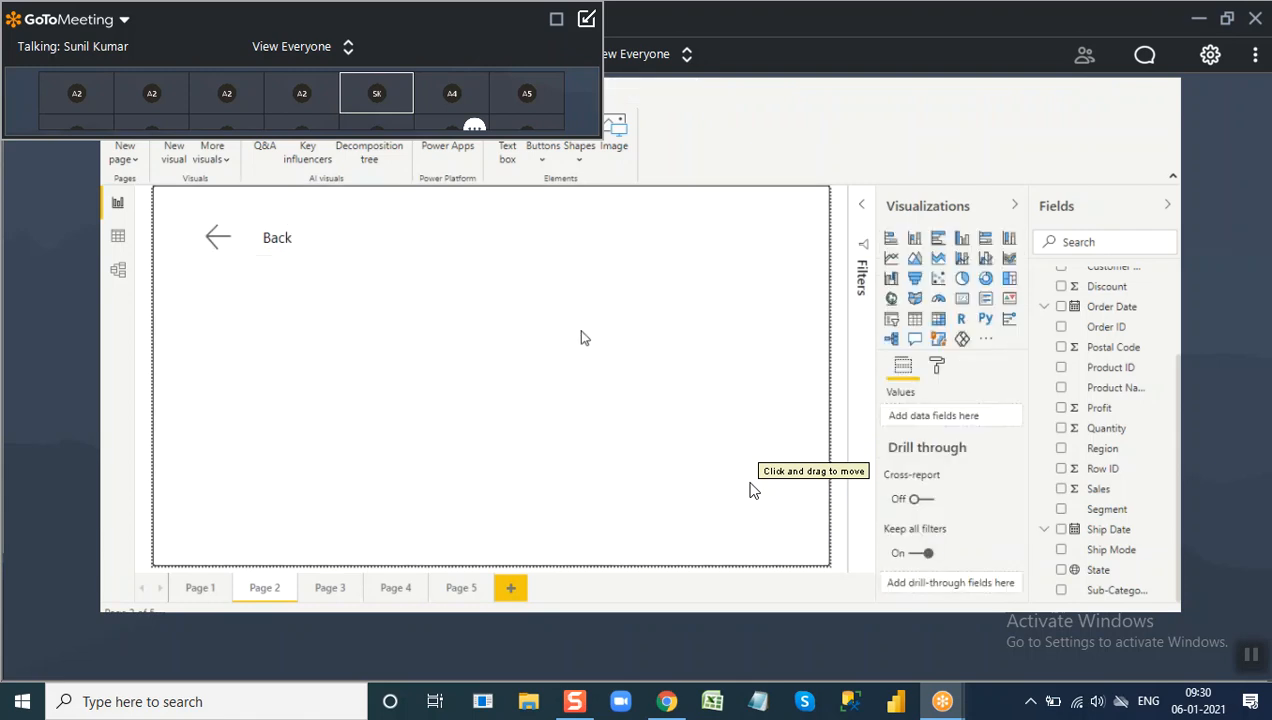
{"action": "left_click", "coordinate": [541, 160]}
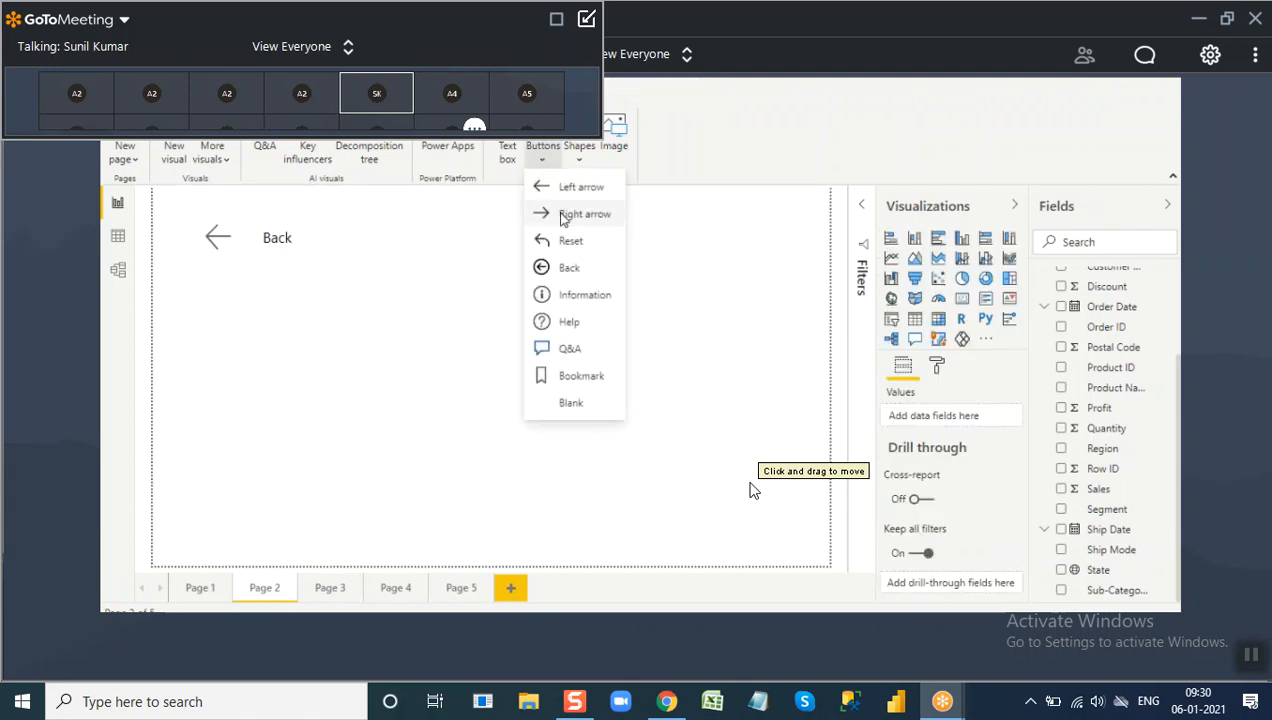
{"action": "left_click", "coordinate": [578, 162]}
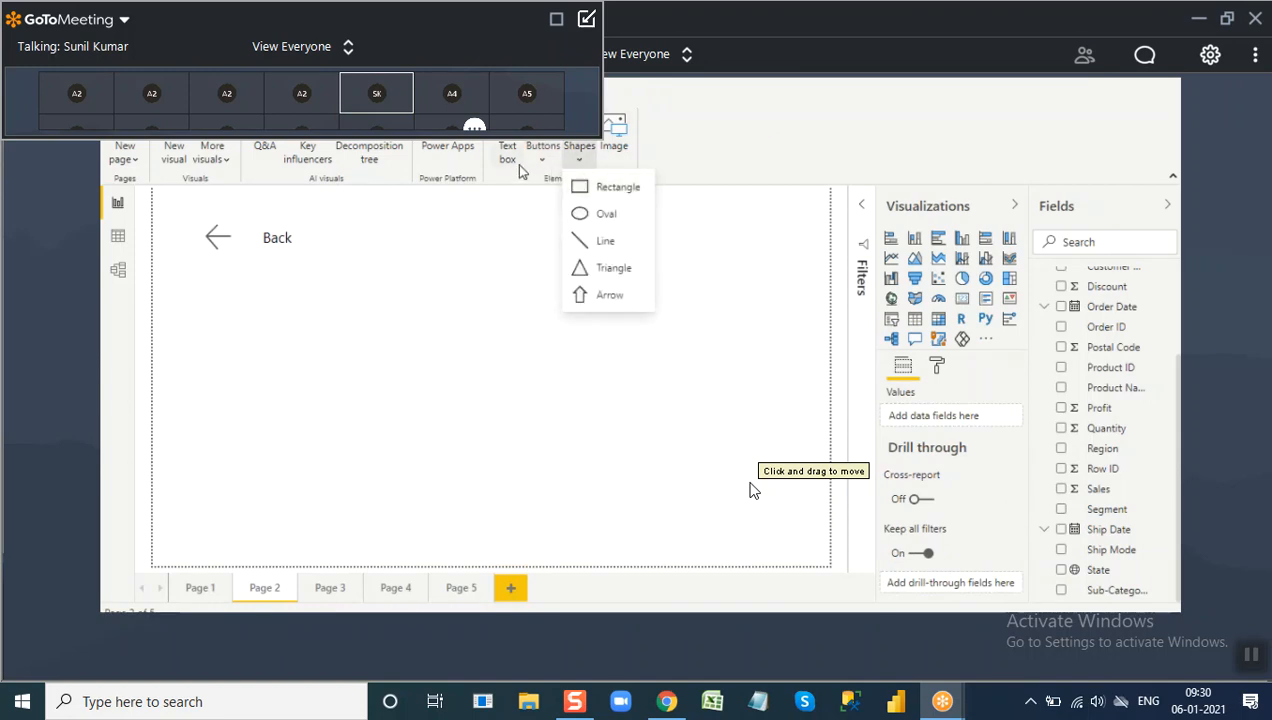
{"action": "left_click", "coordinate": [541, 160]}
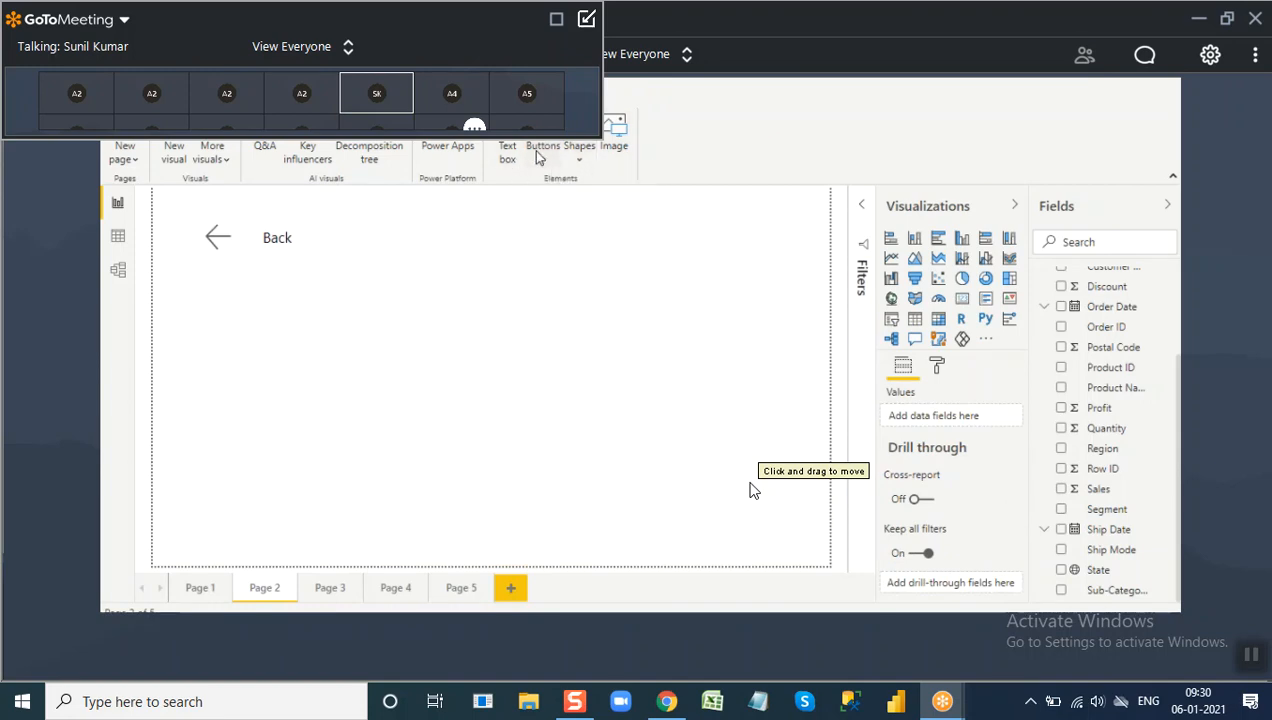
Insert a Blank button and place it near the middle of Page 2.
{"action": "left_click", "coordinate": [541, 160]}
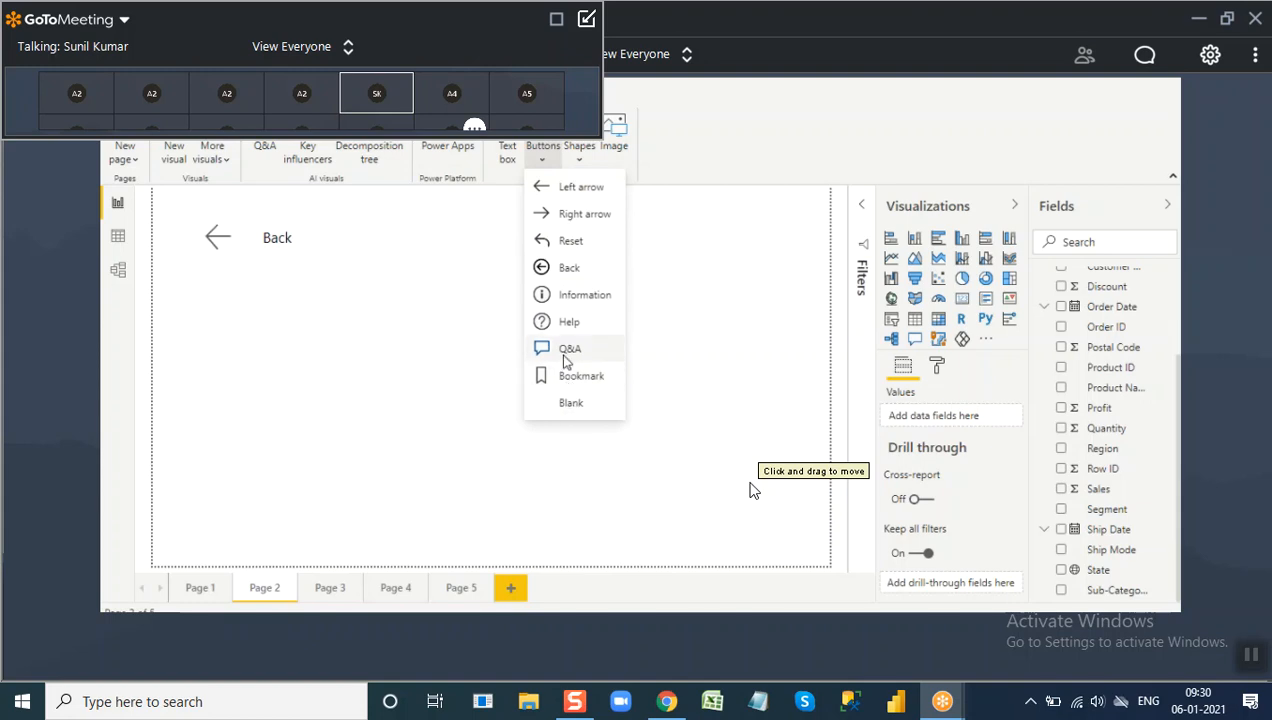
{"action": "left_click", "coordinate": [571, 404]}
{"action": "left_click_drag", "start_coordinate": [180, 202], "coordinate": [560, 371]}
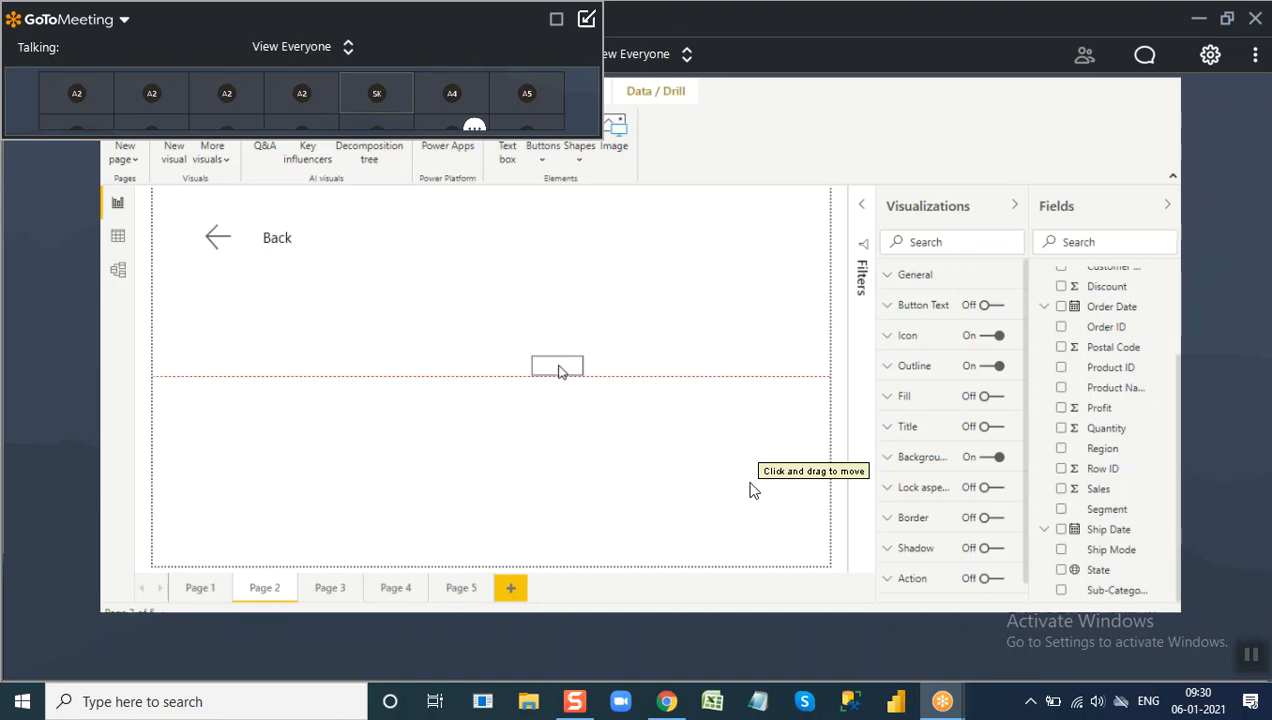
Turn on the blank button's action with type Q&A and enlarge the button on the page.
{"action": "scroll", "coordinate": [990, 555], "scroll_direction": "down", "scroll_amount": 1}
{"action": "left_click", "coordinate": [997, 560]}
{"action": "left_click", "coordinate": [912, 558]}
{"action": "scroll", "coordinate": [925, 500], "scroll_direction": "down", "scroll_amount": 3}
{"action": "left_click", "coordinate": [925, 463]}
{"action": "left_click", "coordinate": [925, 560]}
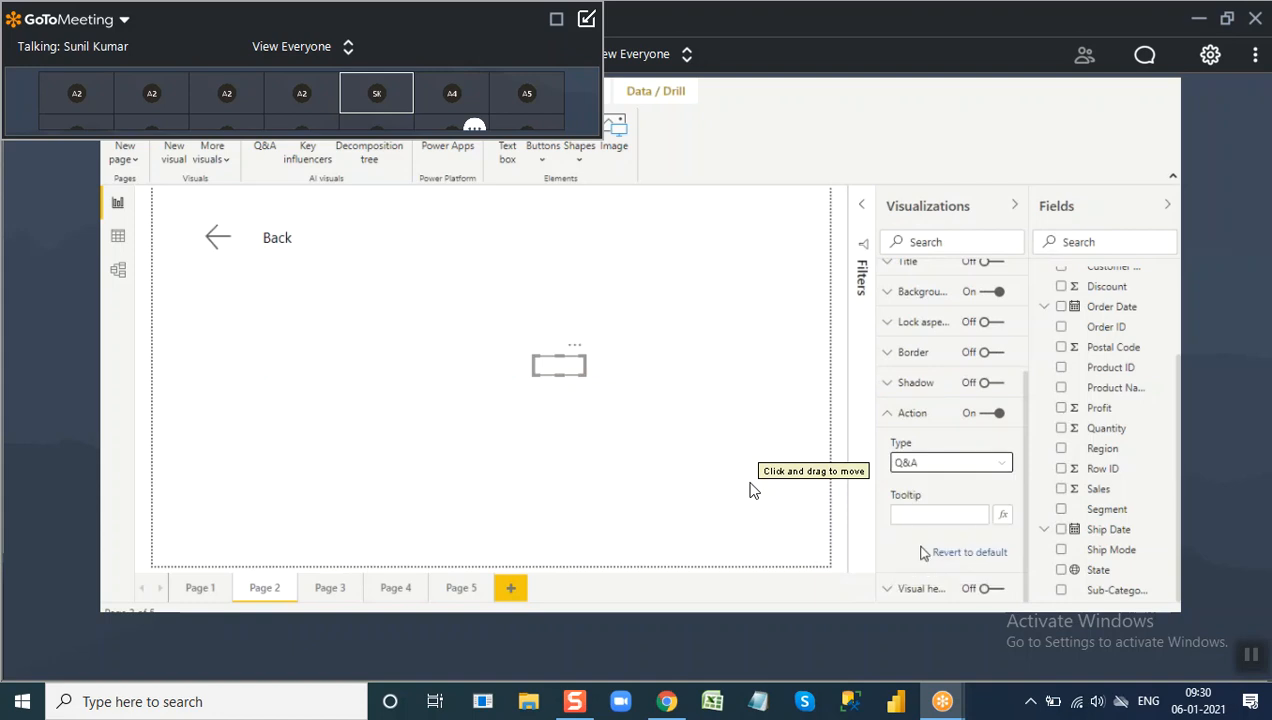
{"action": "left_click_drag", "start_coordinate": [548, 367], "coordinate": [583, 387]}
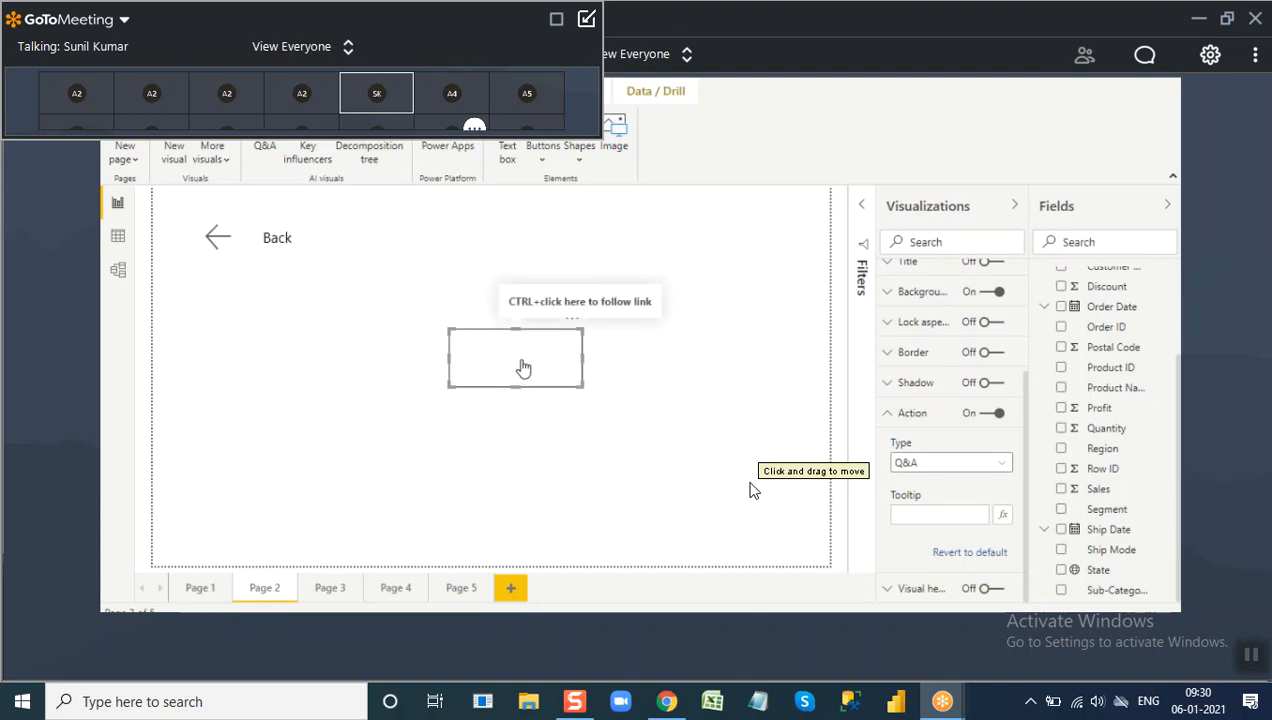
Test the blank button by opening its Q&A window, asking for "sales" and closing the window.
{"action": "left_click", "coordinate": [518, 362], "text": "ctrl"}
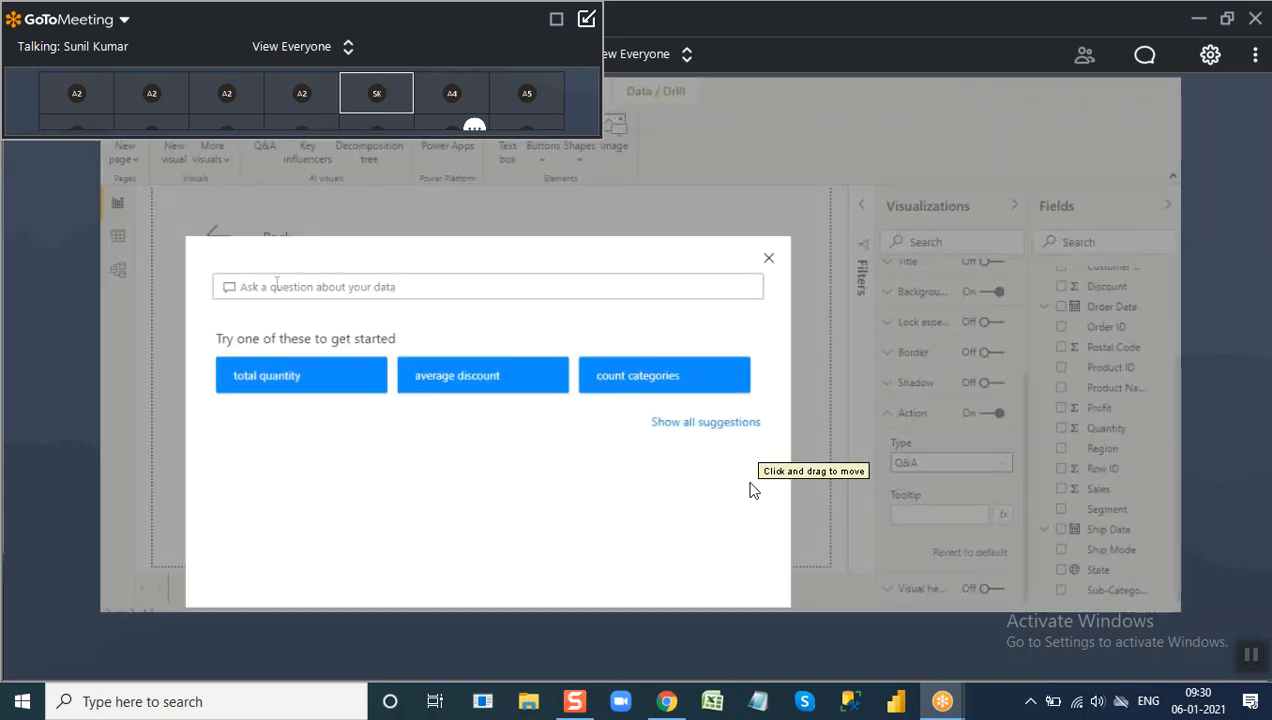
{"action": "type", "text": "sales"}
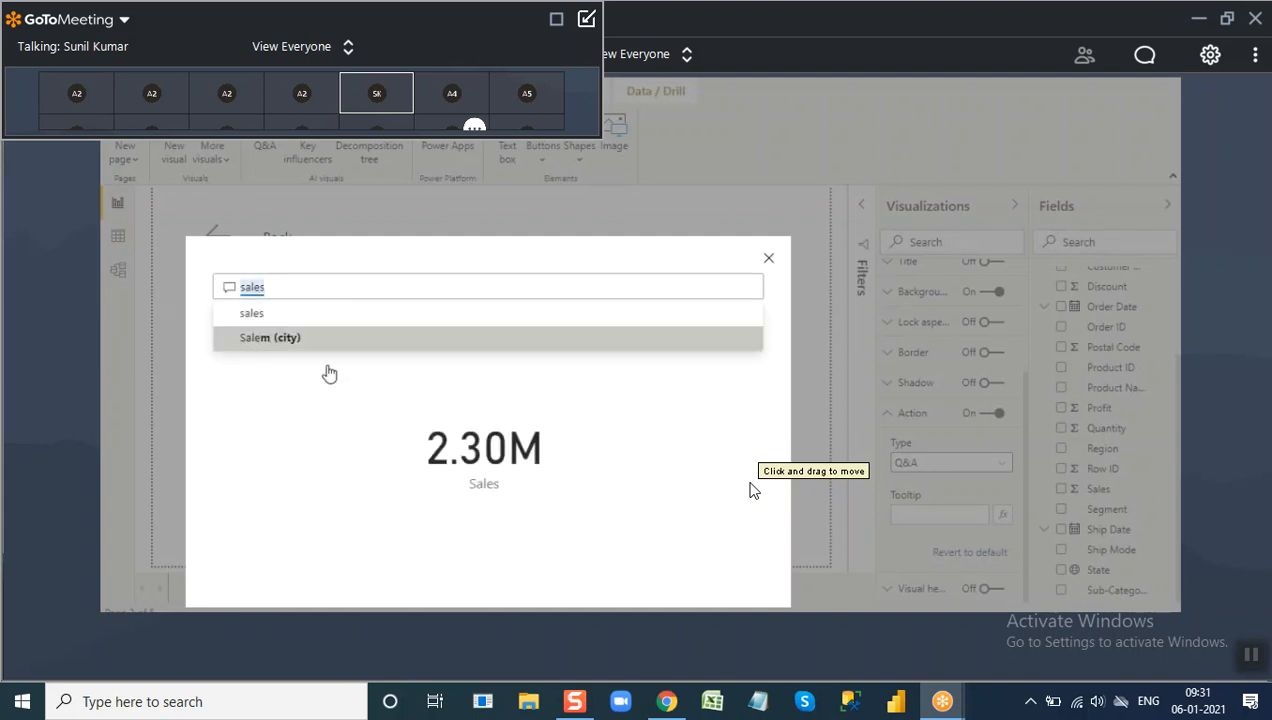
{"action": "left_click", "coordinate": [521, 452]}
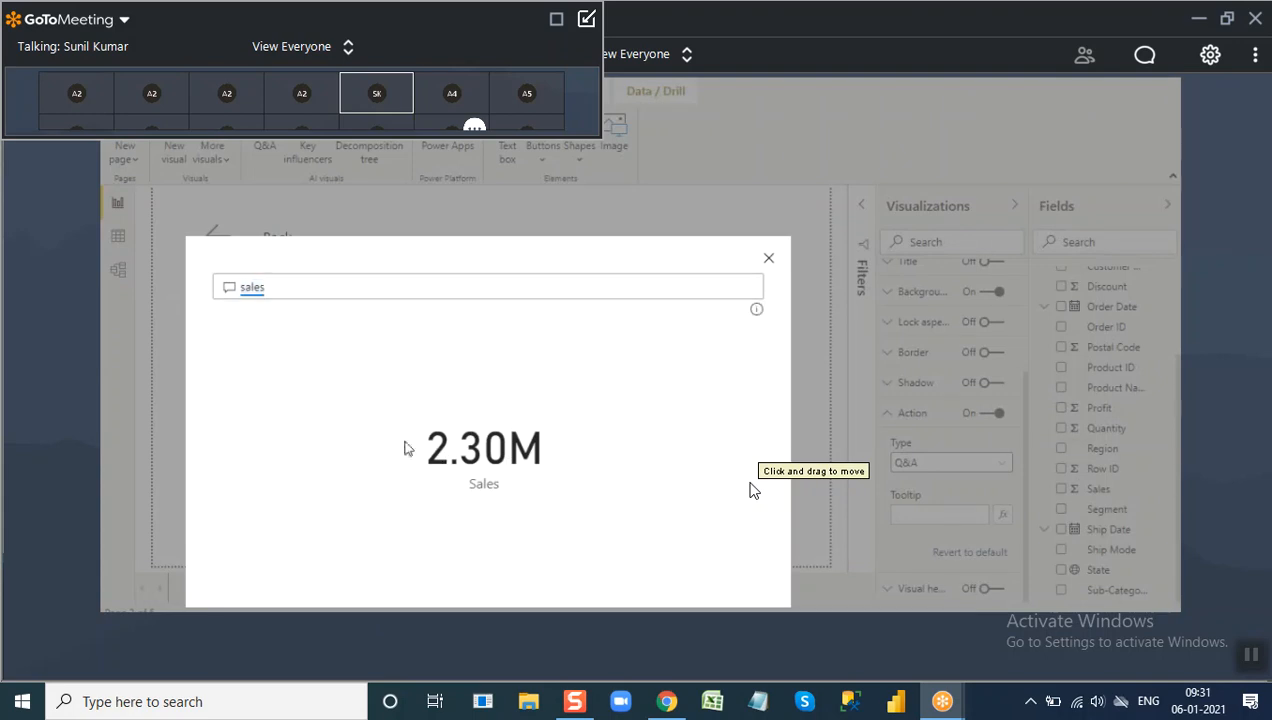
{"action": "left_click", "coordinate": [769, 258]}
Move the blank button slightly upward and give its action the tooltip "Ask a Question", copying that text.
{"action": "left_click_drag", "start_coordinate": [531, 368], "coordinate": [545, 345]}
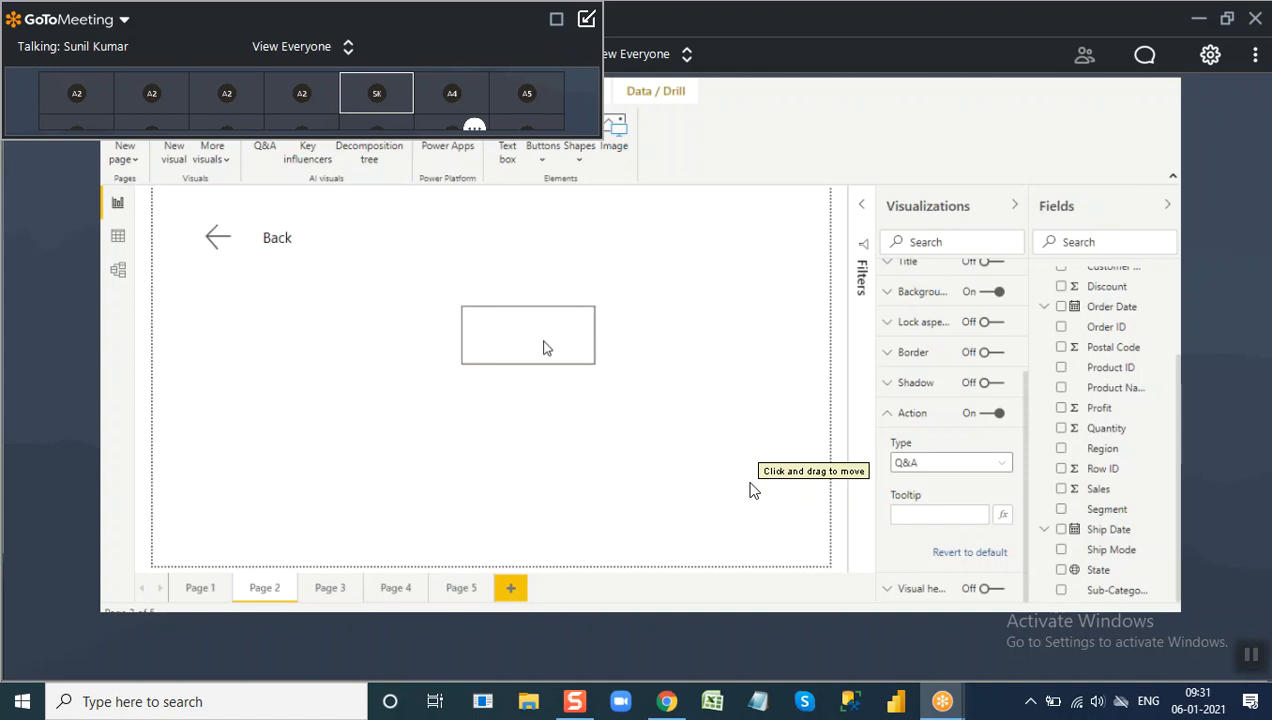
{"action": "left_click", "coordinate": [907, 513]}
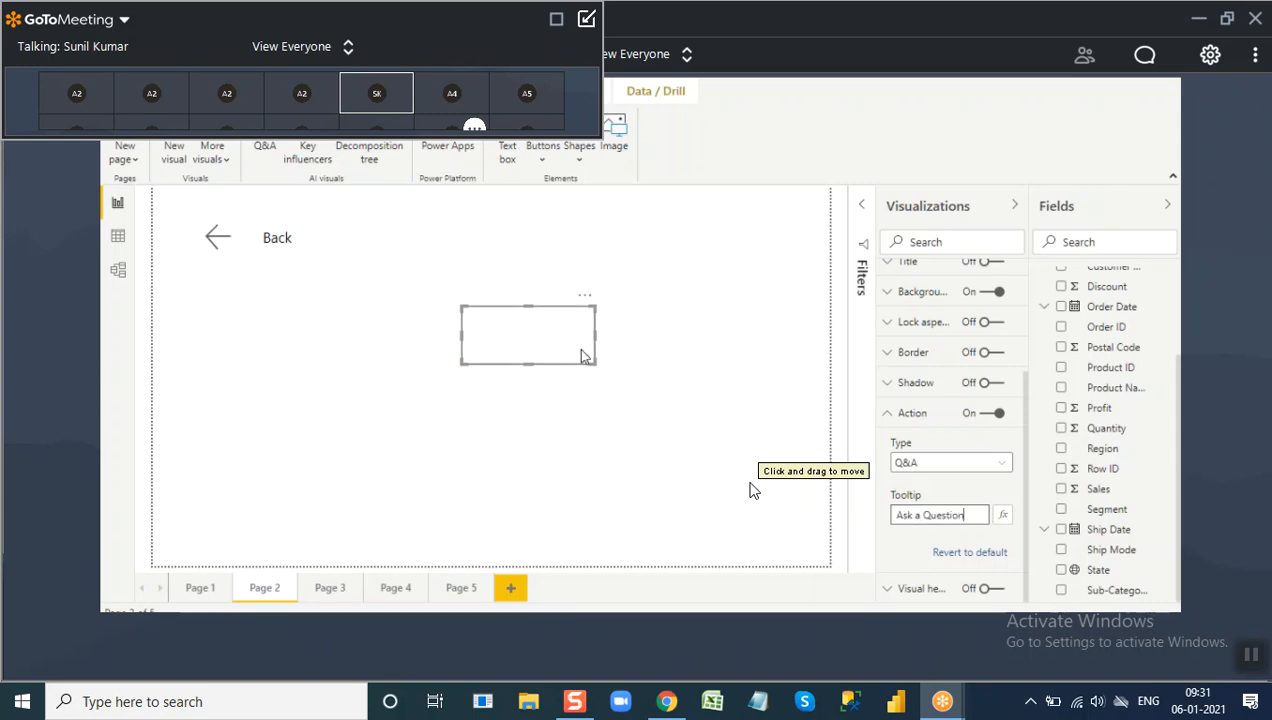
{"action": "left_click_drag", "start_coordinate": [966, 515], "coordinate": [858, 520]}
{"action": "key", "text": "ctrl+c"}
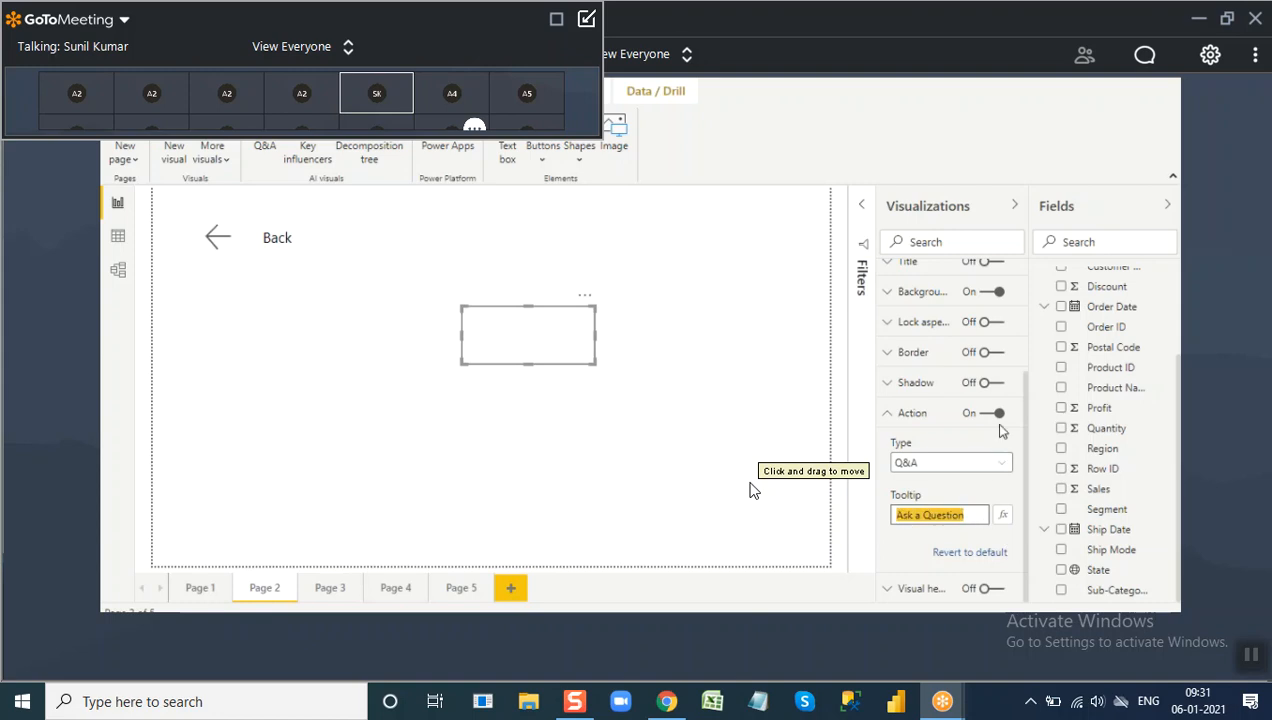
Turn on the blank button's text and set it to the copied phrase "Ask a Question".
{"action": "scroll", "coordinate": [999, 428], "scroll_direction": "up", "scroll_amount": 3}
{"action": "left_click", "coordinate": [988, 308]}
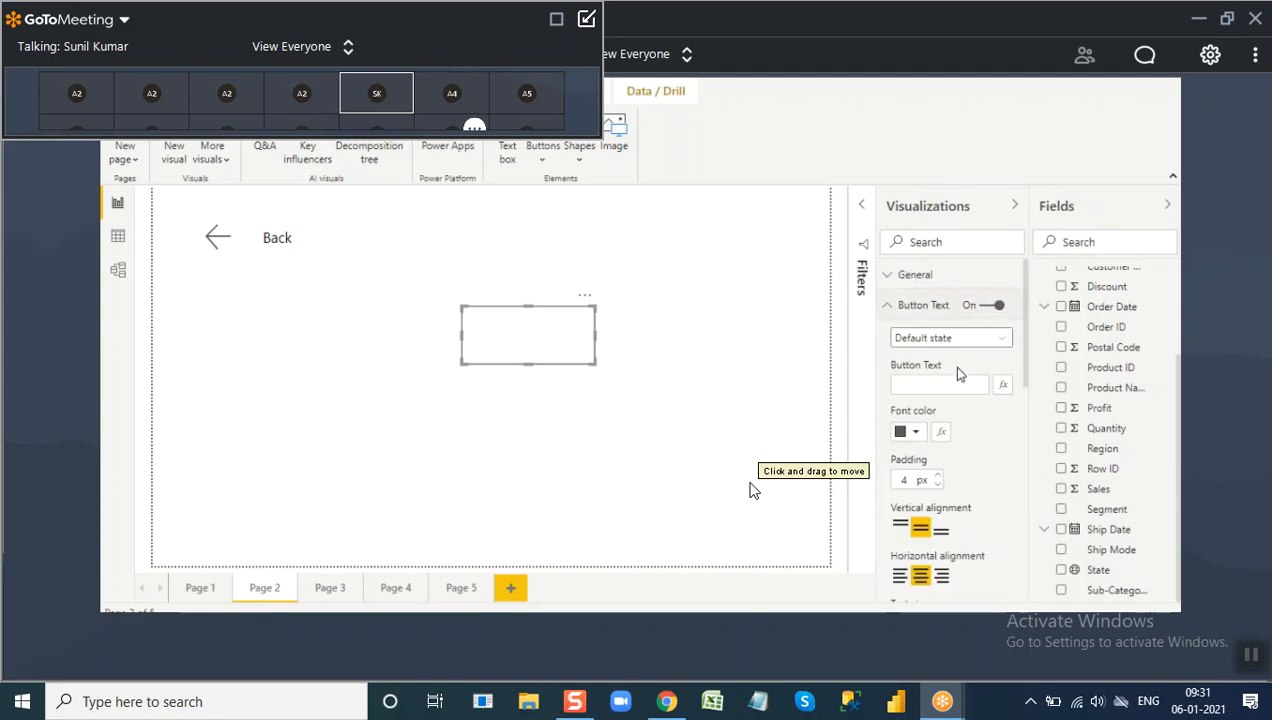
{"action": "scroll", "coordinate": [922, 368], "scroll_direction": "down", "scroll_amount": 1}
{"action": "left_click", "coordinate": [914, 302]}
{"action": "key", "text": "ctrl+v"}
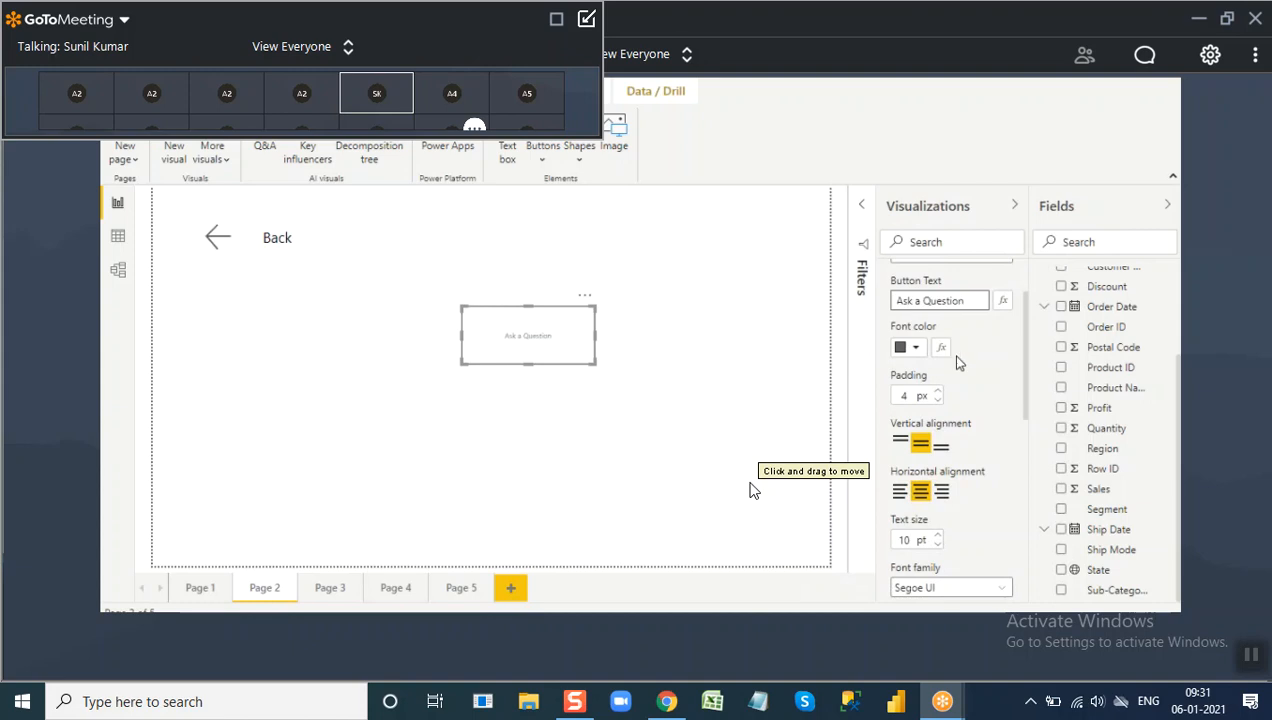
Set the button's text size to 25 pt and move the button higher on the page.
{"action": "scroll", "coordinate": [955, 362], "scroll_direction": "up", "scroll_amount": 2}
{"action": "scroll", "coordinate": [957, 480], "scroll_direction": "down", "scroll_amount": 5}
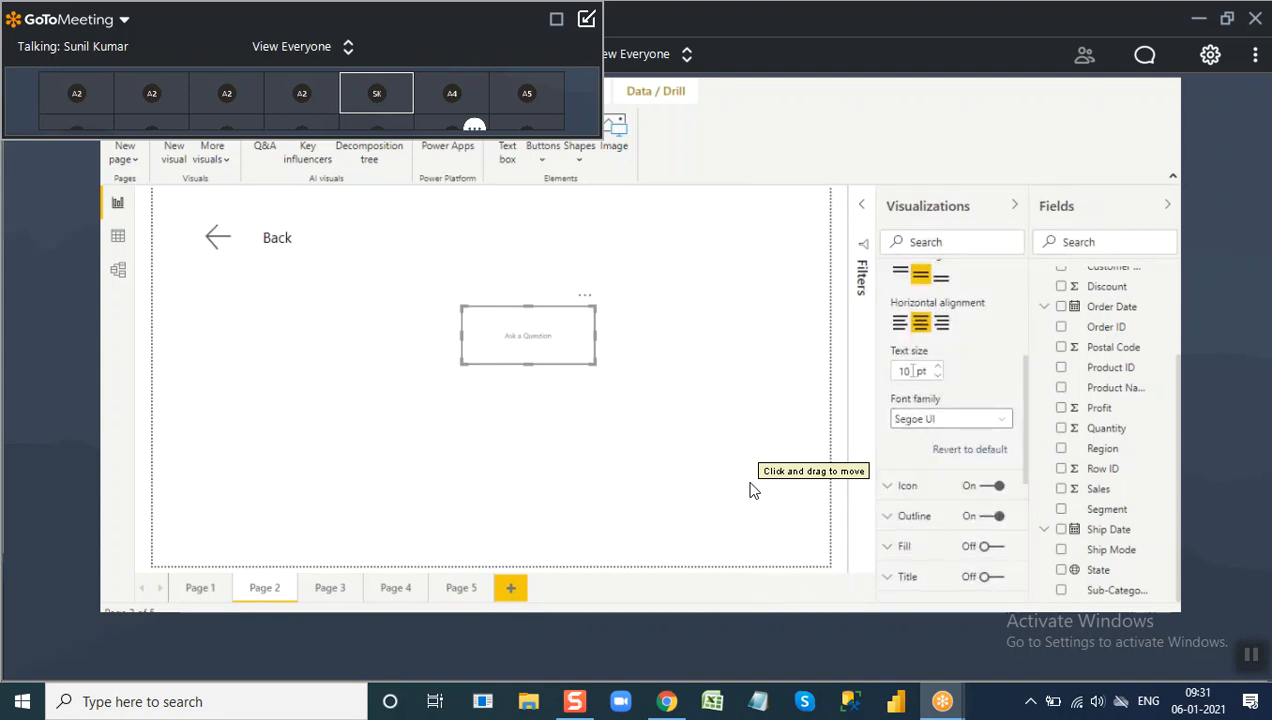
{"action": "type", "text": "25"}
{"action": "key", "text": "Return"}
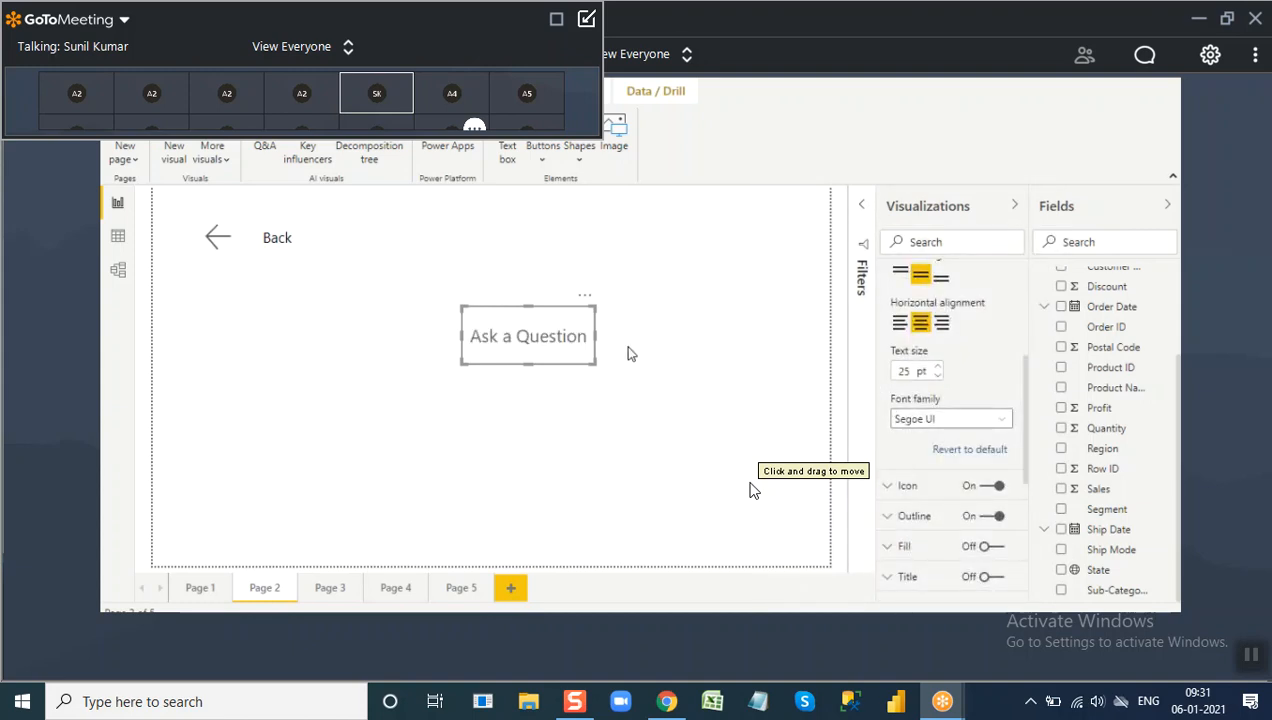
{"action": "scroll", "coordinate": [990, 352], "scroll_direction": "up", "scroll_amount": 4}
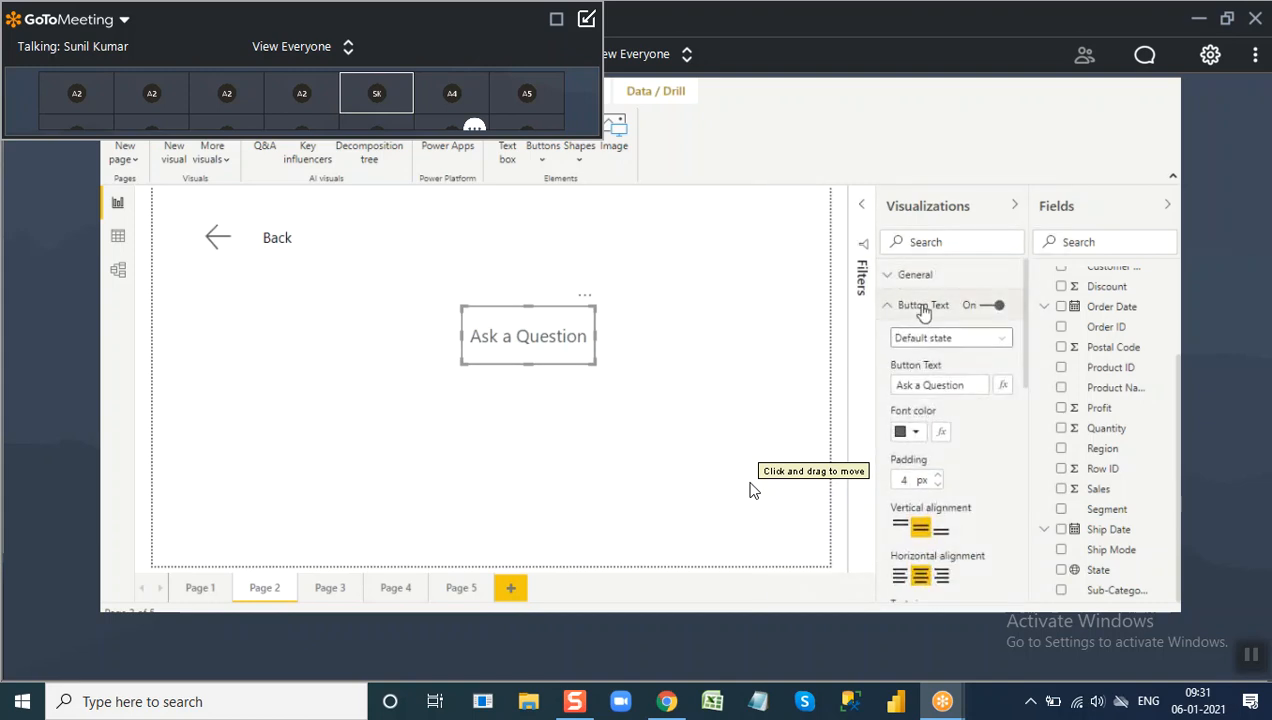
{"action": "left_click", "coordinate": [918, 305]}
{"action": "left_click_drag", "start_coordinate": [523, 332], "coordinate": [520, 287]}
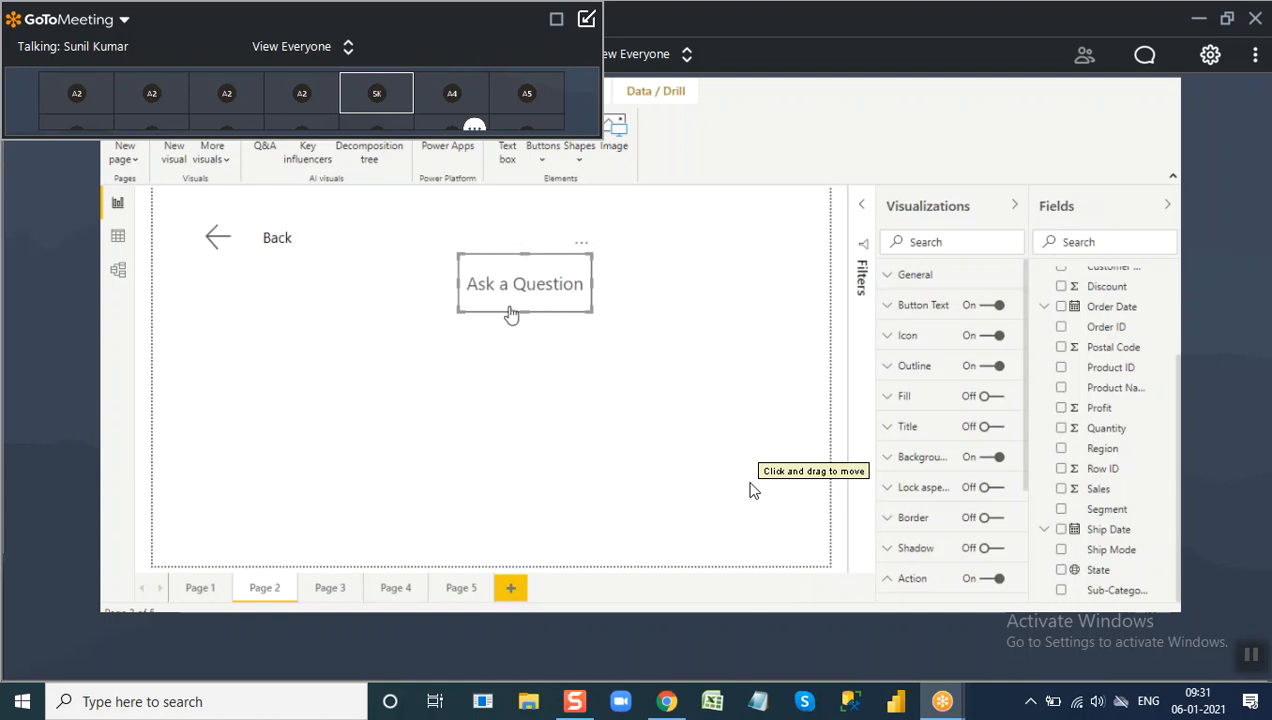
{"action": "left_click_drag", "start_coordinate": [448, 257], "coordinate": [613, 312]}
{"action": "left_click_drag", "start_coordinate": [460, 352], "coordinate": [488, 333]}
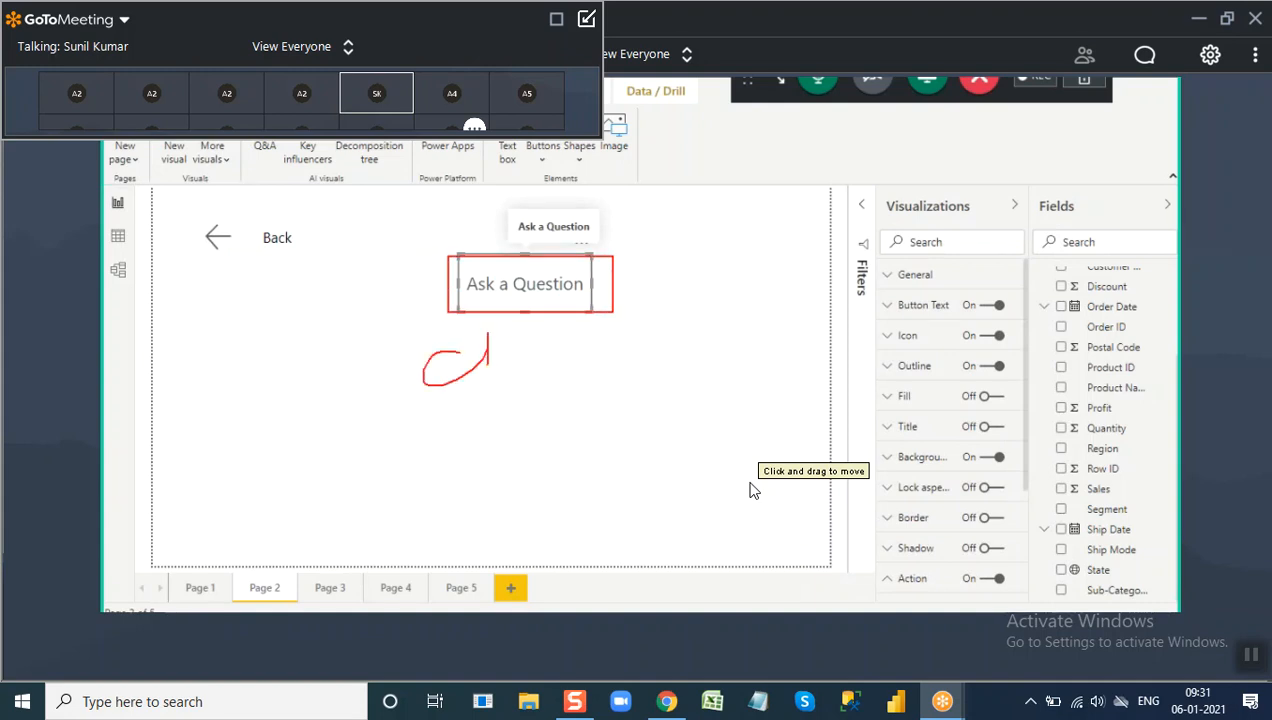
{"action": "left_click_drag", "start_coordinate": [575, 356], "coordinate": [578, 284]}
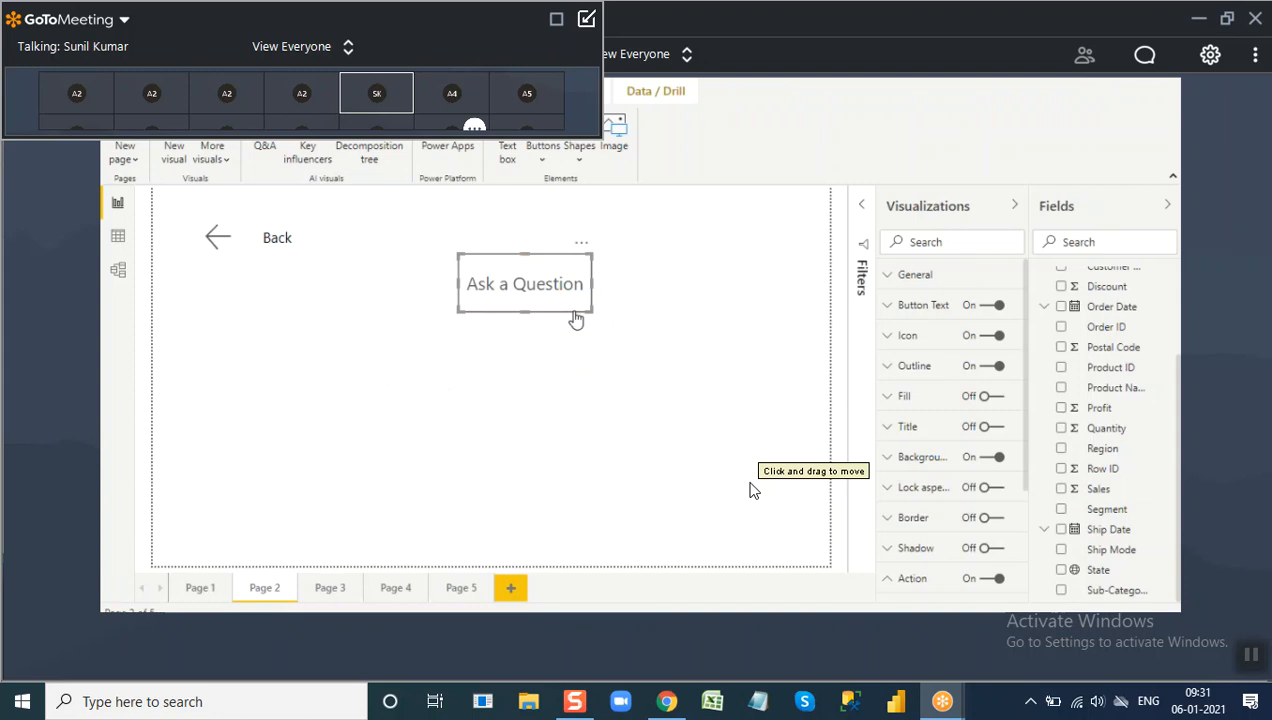
Open the Q&A window from the Ask a Question button and ask for "profit".
{"action": "left_click", "coordinate": [528, 284], "text": "ctrl"}
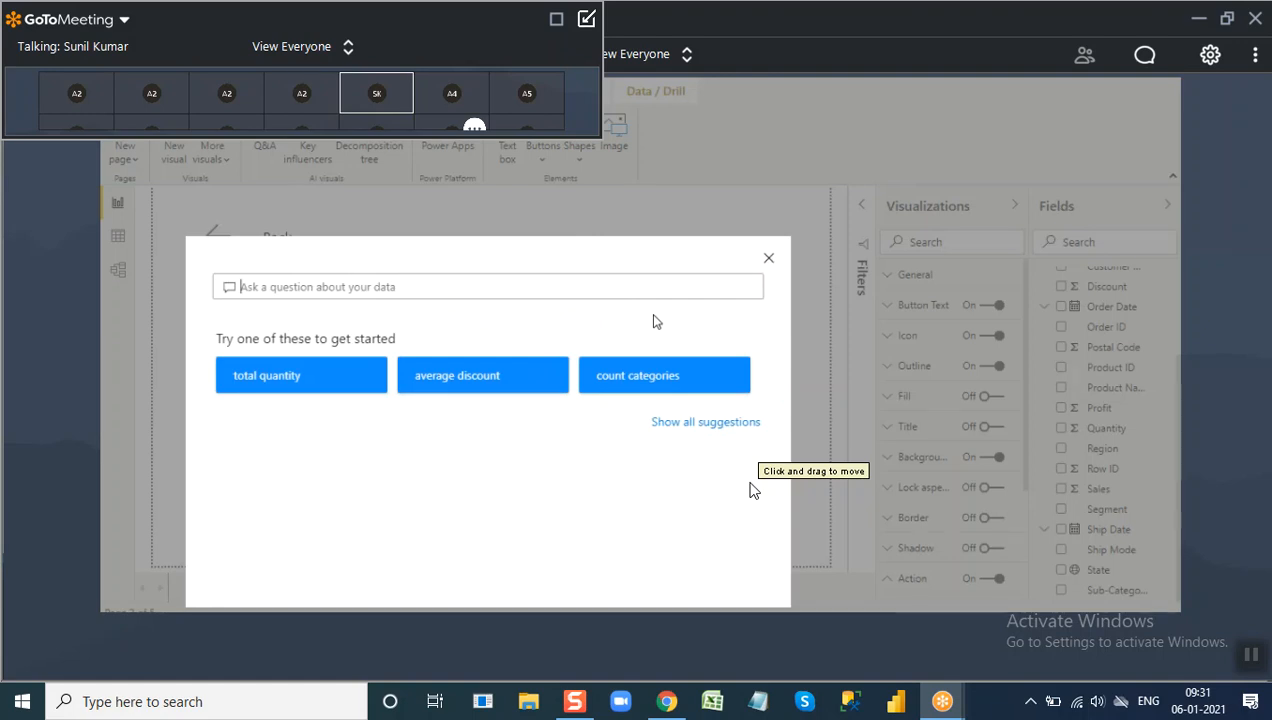
{"action": "type", "text": "profit"}
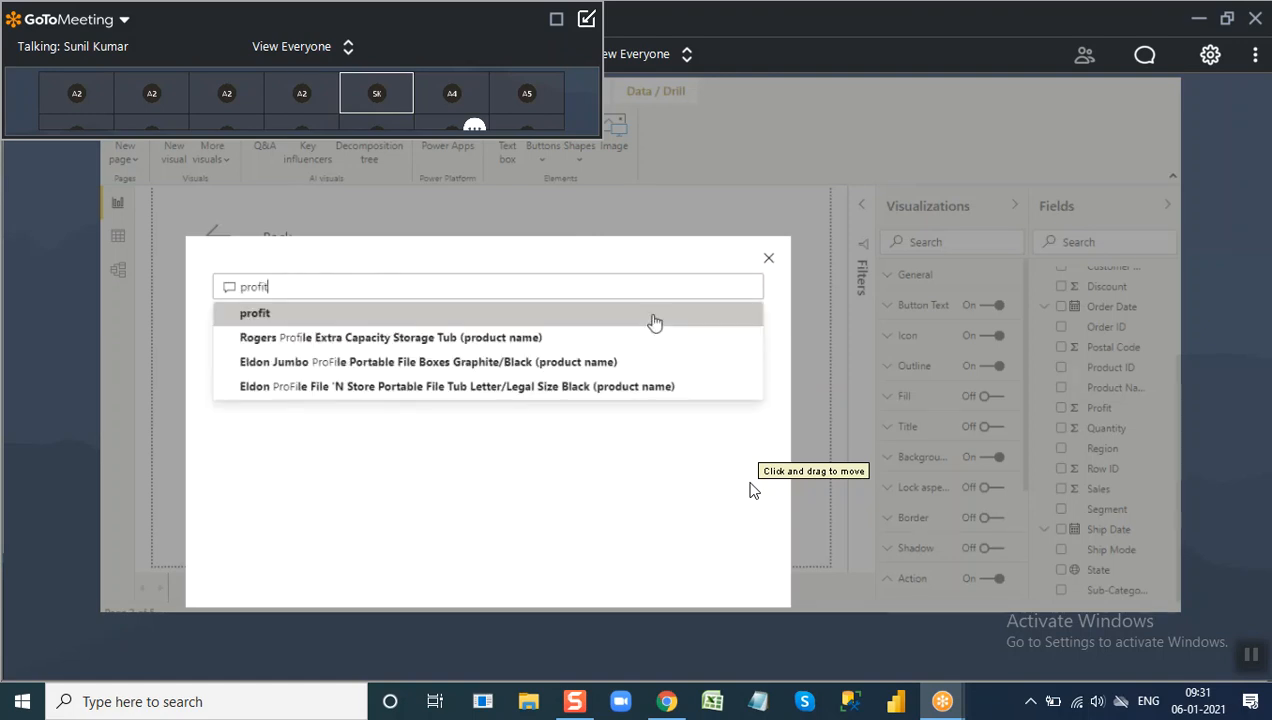
{"action": "left_click", "coordinate": [421, 447]}
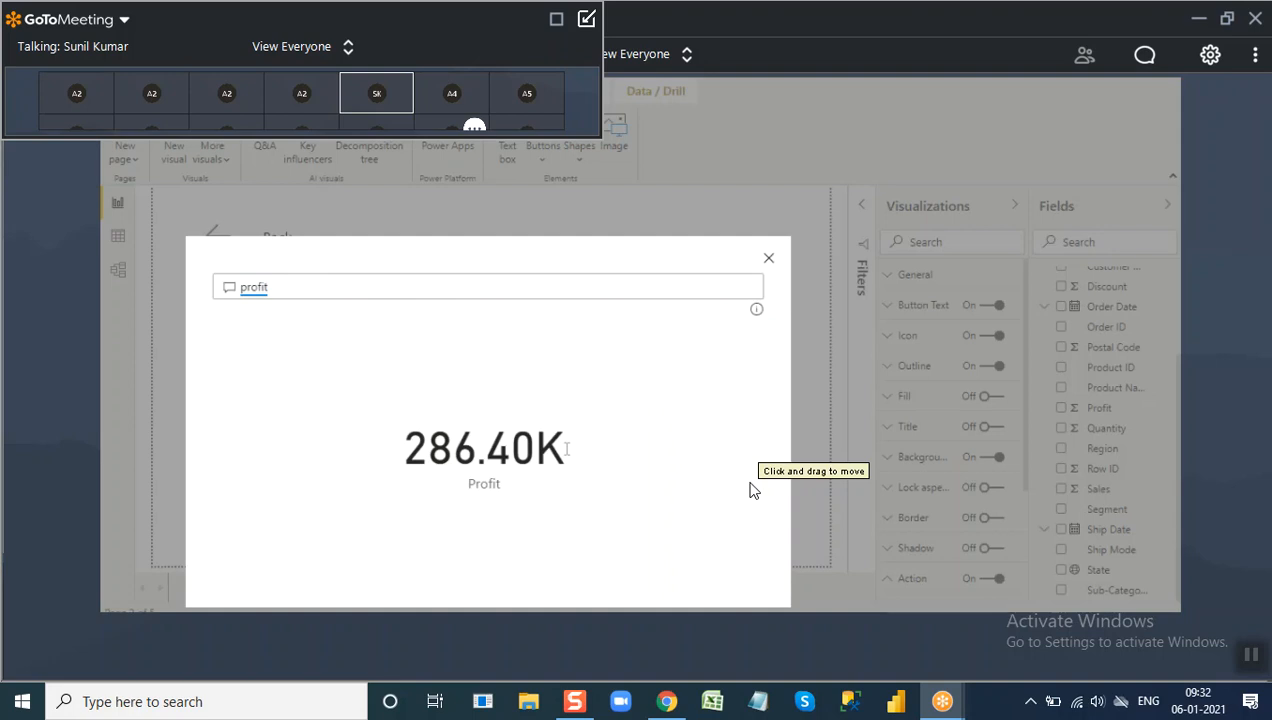
Replace the Q&A question with "region wise sales", correcting the spelling of "sales".
{"action": "left_click_drag", "start_coordinate": [292, 287], "coordinate": [203, 289]}
{"action": "type", "text": "region wise saeles"}
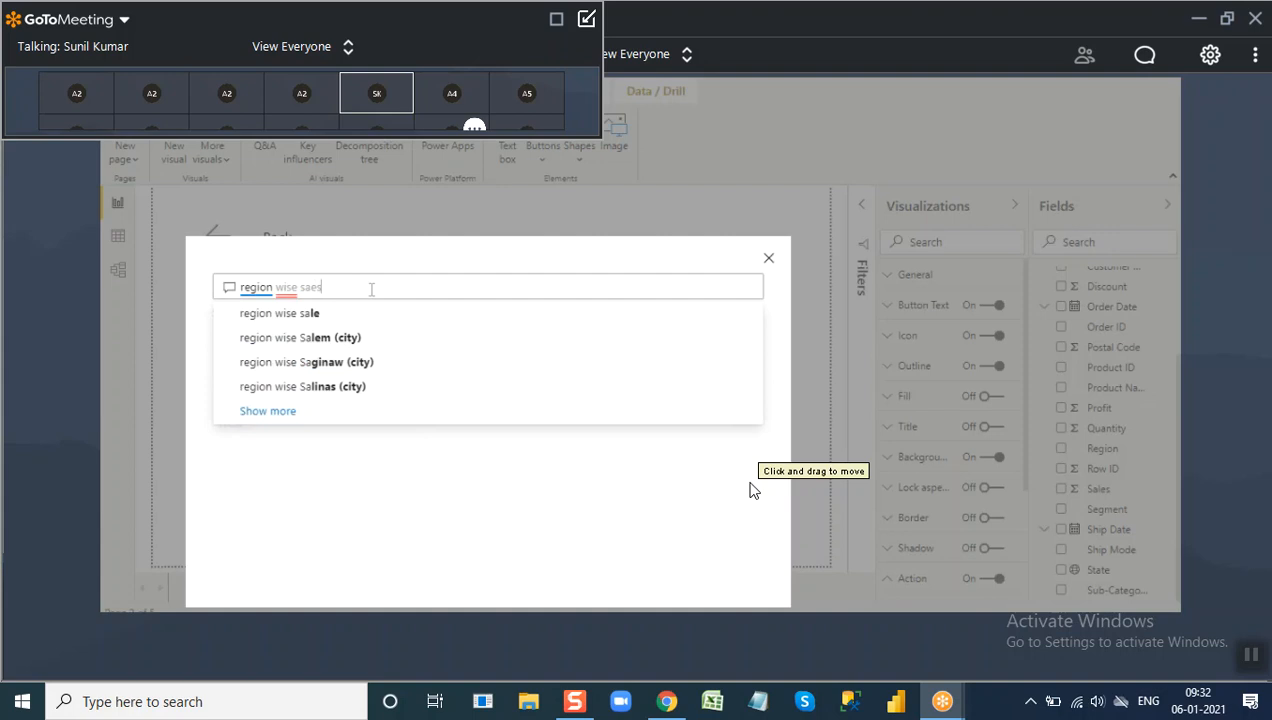
{"action": "key", "text": "BackSpace"}
{"action": "type", "text": "les"}
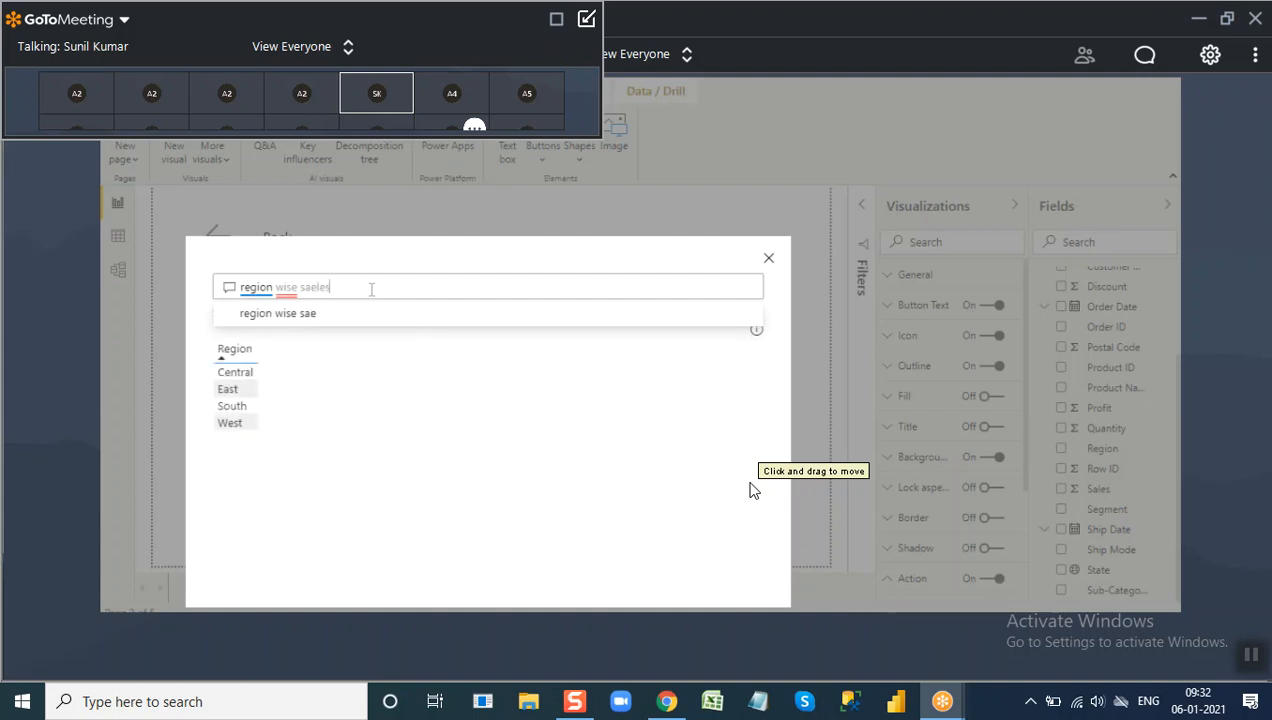
{"action": "key", "text": "BackSpace"}
{"action": "key", "text": "BackSpace"}
{"action": "key", "text": "BackSpace"}
{"action": "key", "text": "BackSpace"}
{"action": "type", "text": "les"}
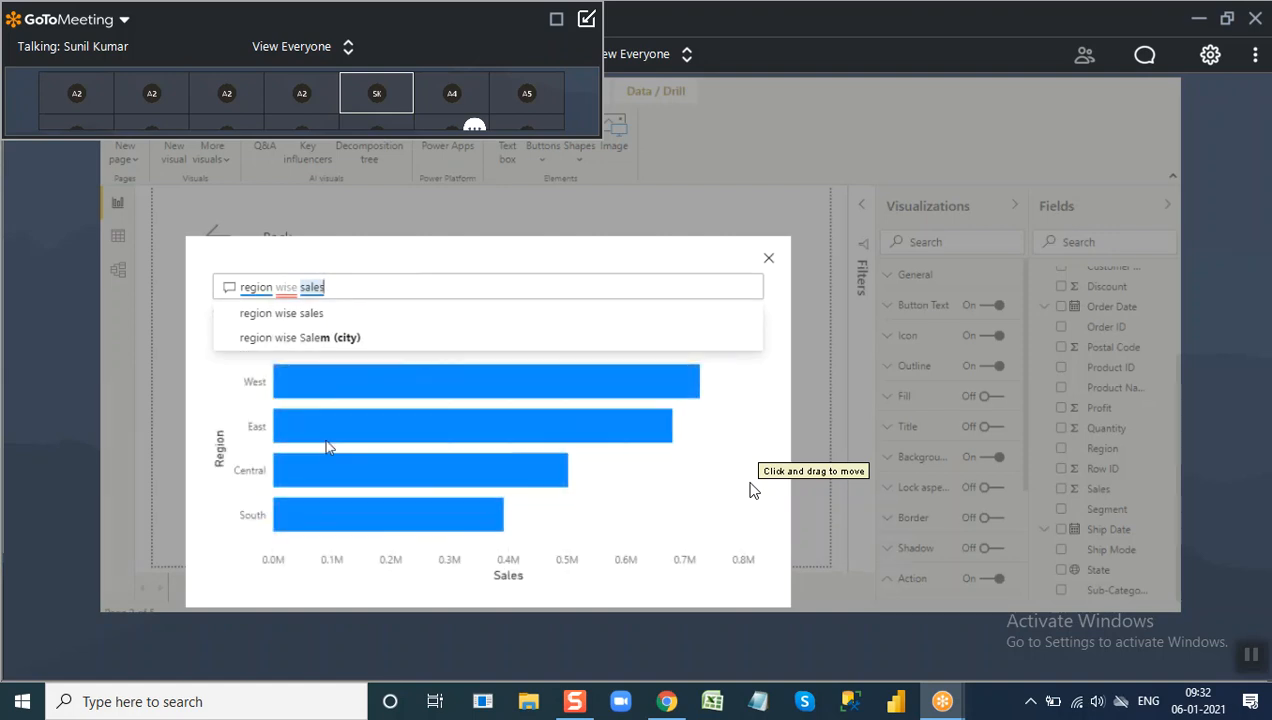
Extend the question to "region wise sales in pie" to show the answer as a pie chart.
{"action": "type", "text": " i"}
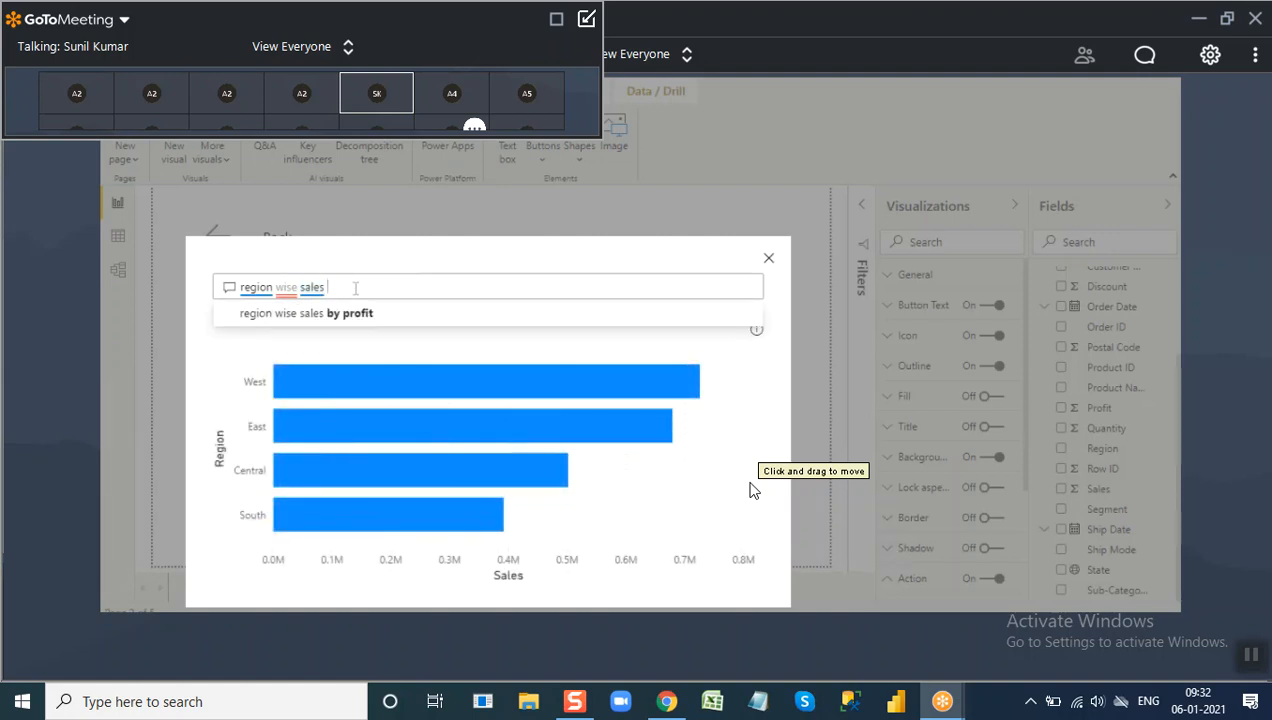
{"action": "type", "text": "n pie"}
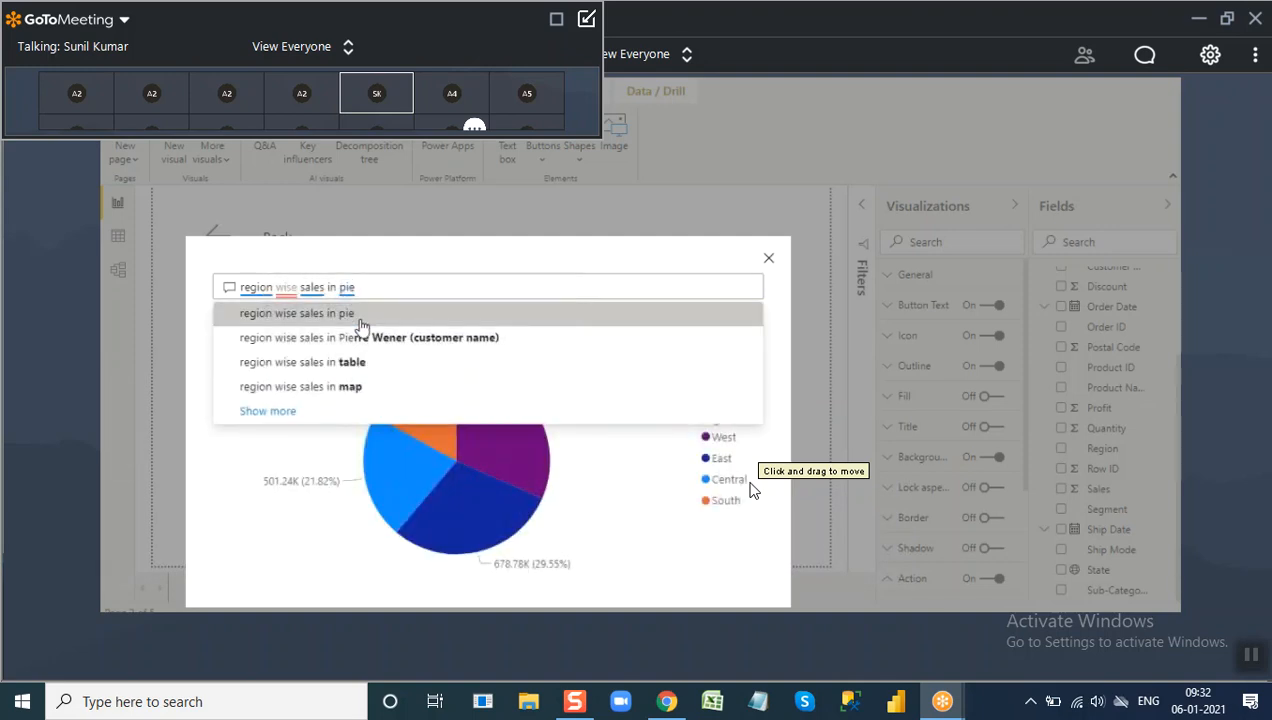
{"action": "left_click", "coordinate": [361, 316]}
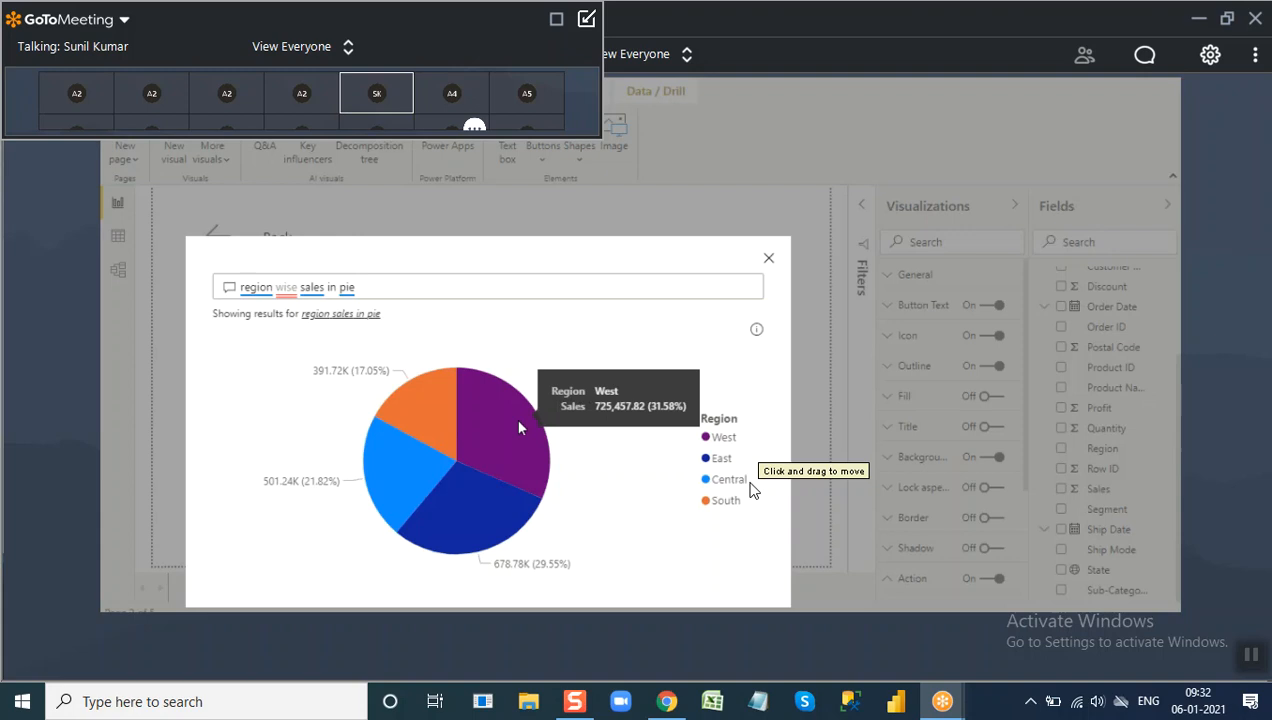
Replace the question with "Top 5 Customer" and accept the suggestion "Top 5 customer name".
{"action": "left_click_drag", "start_coordinate": [379, 286], "coordinate": [241, 275]}
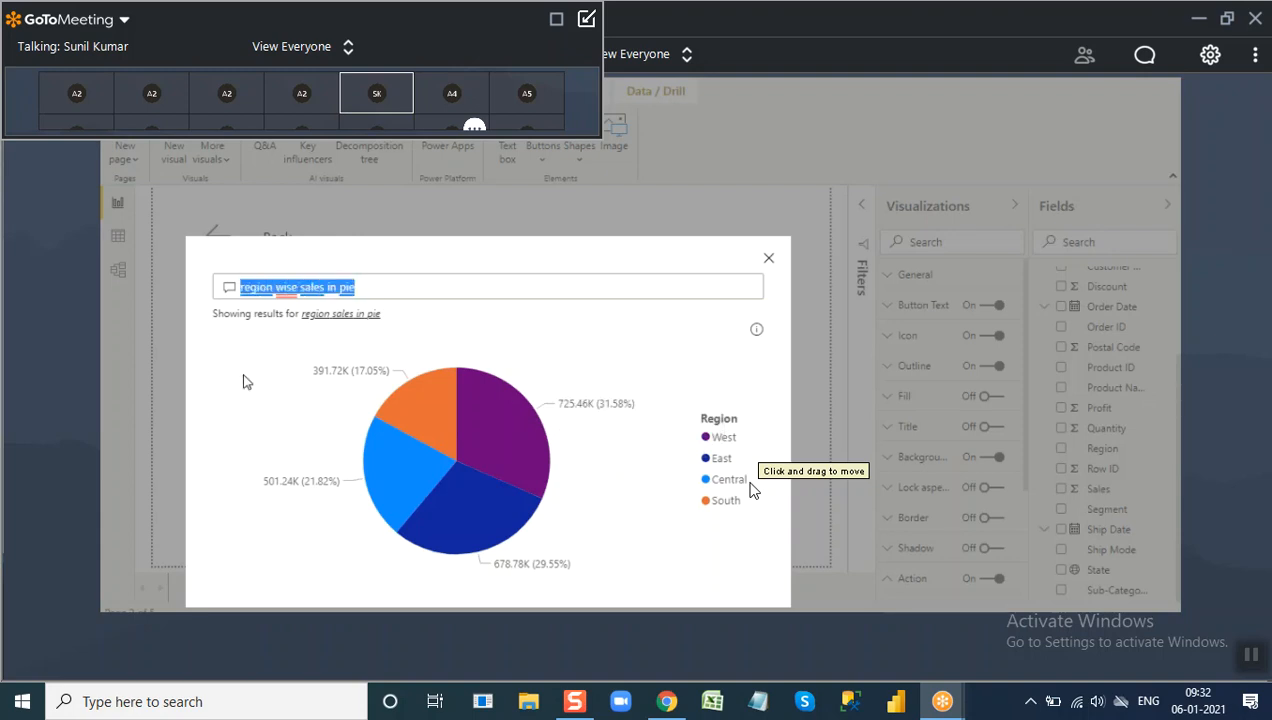
{"action": "key", "text": "BackSpace"}
{"action": "type", "text": "Top "}
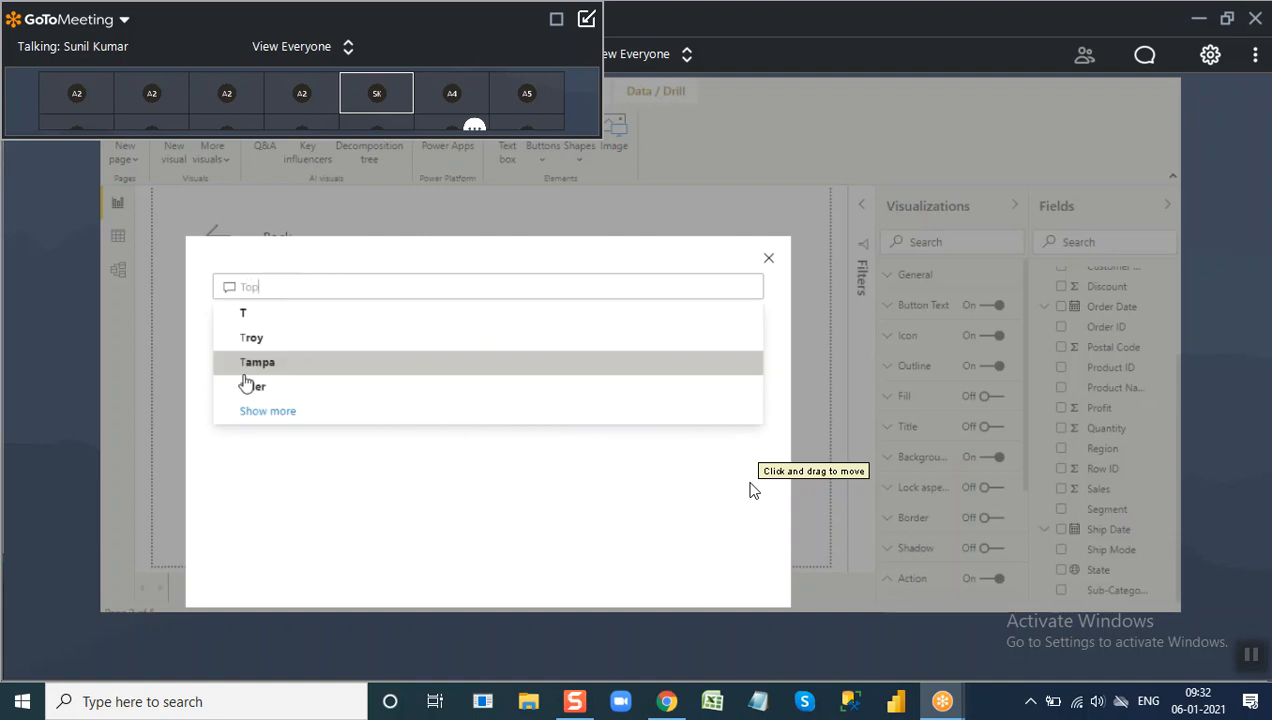
{"action": "type", "text": "5 Customer"}
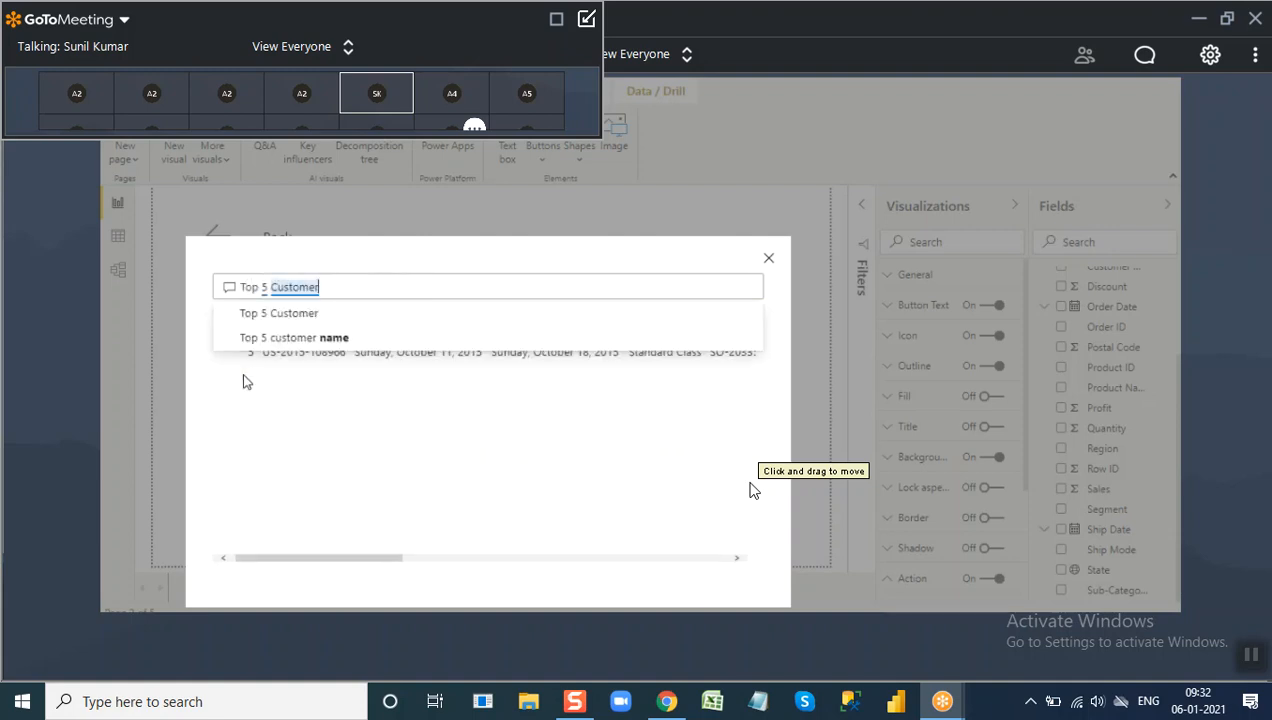
{"action": "key", "text": "Down"}
{"action": "key", "text": "Down"}
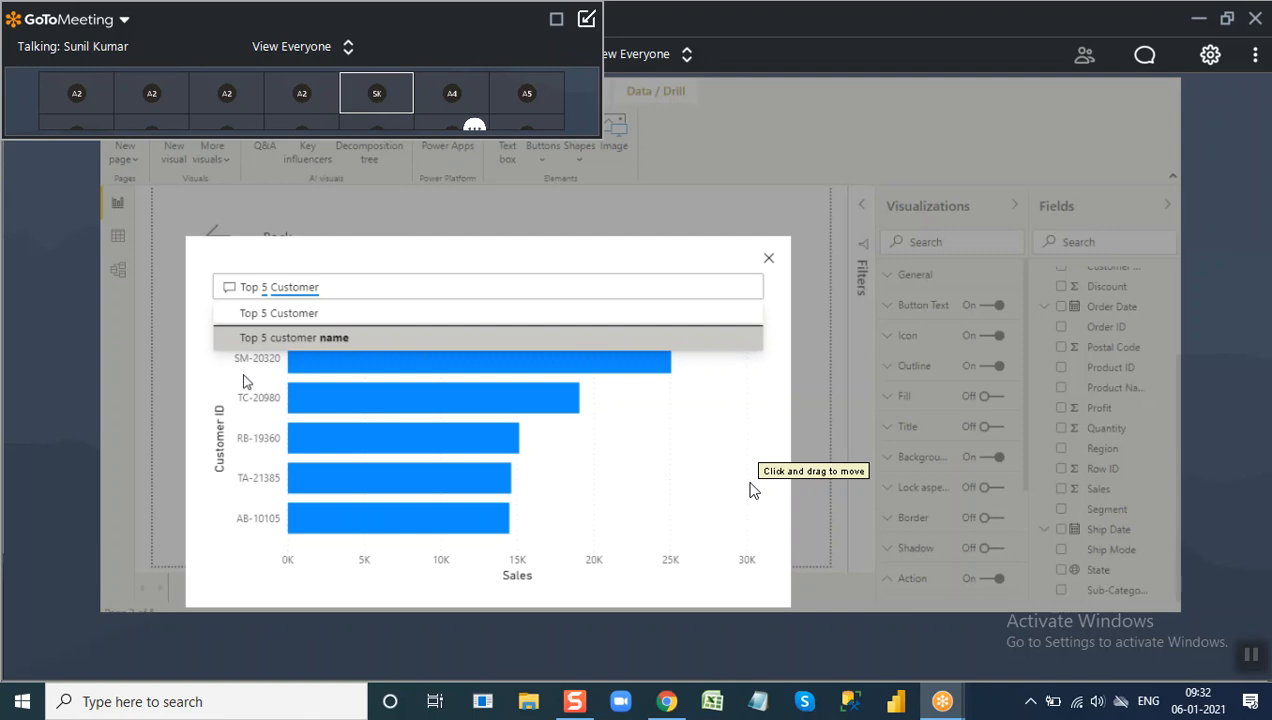
{"action": "left_click", "coordinate": [347, 337]}
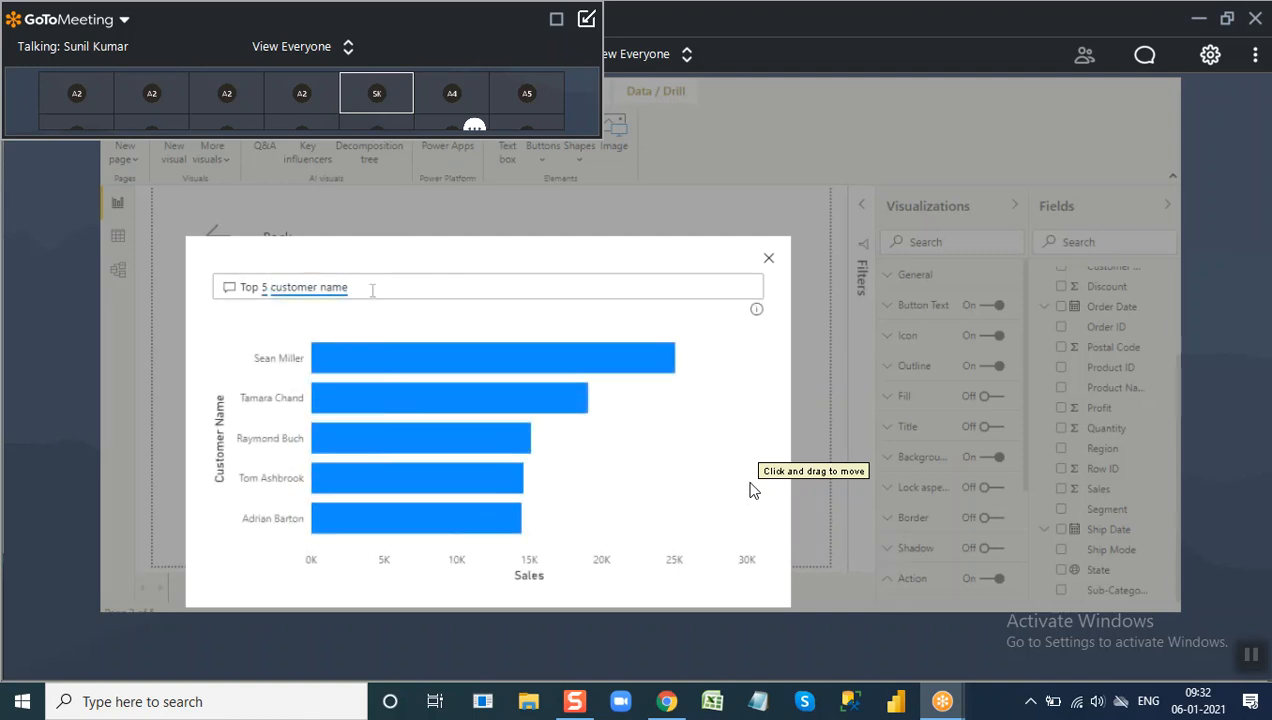
Add "based on sales" to the question, reword it as "Top 5 customer name By sales", and close the Q&A window.
{"action": "type", "text": "based on"}
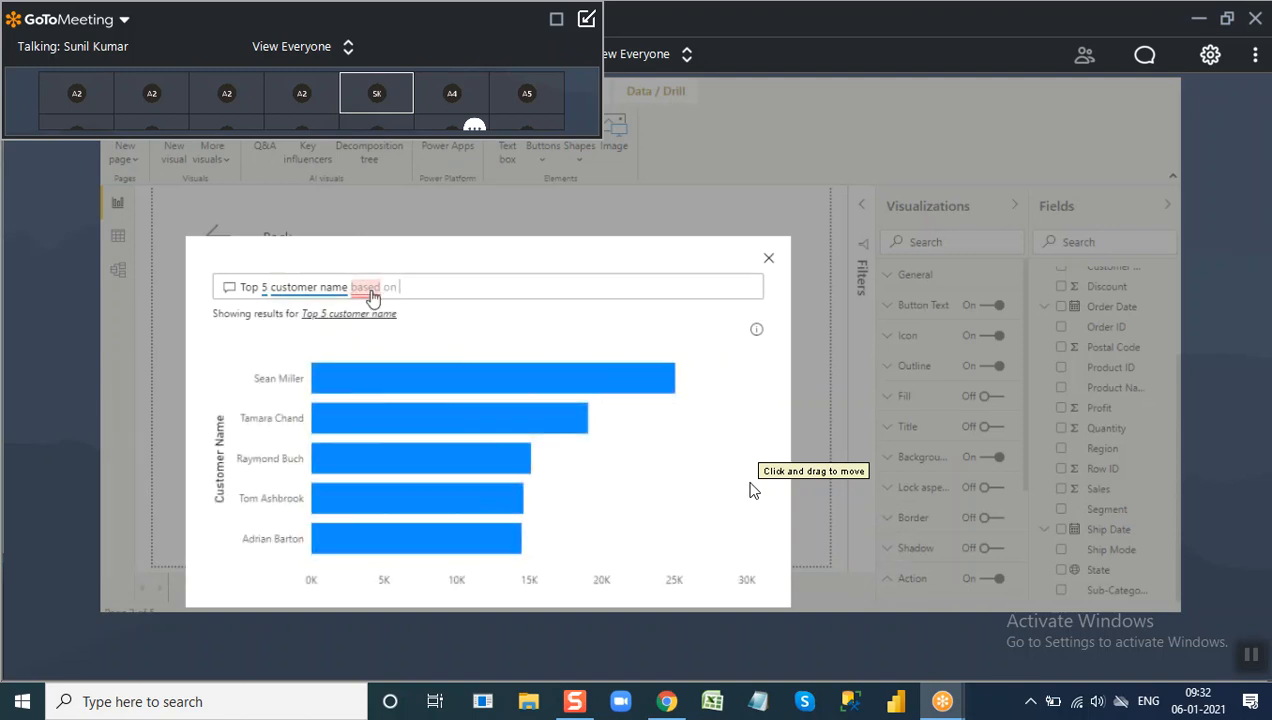
{"action": "type", "text": " sales"}
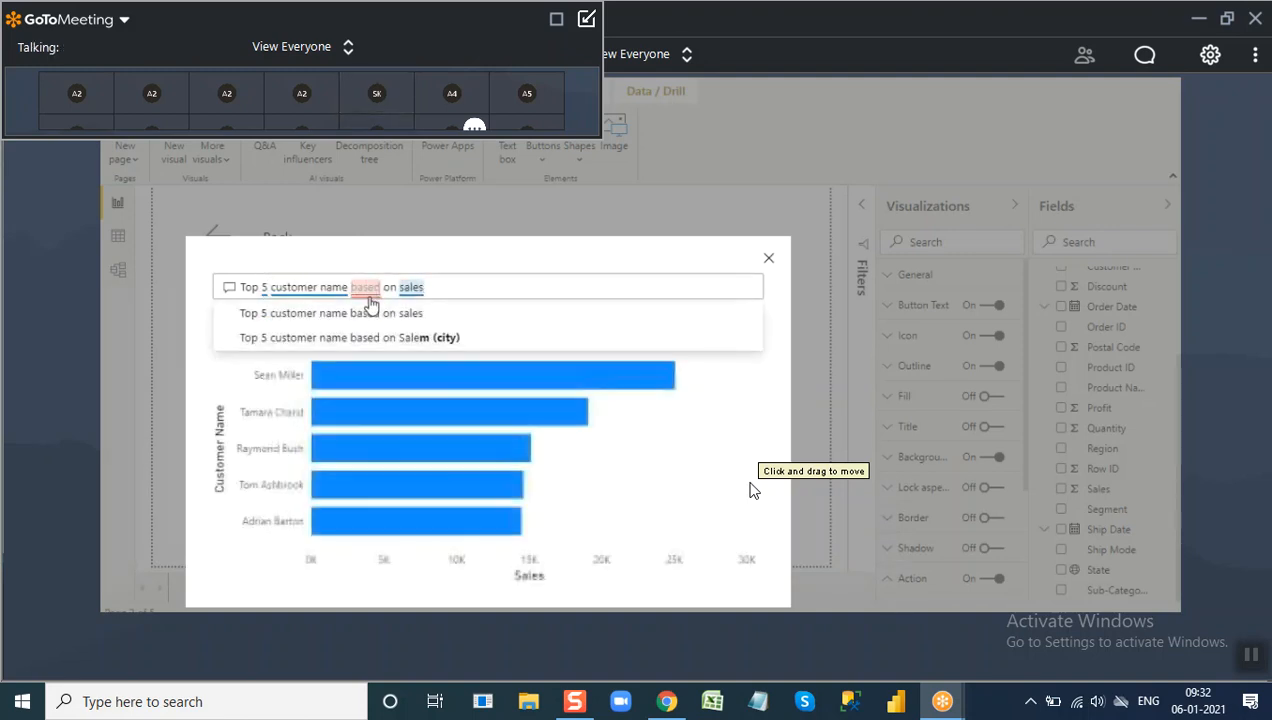
{"action": "double_click", "coordinate": [366, 288]}
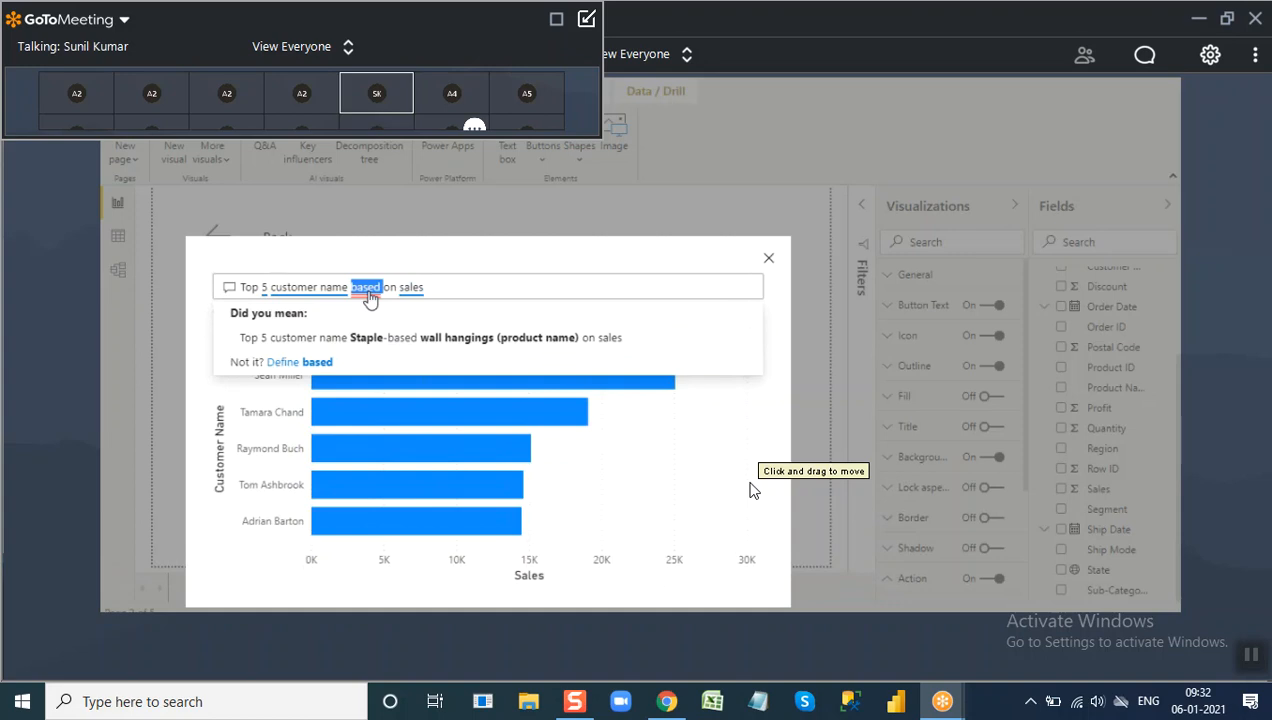
{"action": "type", "text": "By"}
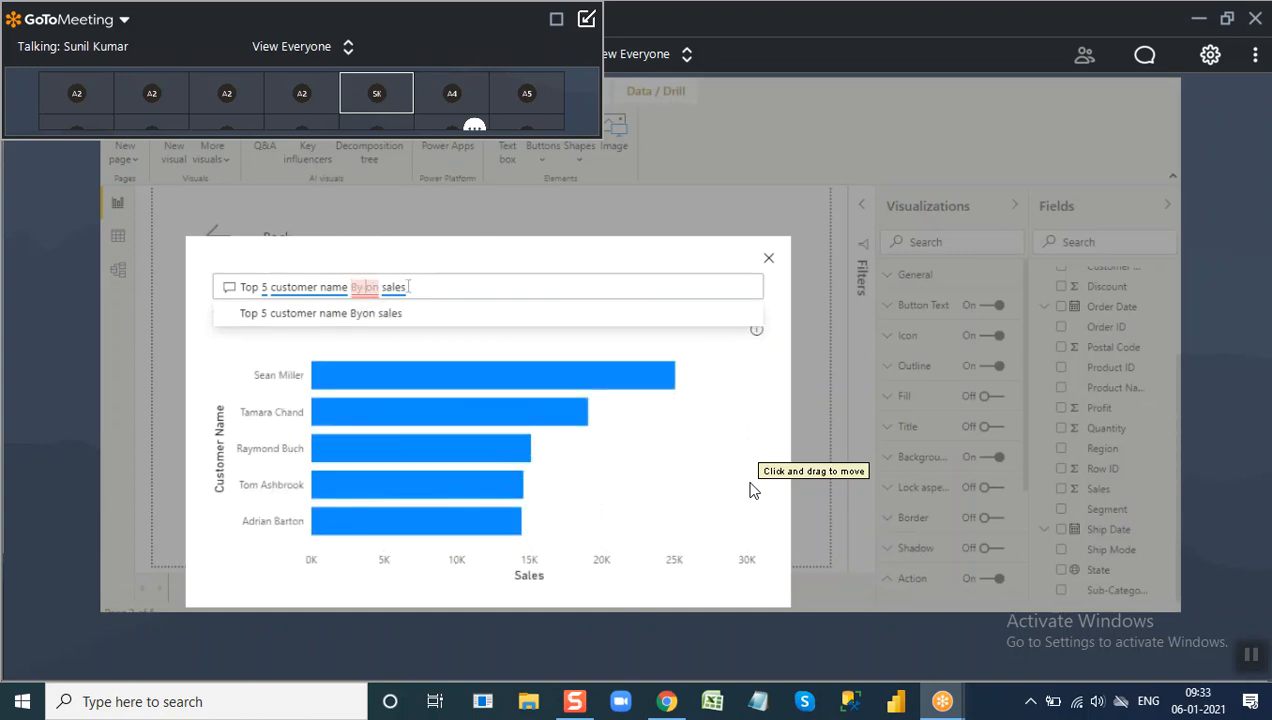
{"action": "key", "text": "Delete"}
{"action": "key", "text": "Delete"}
{"action": "key", "text": "Delete"}
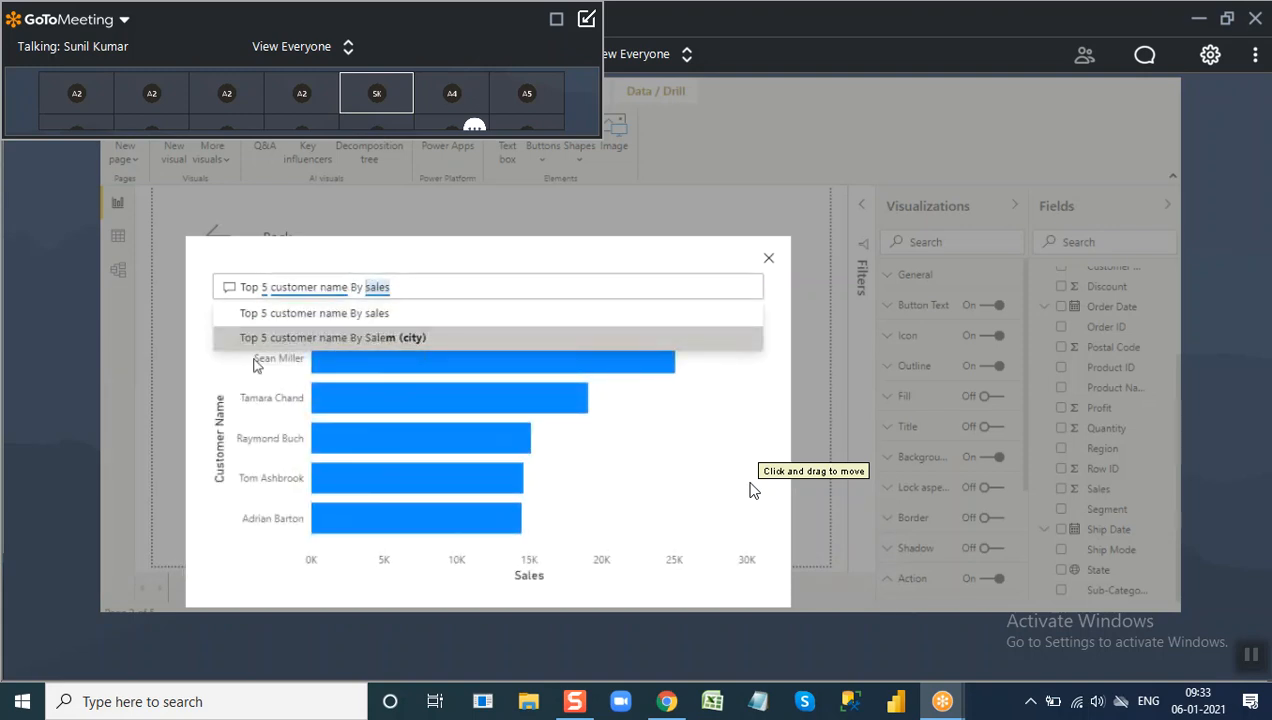
{"action": "left_click", "coordinate": [267, 287]}
{"action": "left_click_drag", "start_coordinate": [443, 289], "coordinate": [227, 278]}
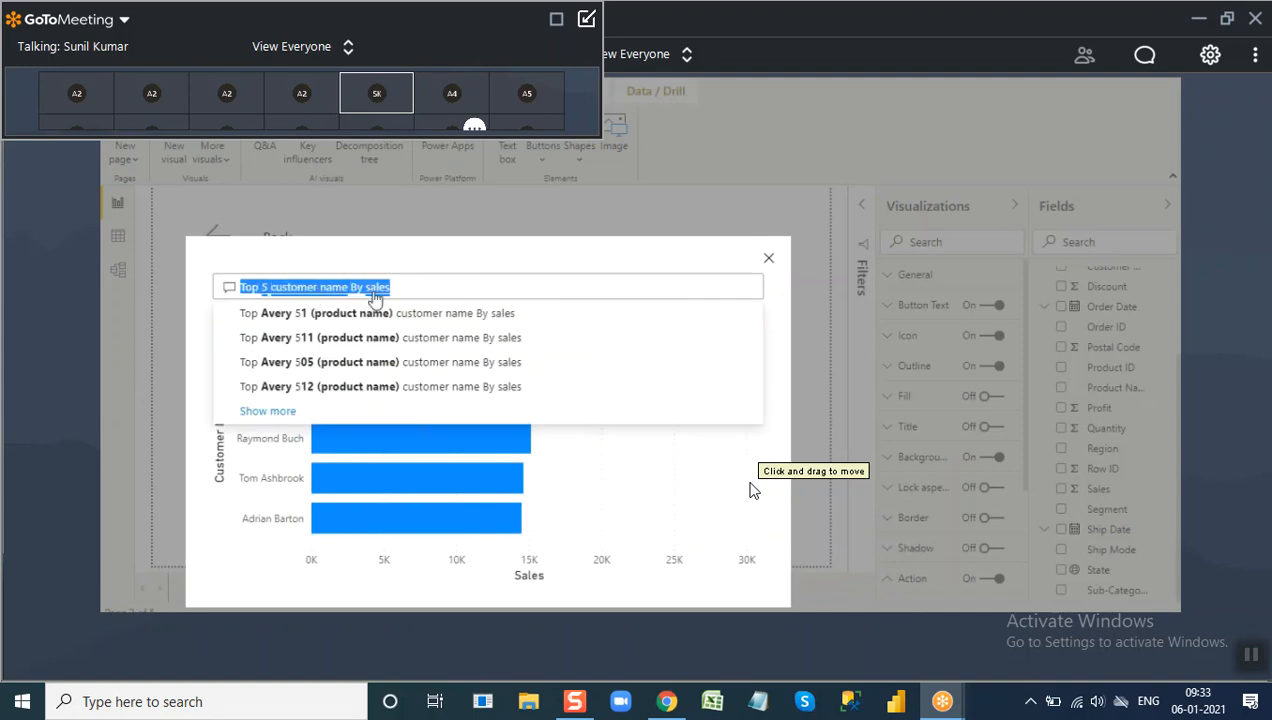
{"action": "left_click", "coordinate": [768, 259]}
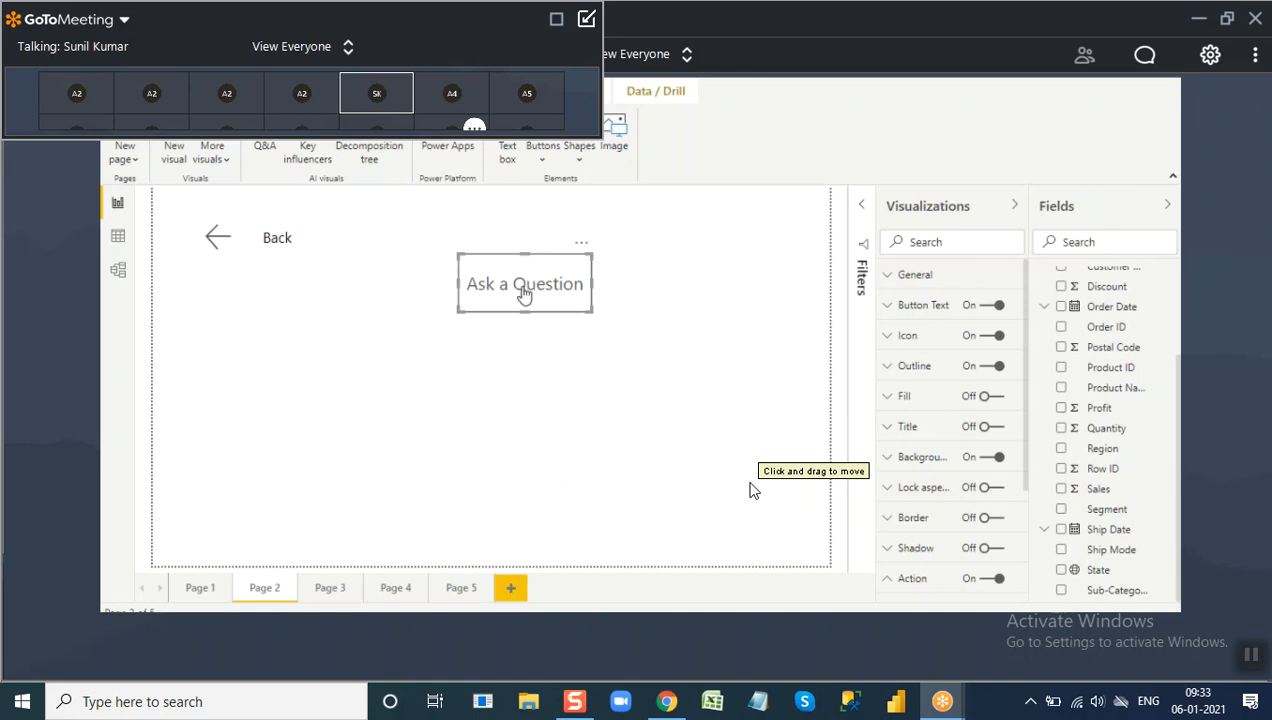
Set the button's icon shape to Q&A and move the button slightly right and down on the page.
{"action": "left_click", "coordinate": [908, 335]}
{"action": "left_click", "coordinate": [929, 417]}
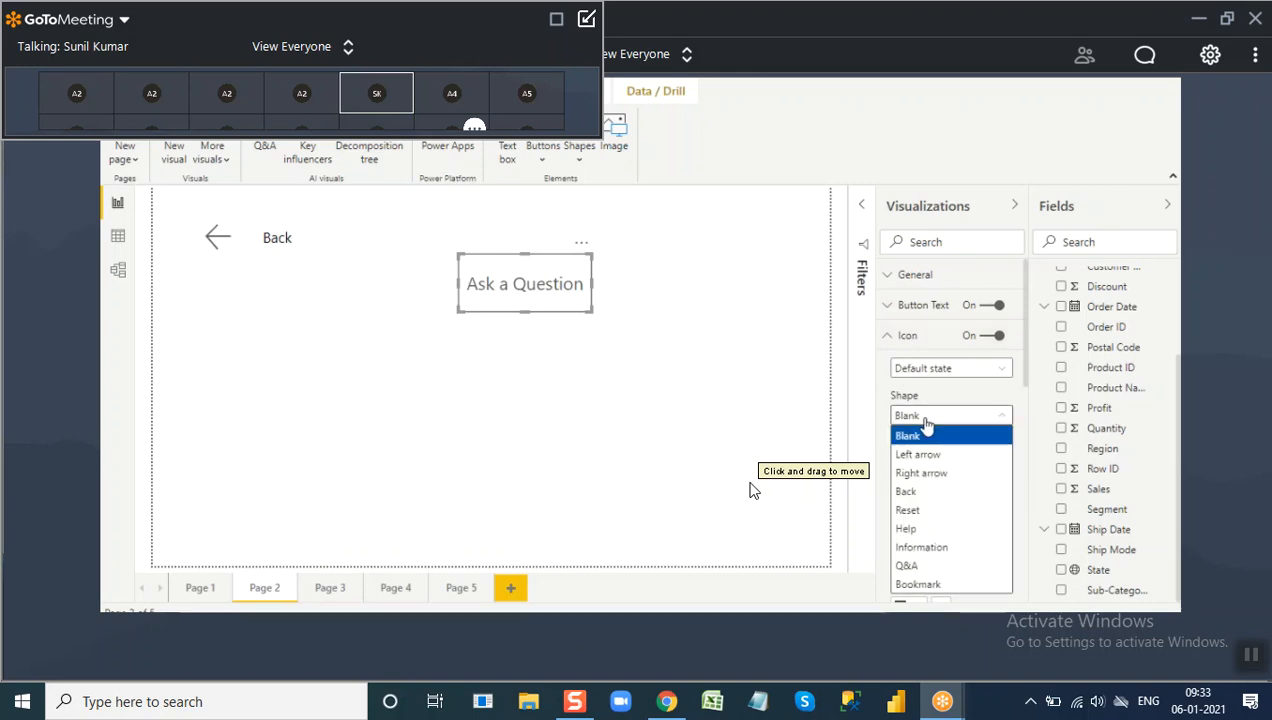
{"action": "left_click", "coordinate": [914, 565]}
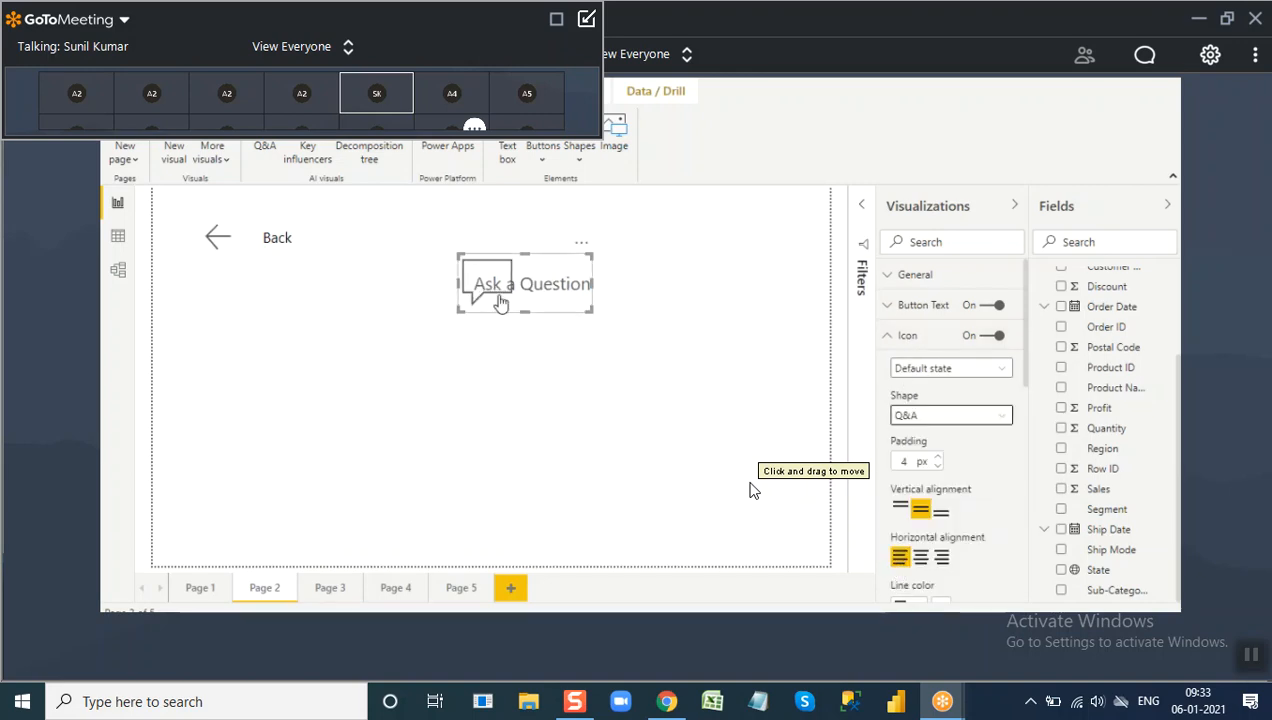
{"action": "left_click_drag", "start_coordinate": [512, 300], "coordinate": [534, 308]}
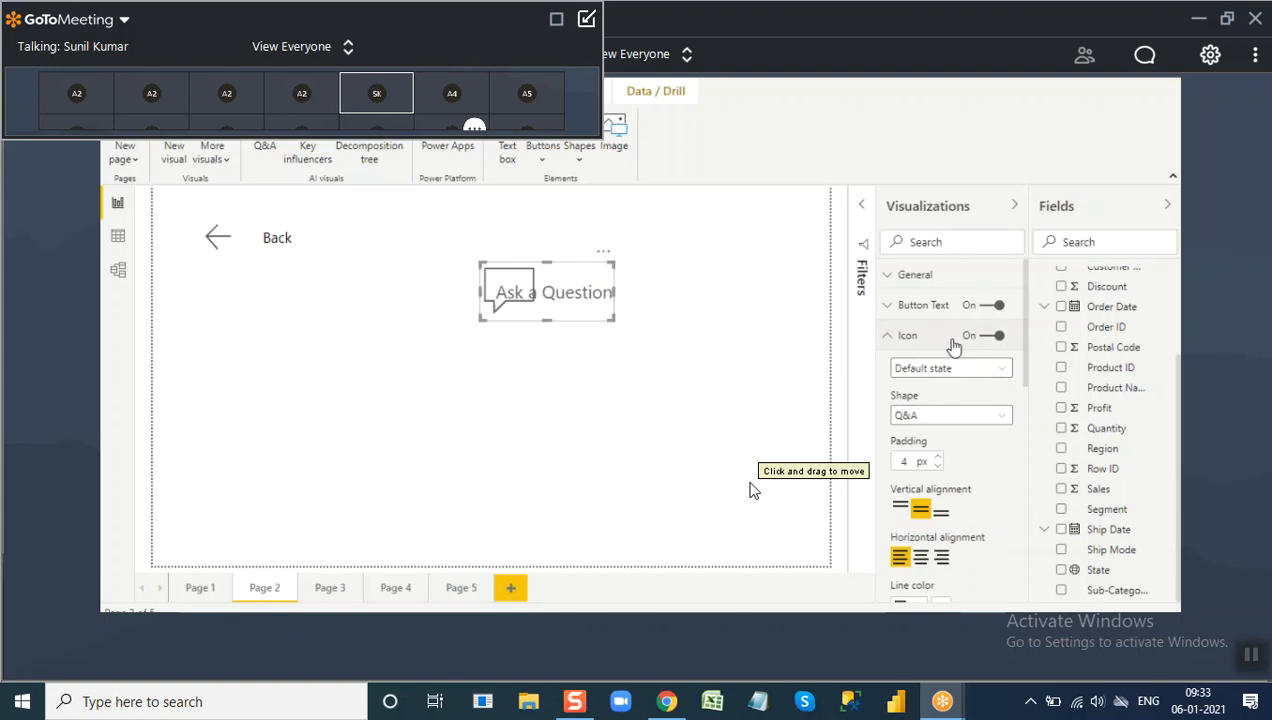
Turn off the button text and test the icon-only button by opening and closing its Q&A window.
{"action": "left_click", "coordinate": [988, 305]}
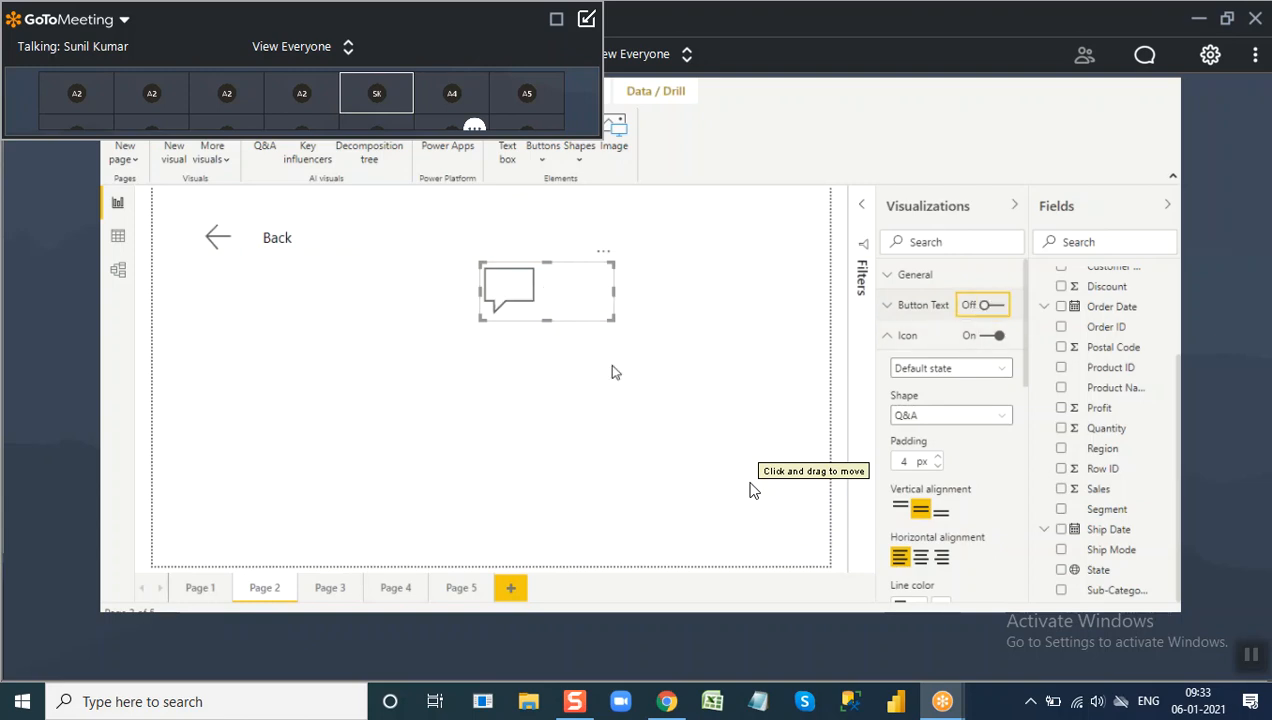
{"action": "left_click", "coordinate": [513, 294], "text": "ctrl"}
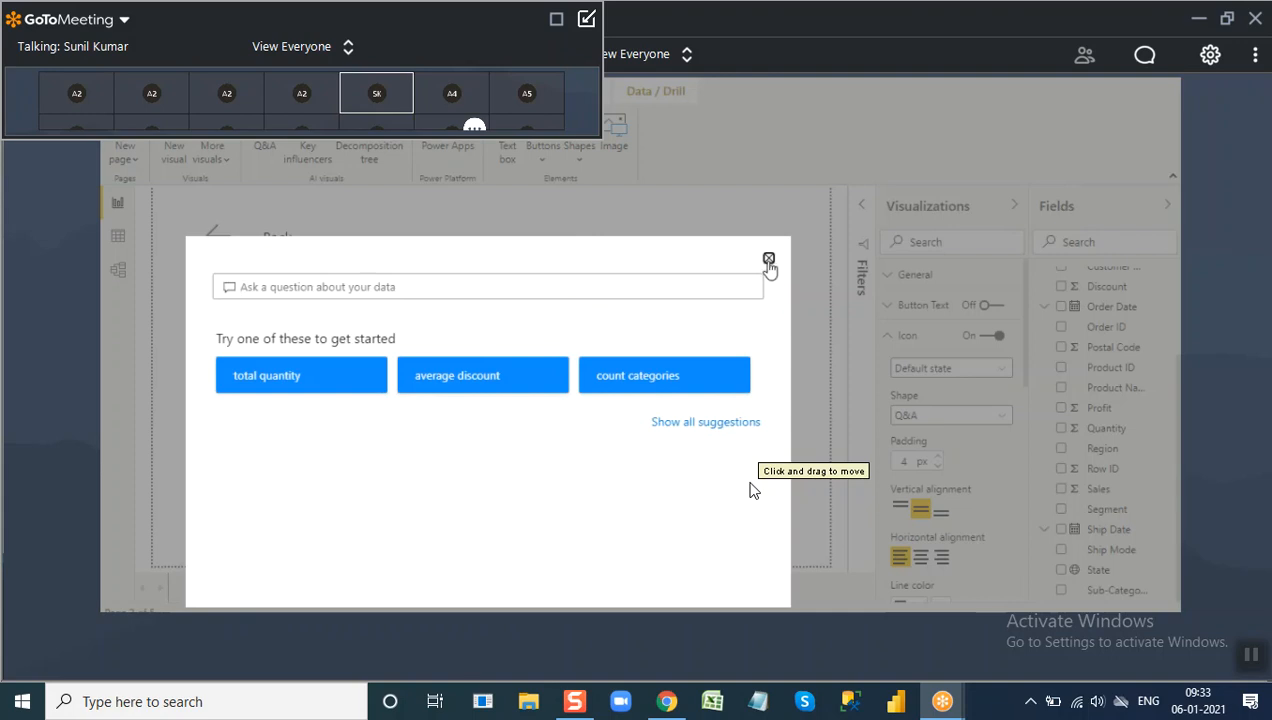
{"action": "left_click", "coordinate": [769, 259]}
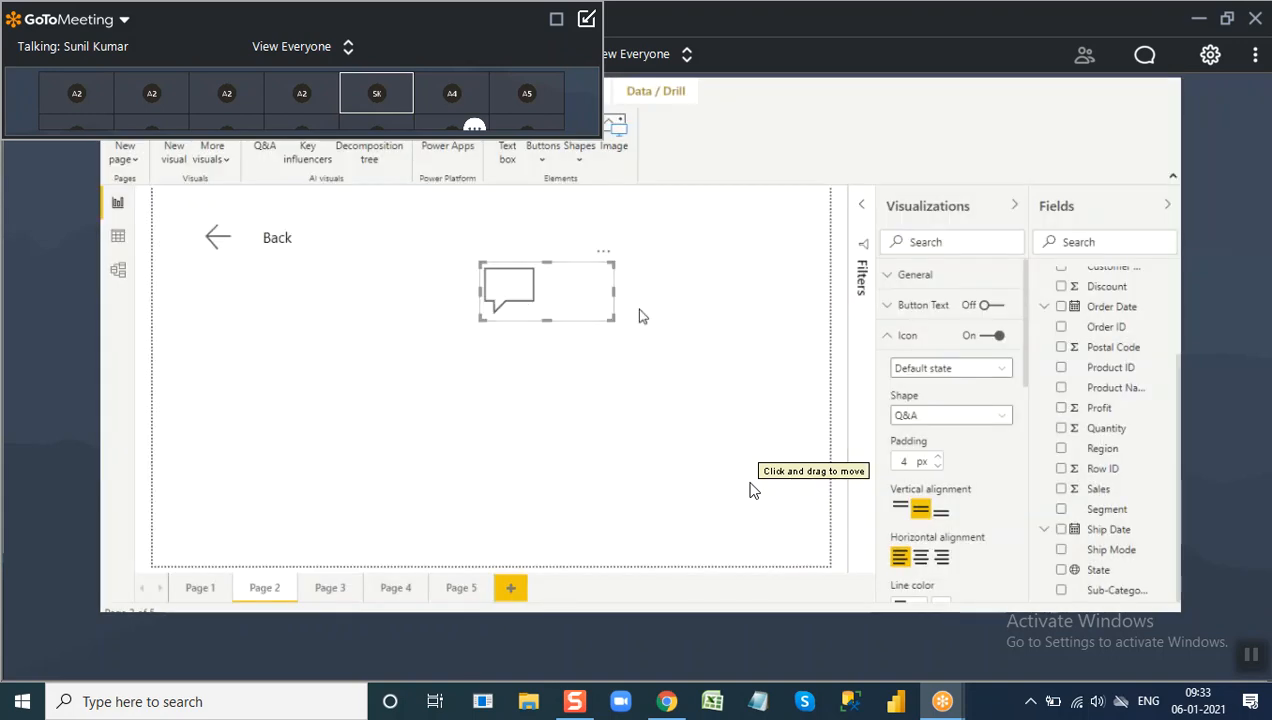
Look over the Q&A button's available action types, keep Q&A, and move the button beneath the Back button.
{"action": "scroll", "coordinate": [950, 430], "scroll_direction": "down", "scroll_amount": 5}
{"action": "scroll", "coordinate": [921, 533], "scroll_direction": "down", "scroll_amount": 5}
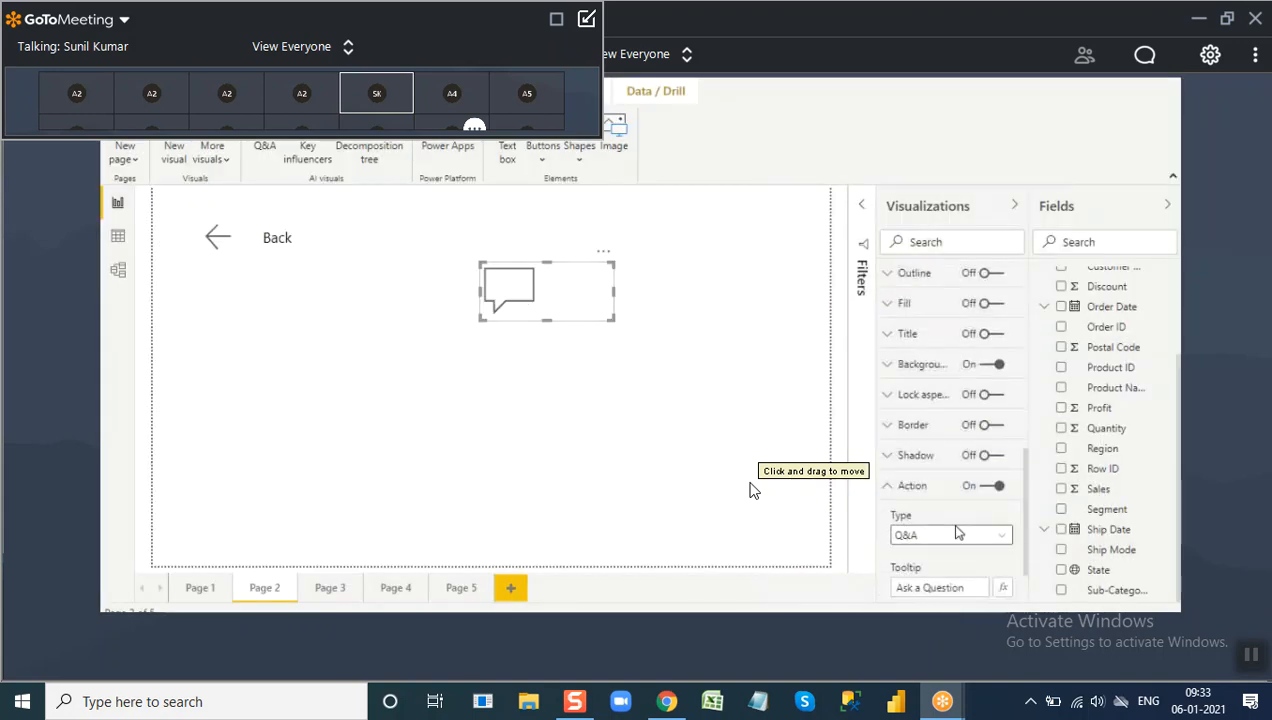
{"action": "left_click", "coordinate": [920, 537]}
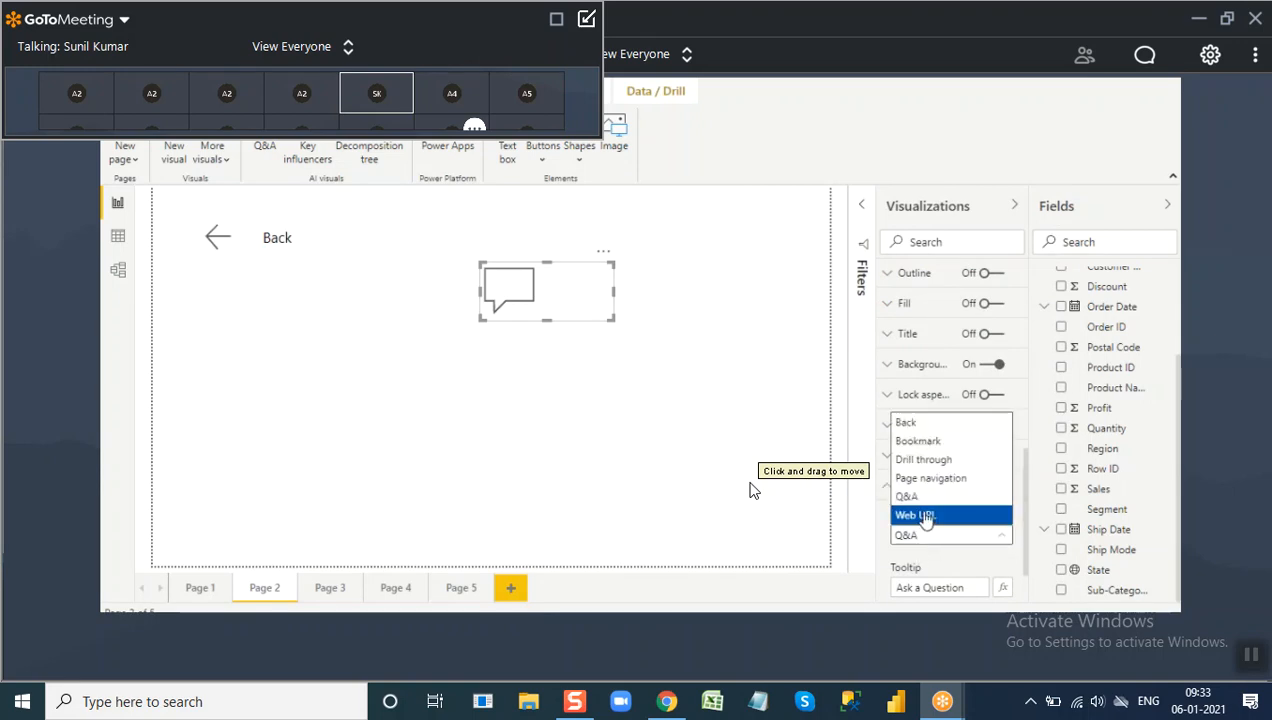
{"action": "left_click", "coordinate": [475, 403]}
{"action": "left_click_drag", "start_coordinate": [596, 303], "coordinate": [282, 358]}
{"action": "left_click", "coordinate": [532, 220]}
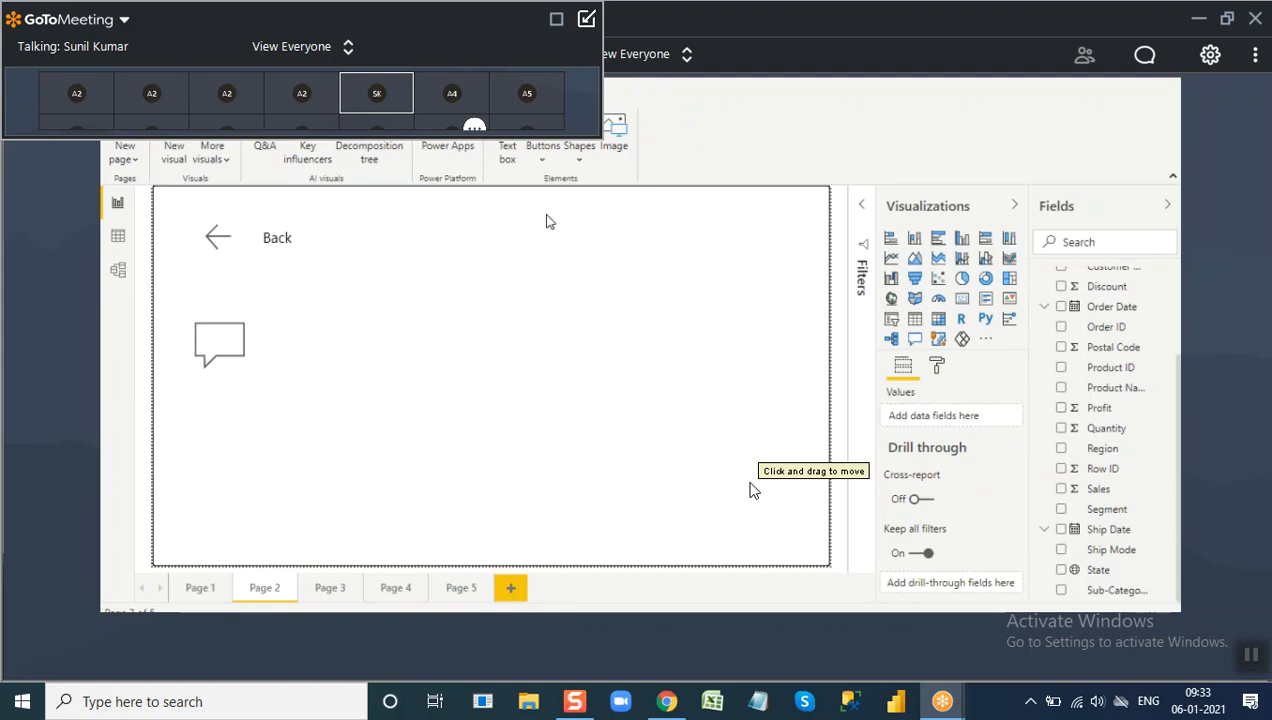
{"action": "left_click_drag", "start_coordinate": [517, 213], "coordinate": [719, 285]}
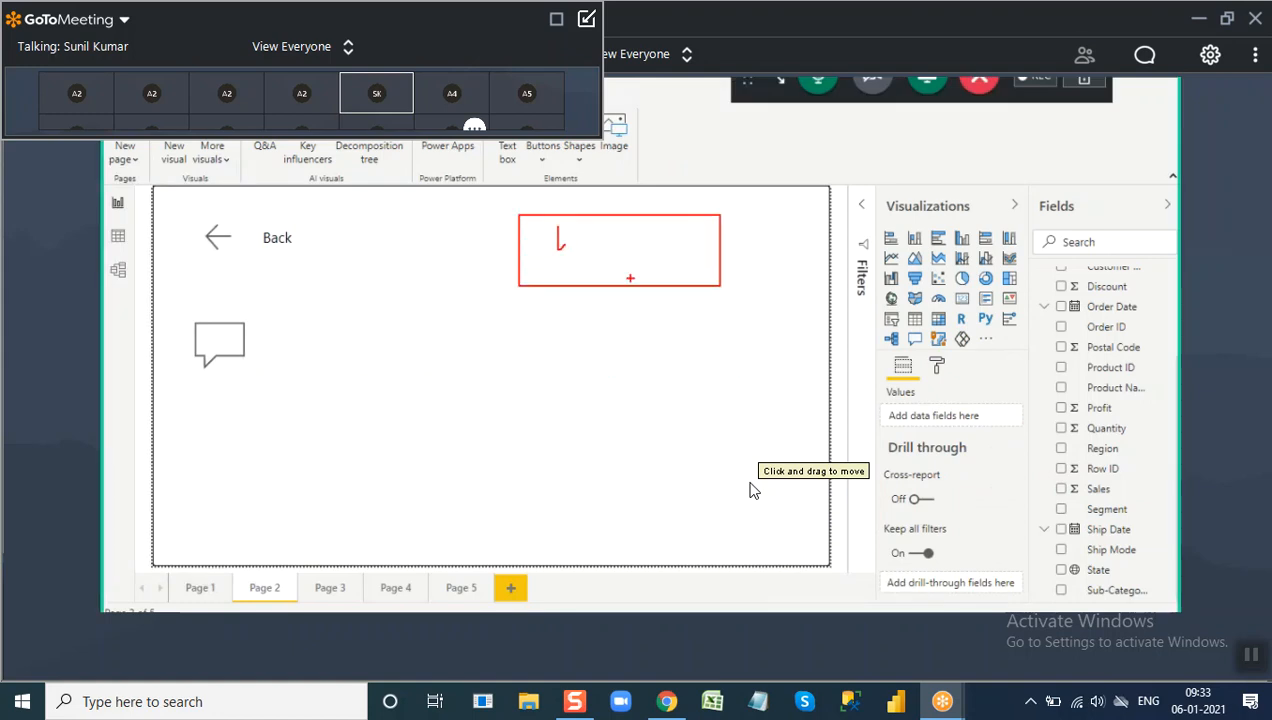
{"action": "left_click_drag", "start_coordinate": [533, 256], "coordinate": [638, 205]}
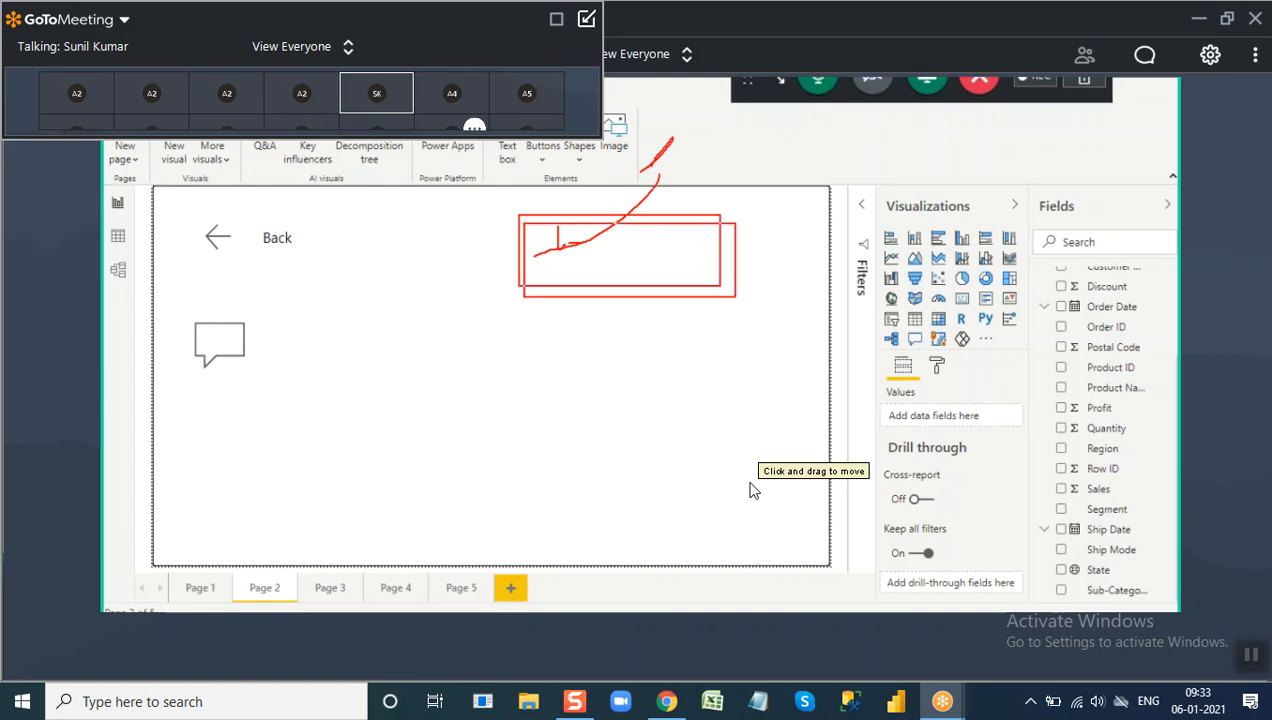
Insert a blank button and place it in the upper-right area of the report page.
{"action": "left_click", "coordinate": [542, 155]}
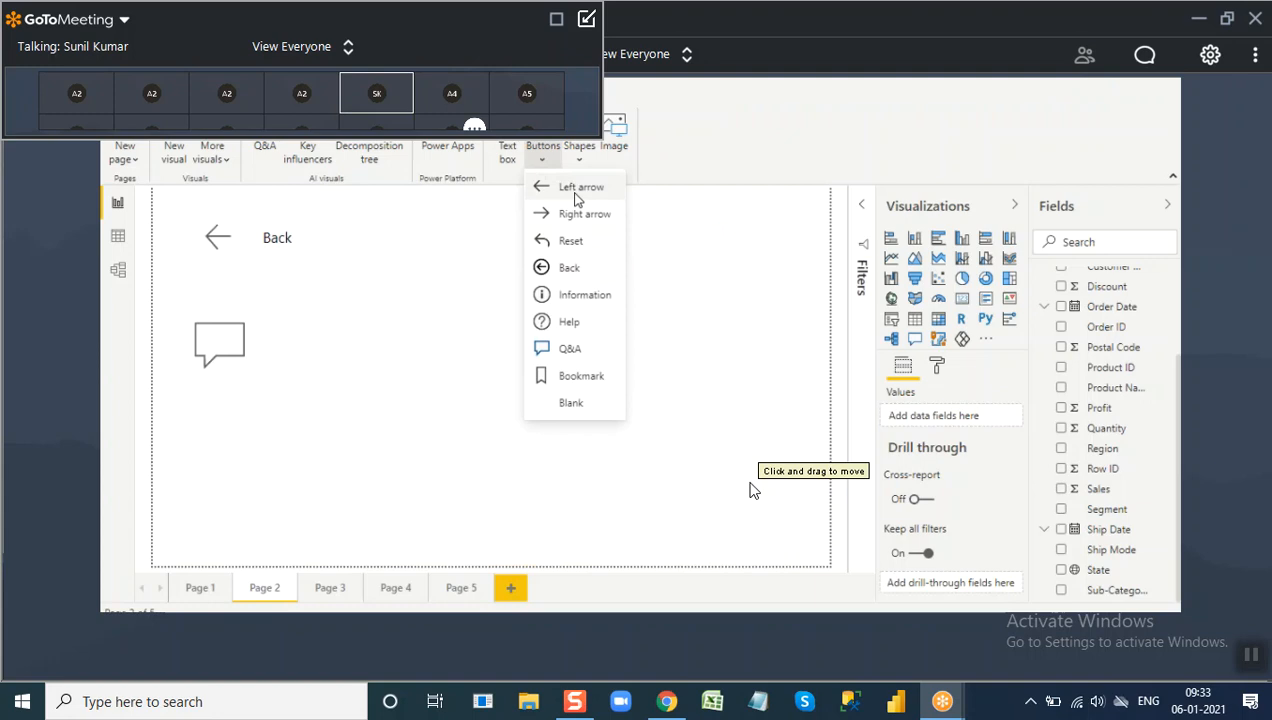
{"action": "left_click", "coordinate": [582, 405]}
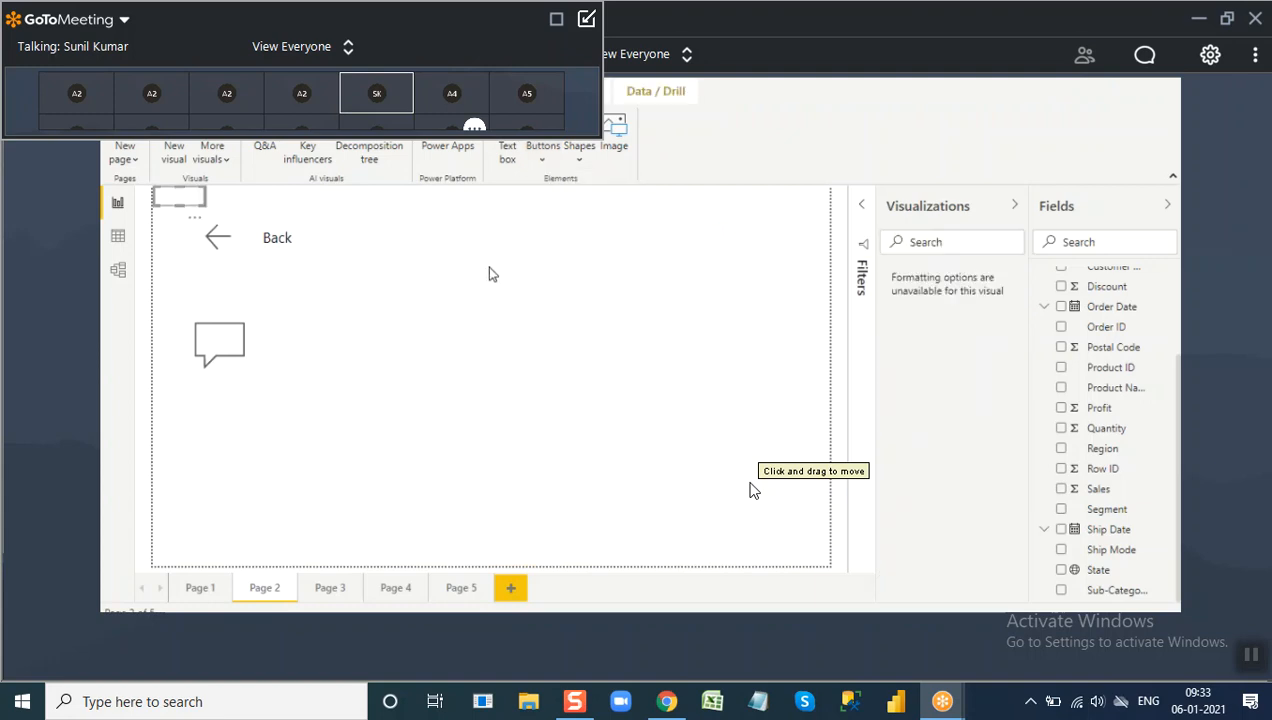
{"action": "left_click_drag", "start_coordinate": [198, 208], "coordinate": [724, 262]}
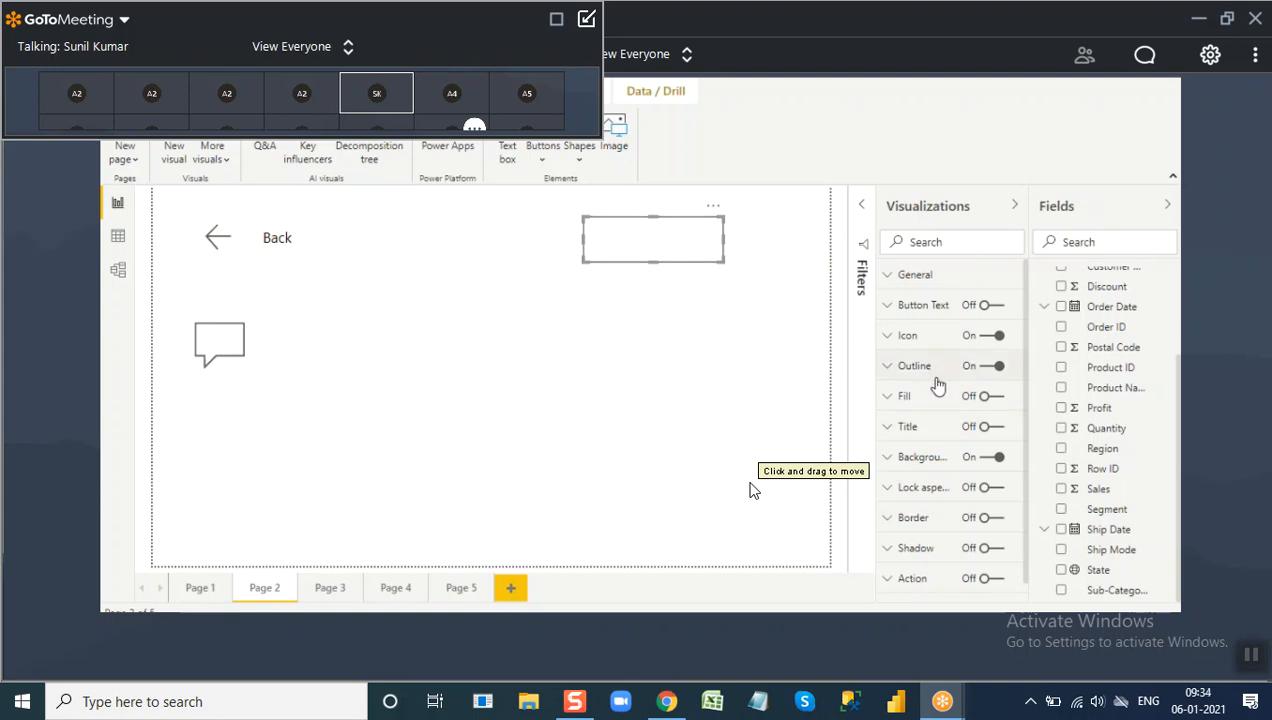
Turn on the blank button's text and set it to "Click here to Go to Company Websit".
{"action": "left_click", "coordinate": [994, 305]}
{"action": "left_click", "coordinate": [914, 305]}
{"action": "left_click", "coordinate": [923, 384]}
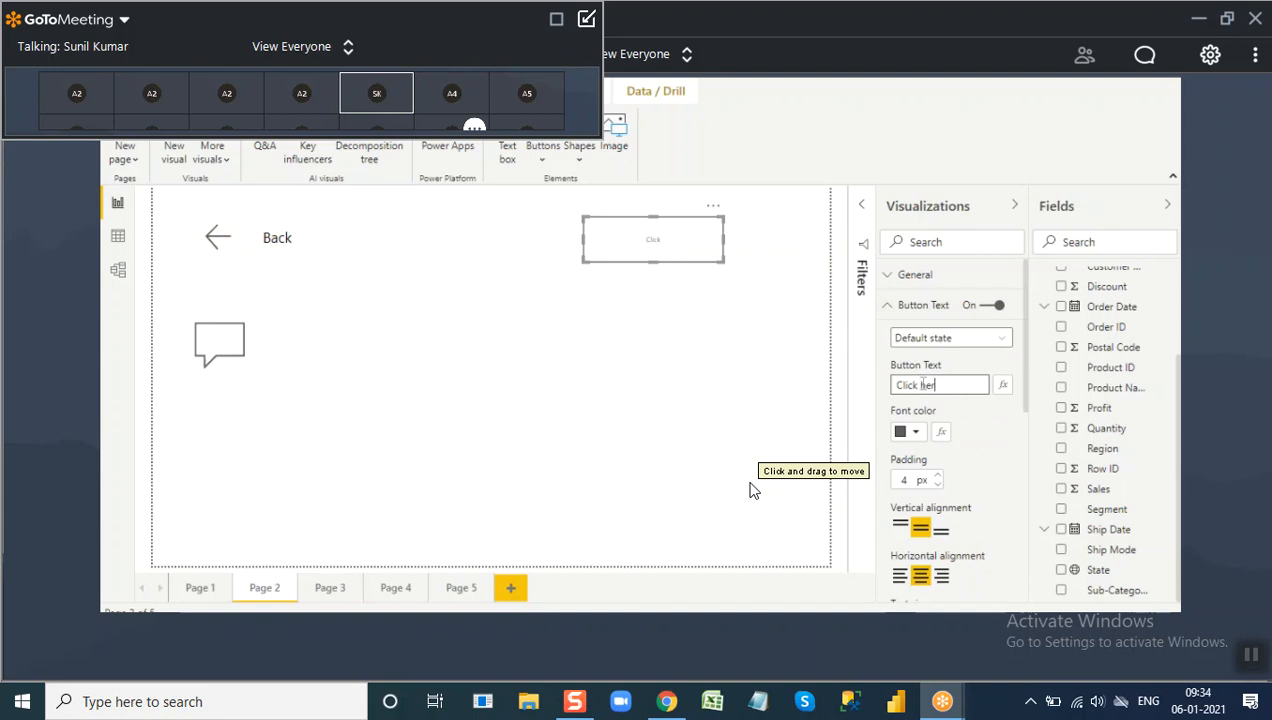
{"action": "type", "text": "Click here to Go to Compan"}
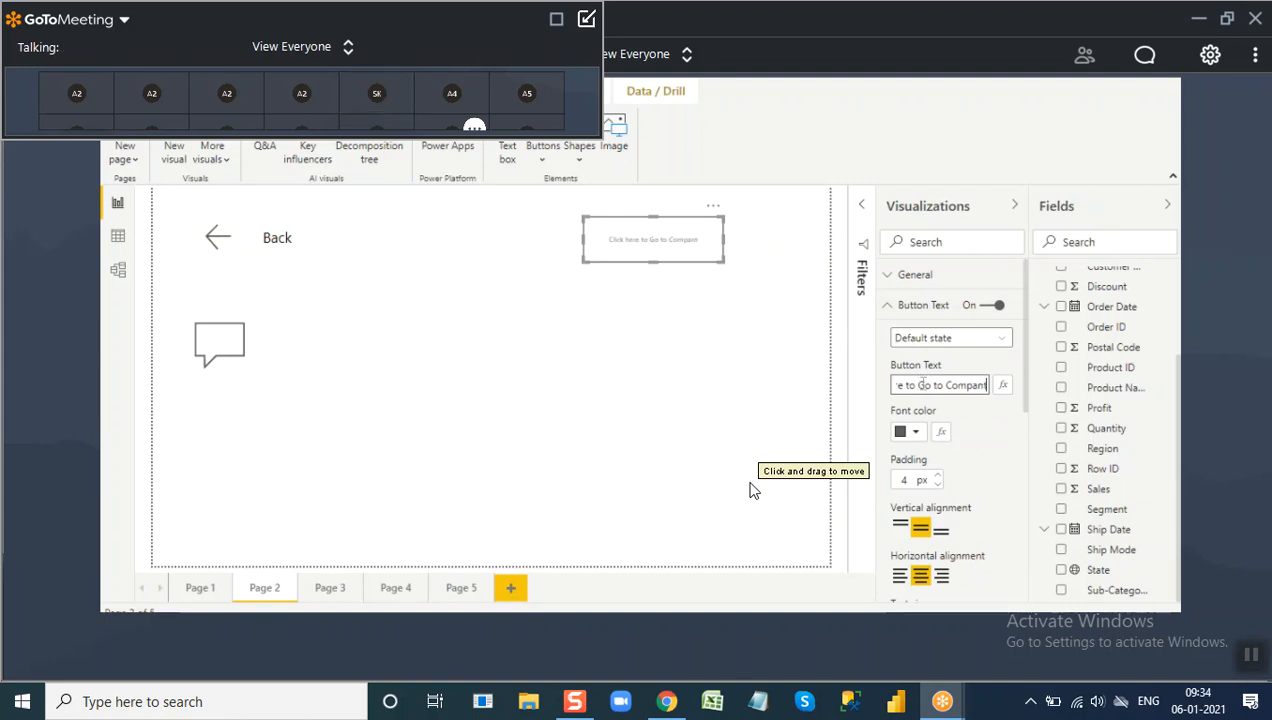
{"action": "type", "text": "y Websit"}
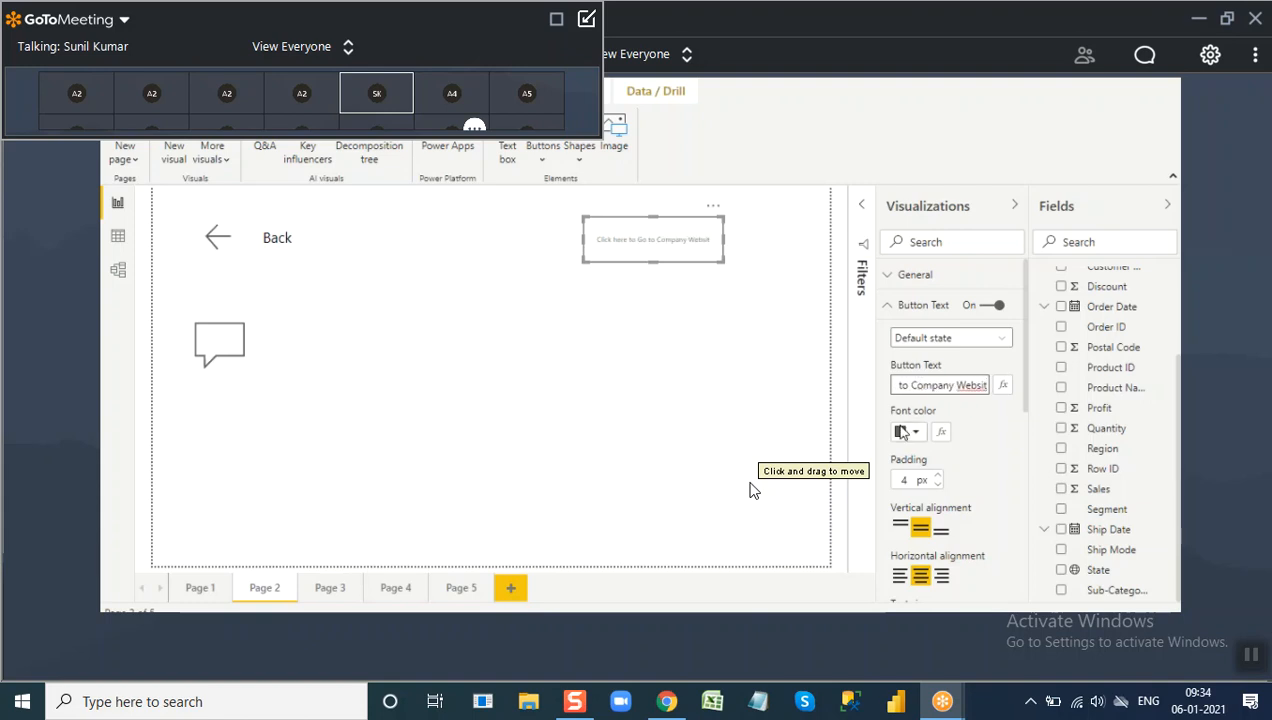
Set the button text to black at 12 pt and widen the button to the left around it.
{"action": "left_click", "coordinate": [900, 431]}
{"action": "left_click", "coordinate": [913, 540]}
{"action": "scroll", "coordinate": [913, 540], "scroll_direction": "down", "scroll_amount": 3}
{"action": "left_click", "coordinate": [937, 451]}
{"action": "left_click", "coordinate": [937, 451]}
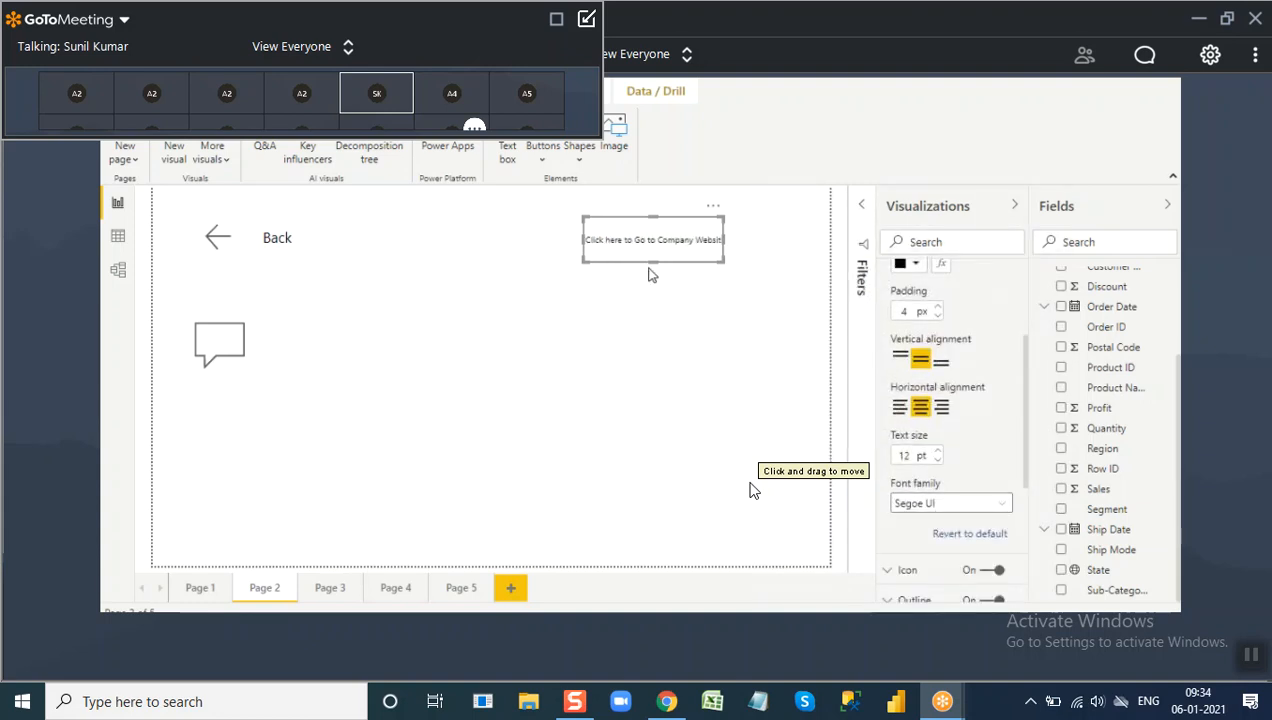
{"action": "left_click_drag", "start_coordinate": [582, 240], "coordinate": [556, 240]}
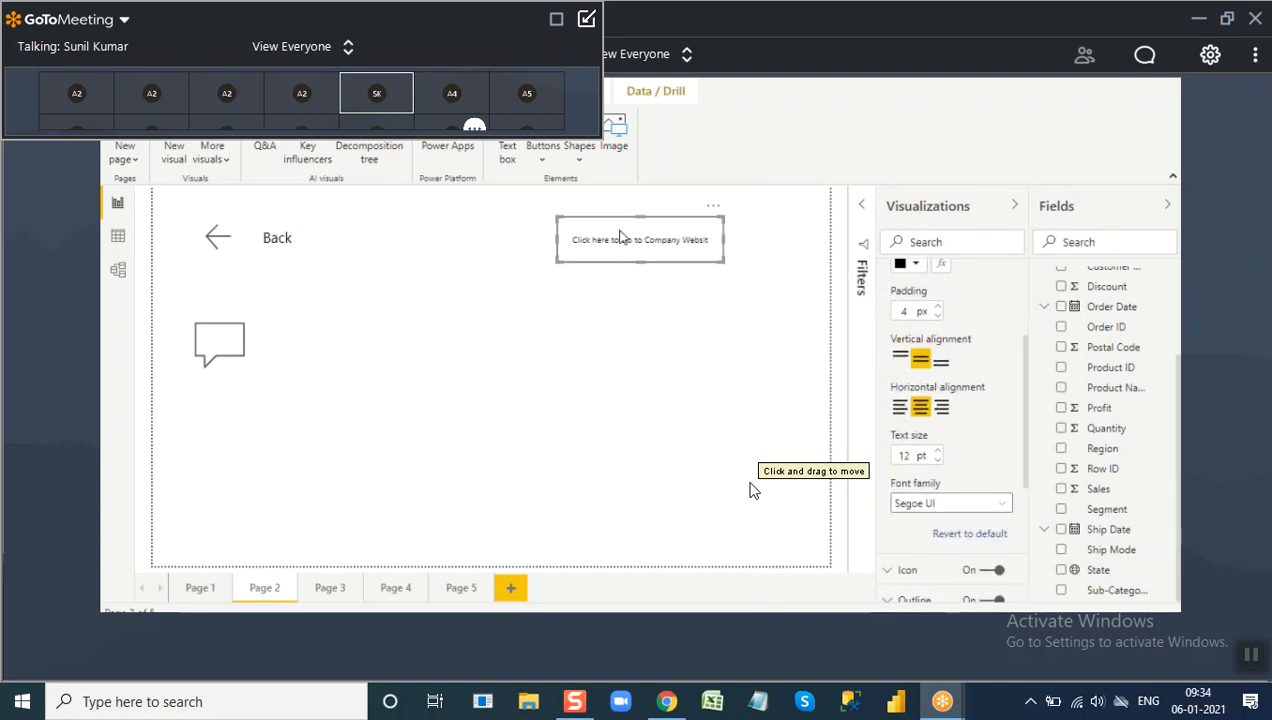
{"action": "scroll", "coordinate": [927, 343], "scroll_direction": "up", "scroll_amount": 1}
{"action": "scroll", "coordinate": [927, 343], "scroll_direction": "up", "scroll_amount": 2}
{"action": "left_click", "coordinate": [943, 306]}
{"action": "scroll", "coordinate": [958, 400], "scroll_direction": "down", "scroll_amount": 1}
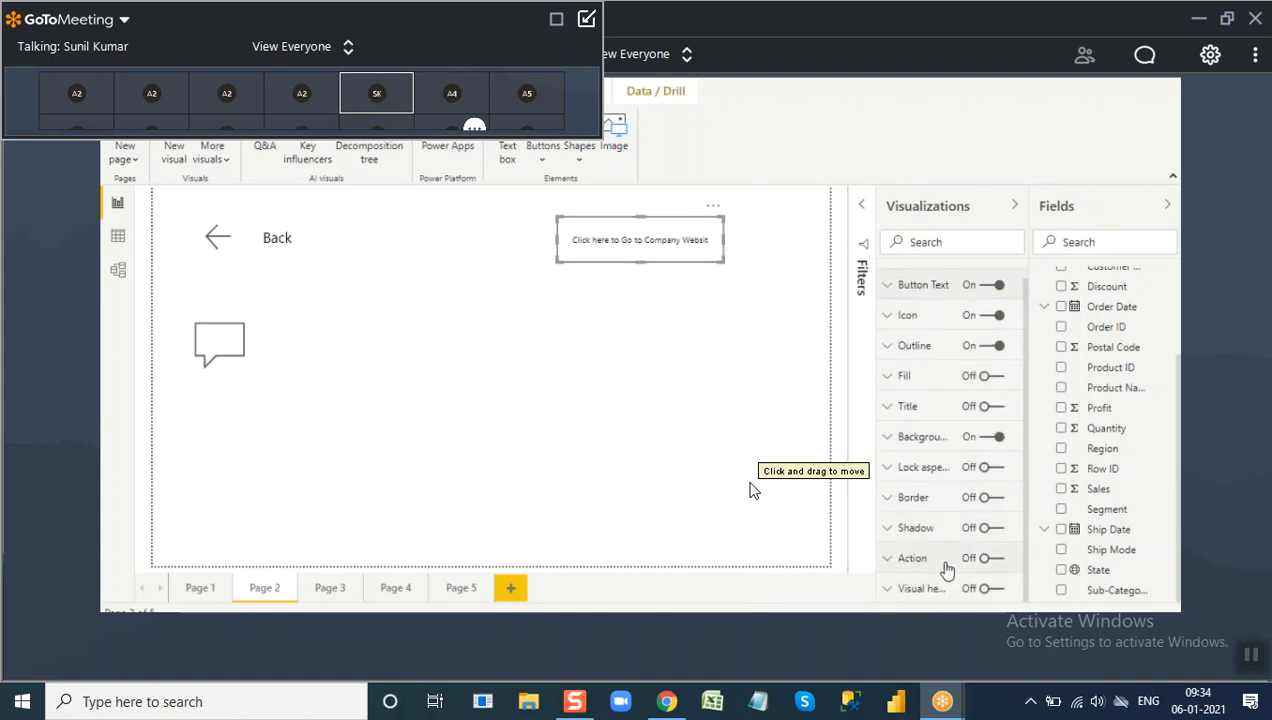
{"action": "left_click", "coordinate": [985, 558]}
{"action": "scroll", "coordinate": [930, 520], "scroll_direction": "down", "scroll_amount": 3}
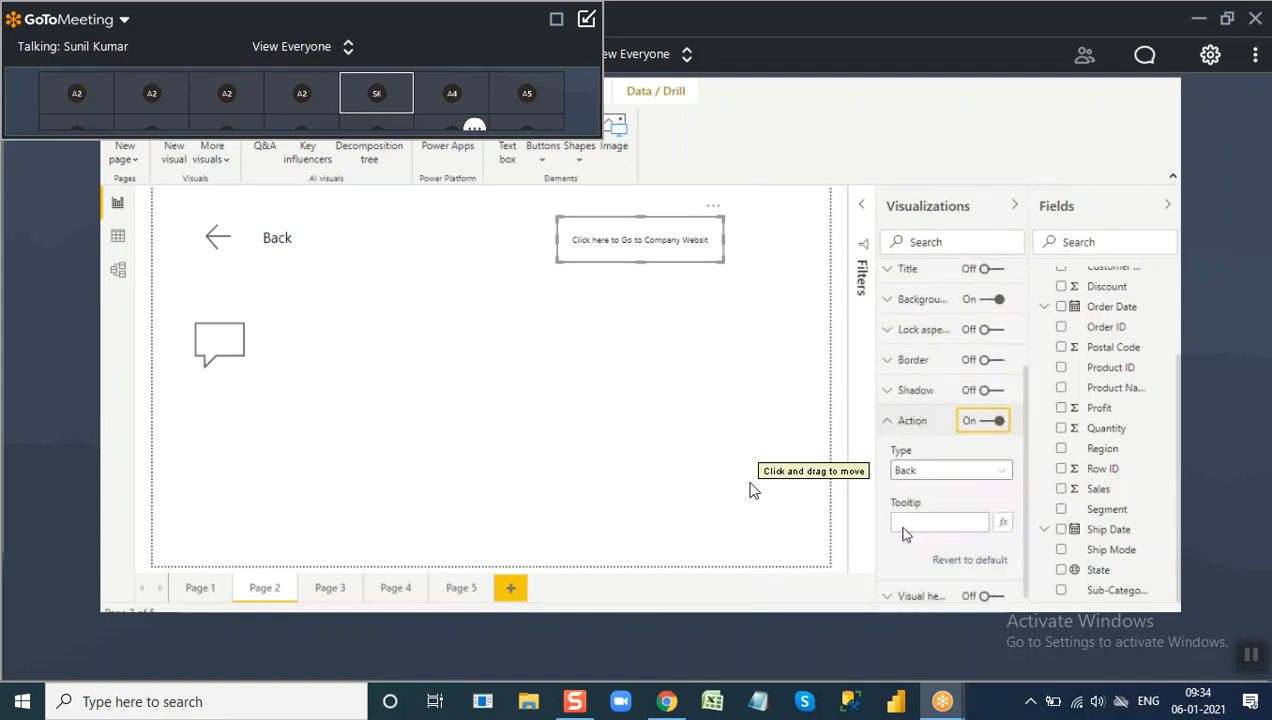
{"action": "left_click", "coordinate": [922, 478]}
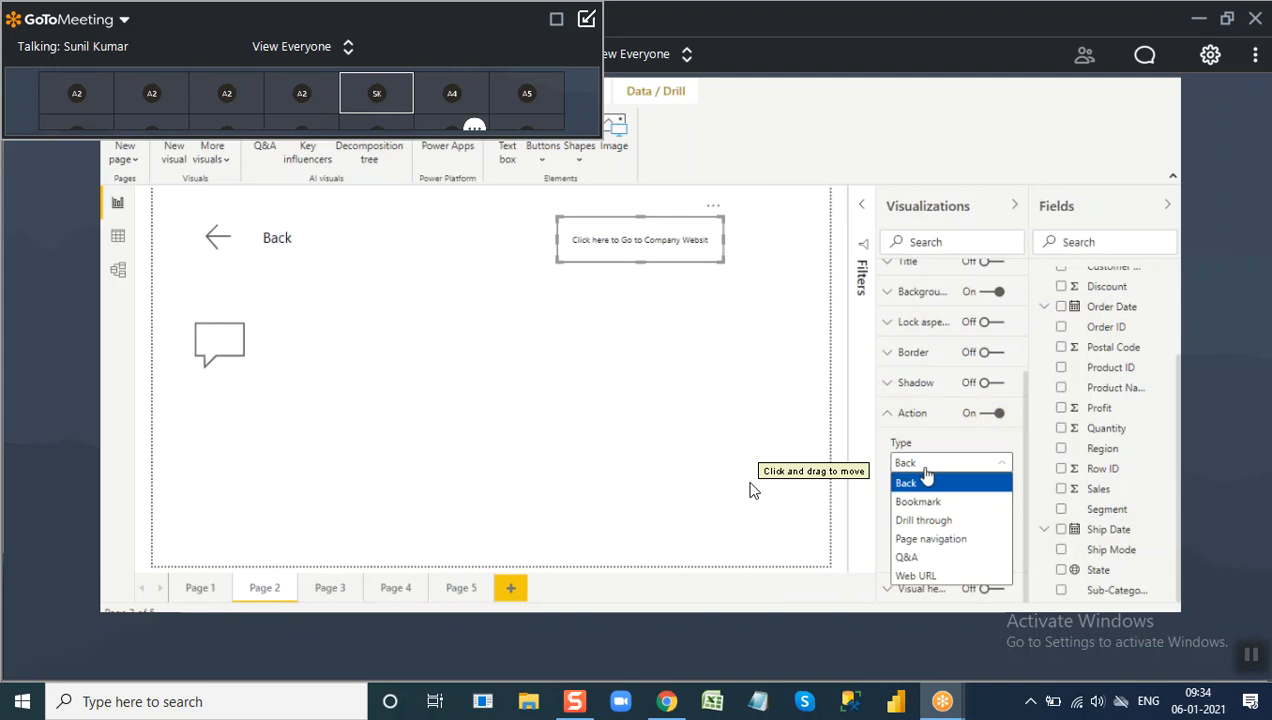
{"action": "left_click", "coordinate": [925, 577]}
{"action": "left_click", "coordinate": [900, 515]}
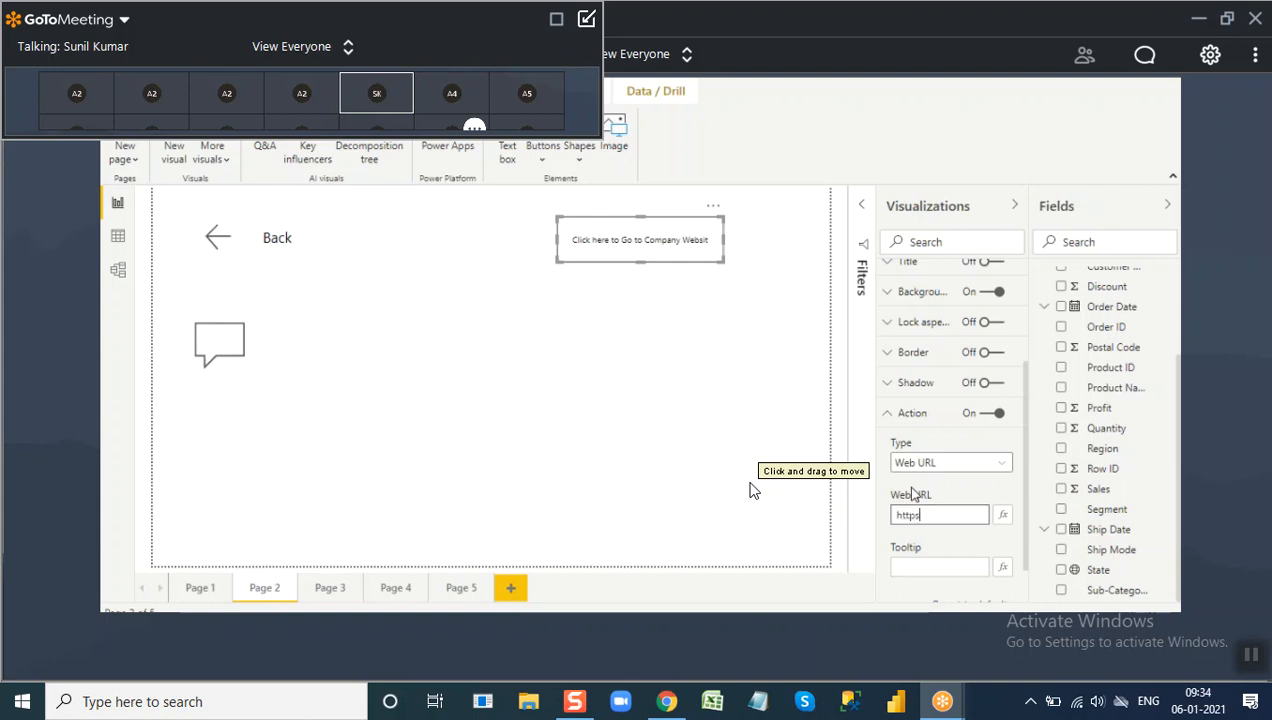
{"action": "type", "text": "https://"}
{"action": "type", "text": "abtrainings.com"}
Copy the button text into the action's tooltip and complete it as "Click here to Go to Company Website".
{"action": "left_click", "coordinate": [928, 560]}
{"action": "scroll", "coordinate": [926, 560], "scroll_direction": "up", "scroll_amount": 3}
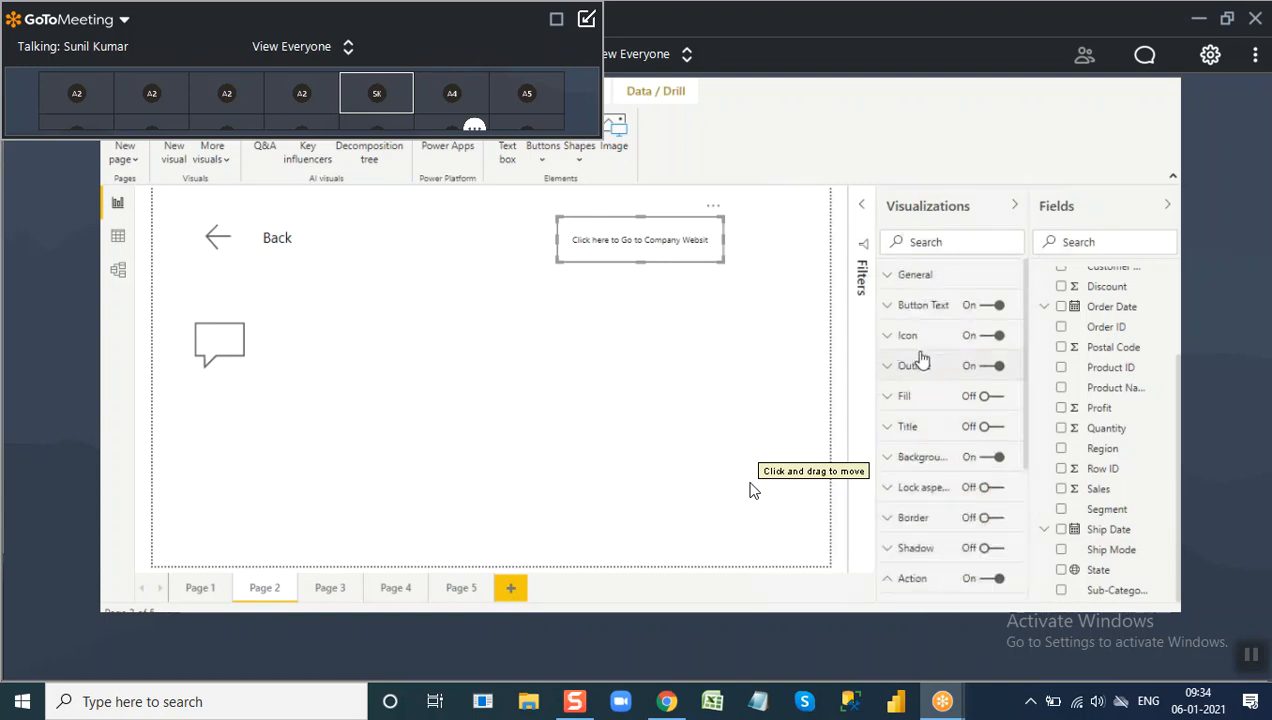
{"action": "left_click", "coordinate": [922, 305]}
{"action": "left_click", "coordinate": [946, 385]}
{"action": "key", "text": "ctrl+a"}
{"action": "key", "text": "ctrl+c"}
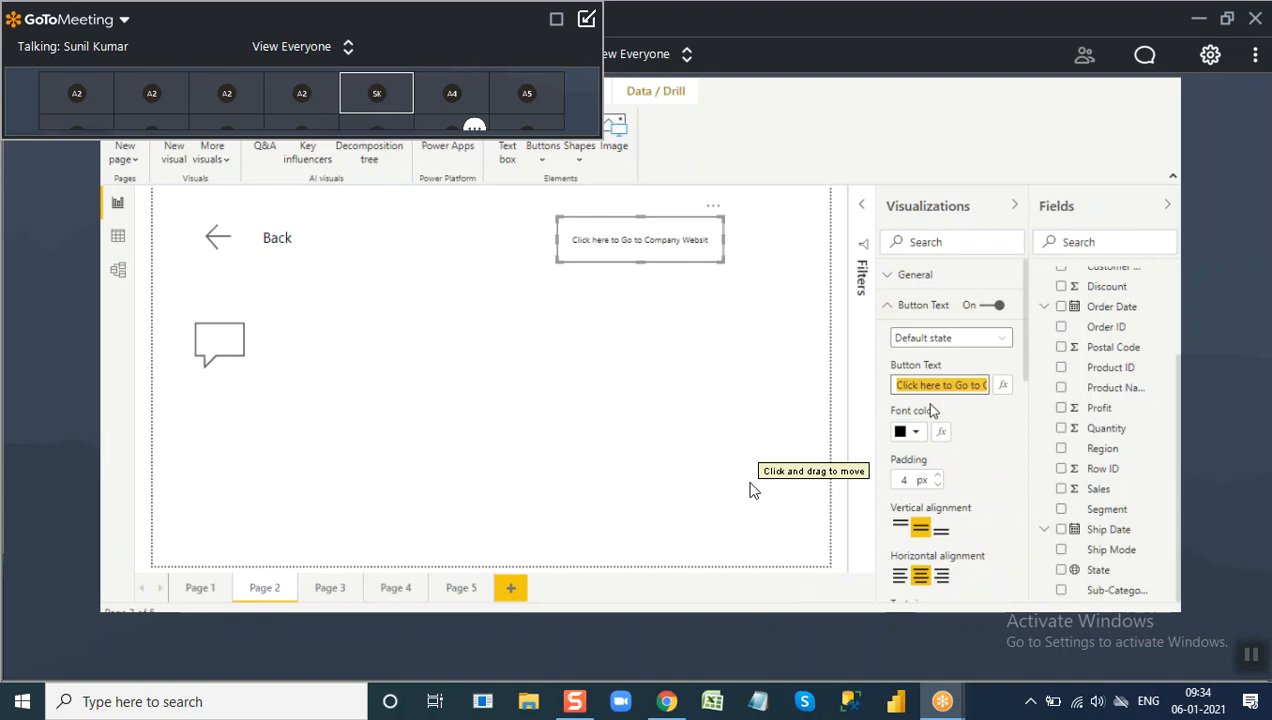
{"action": "left_click", "coordinate": [926, 308]}
{"action": "scroll", "coordinate": [903, 523], "scroll_direction": "down", "scroll_amount": 2}
{"action": "scroll", "coordinate": [903, 523], "scroll_direction": "down", "scroll_amount": 2}
{"action": "left_click", "coordinate": [921, 513]}
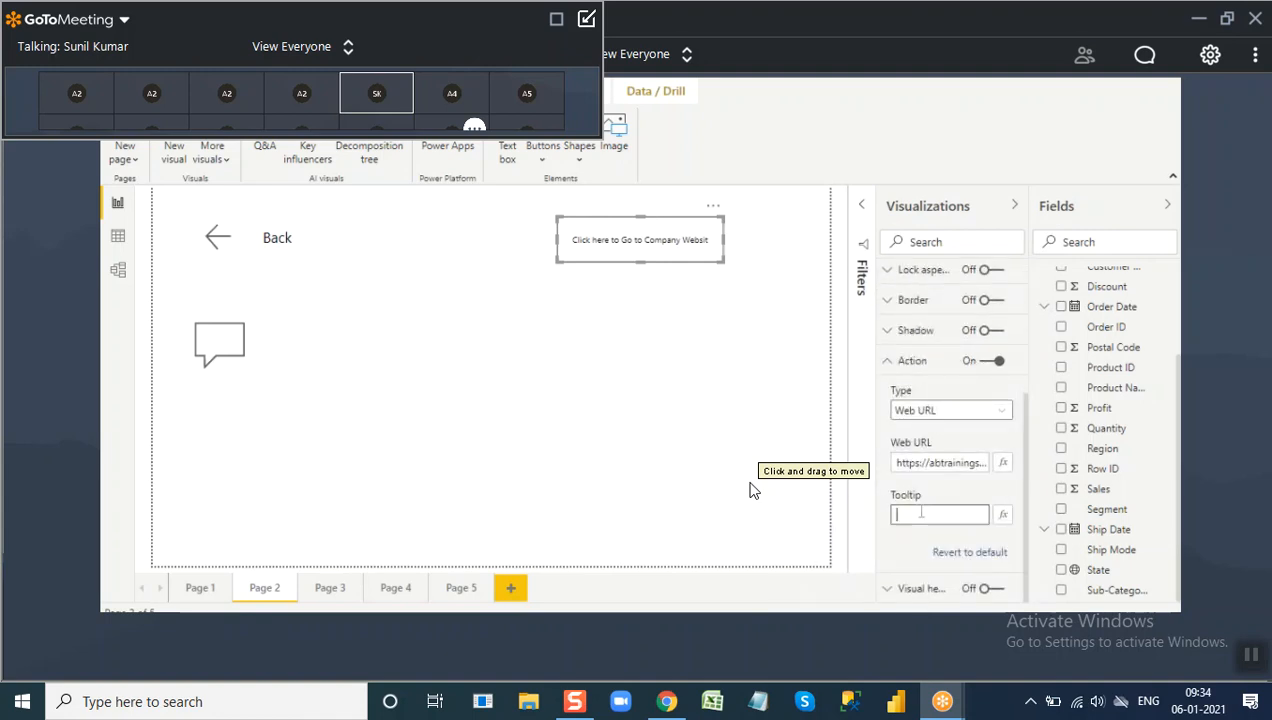
{"action": "key", "text": "ctrl+v"}
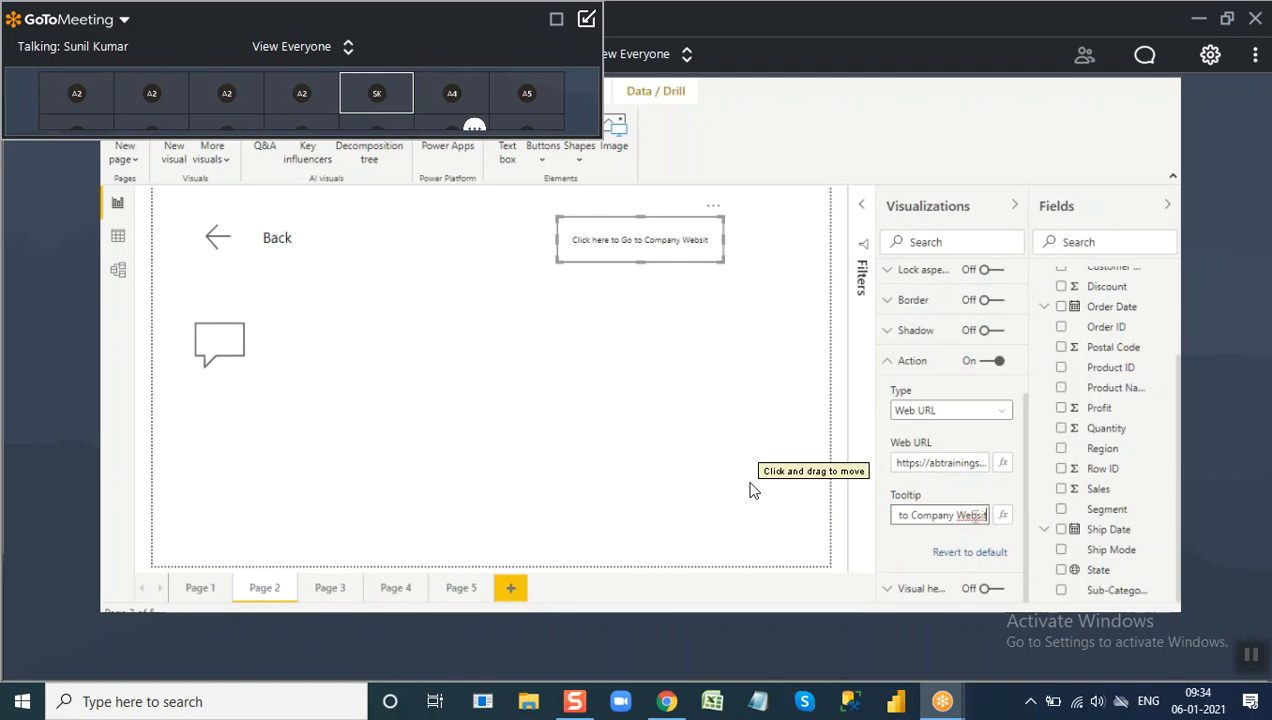
{"action": "type", "text": "e"}
{"action": "mouse_move", "coordinate": [695, 255]}
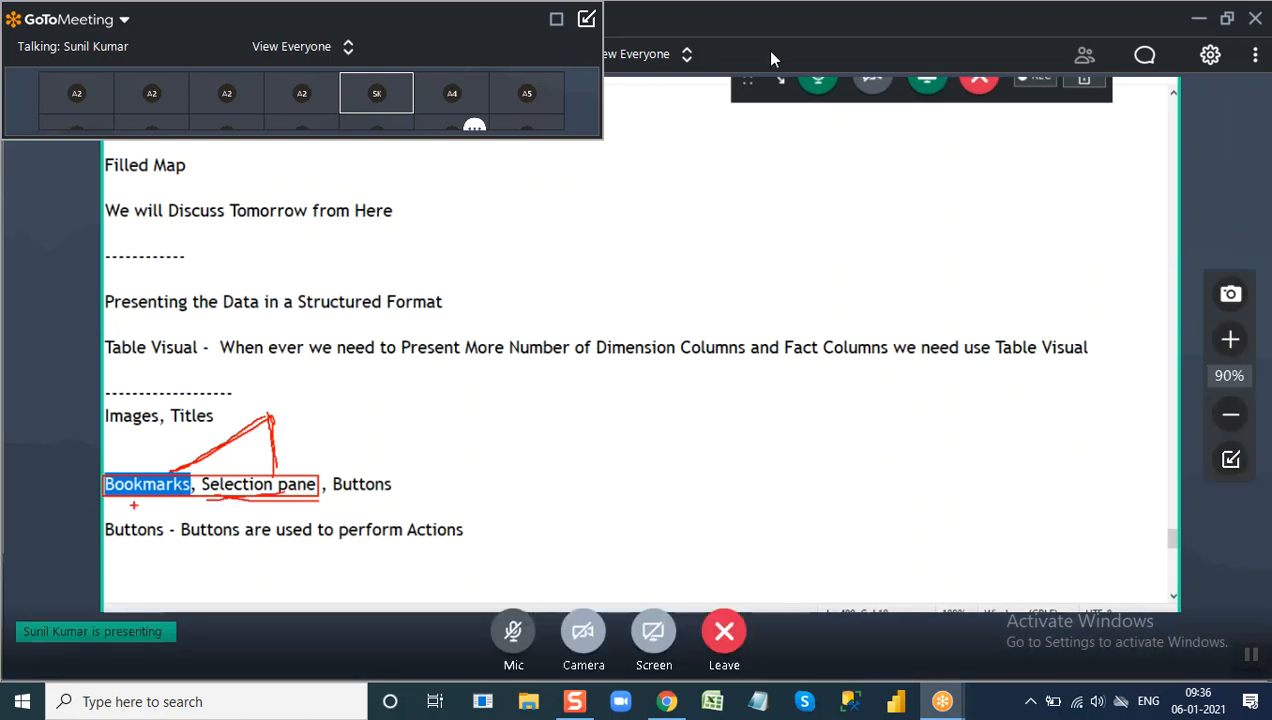
Switch to GoToMeeting, dock the detached participant strip and set the view to Hide Everyone.
{"action": "left_click", "coordinate": [587, 20]}
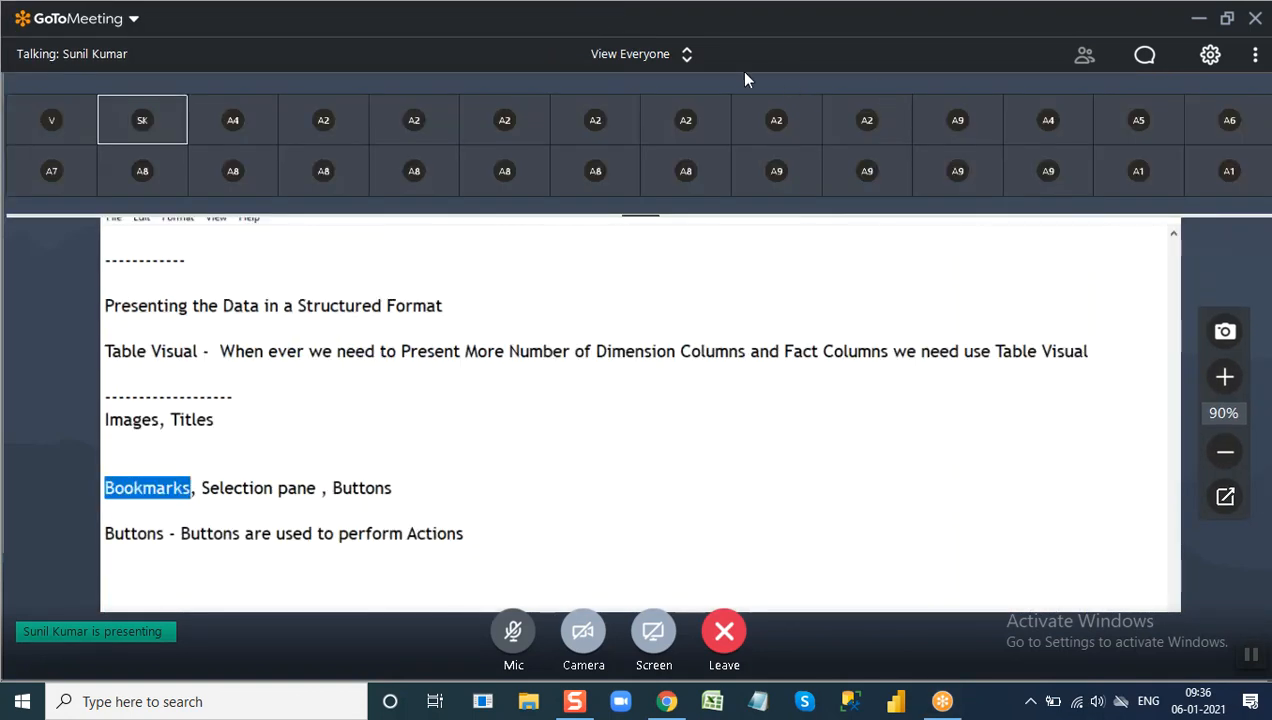
{"action": "left_click", "coordinate": [662, 52]}
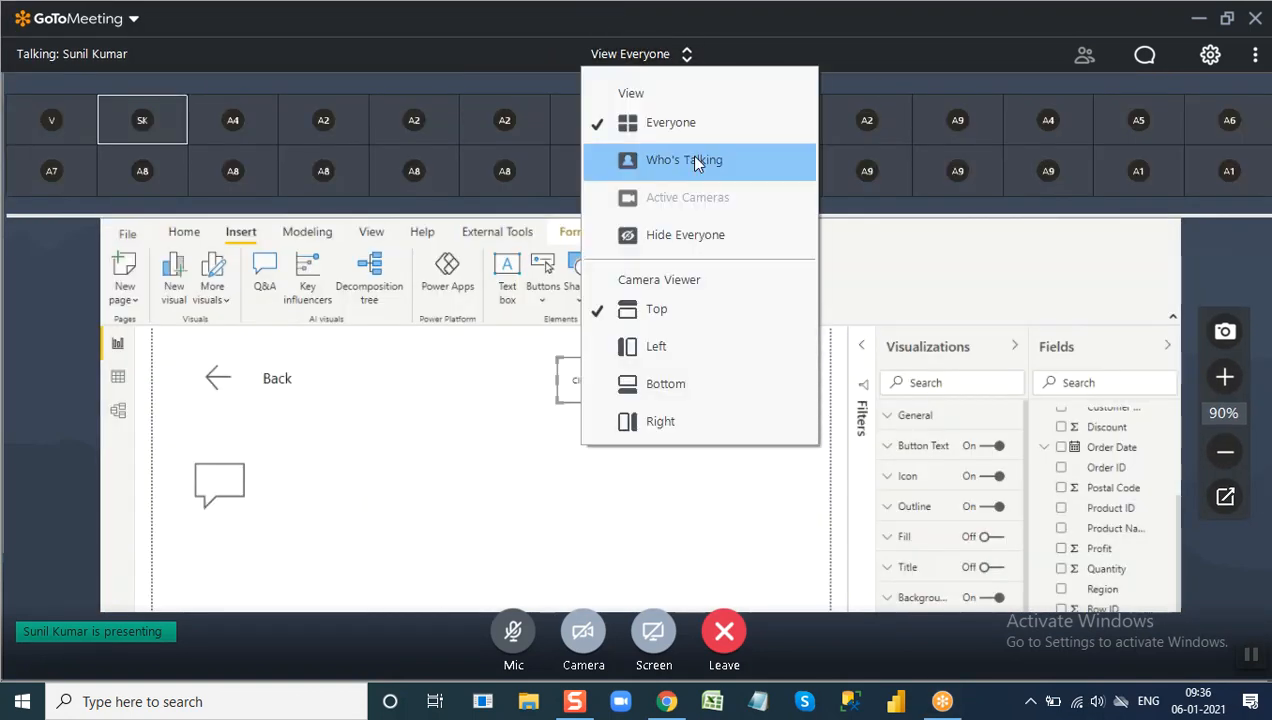
{"action": "left_click", "coordinate": [692, 238]}
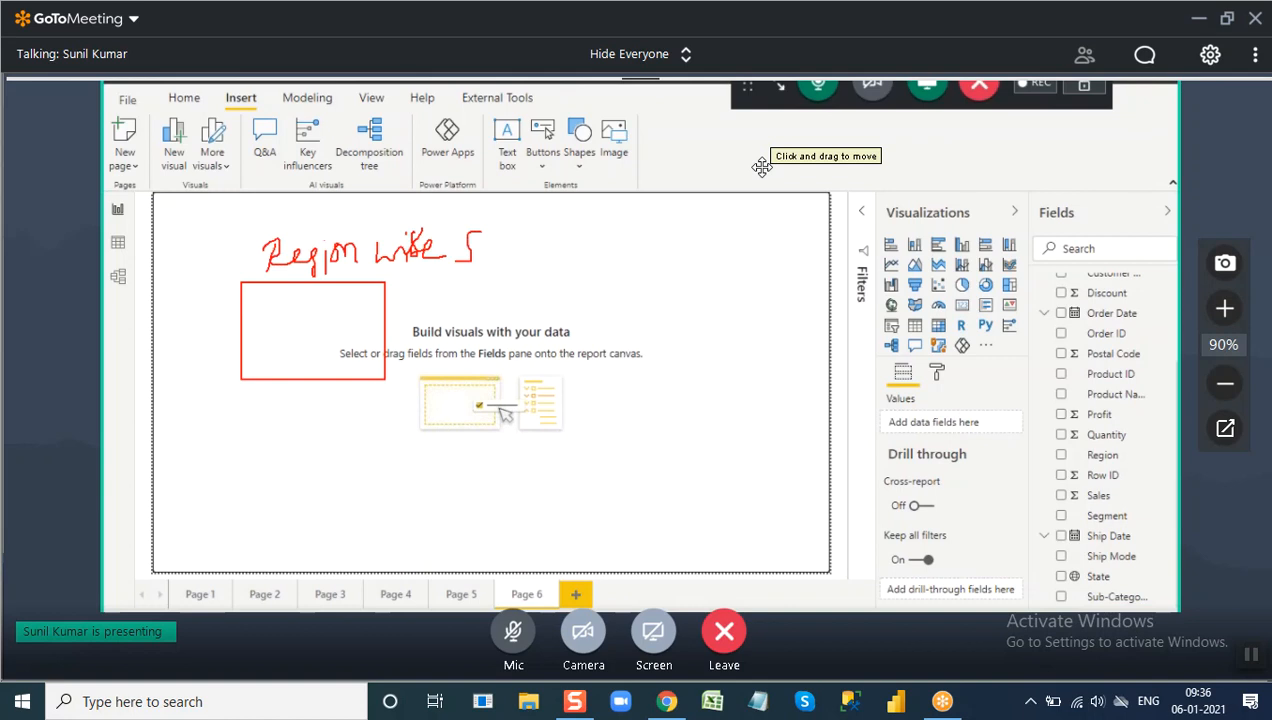
{"action": "key", "text": "XF86AudioLowerVolume"}
{"action": "key", "text": "XF86AudioLowerVolume"}
{"action": "key", "text": "XF86AudioLowerVolume"}
{"action": "key", "text": "XF86AudioLowerVolume"}
{"action": "key", "text": "XF86AudioLowerVolume"}
{"action": "key", "text": "XF86AudioLowerVolume"}
{"action": "key", "text": "XF86AudioLowerVolume"}
{"action": "key", "text": "XF86AudioLowerVolume"}
{"action": "key", "text": "XF86AudioLowerVolume"}
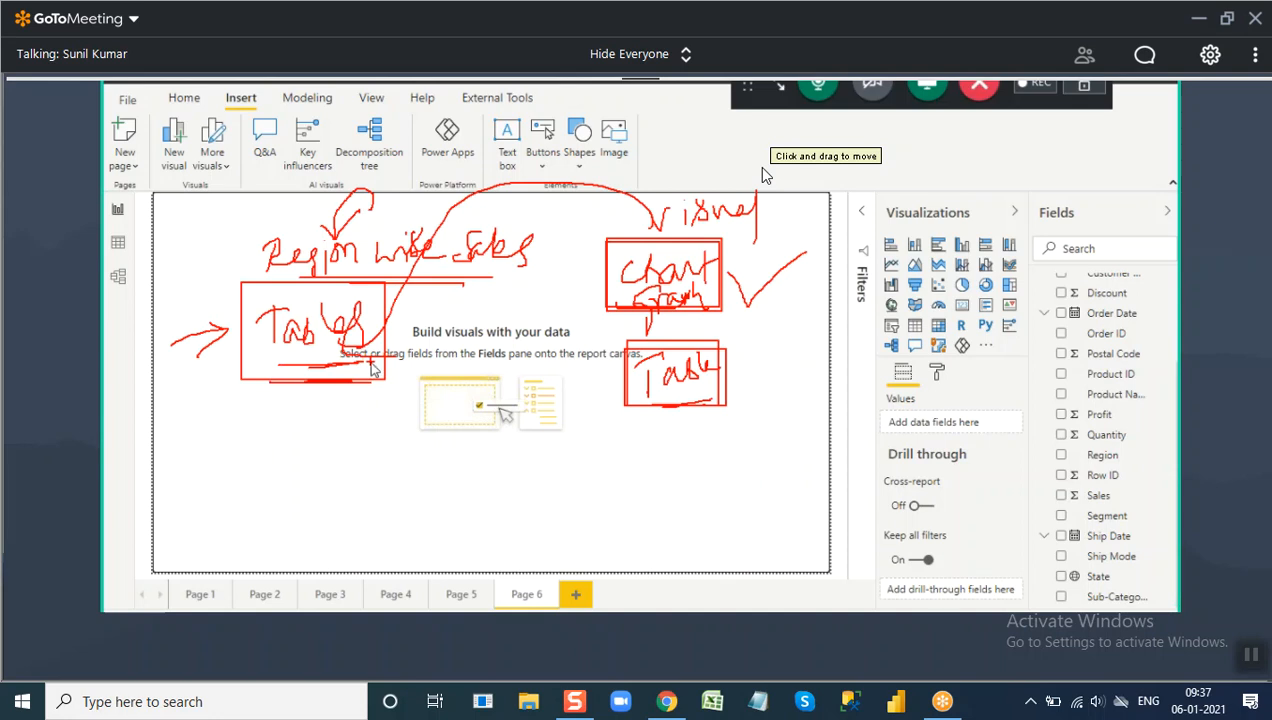
{"action": "key", "text": "Escape"}
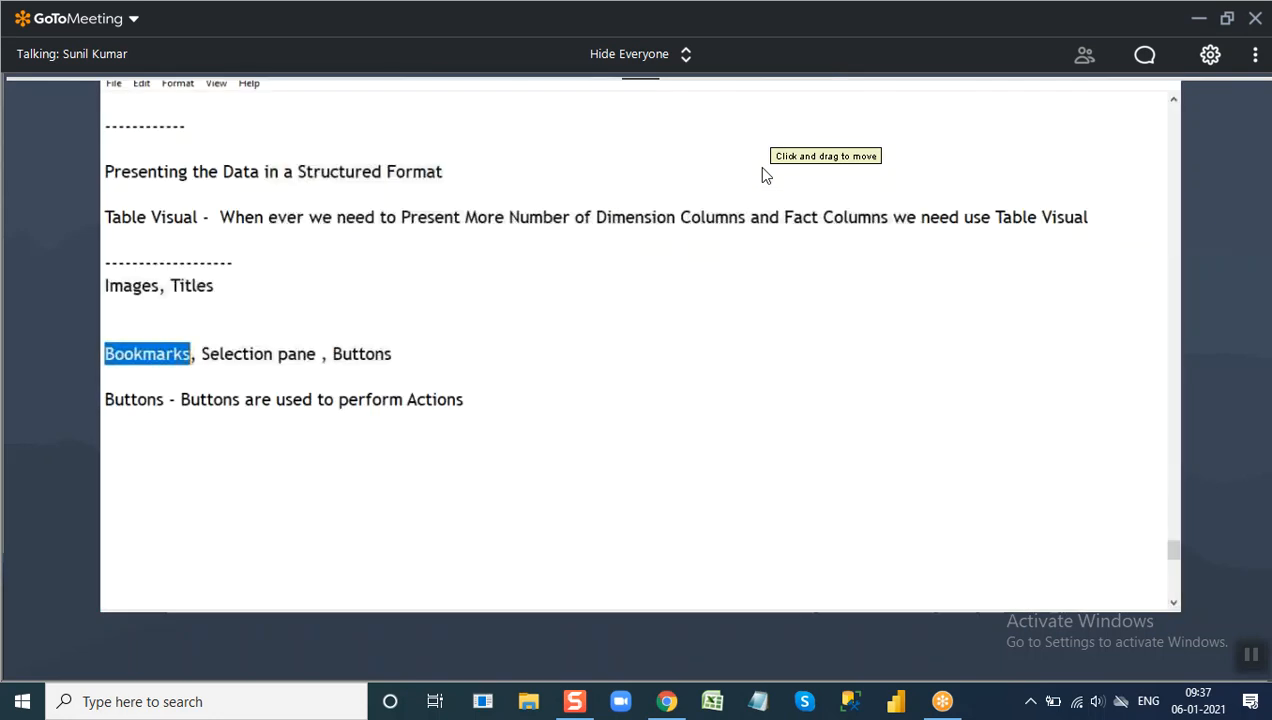
In the Notepad notes, add the line "Add 2 Buttons to Report Page" below the Buttons definition.
{"action": "left_click", "coordinate": [513, 406]}
{"action": "key", "text": "Return"}
{"action": "key", "text": "Return"}
{"action": "type", "text": "Ad "}
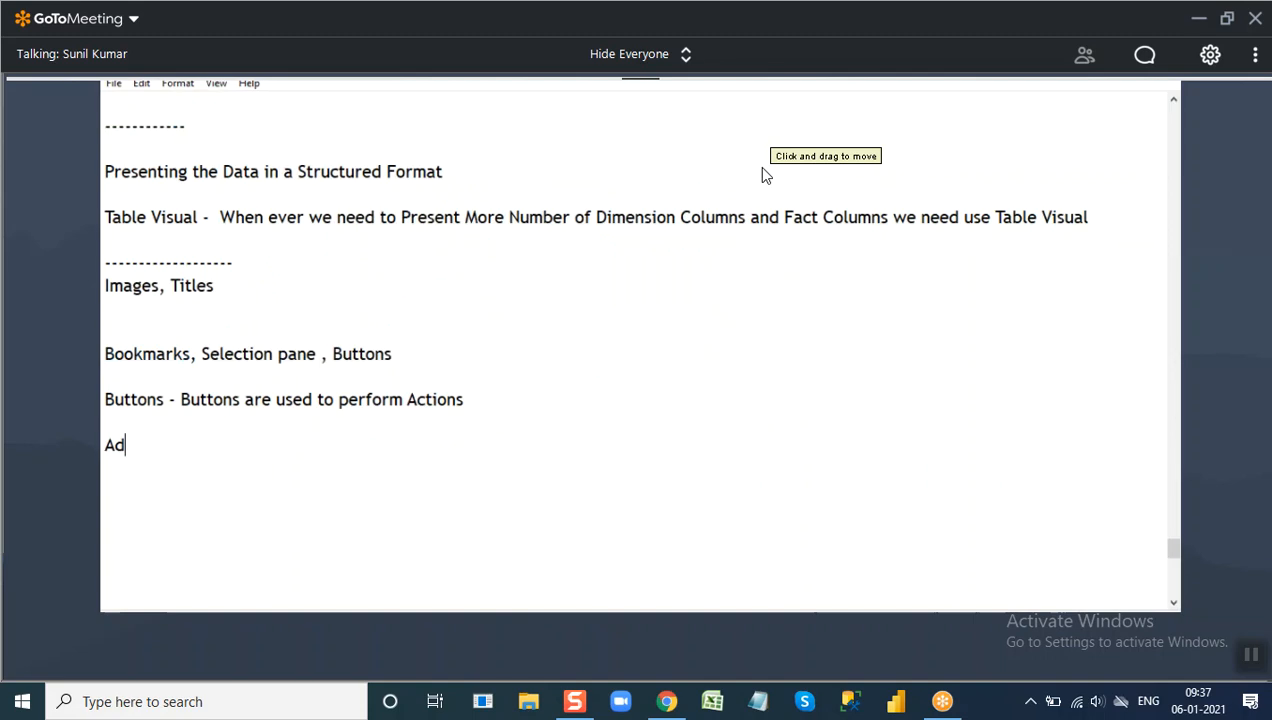
{"action": "type", "text": "d"}
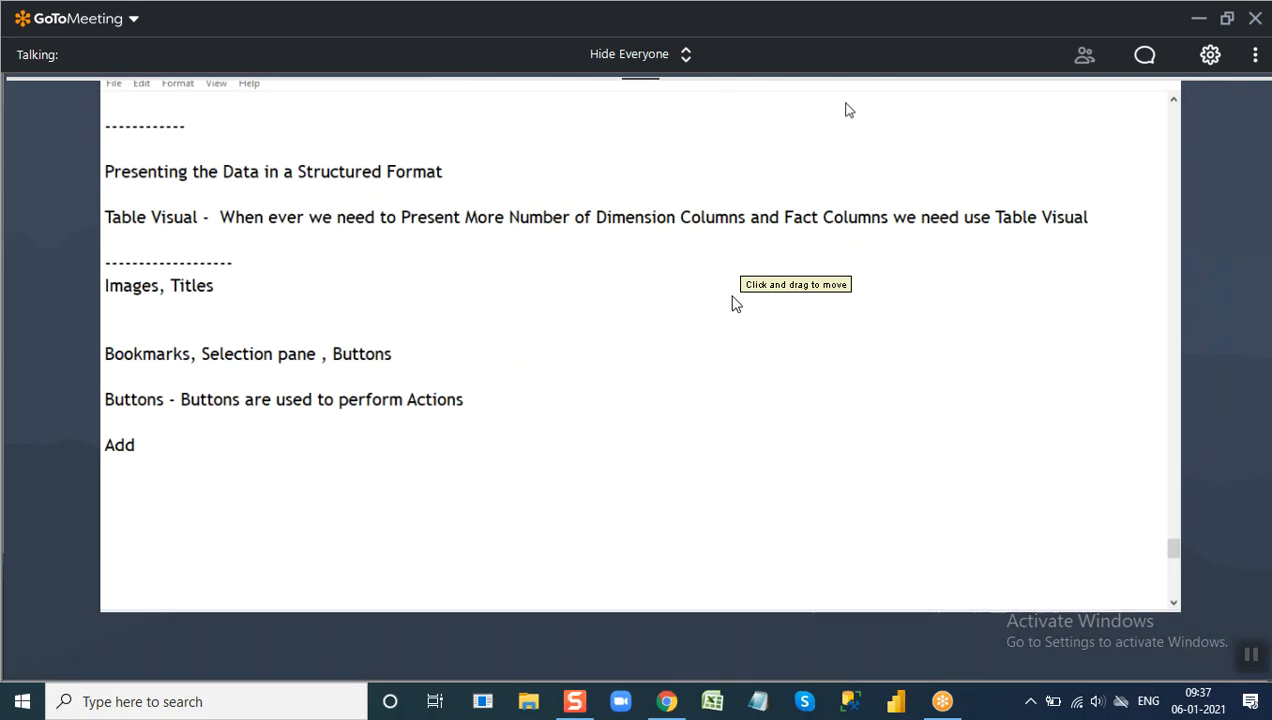
{"action": "left_click", "coordinate": [162, 446]}
{"action": "left_click", "coordinate": [178, 436]}
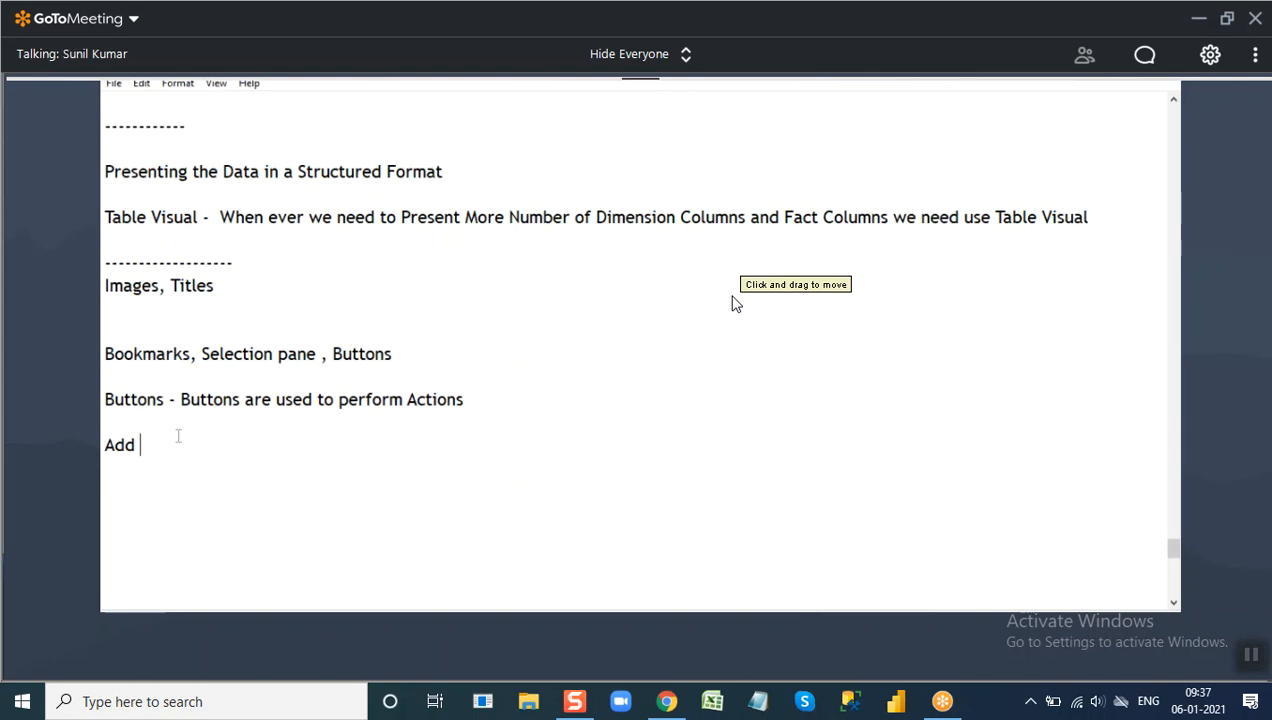
{"action": "type", "text": "2 Buttons to Report Page"}
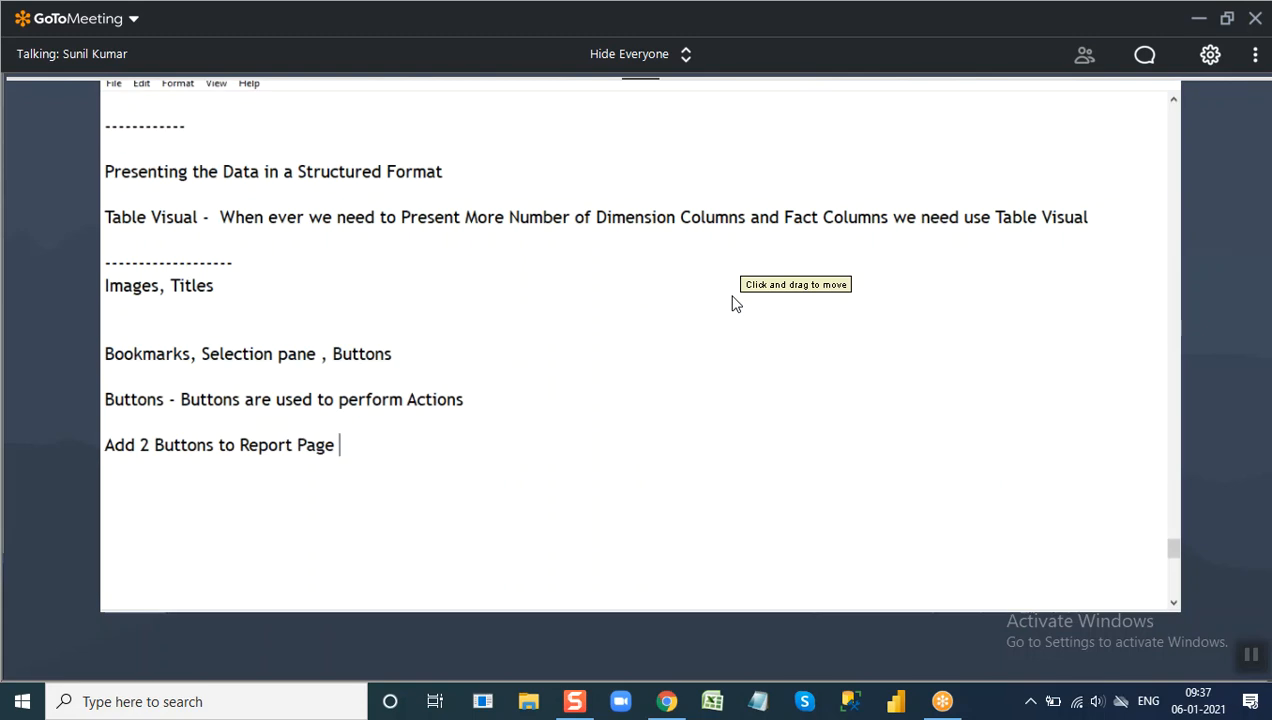
Add a new notes line reading "When I Click on One Button I want to See the Data in a Table Format".
{"action": "key", "text": "Return"}
{"action": "key", "text": "Return"}
{"action": "type", "text": "When I Click on "}
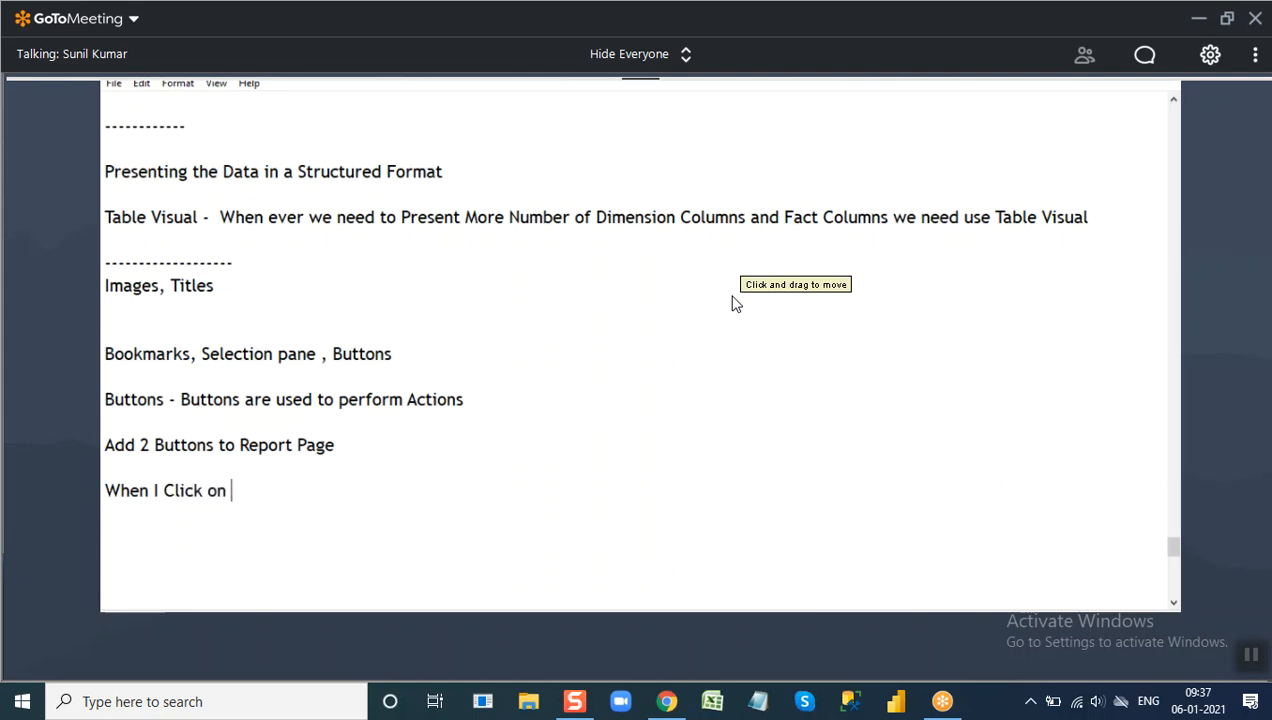
{"action": "type", "text": "One Butt"}
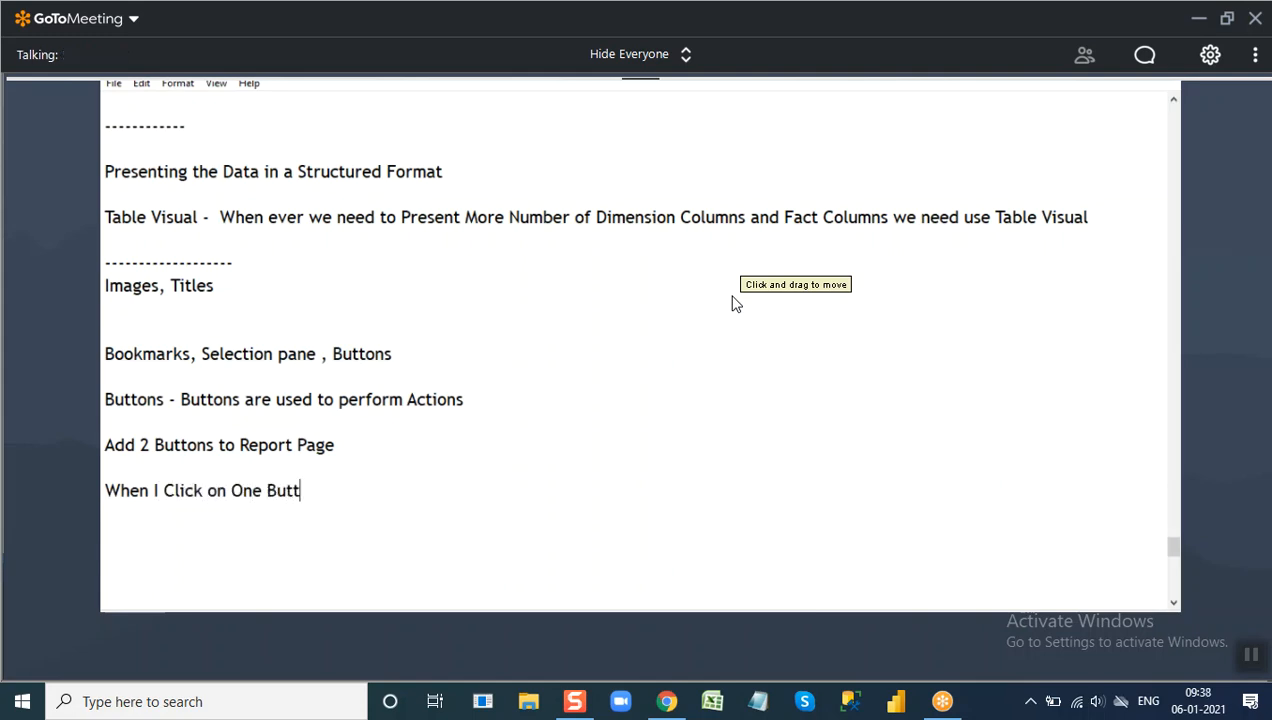
{"action": "type", "text": "on I want to See the"}
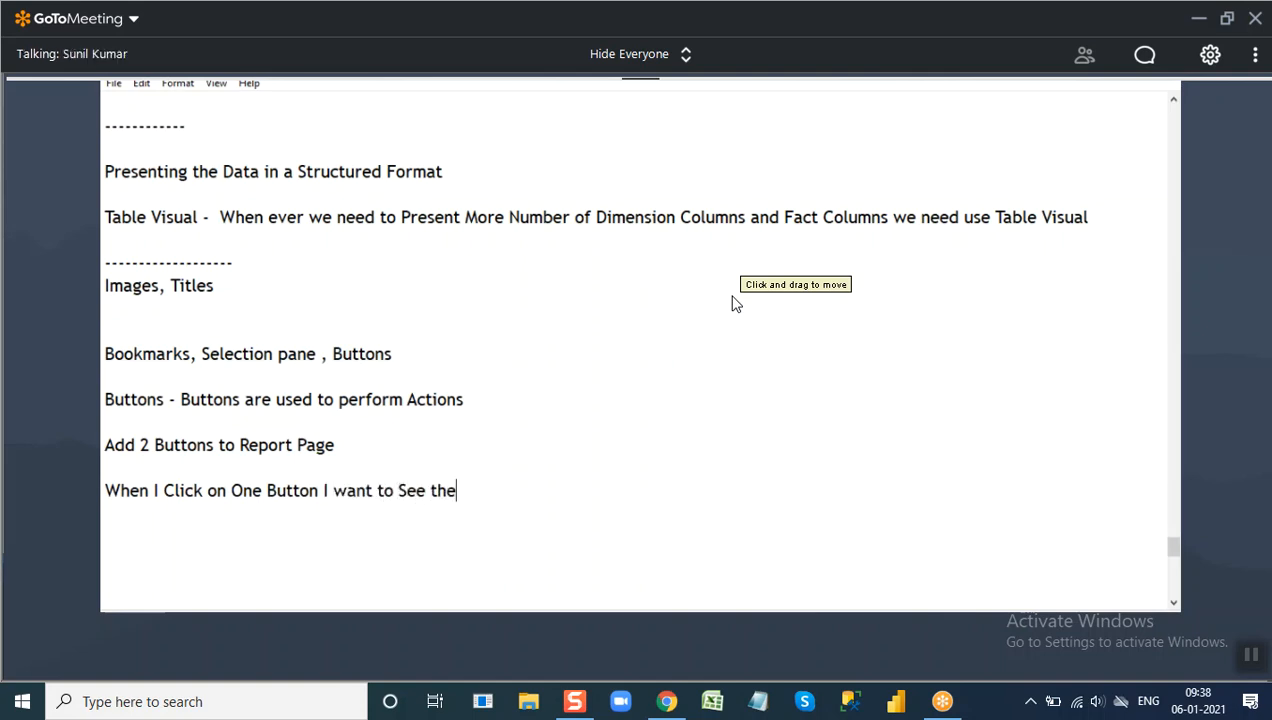
{"action": "type", "text": " Data in a Table Format"}
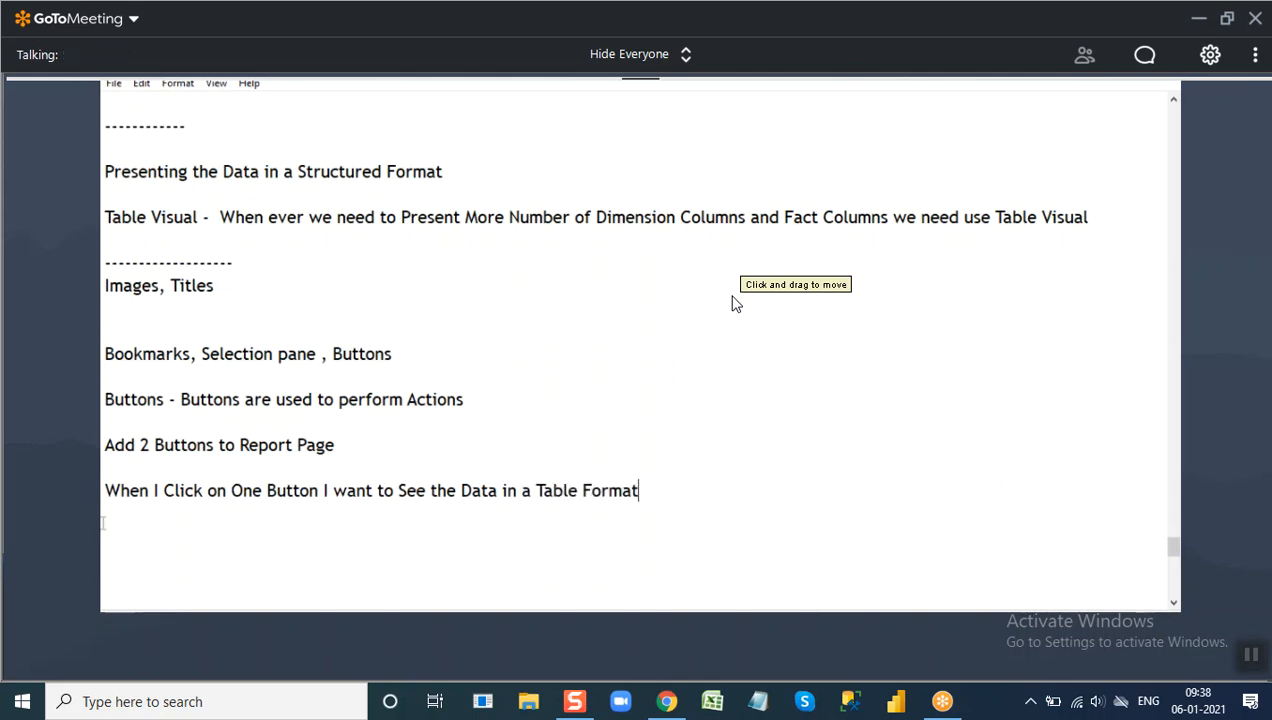
Copy "When I Click on" from the Table Format line onto a new notes line and continue it with "Another".
{"action": "key", "text": "Home"}
{"action": "key", "text": "shift+Right"}
{"action": "key", "text": "shift+Right"}
{"action": "key", "text": "shift+Right"}
{"action": "key", "text": "shift+Right"}
{"action": "key", "text": "shift+Right"}
{"action": "key", "text": "shift+Right"}
{"action": "key", "text": "shift+Right"}
{"action": "key", "text": "shift+Right"}
{"action": "key", "text": "shift+Right"}
{"action": "key", "text": "shift+Right"}
{"action": "key", "text": "shift+Right"}
{"action": "key", "text": "shift+Right"}
{"action": "key", "text": "shift+Right"}
{"action": "key", "text": "shift+Right"}
{"action": "key", "text": "shift+Right"}
{"action": "key", "text": "ctrl+c"}
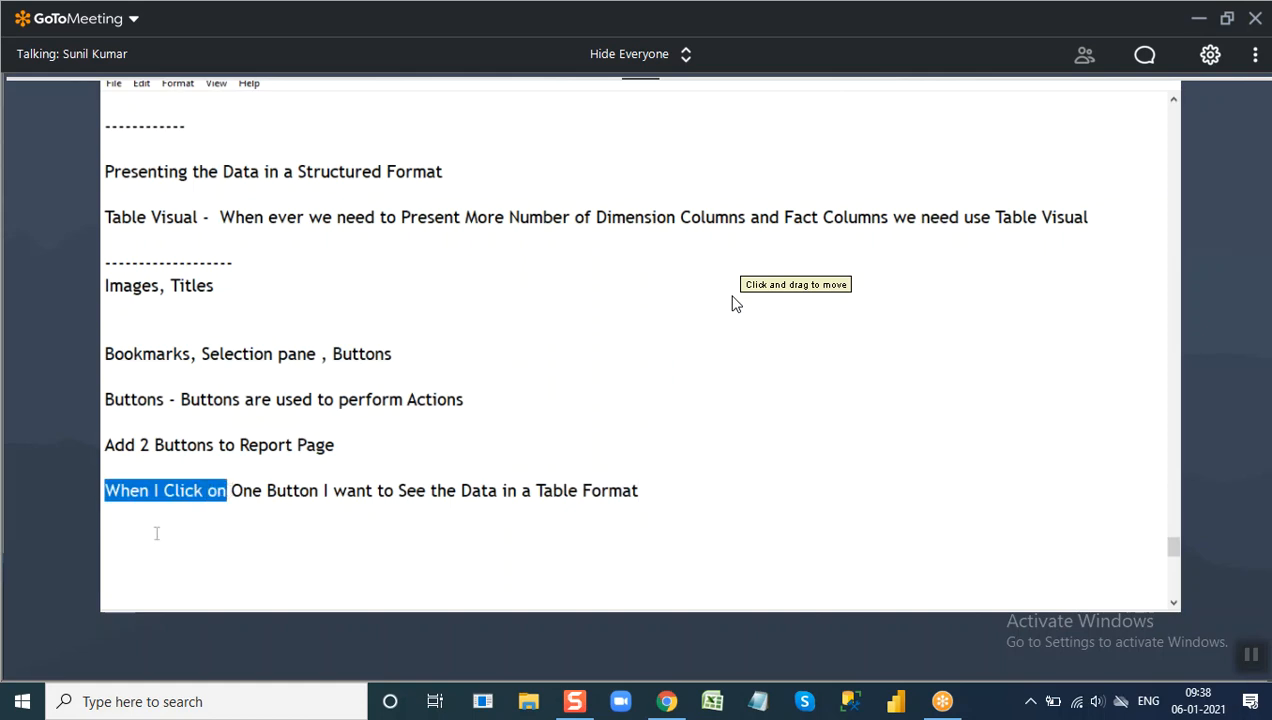
{"action": "key", "text": "End"}
{"action": "key", "text": "Return"}
{"action": "key", "text": "Return"}
{"action": "key", "text": "ctrl+v"}
{"action": "type", "text": "Another "}
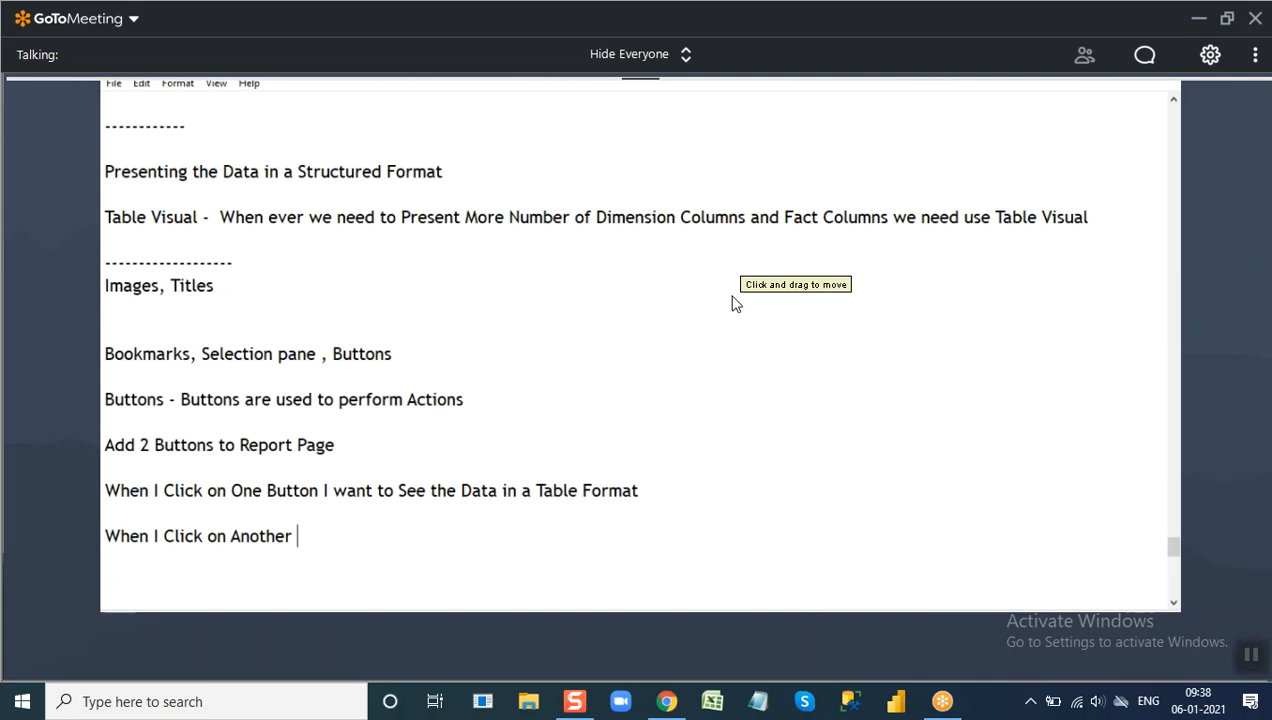
Complete the new line as "When I Click on Another Button I Want to See the Data in a Visual Format", correcting the misspelled "Button".
{"action": "type", "text": "Butto"}
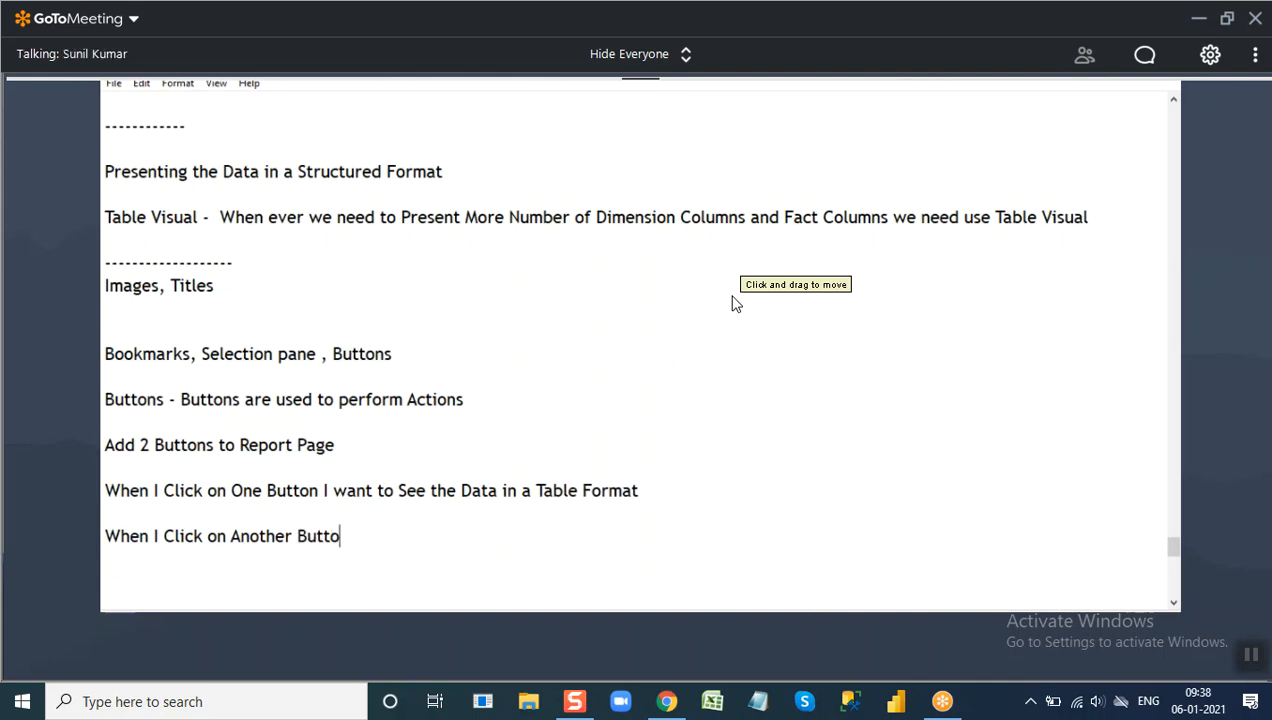
{"action": "type", "text": "pn I Want to See the"}
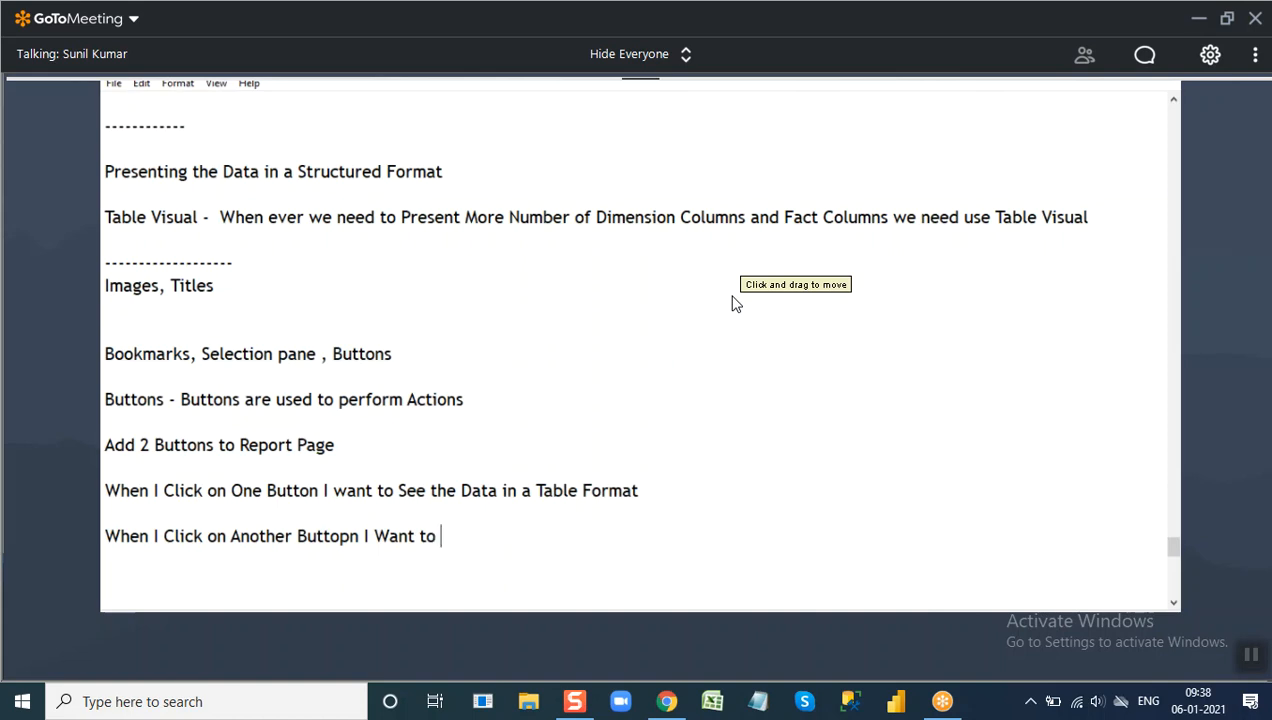
{"action": "type", "text": " Da"}
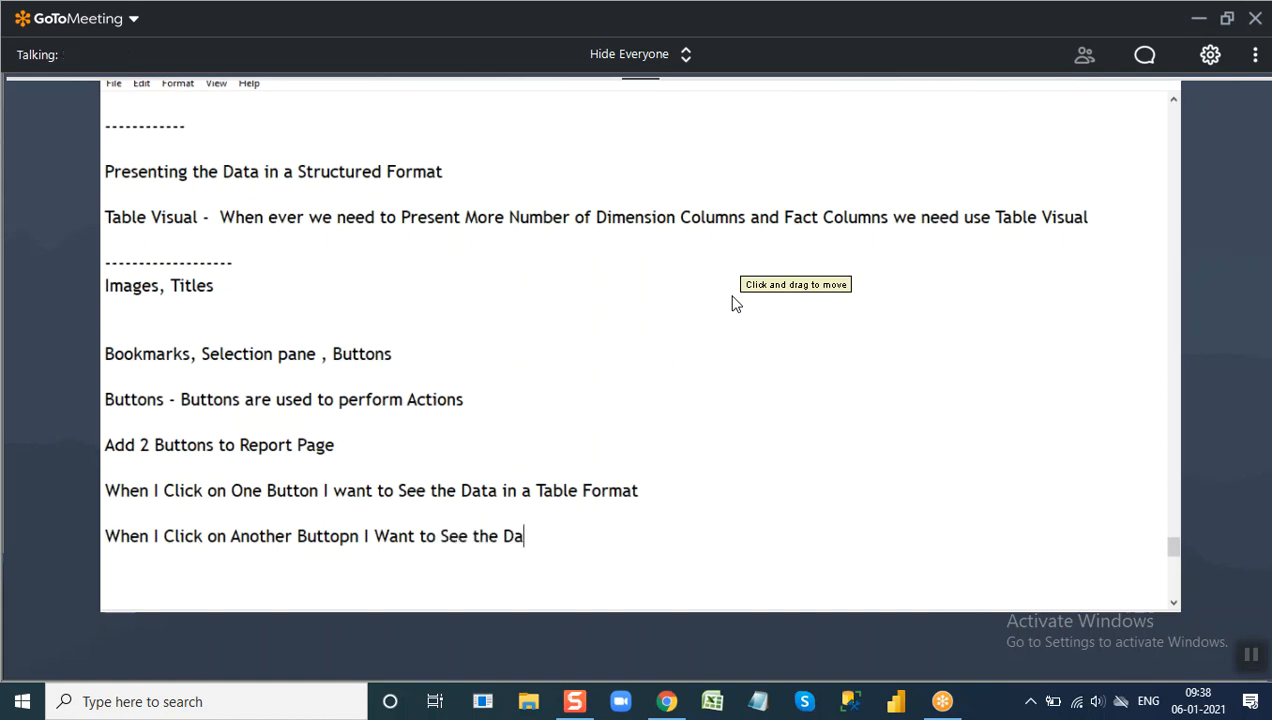
{"action": "type", "text": "ta in  a Visuals"}
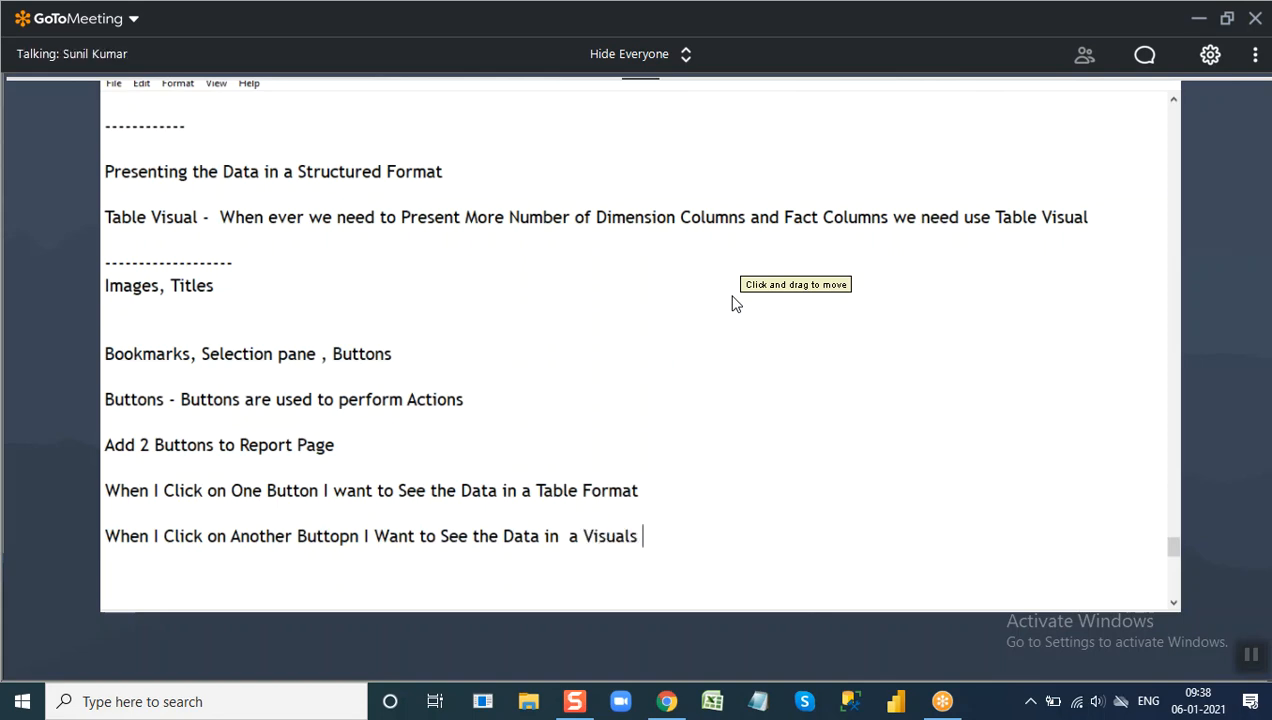
{"action": "key", "text": "BackSpace"}
{"action": "type", "text": "Format"}
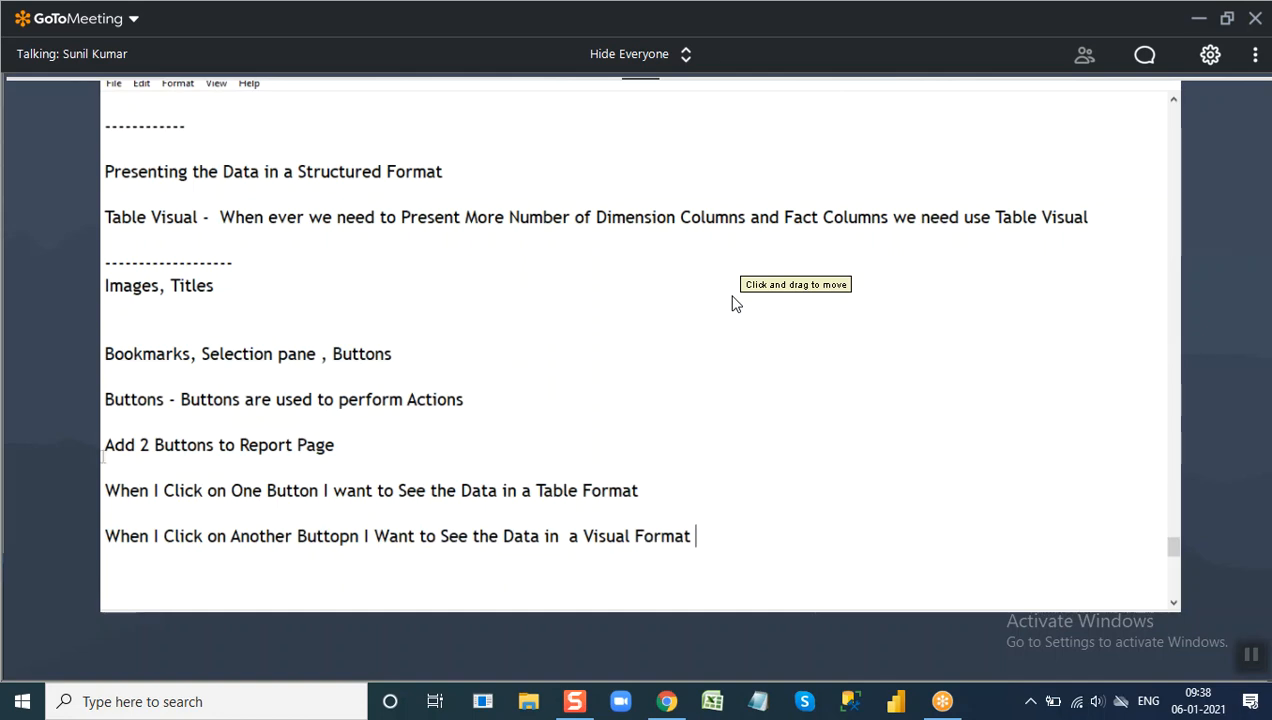
{"action": "left_click_drag", "start_coordinate": [114, 445], "coordinate": [334, 445]}
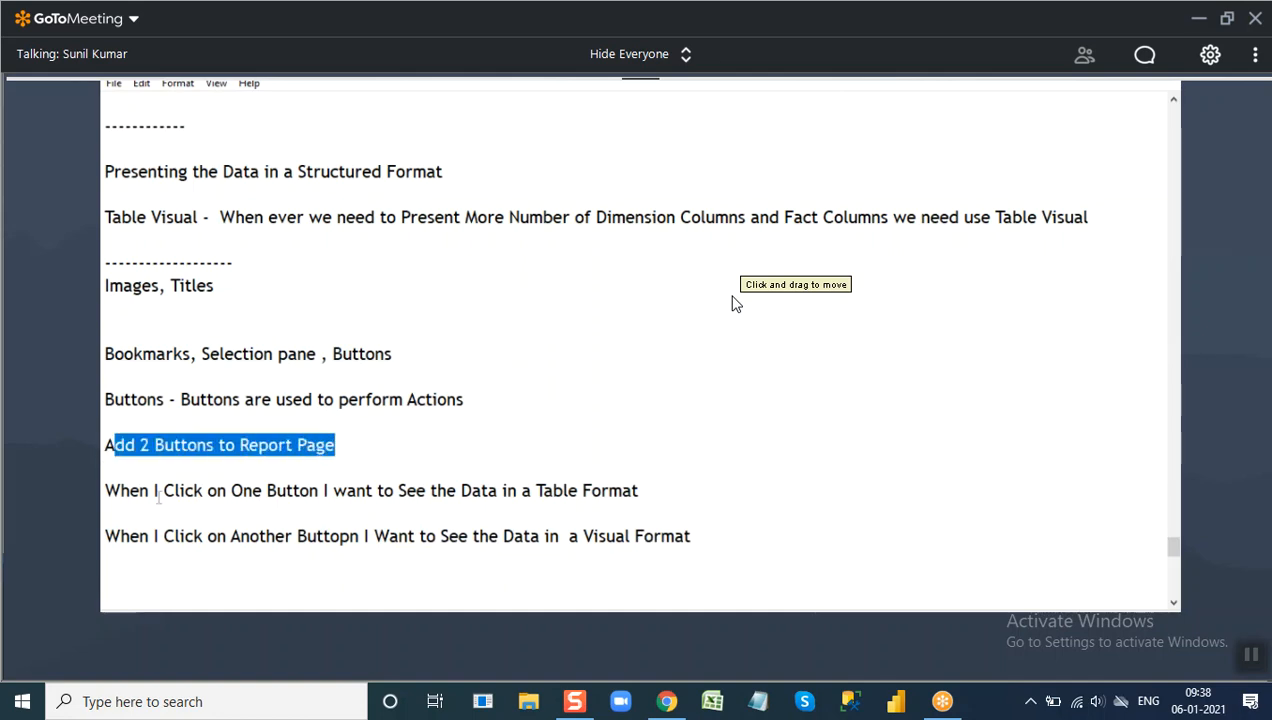
{"action": "left_click_drag", "start_coordinate": [155, 490], "coordinate": [302, 490]}
{"action": "left_click_drag", "start_coordinate": [502, 490], "coordinate": [640, 490]}
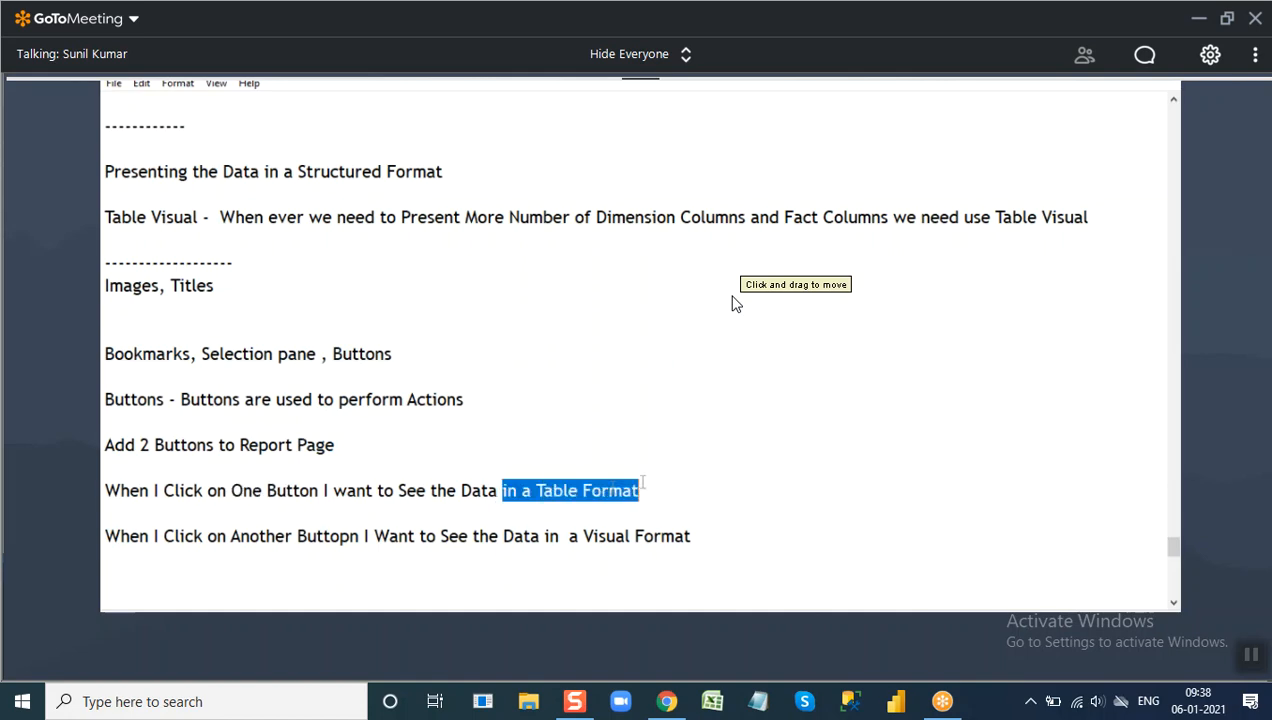
{"action": "left_click_drag", "start_coordinate": [105, 536], "coordinate": [330, 537]}
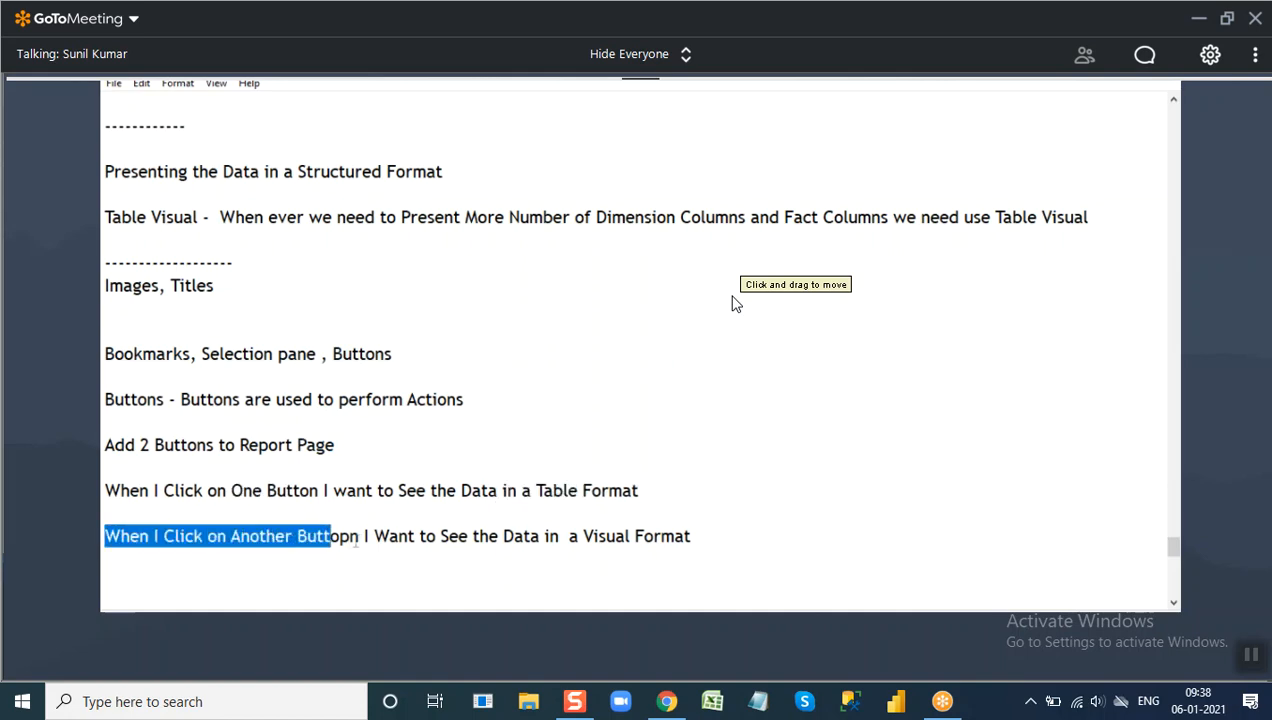
{"action": "left_click", "coordinate": [351, 536]}
{"action": "key", "text": "BackSpace"}
{"action": "left_click_drag", "start_coordinate": [684, 536], "coordinate": [105, 445]}
{"action": "left_click_drag", "start_coordinate": [113, 354], "coordinate": [322, 354]}
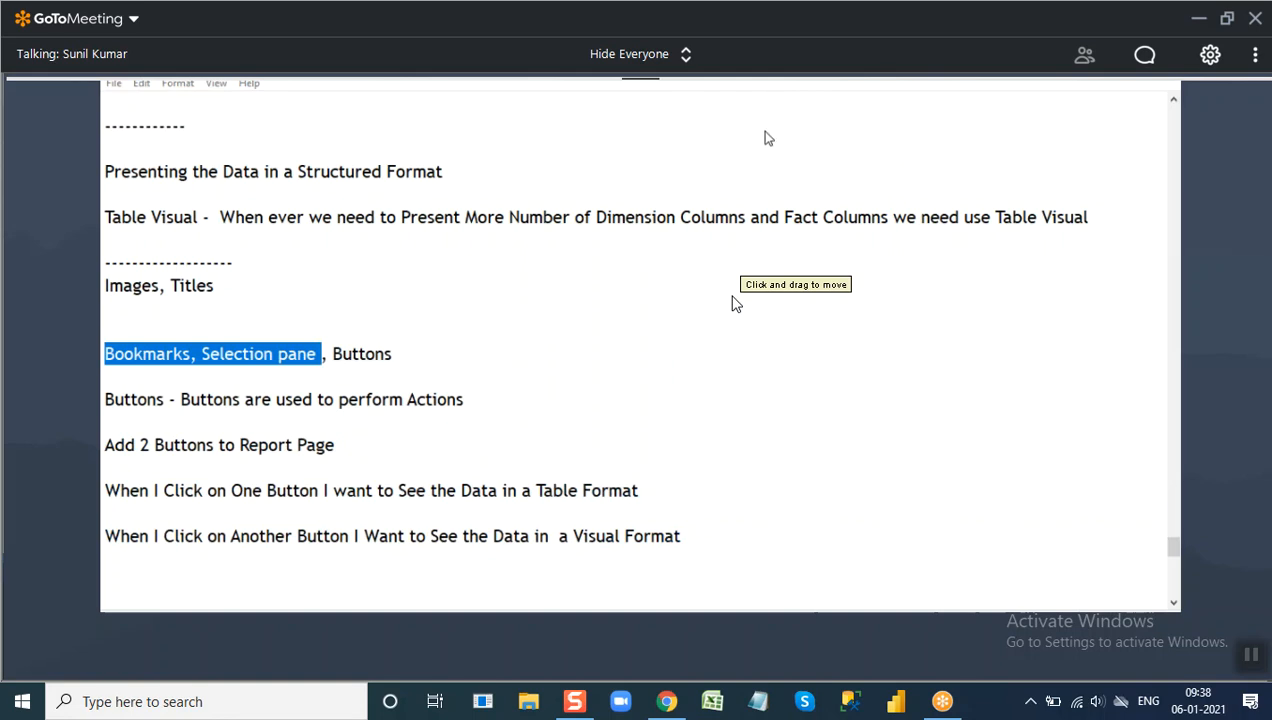
{"action": "double_click", "coordinate": [147, 354]}
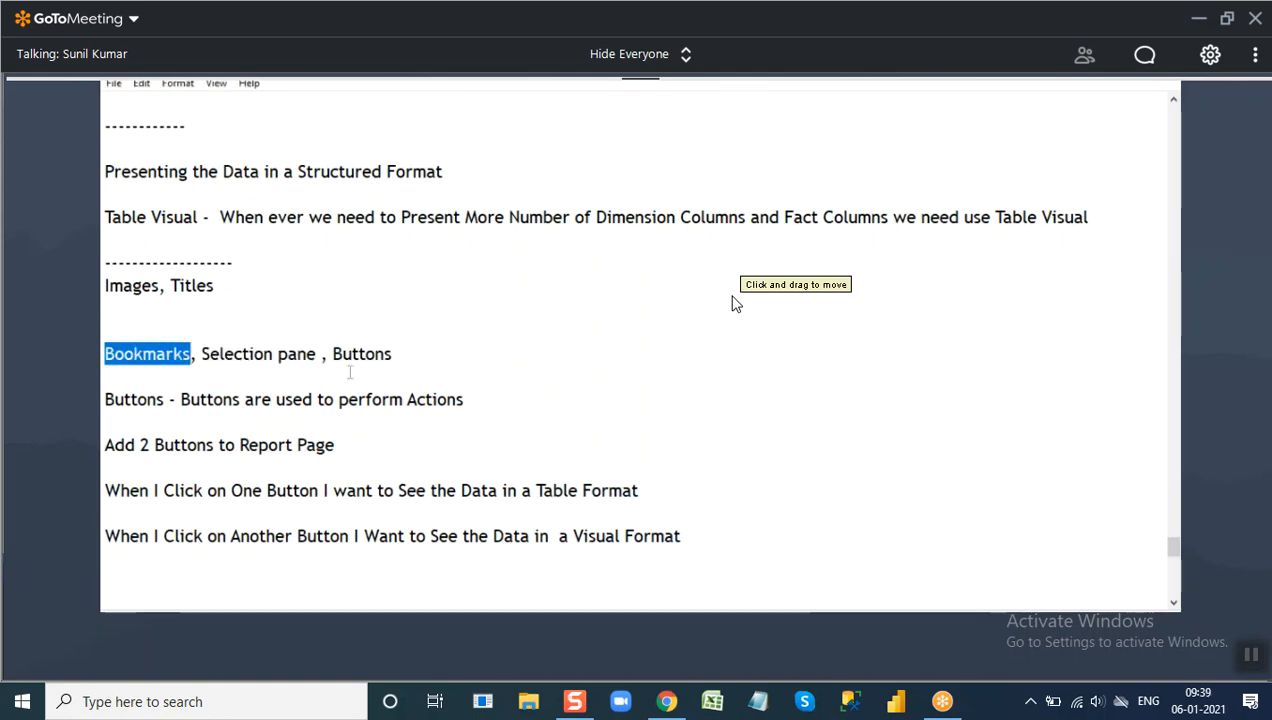
Below the button notes, add a dashed separator and the definition "Bookmarks - Bookmarks is used to Save the State of the Page".
{"action": "scroll", "coordinate": [348, 370], "scroll_direction": "down", "scroll_amount": 4}
{"action": "left_click", "coordinate": [153, 308]}
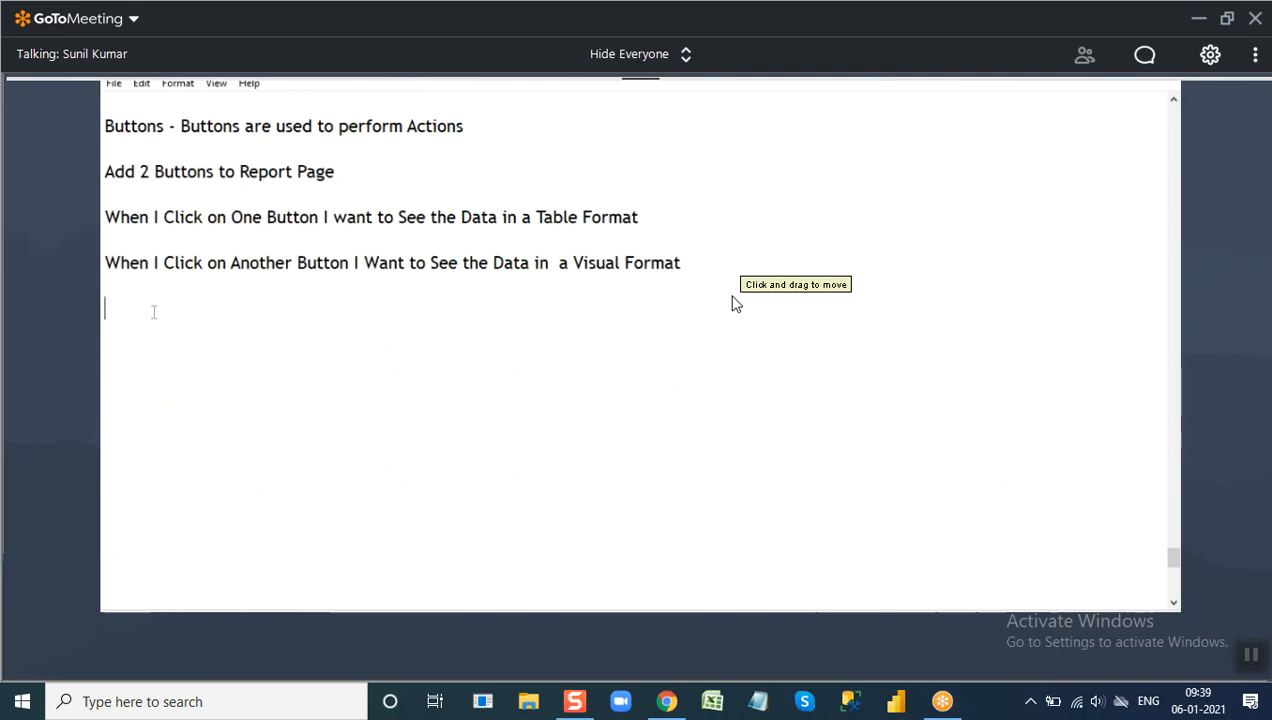
{"action": "type", "text": "--------  "}
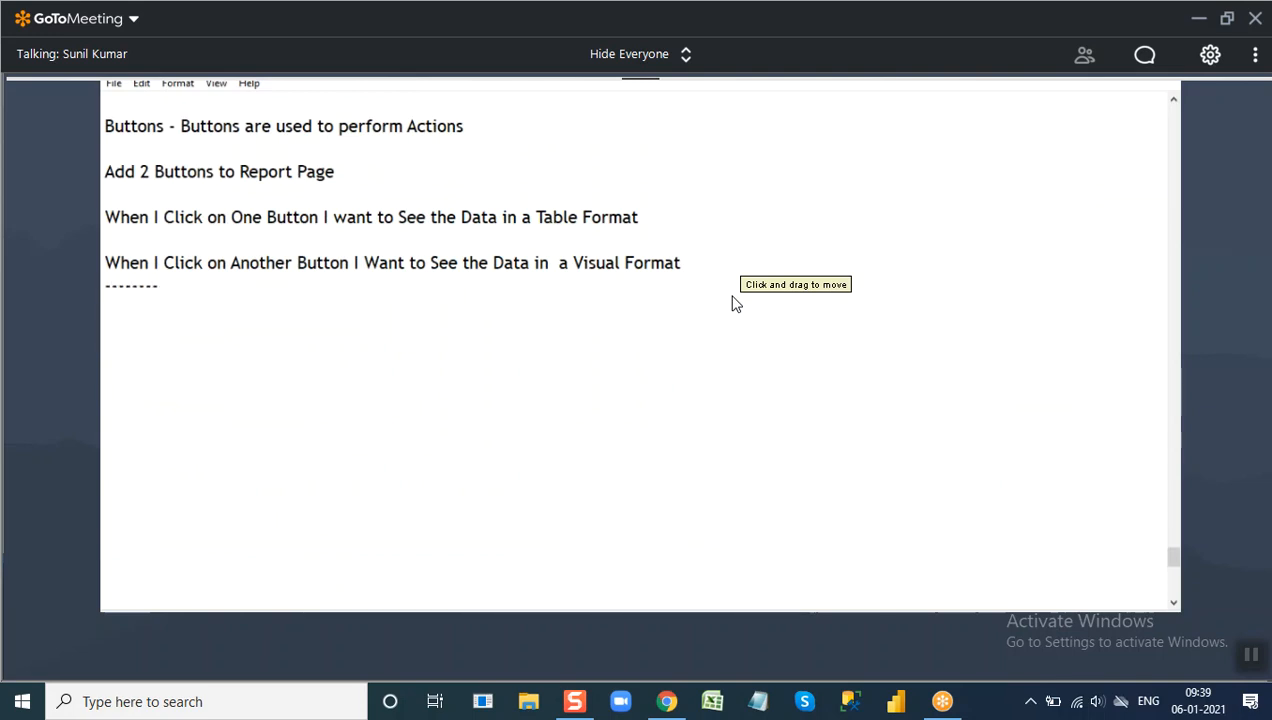
{"action": "type", "text": "Bookmarks -"}
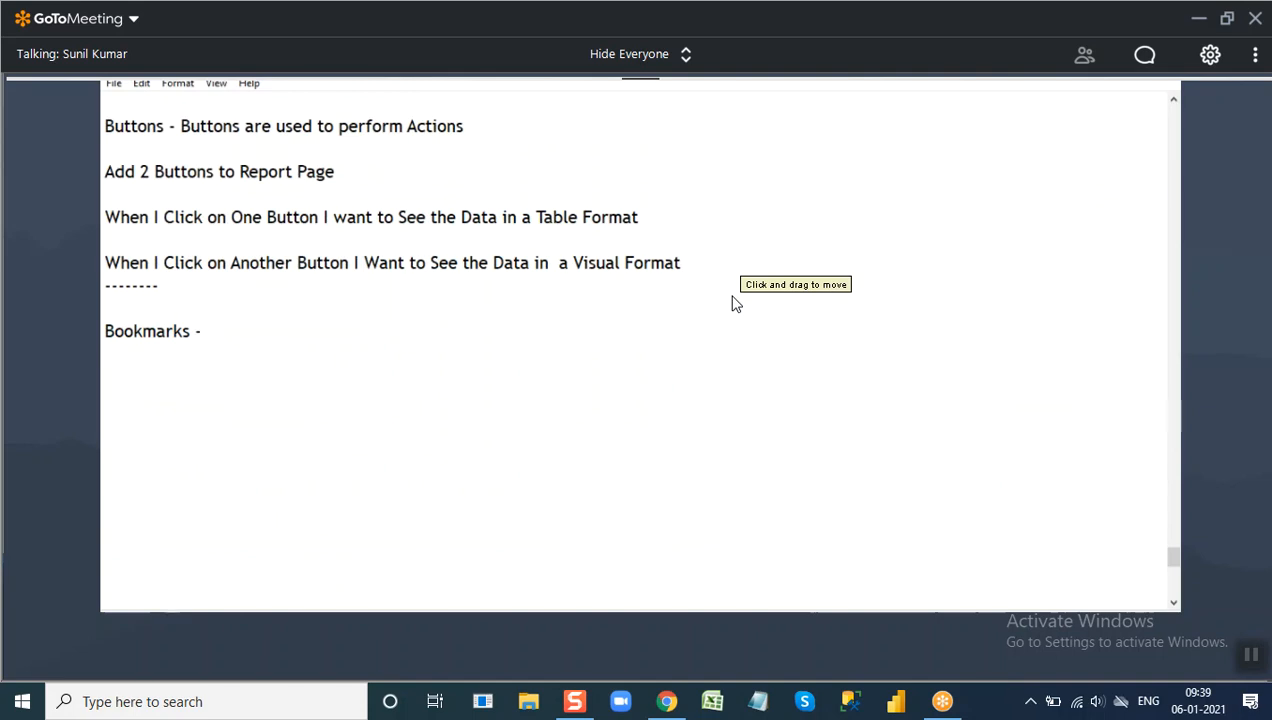
{"action": "type", "text": " Bookmarks is use"}
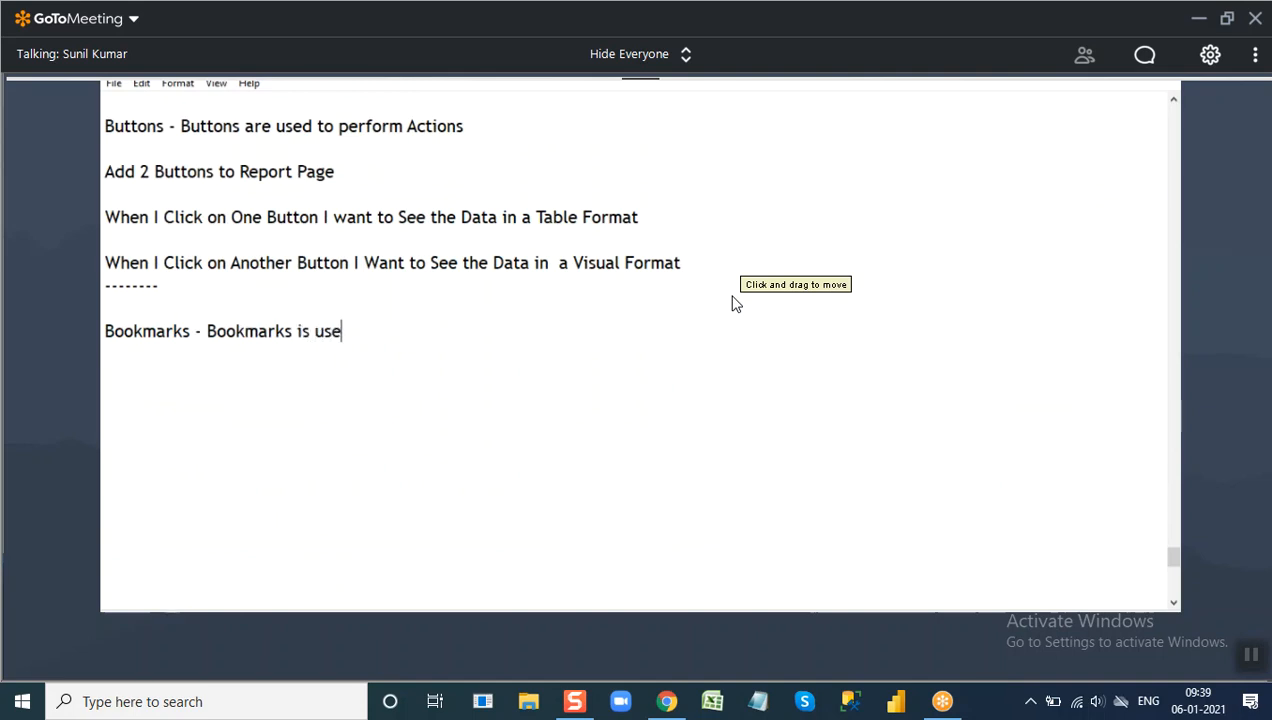
{"action": "type", "text": "d  to Save"}
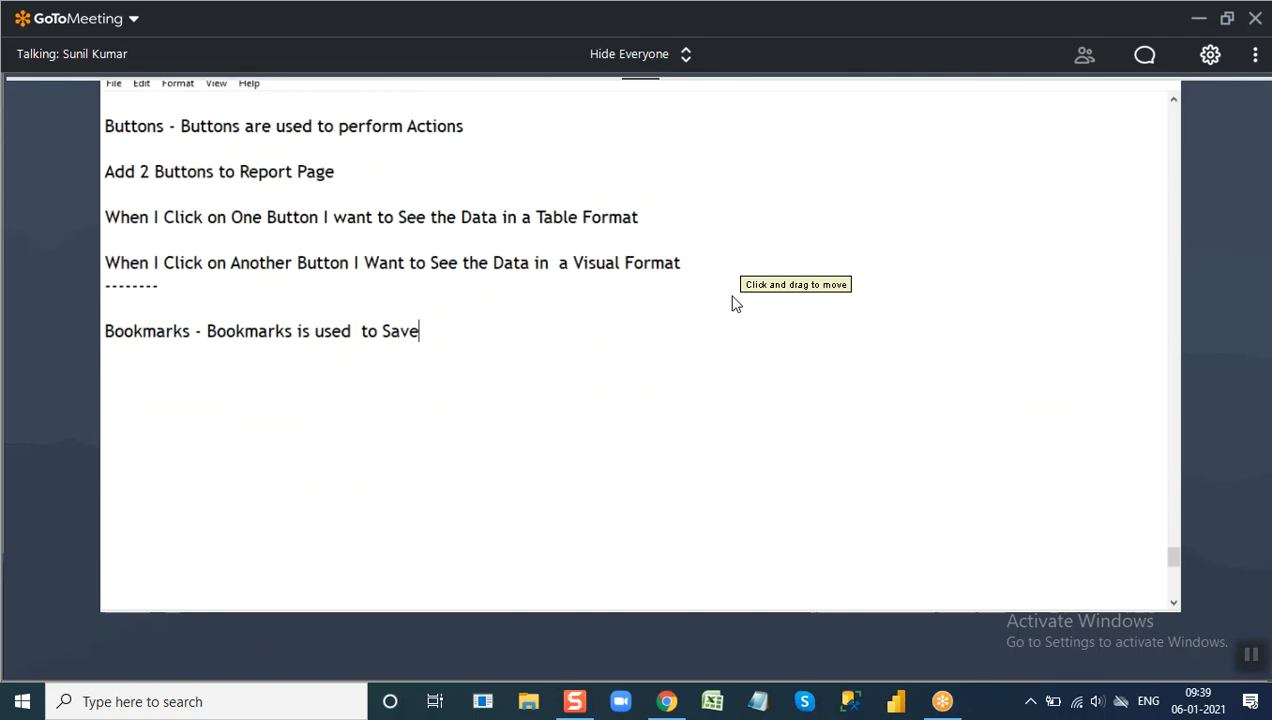
{"action": "type", "text": " thee"}
{"action": "key", "text": "BackSpace"}
{"action": "type", "text": "State "}
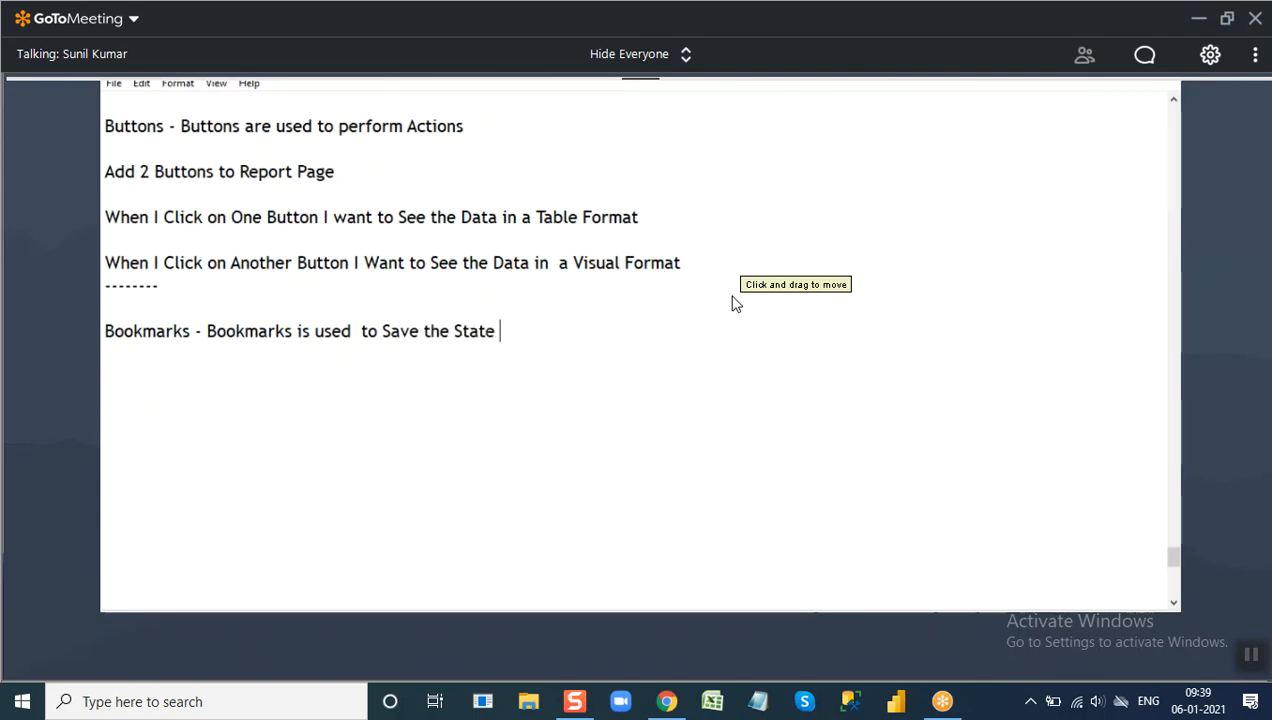
{"action": "type", "text": "of the Pag"}
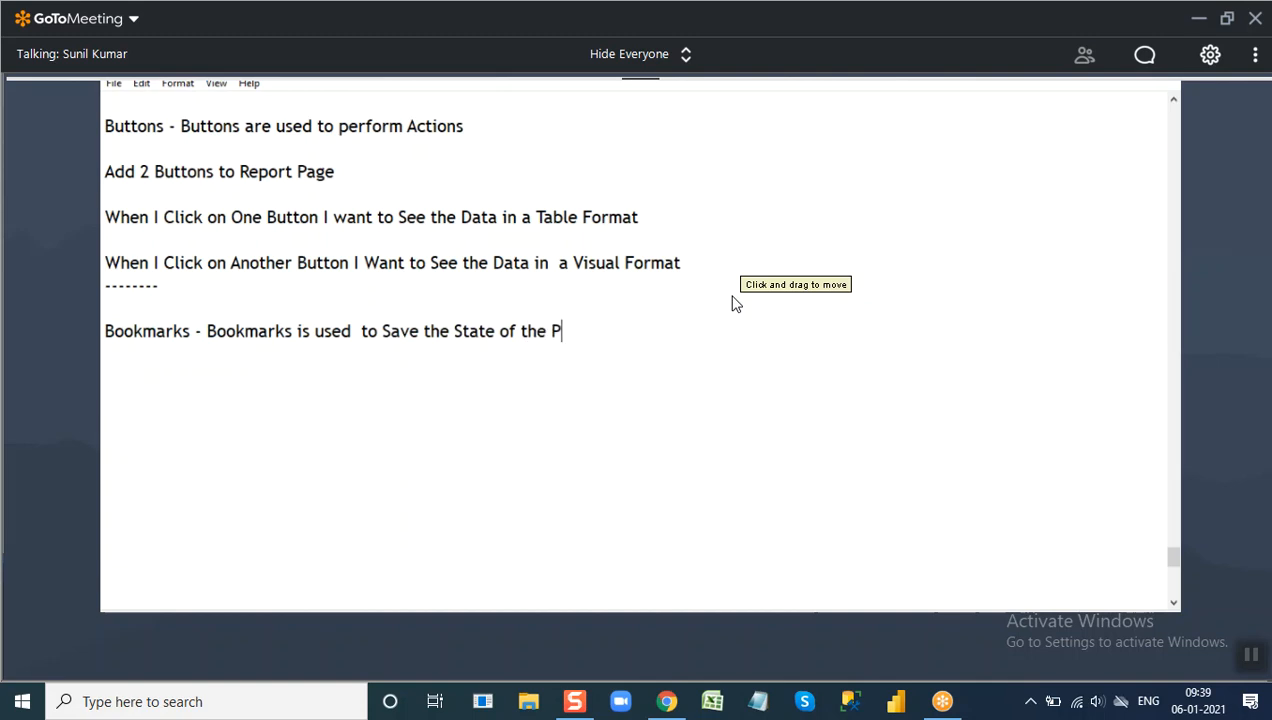
{"action": "type", "text": "e"}
Switch to the browser to examine the abtrainings.com page address as a bookmark example, and return to the Bookmarks definition in Notepad.
{"action": "left_click_drag", "start_coordinate": [285, 333], "coordinate": [596, 330]}
{"action": "left_click_drag", "start_coordinate": [331, 331], "coordinate": [548, 331]}
{"action": "left_click_drag", "start_coordinate": [112, 331], "coordinate": [218, 331]}
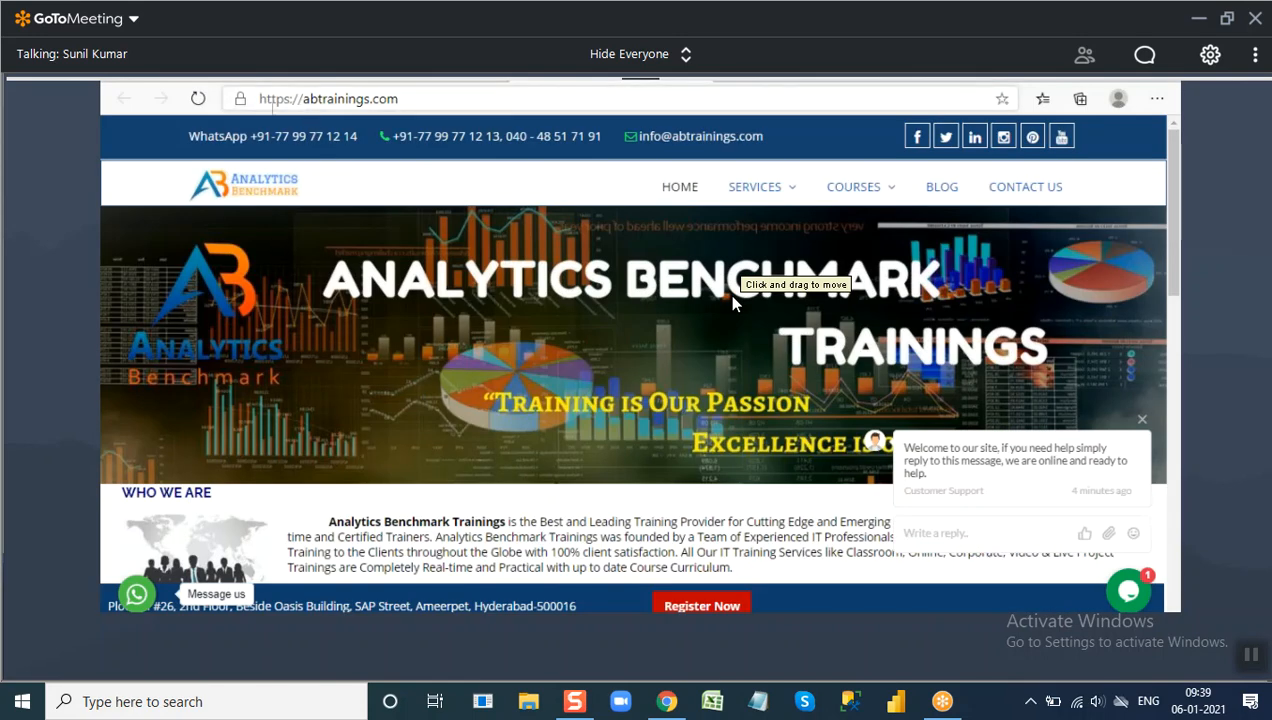
{"action": "left_click_drag", "start_coordinate": [264, 98], "coordinate": [404, 100]}
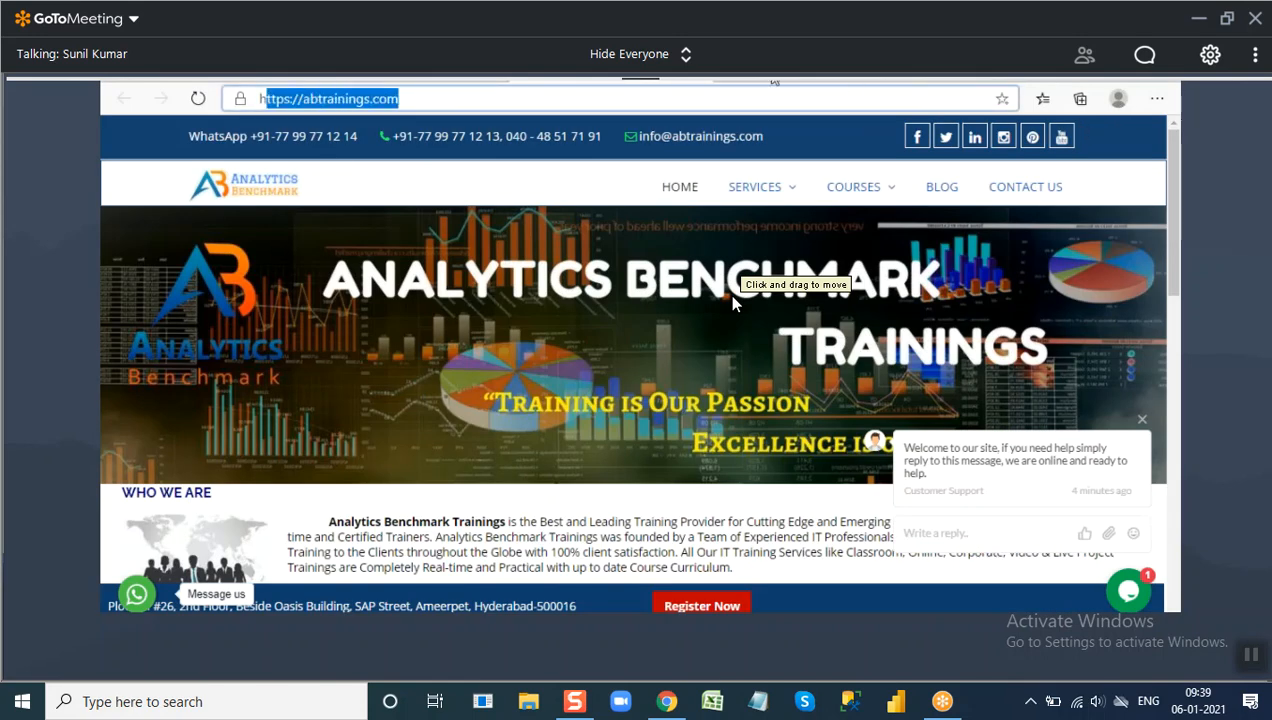
{"action": "left_click", "coordinate": [760, 78]}
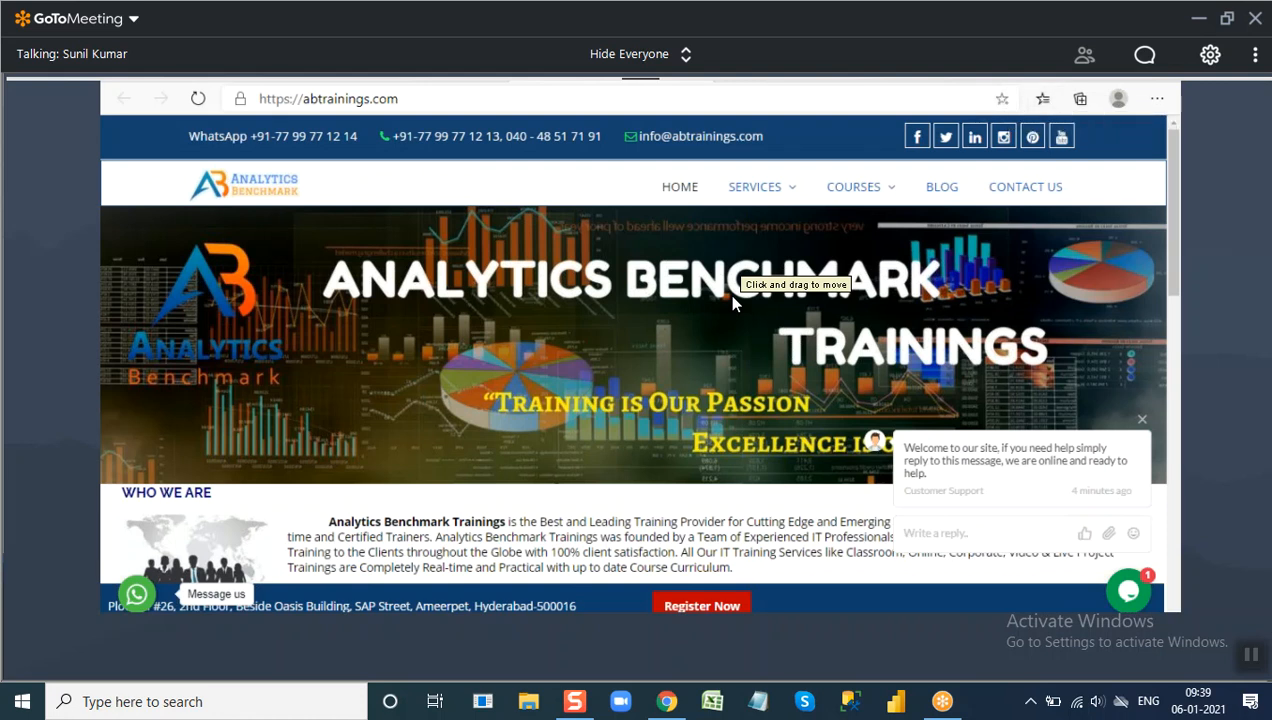
{"action": "key", "text": "alt+Tab"}
{"action": "left_click_drag", "start_coordinate": [157, 333], "coordinate": [592, 337]}
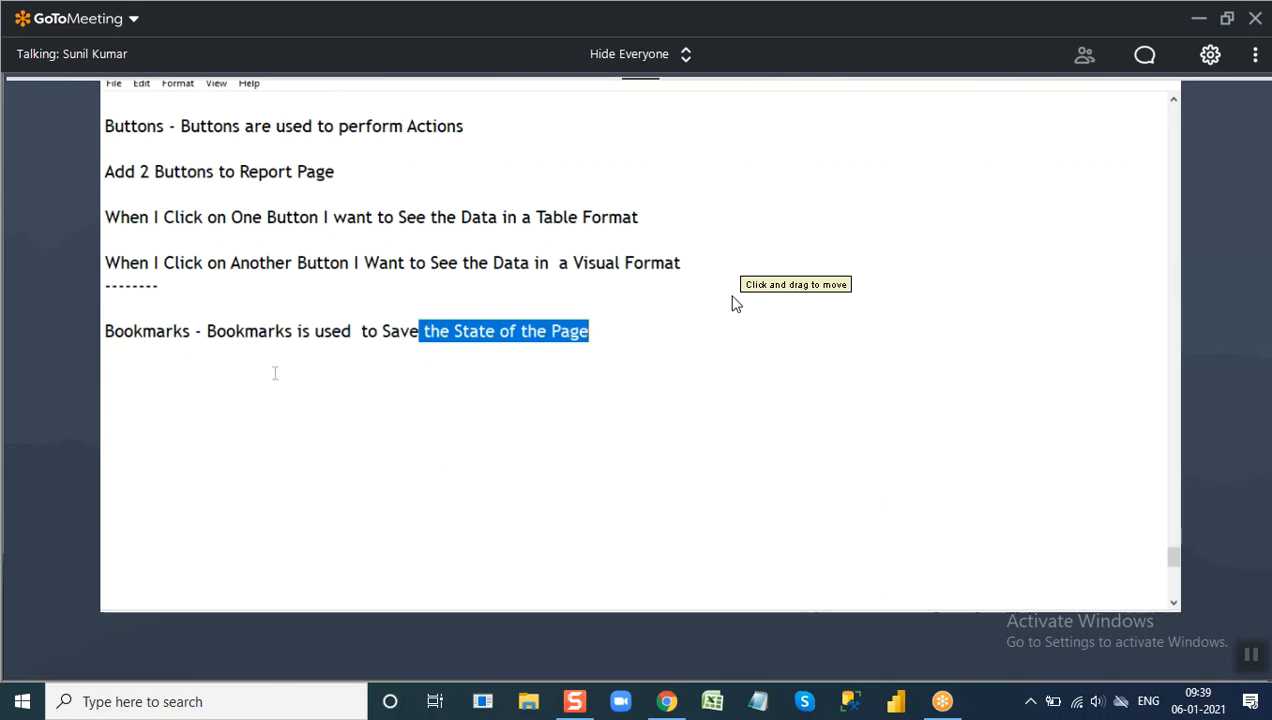
Copy "Selection pane" from the topics line onto a new line below the Bookmarks definition.
{"action": "scroll", "coordinate": [276, 371], "scroll_direction": "up", "scroll_amount": 2}
{"action": "left_click_drag", "start_coordinate": [201, 217], "coordinate": [318, 217]}
{"action": "key", "text": "ctrl+c"}
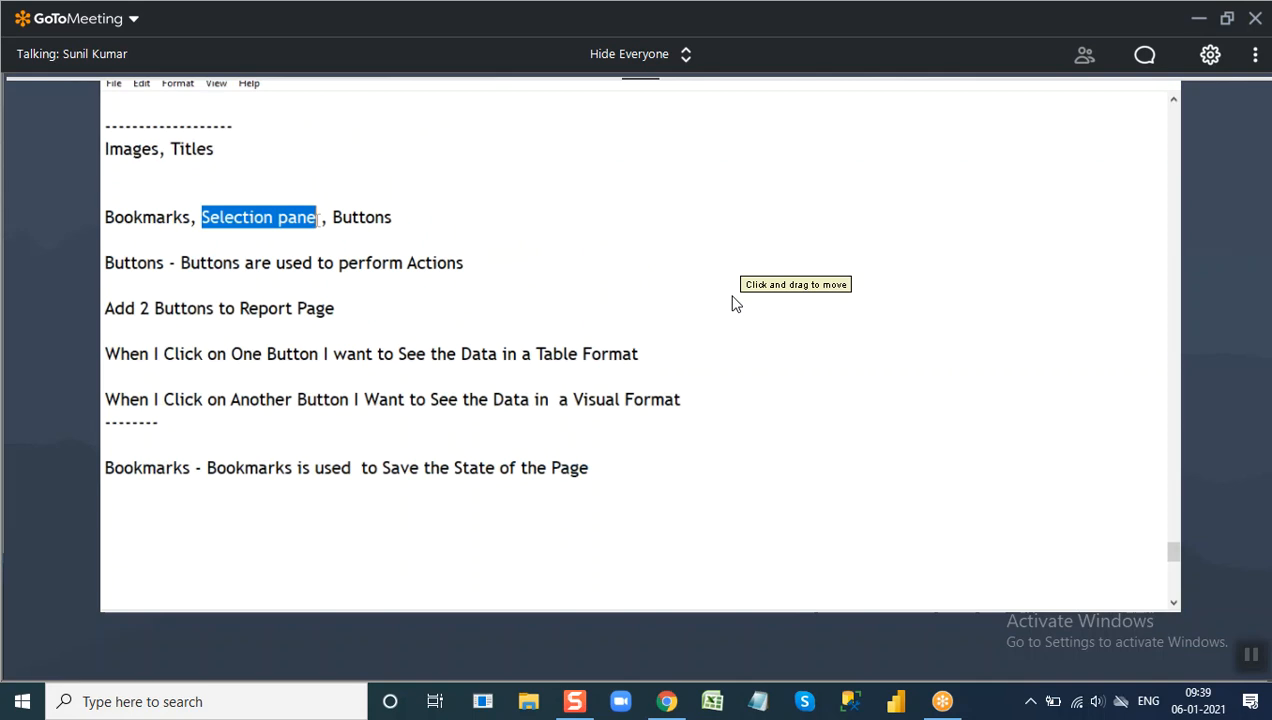
{"action": "left_click", "coordinate": [143, 498]}
{"action": "key", "text": "Return"}
{"action": "key", "text": "ctrl+v"}
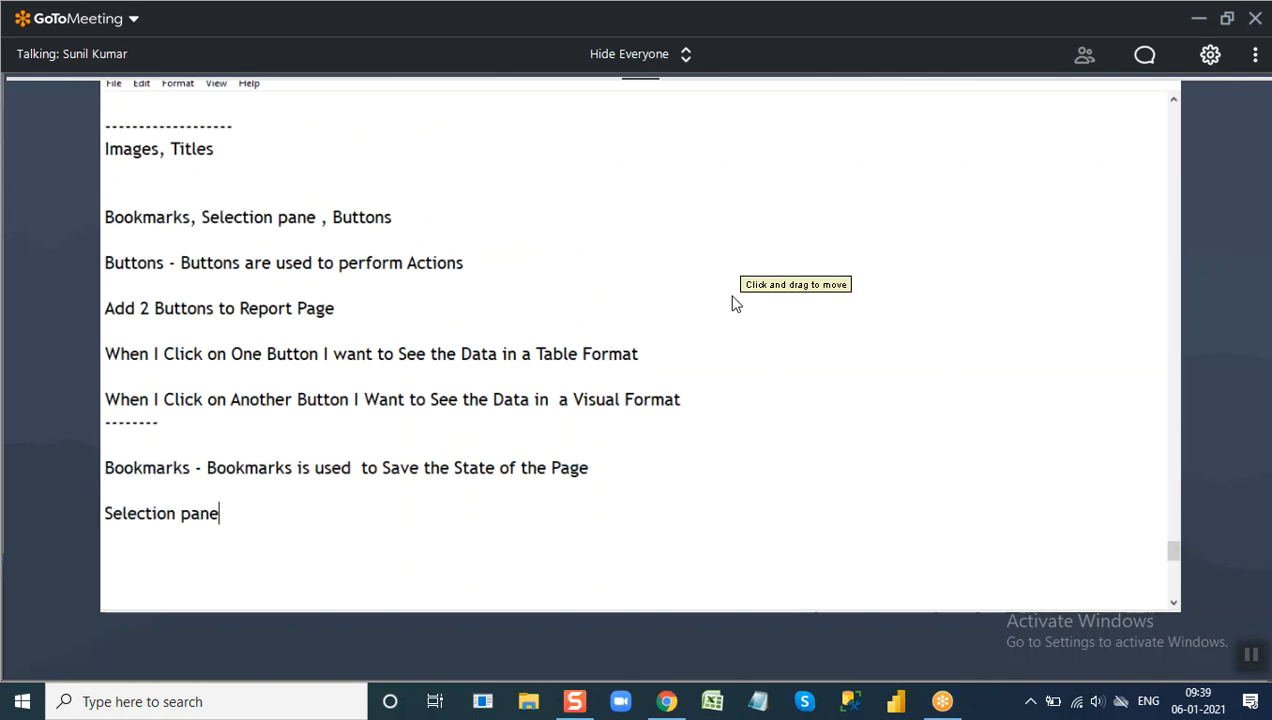
Complete the new line as "Selection pane - Selection pane is used to Show / Hide Visuals".
{"action": "type", "text": "-"}
{"action": "key", "text": "ctrl+v"}
{"action": "type", "text": "is used"}
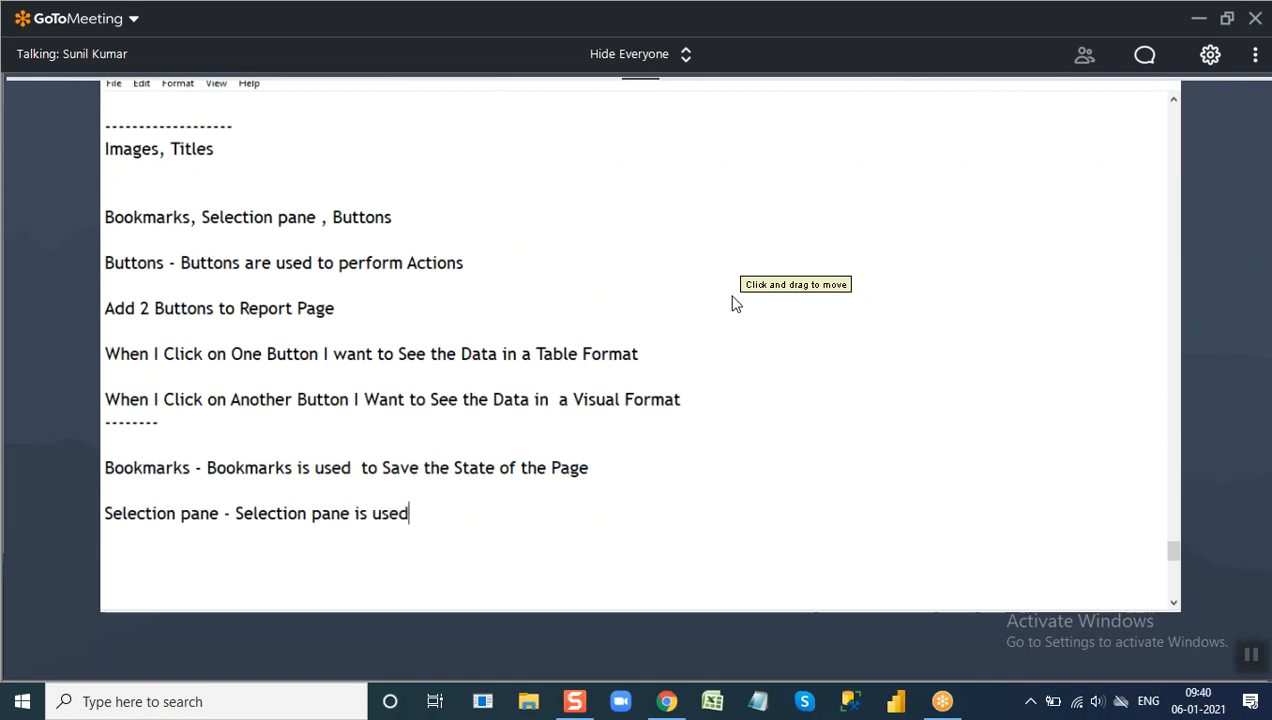
{"action": "type", "text": " to Show "}
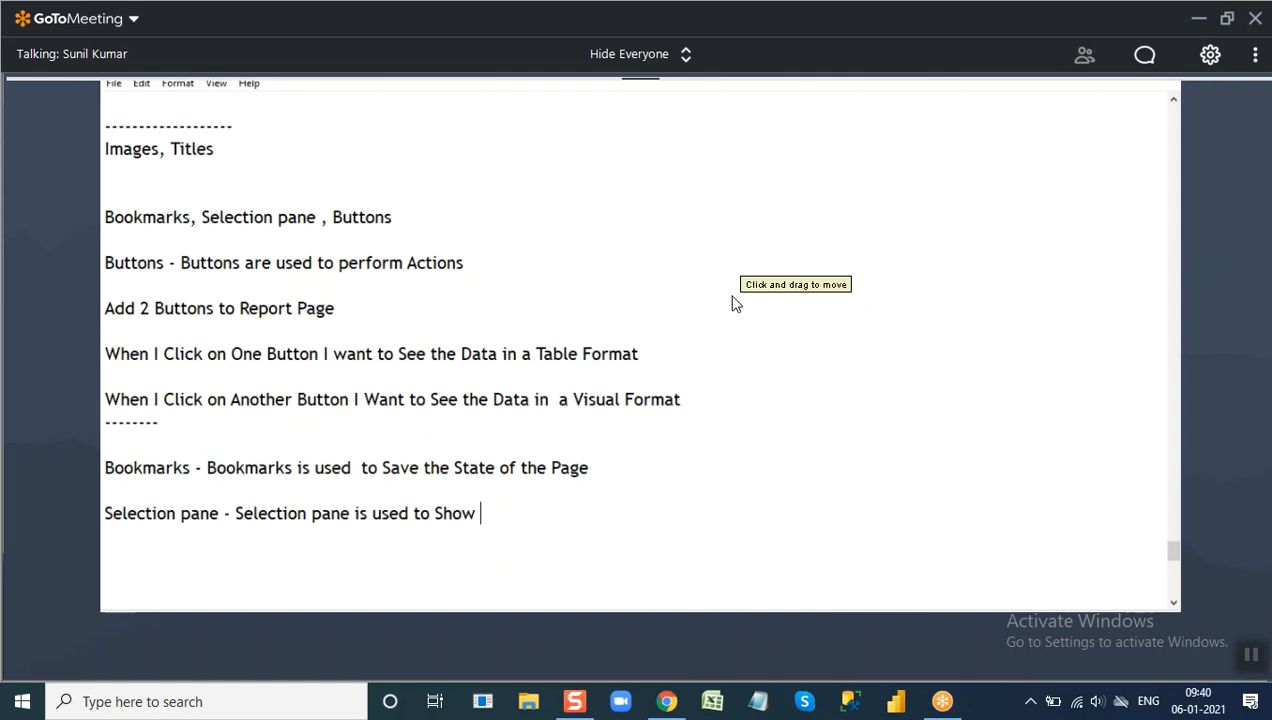
{"action": "type", "text": "/ Hide Viuals"}
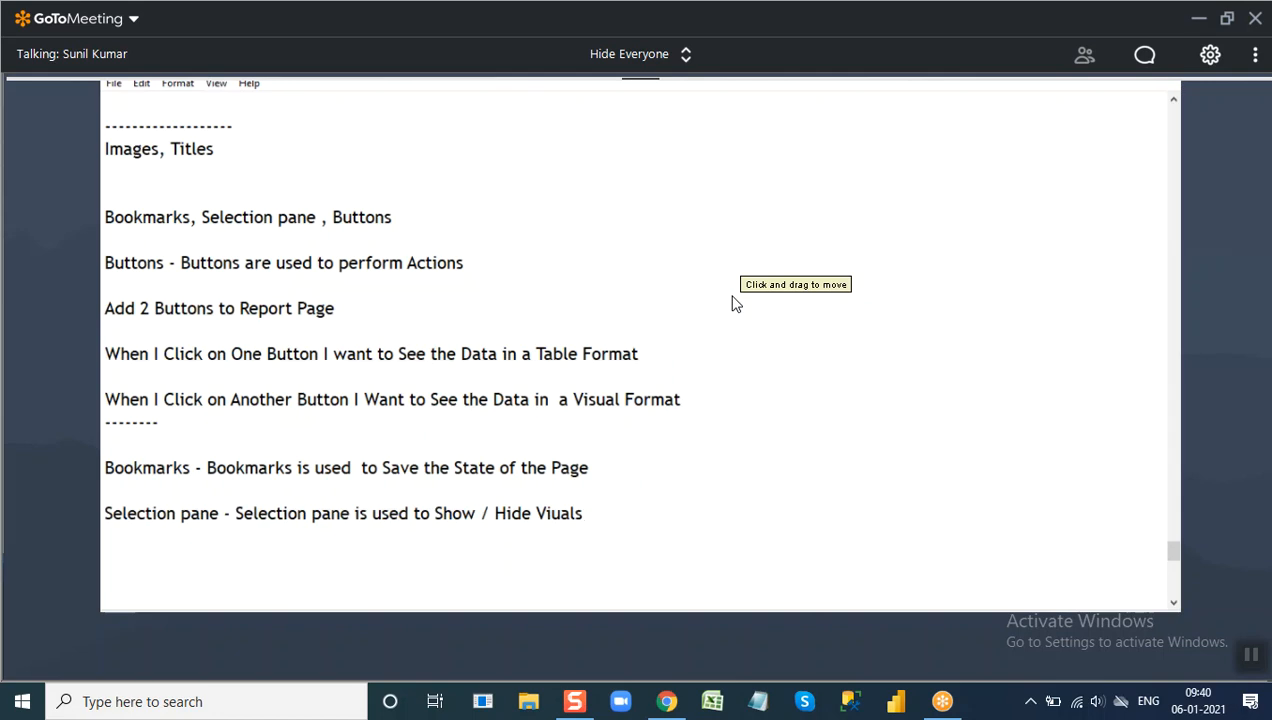
{"action": "key", "text": "BackSpace"}
{"action": "key", "text": "BackSpace"}
{"action": "key", "text": "BackSpace"}
{"action": "key", "text": "BackSpace"}
{"action": "type", "text": "suals"}
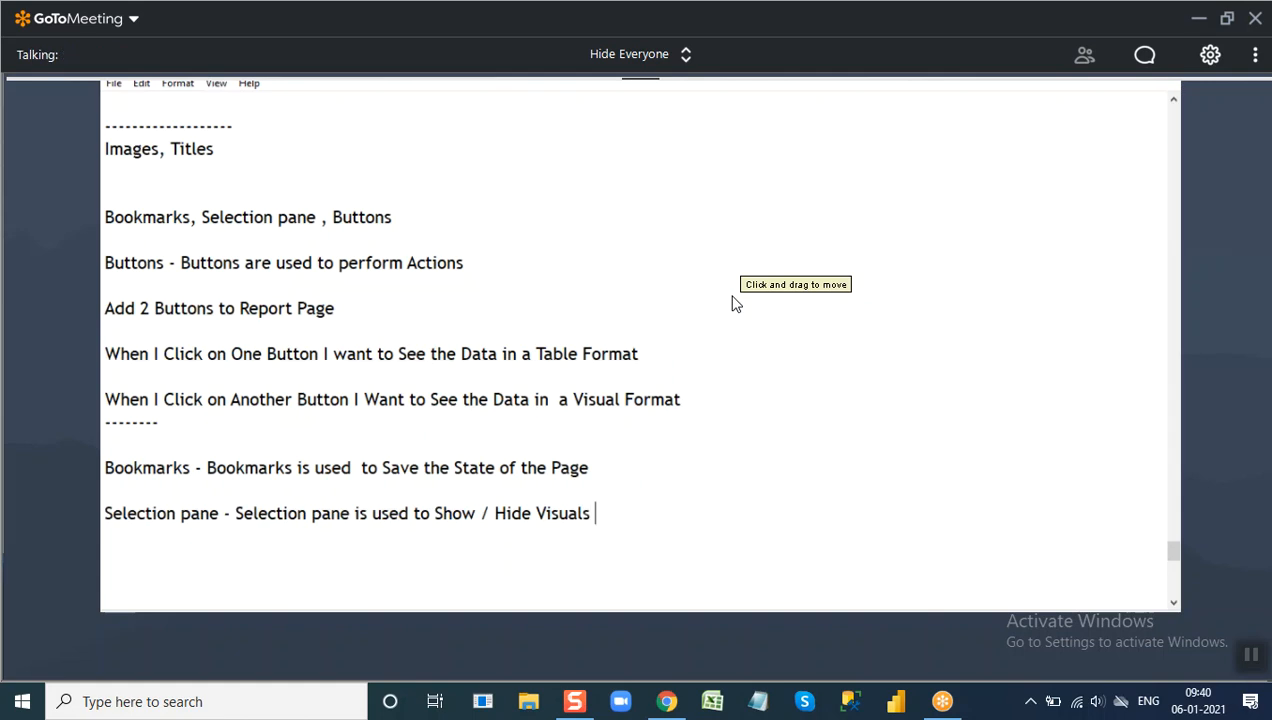
{"action": "left_click_drag", "start_coordinate": [112, 513], "coordinate": [201, 513]}
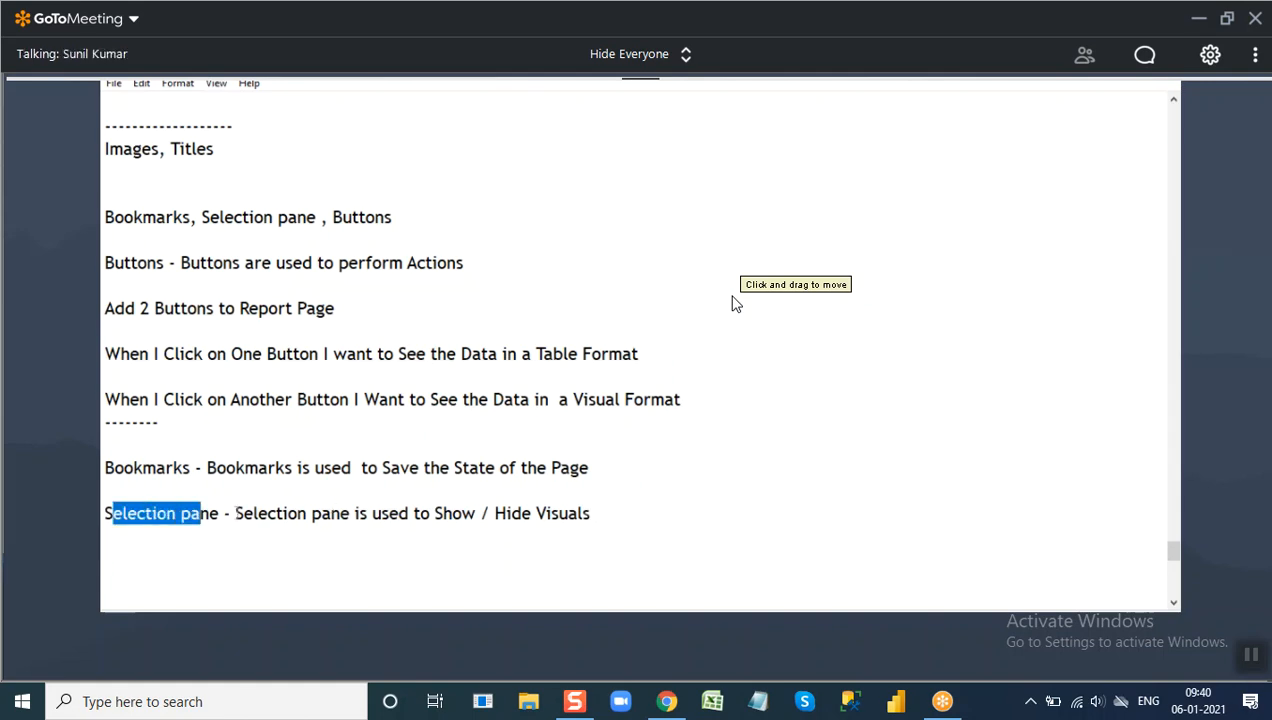
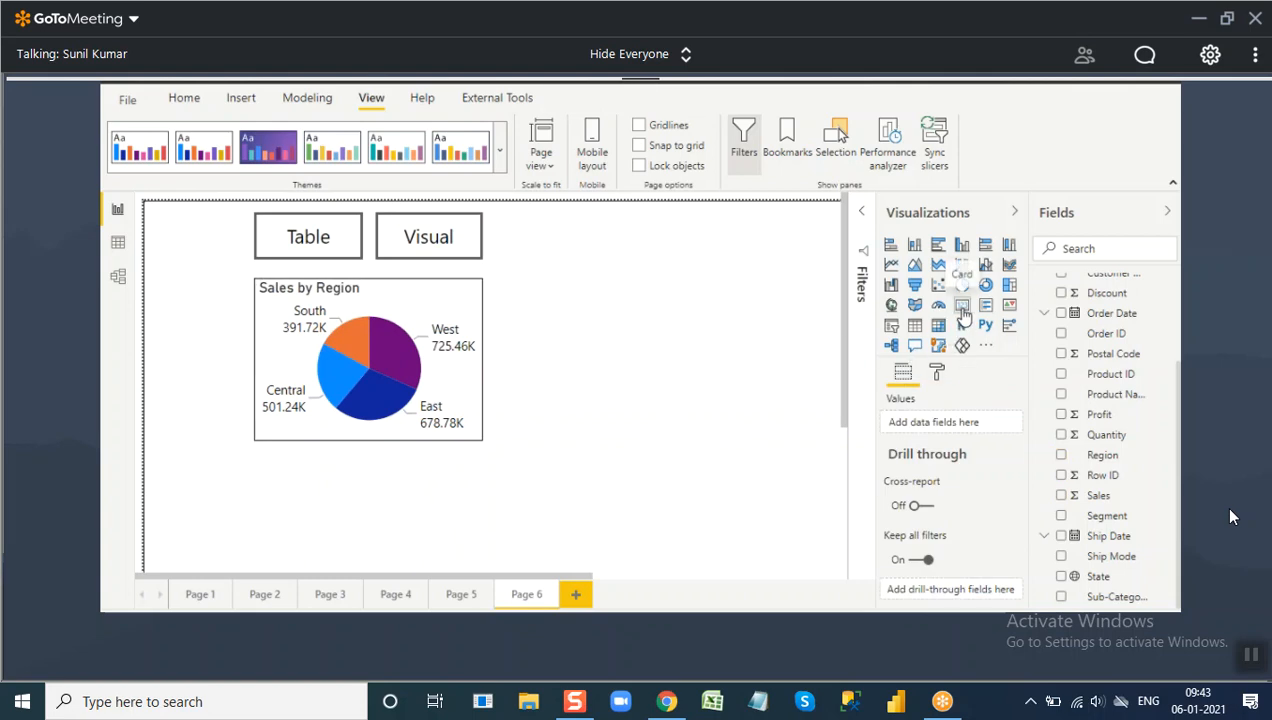
Switch to Power BI Desktop and add a table visual with Region and Sales beside the Sales by Region pie chart on Page 6.
{"action": "left_click", "coordinate": [915, 326]}
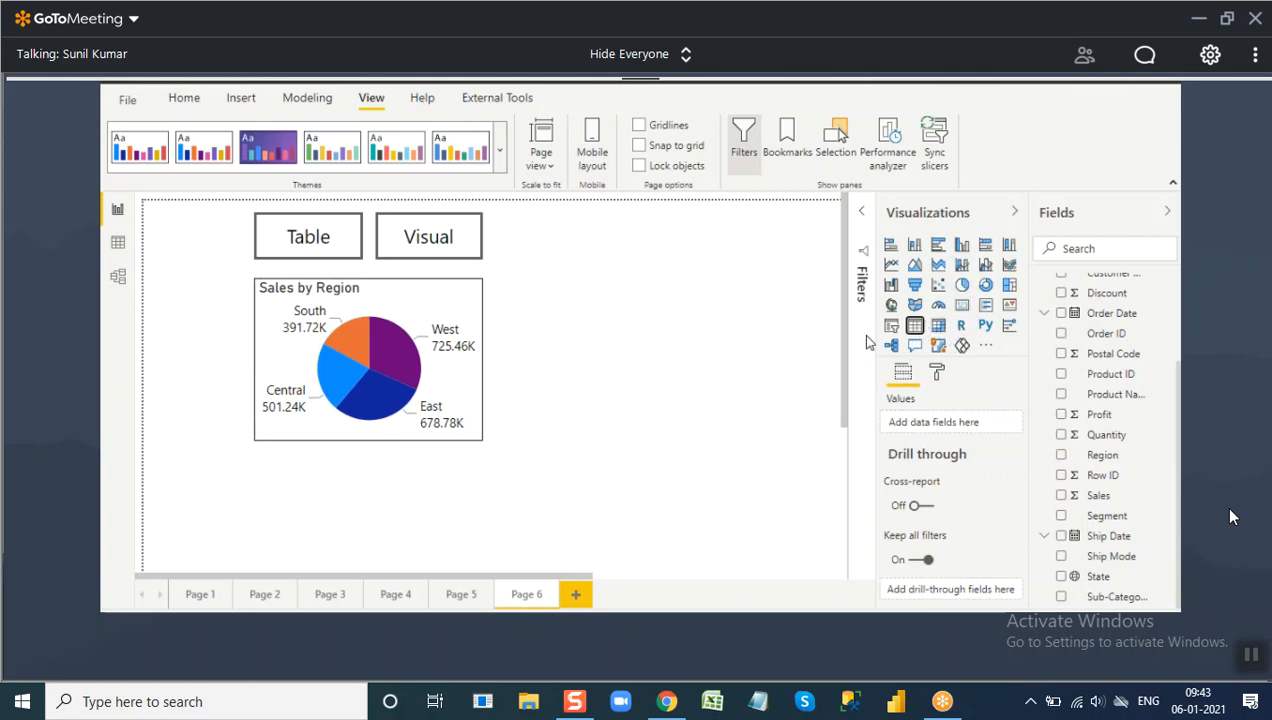
{"action": "left_click_drag", "start_coordinate": [400, 460], "coordinate": [645, 270]}
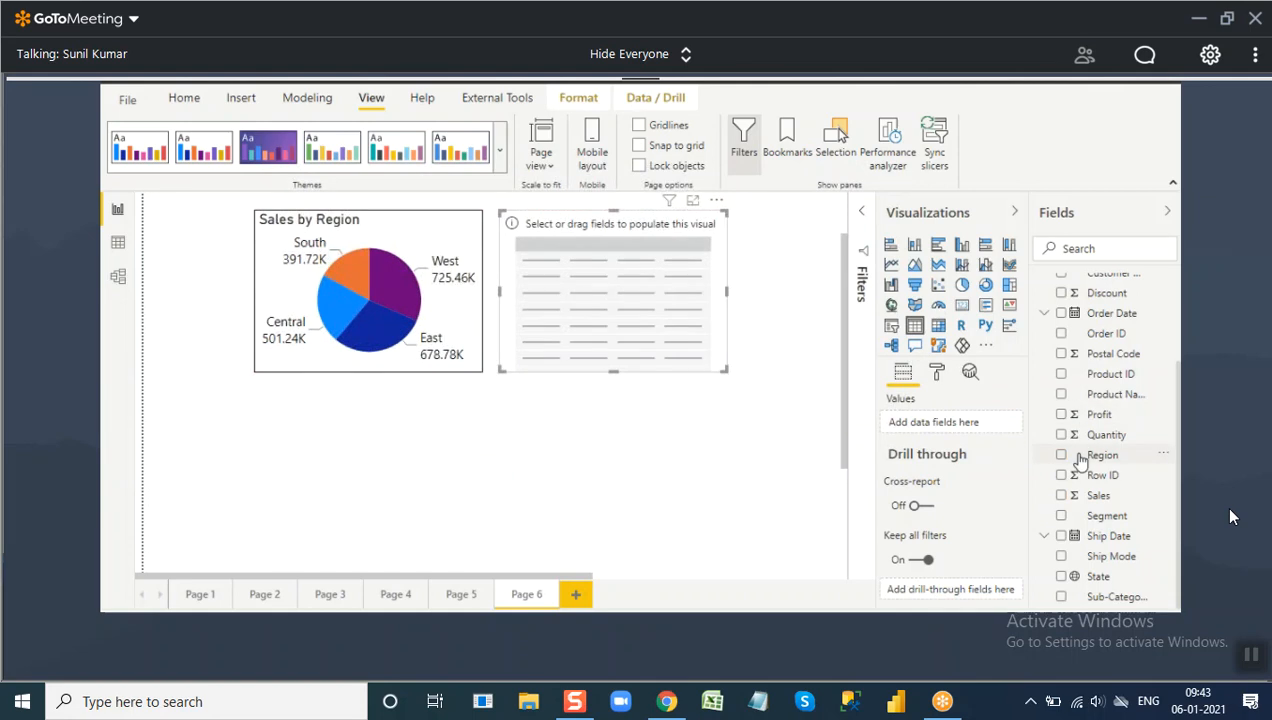
{"action": "left_click_drag", "start_coordinate": [1100, 452], "coordinate": [945, 422]}
{"action": "left_click_drag", "start_coordinate": [1098, 495], "coordinate": [967, 438]}
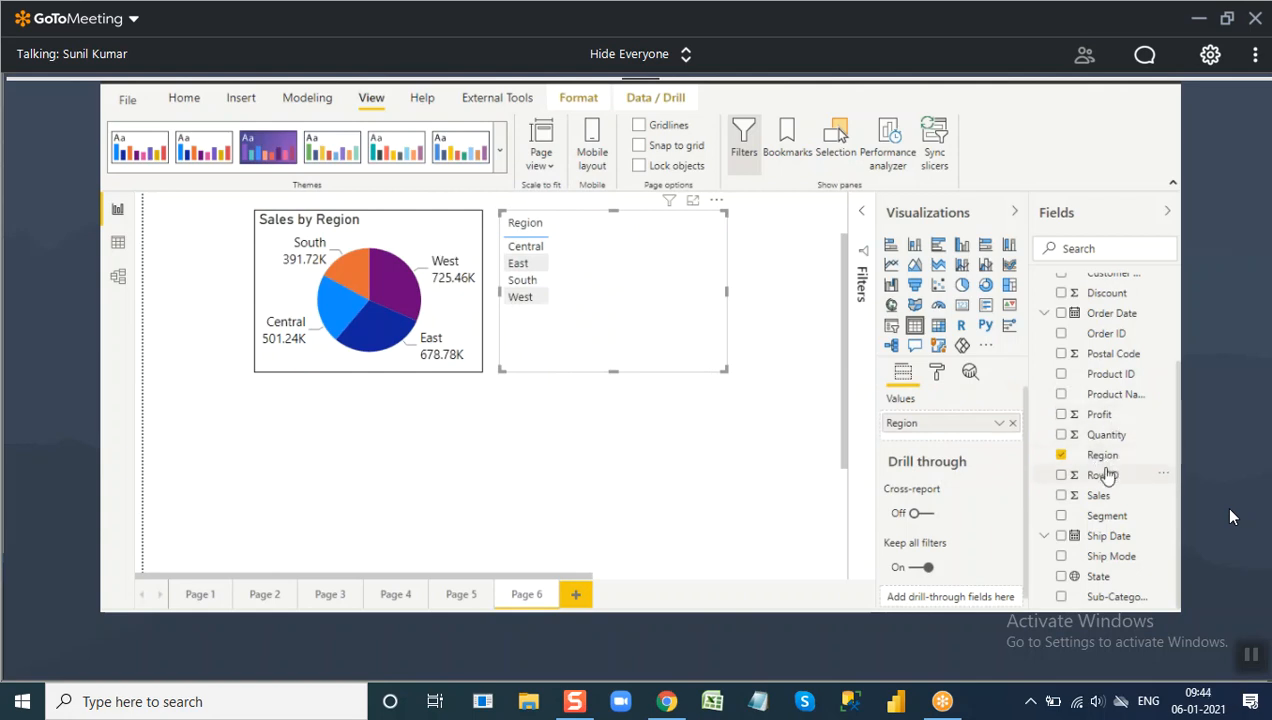
{"action": "left_click_drag", "start_coordinate": [1098, 495], "coordinate": [957, 440]}
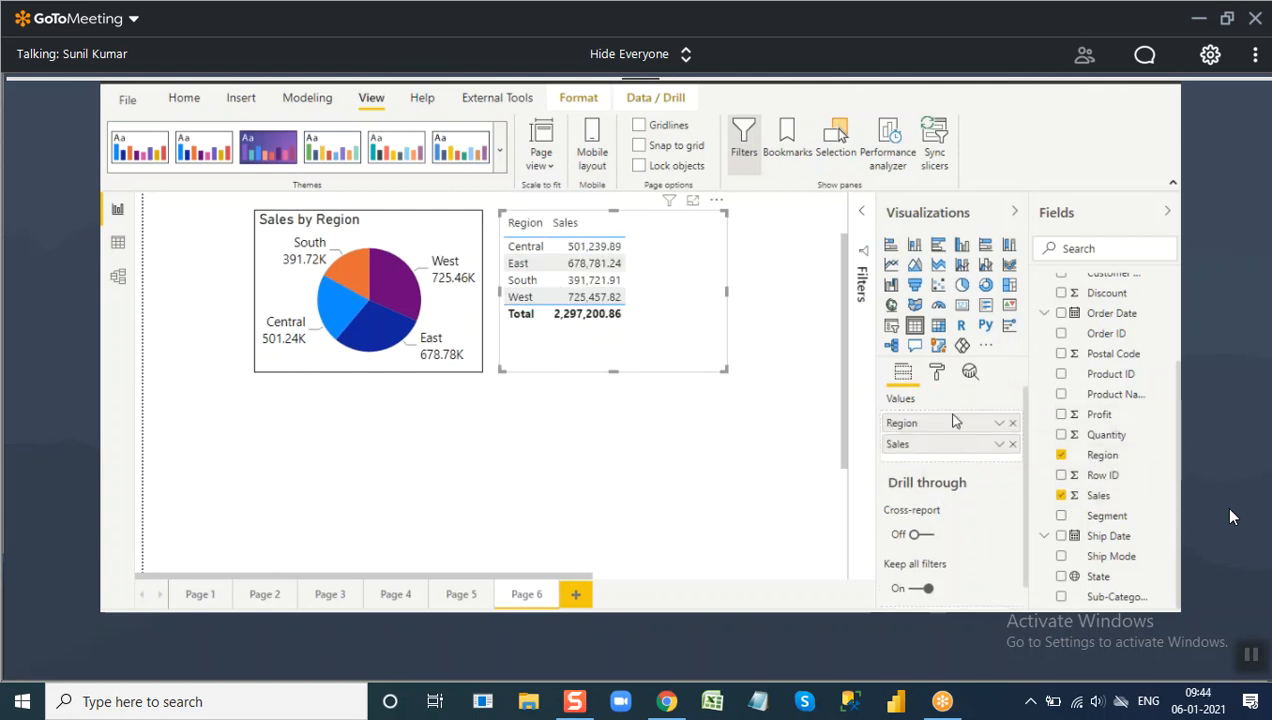
Set the grid text size of the Region and Sales table to 13 pt.
{"action": "left_click", "coordinate": [936, 372]}
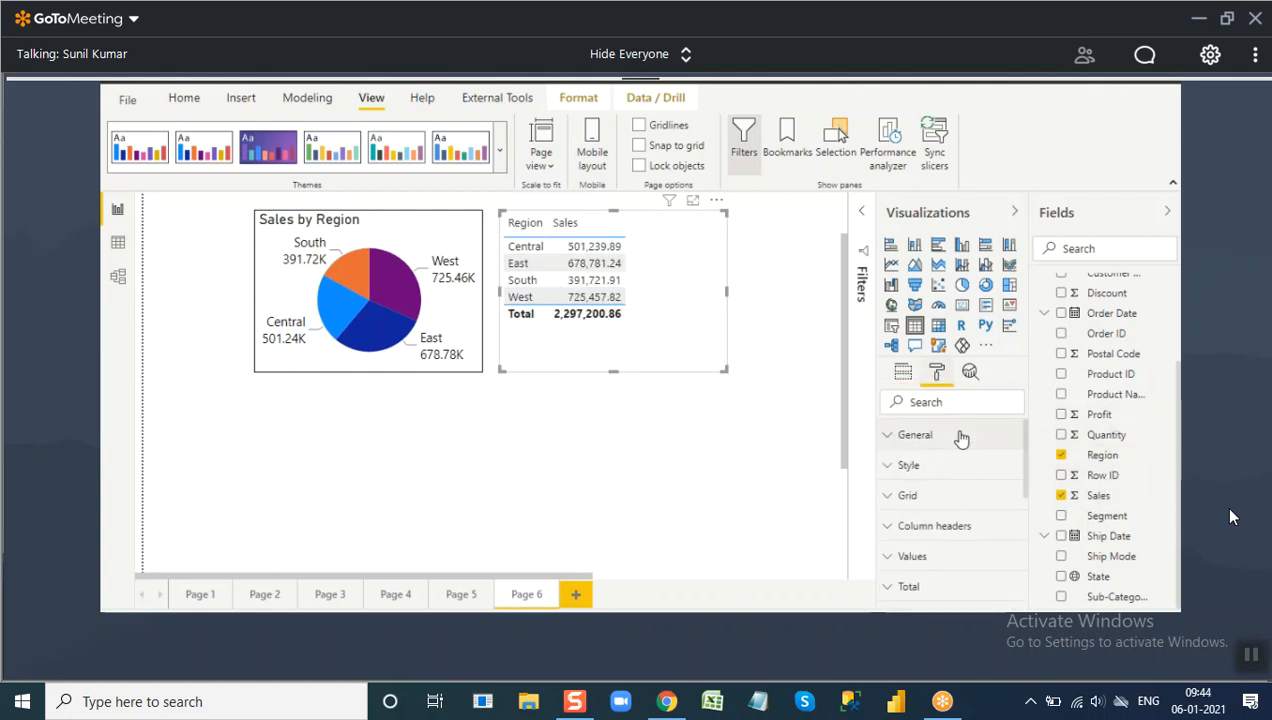
{"action": "left_click", "coordinate": [937, 493]}
{"action": "scroll", "coordinate": [953, 540], "scroll_direction": "down", "scroll_amount": 1}
{"action": "scroll", "coordinate": [953, 553], "scroll_direction": "down", "scroll_amount": 2}
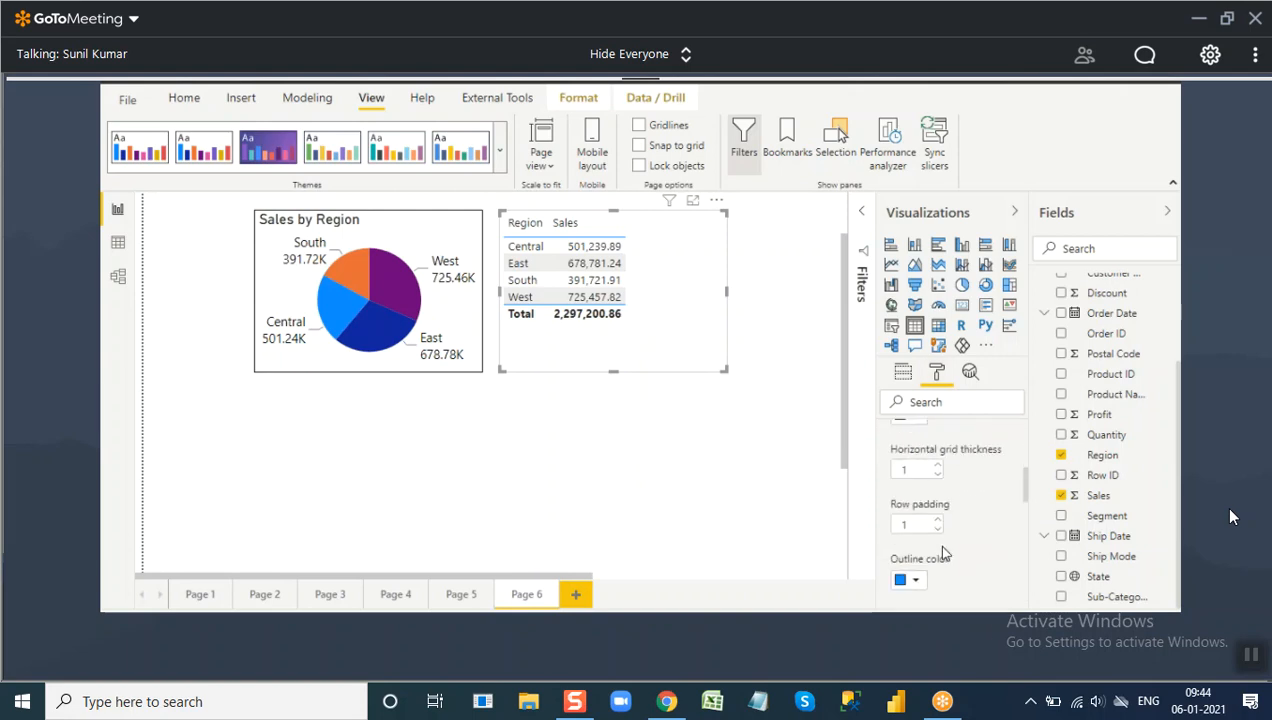
{"action": "scroll", "coordinate": [940, 520], "scroll_direction": "down", "scroll_amount": 2}
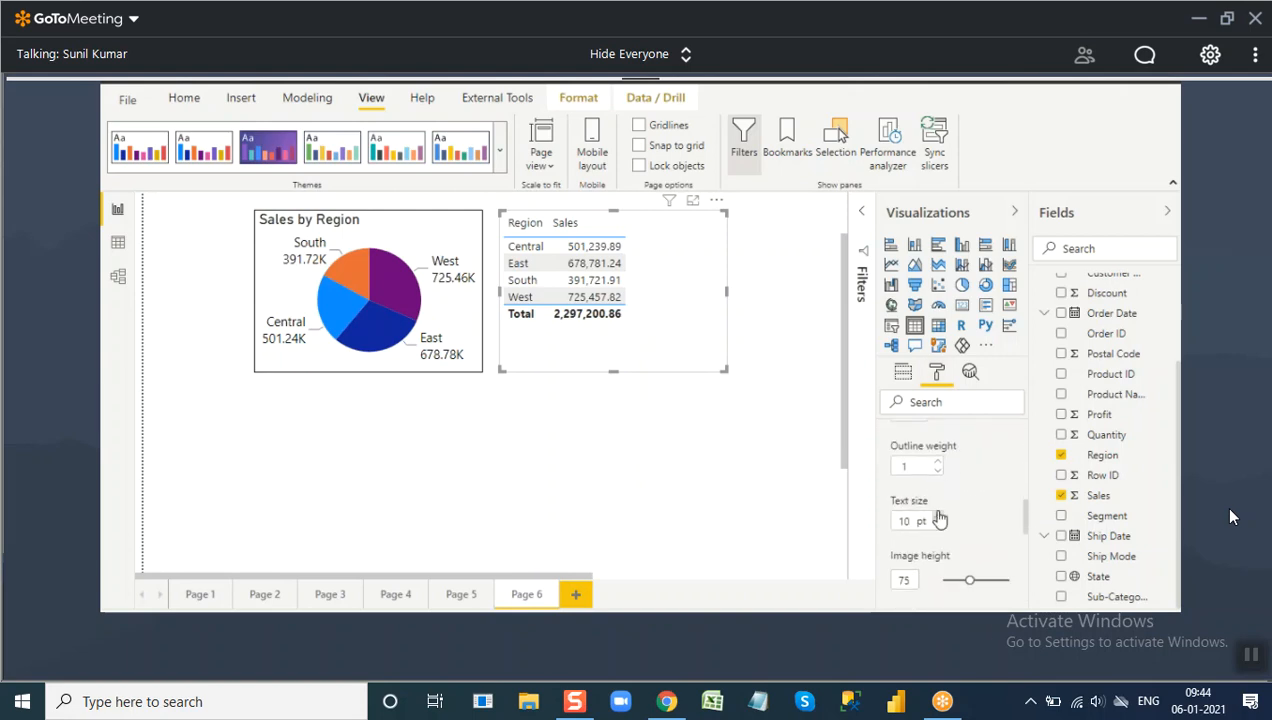
{"action": "left_click", "coordinate": [938, 516]}
{"action": "left_click", "coordinate": [938, 516]}
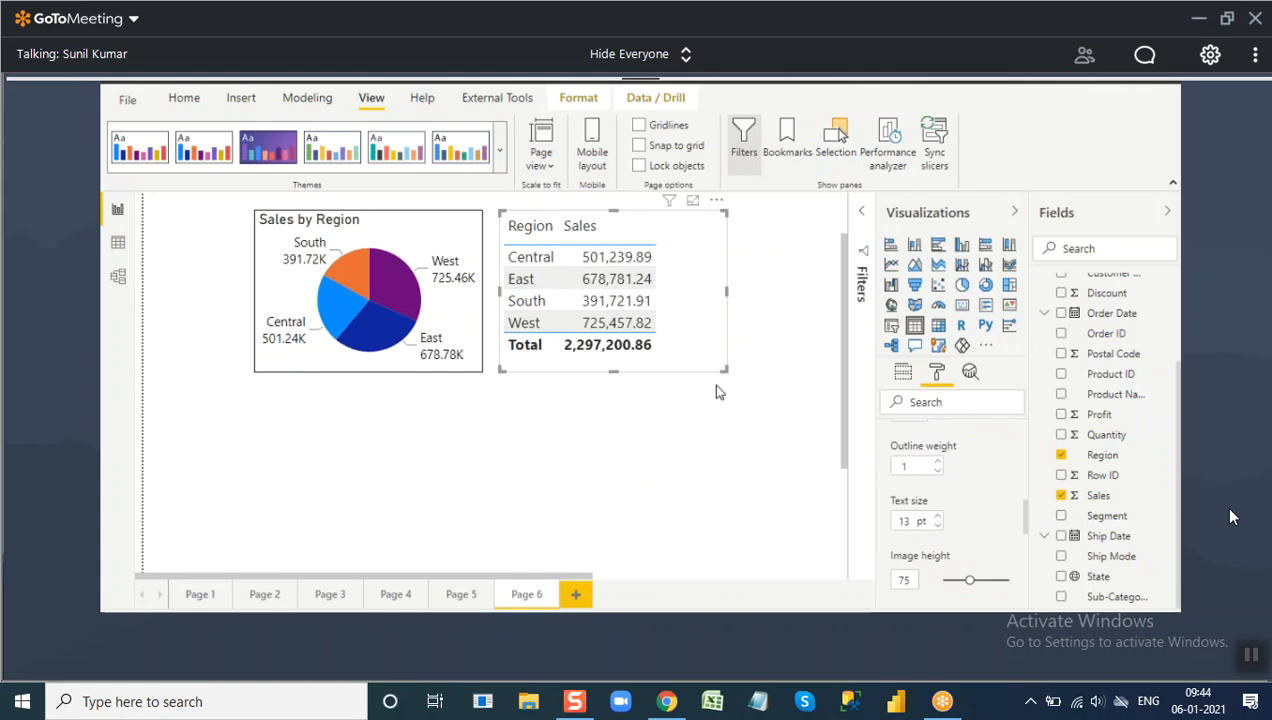
Copy the Sales by Region pie chart's formatting onto the Region and Sales table with Format painter.
{"action": "scroll", "coordinate": [730, 428], "scroll_direction": "up", "scroll_amount": 2}
{"action": "left_click", "coordinate": [389, 309]}
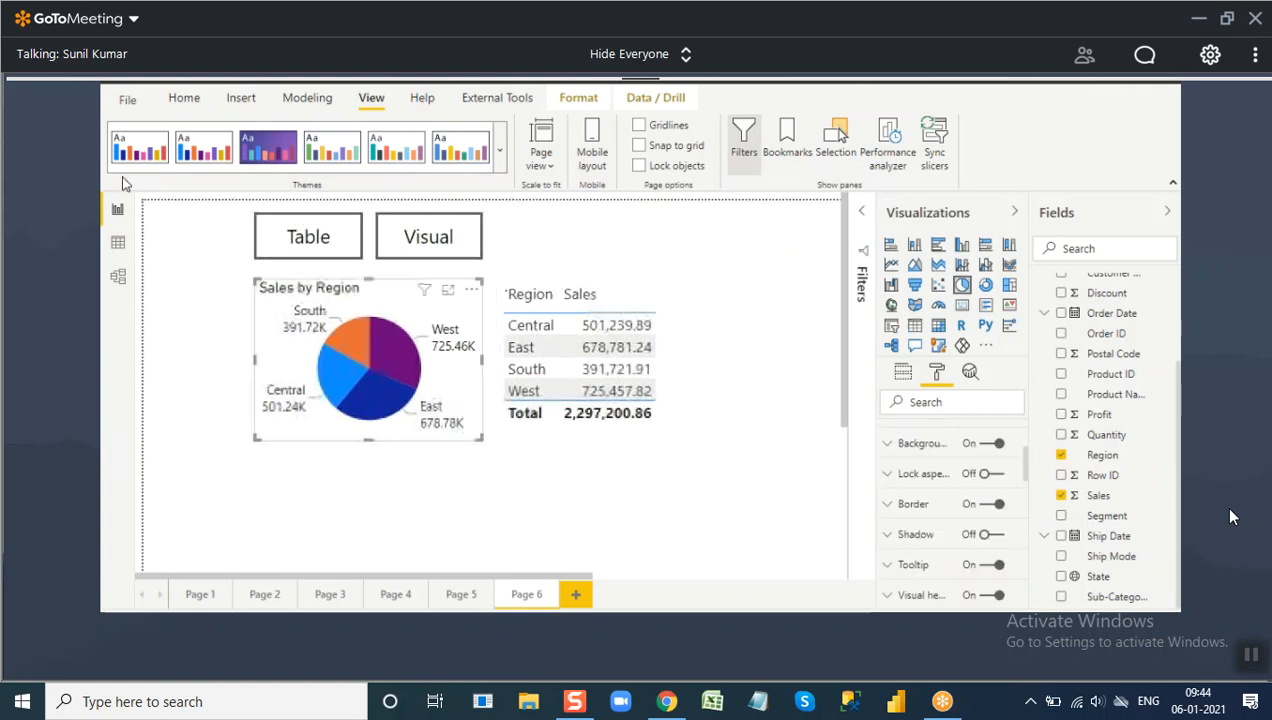
{"action": "left_click", "coordinate": [183, 97]}
{"action": "left_click", "coordinate": [188, 165]}
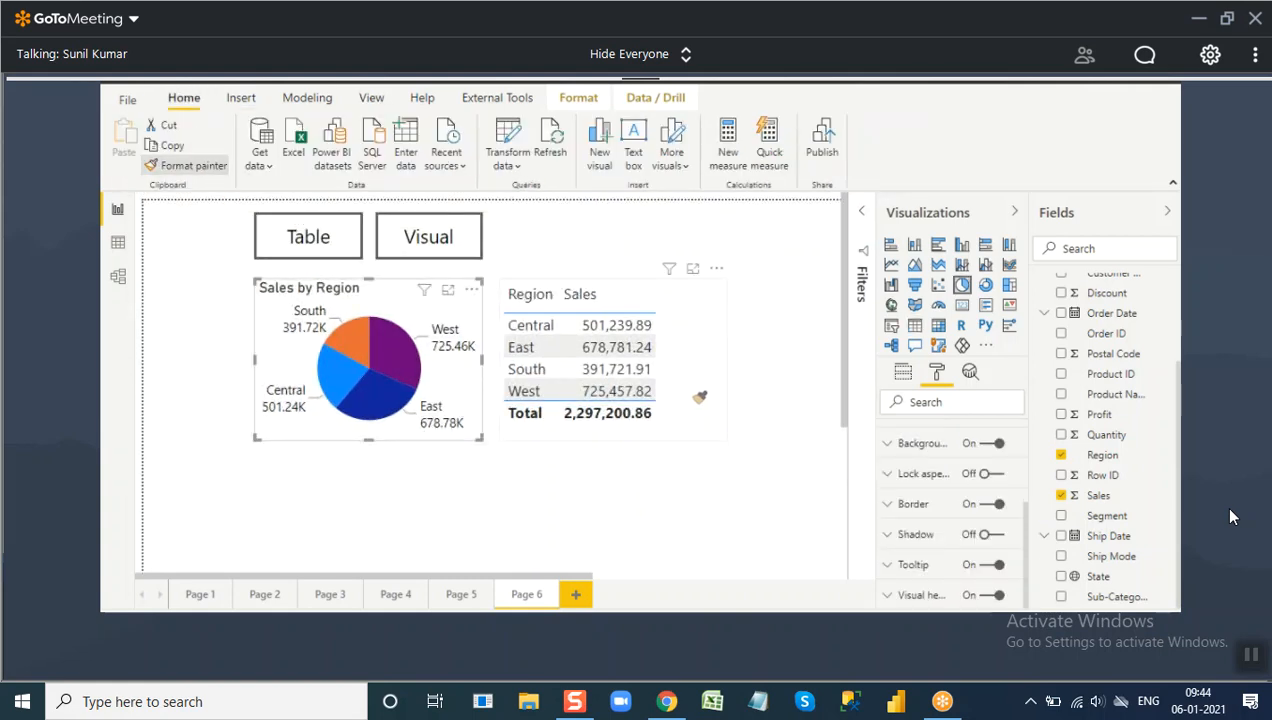
{"action": "left_click", "coordinate": [580, 350]}
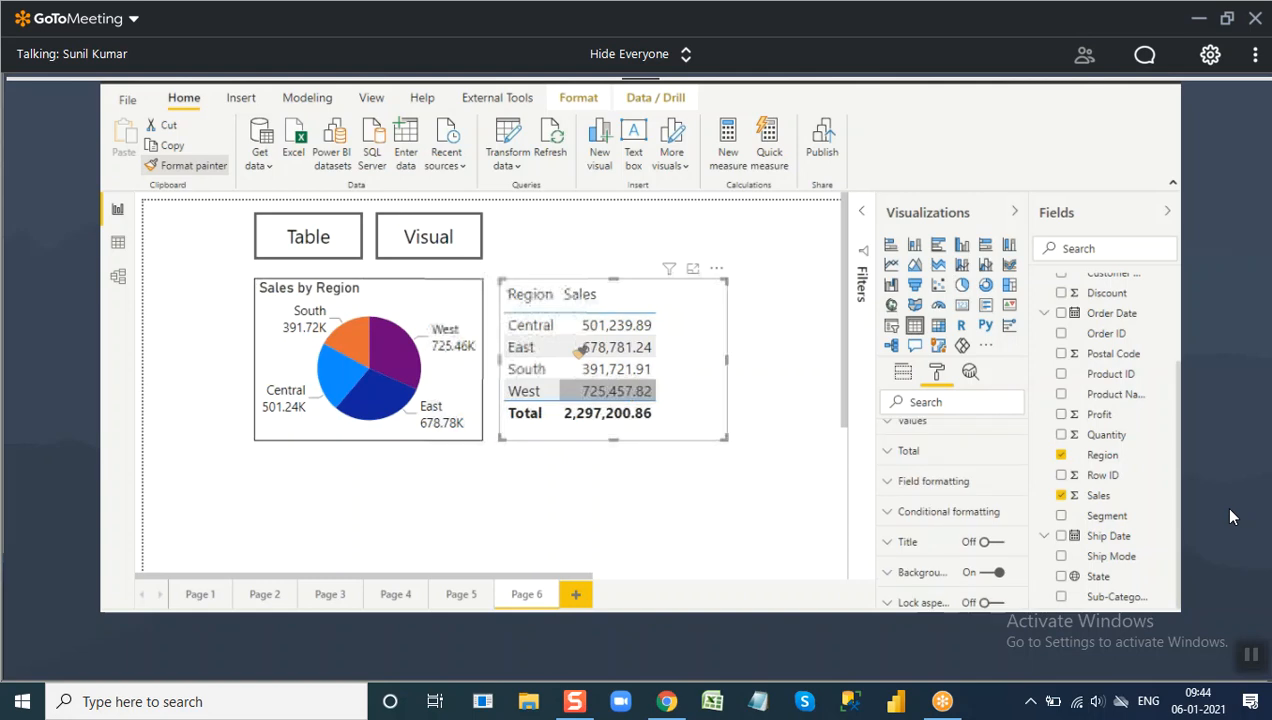
{"action": "left_click", "coordinate": [742, 518]}
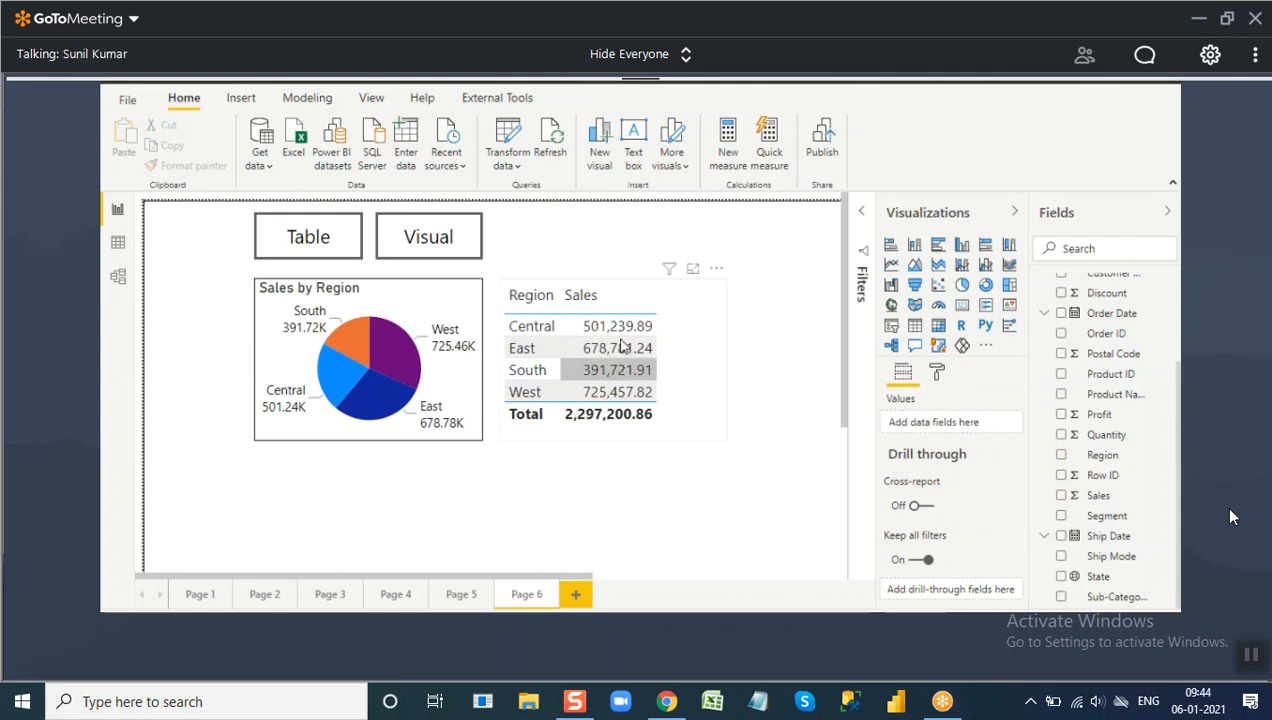
Move the Region and Sales table directly over the Sales by Region pie chart, below the Table and Visual buttons.
{"action": "left_click_drag", "start_coordinate": [676, 329], "coordinate": [471, 361]}
{"action": "left_click", "coordinate": [818, 449]}
{"action": "left_click", "coordinate": [662, 364]}
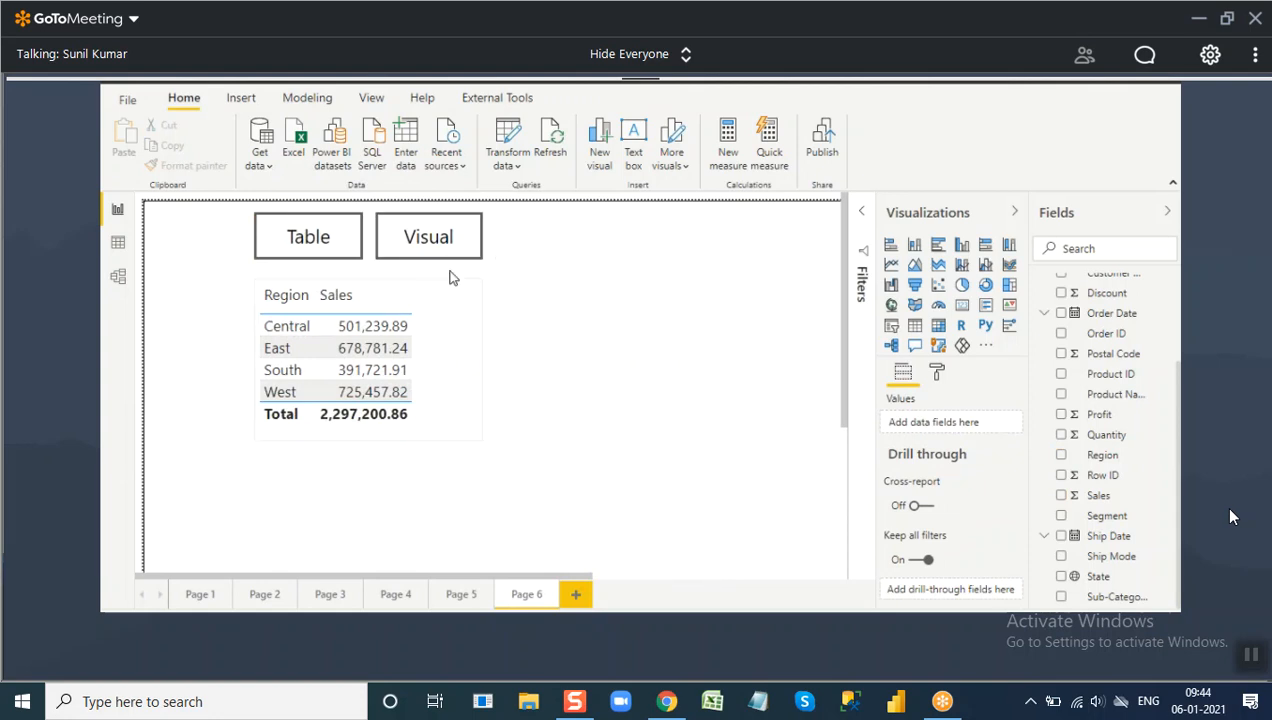
Turn on the Action setting of the Table button and expand its options.
{"action": "left_click", "coordinate": [305, 245]}
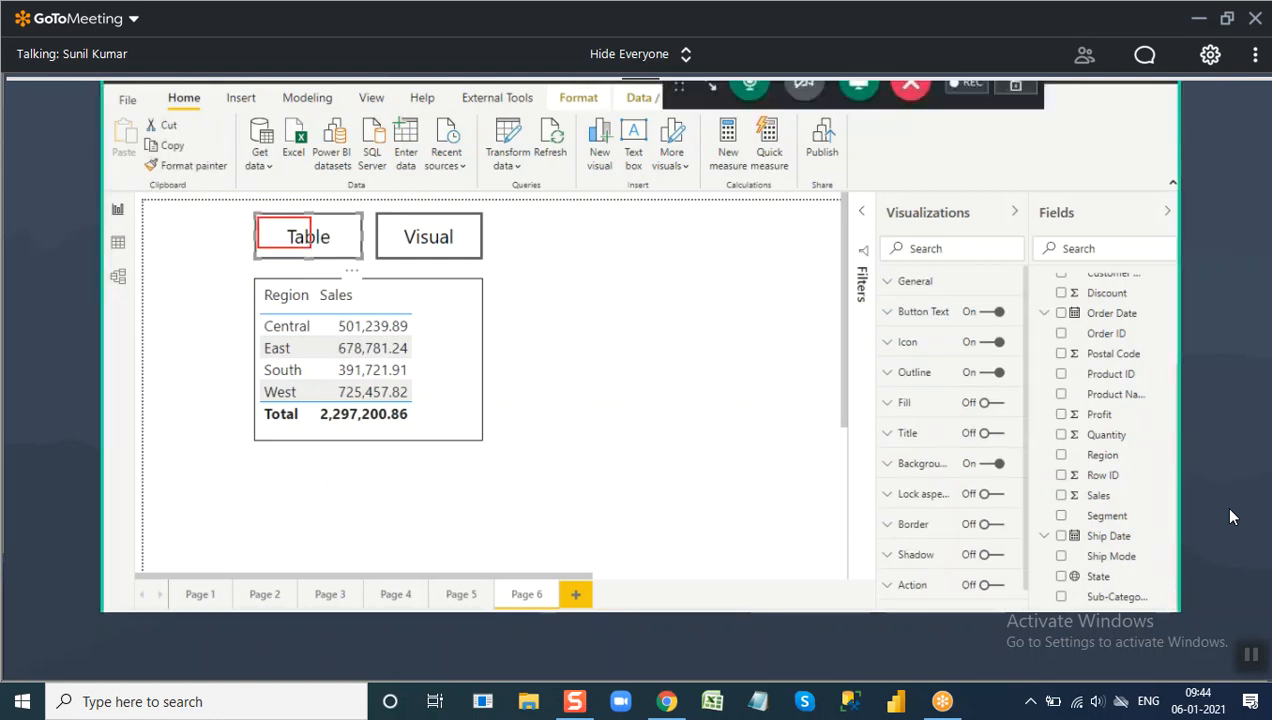
{"action": "scroll", "coordinate": [951, 508], "scroll_direction": "down", "scroll_amount": 1}
{"action": "left_click", "coordinate": [917, 565]}
{"action": "left_click", "coordinate": [993, 421]}
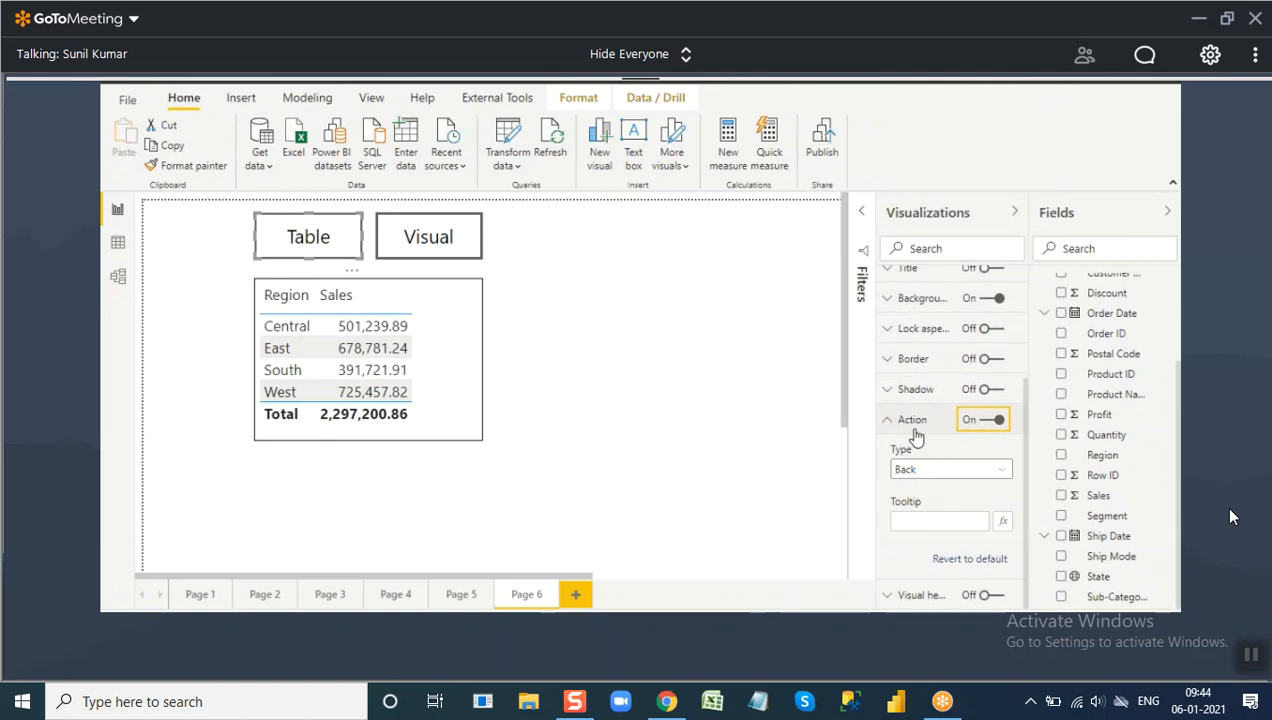
Examine the Table button's available action types, marking the Bookmark option and the button on screen.
{"action": "left_click", "coordinate": [908, 470]}
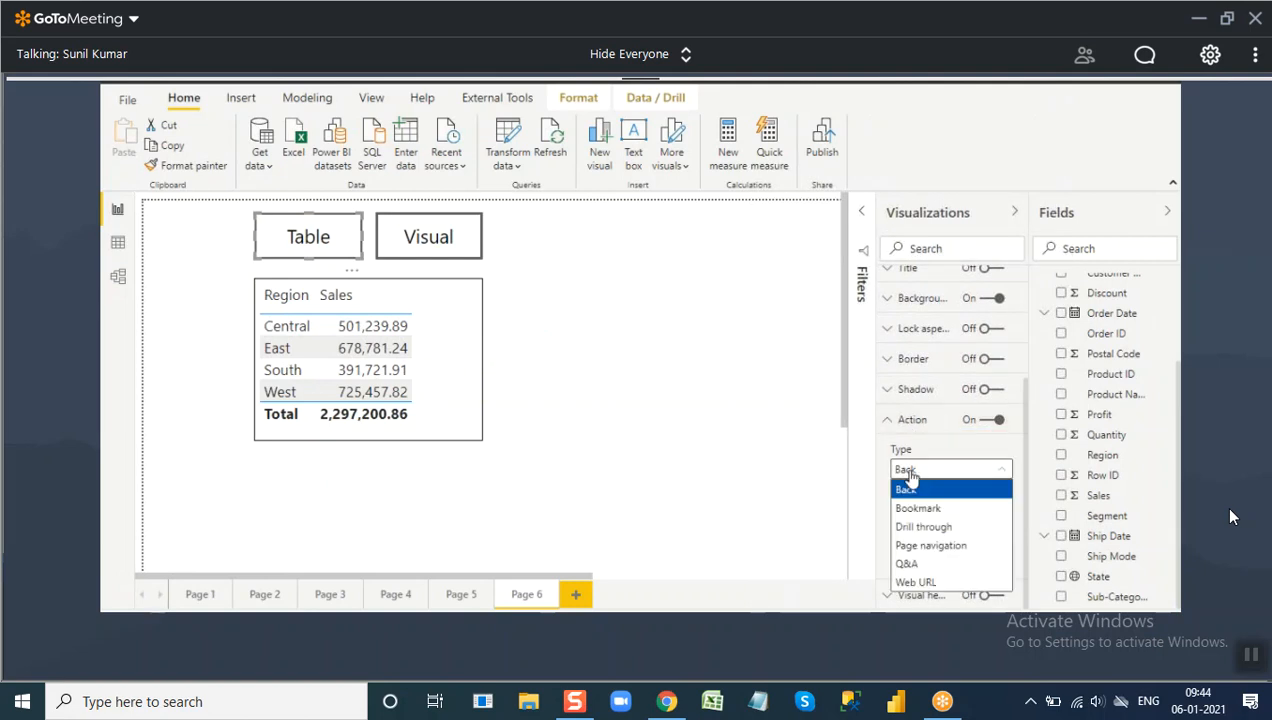
{"action": "key", "text": "ctrl+2"}
{"action": "left_click_drag", "start_coordinate": [892, 502], "coordinate": [949, 512]}
{"action": "mouse_move", "coordinate": [249, 257]}
{"action": "left_mouse_down"}
{"action": "mouse_move", "coordinate": [310, 261]}
{"action": "mouse_move", "coordinate": [278, 208]}
{"action": "left_mouse_up"}
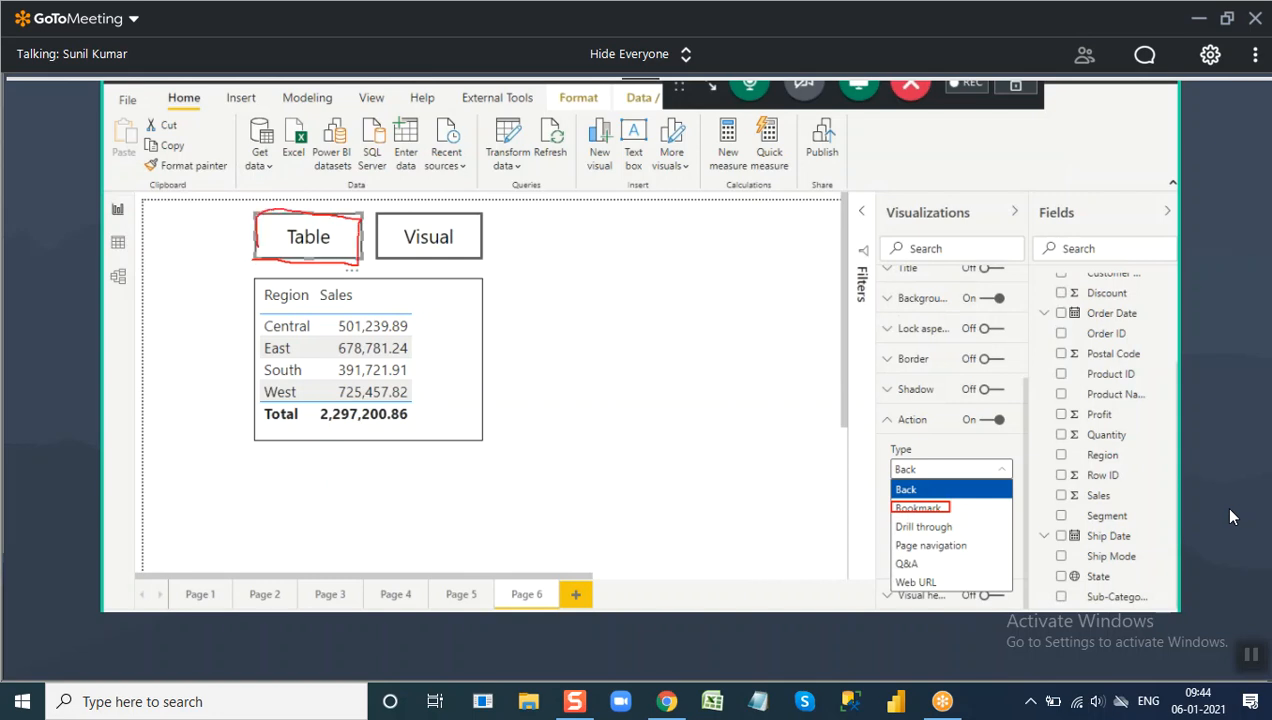
{"action": "left_click_drag", "start_coordinate": [892, 507], "coordinate": [831, 502]}
{"action": "key", "text": "Escape"}
{"action": "left_click", "coordinate": [913, 427]}
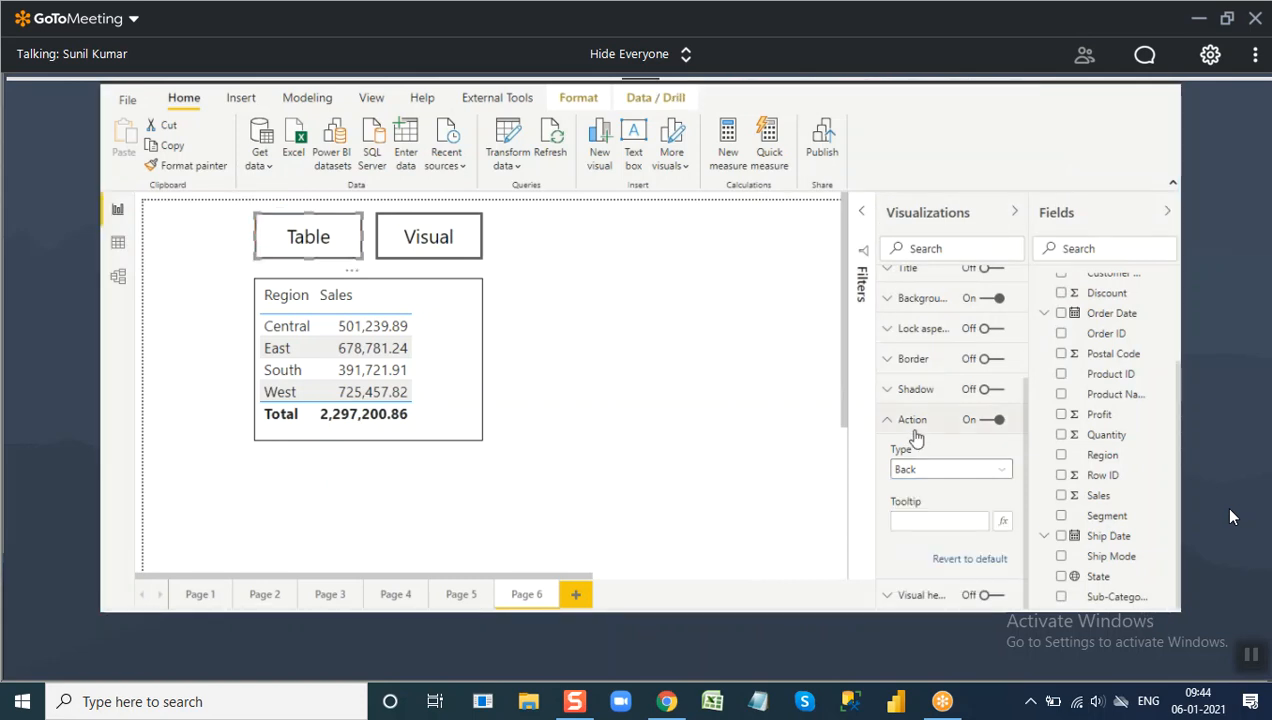
Open the Selection pane and toggle the Table and Sales by Region visuals, leaving only the pie chart shown.
{"action": "left_click", "coordinate": [559, 282]}
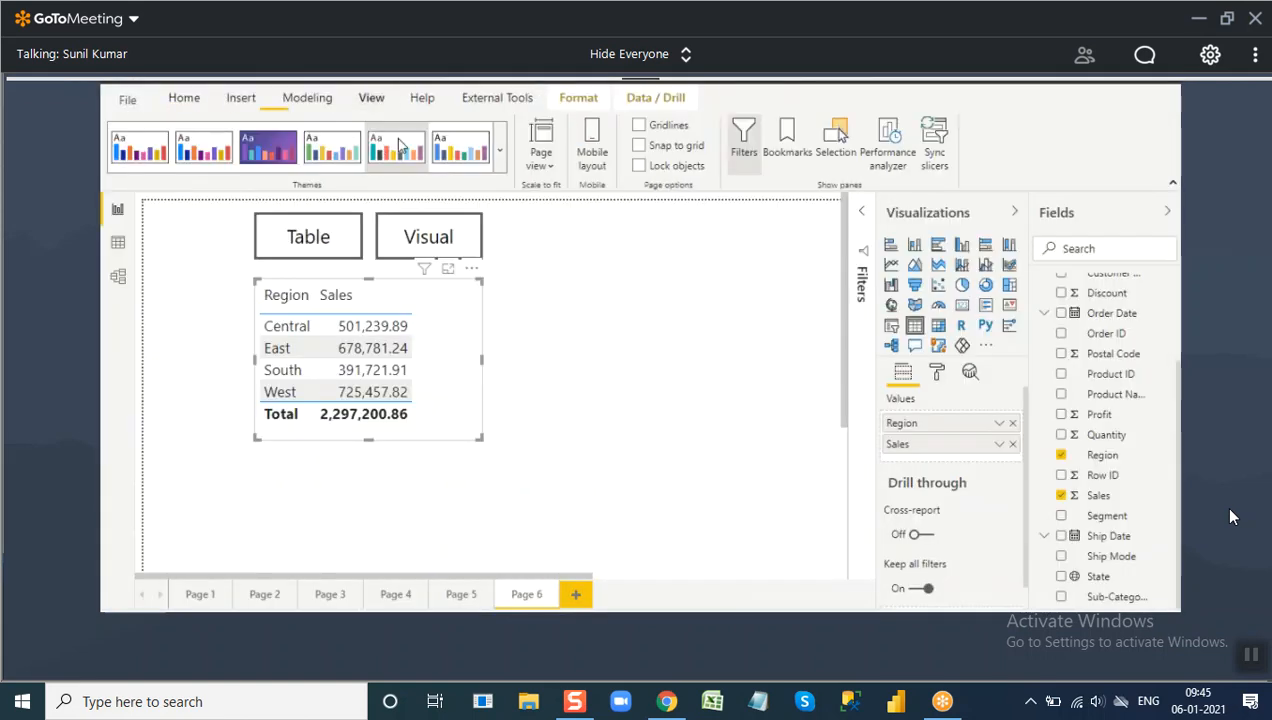
{"action": "left_click", "coordinate": [838, 141]}
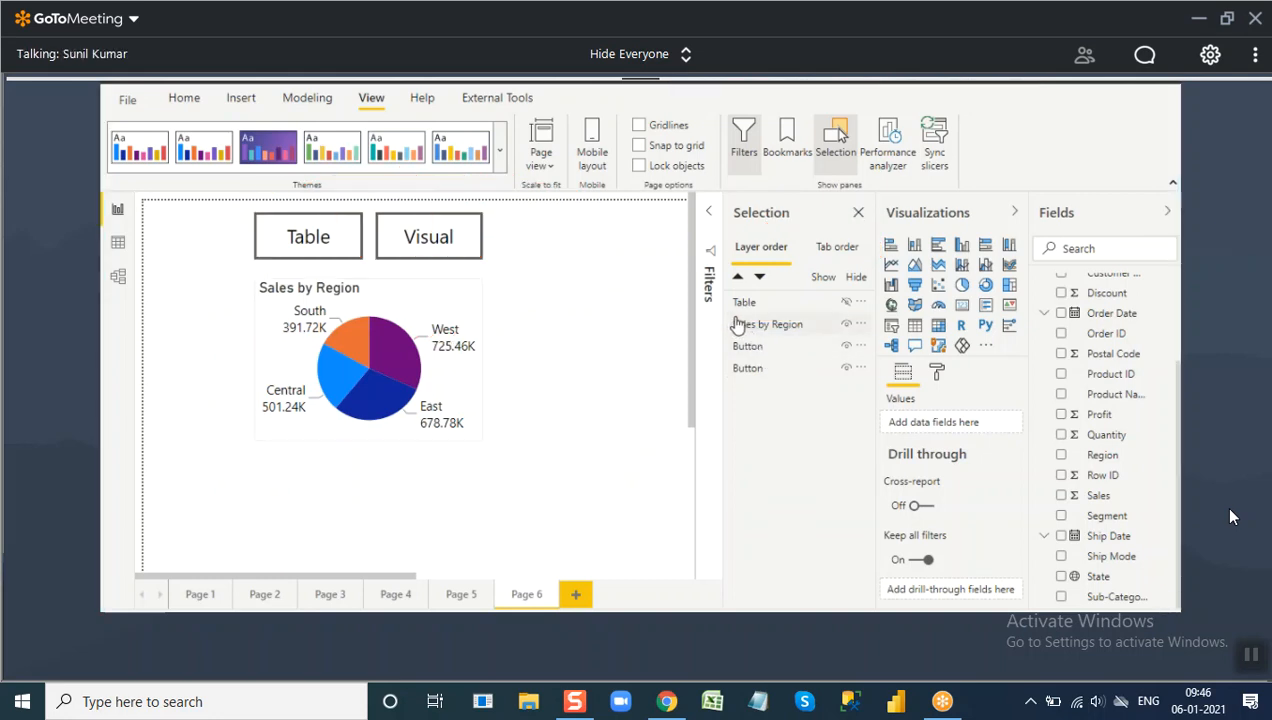
{"action": "left_click", "coordinate": [845, 325]}
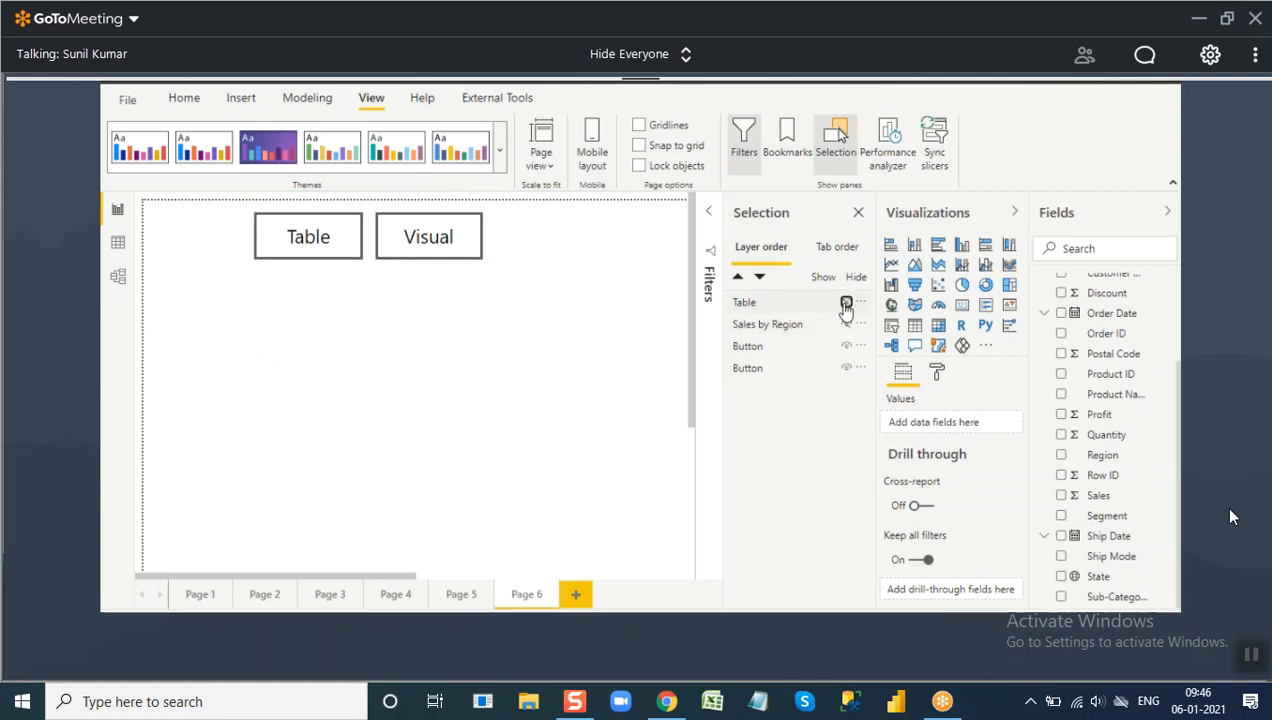
{"action": "left_click", "coordinate": [845, 302]}
{"action": "left_click", "coordinate": [845, 302]}
{"action": "left_click", "coordinate": [845, 324]}
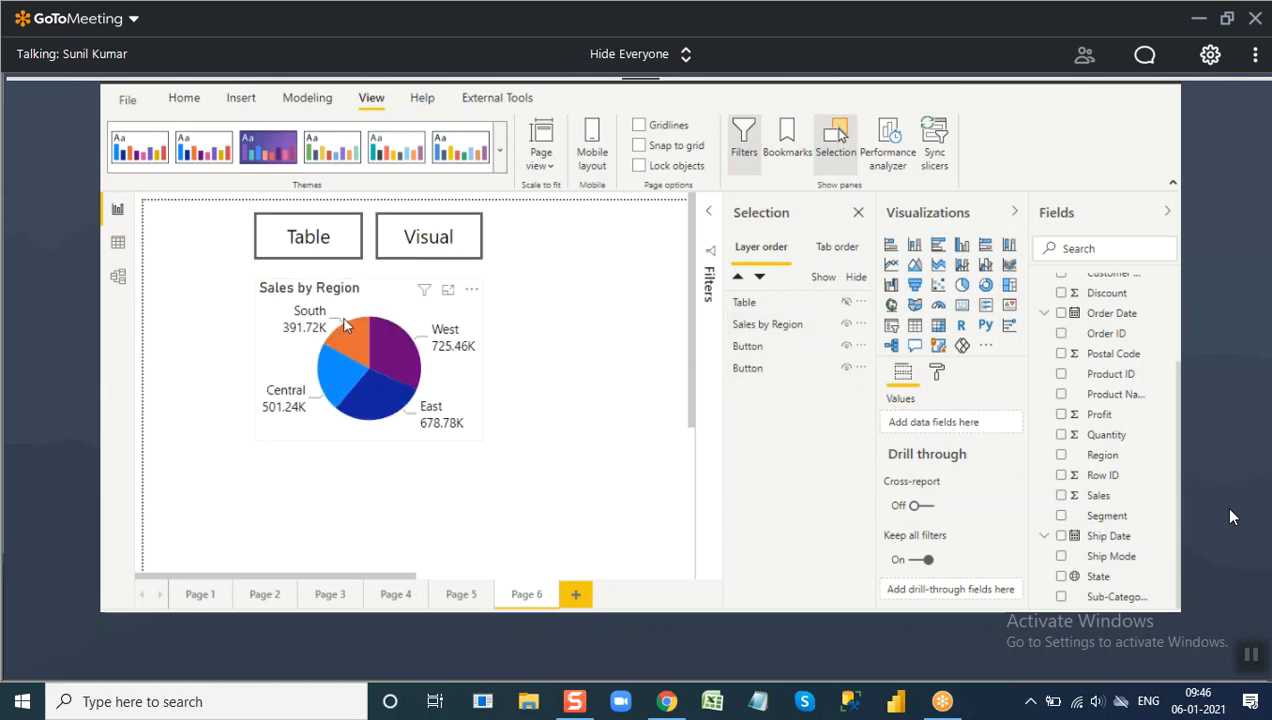
{"action": "left_click", "coordinate": [846, 303]}
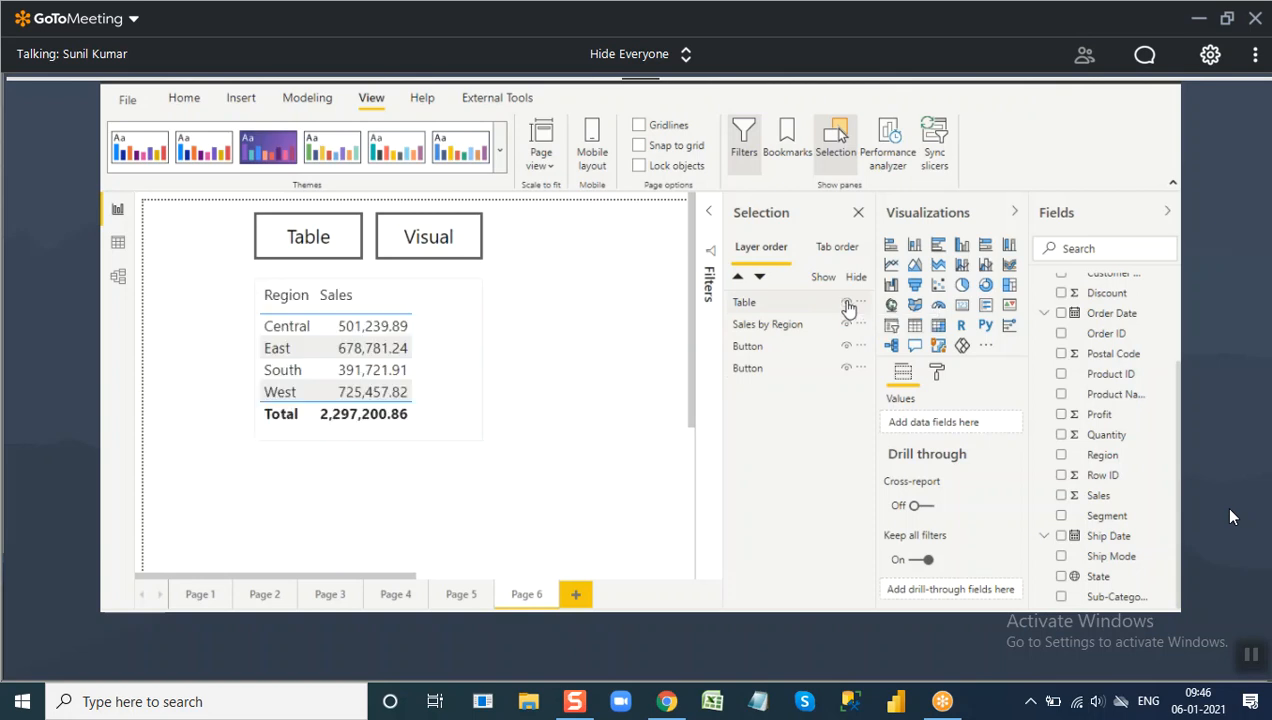
{"action": "left_click", "coordinate": [843, 310]}
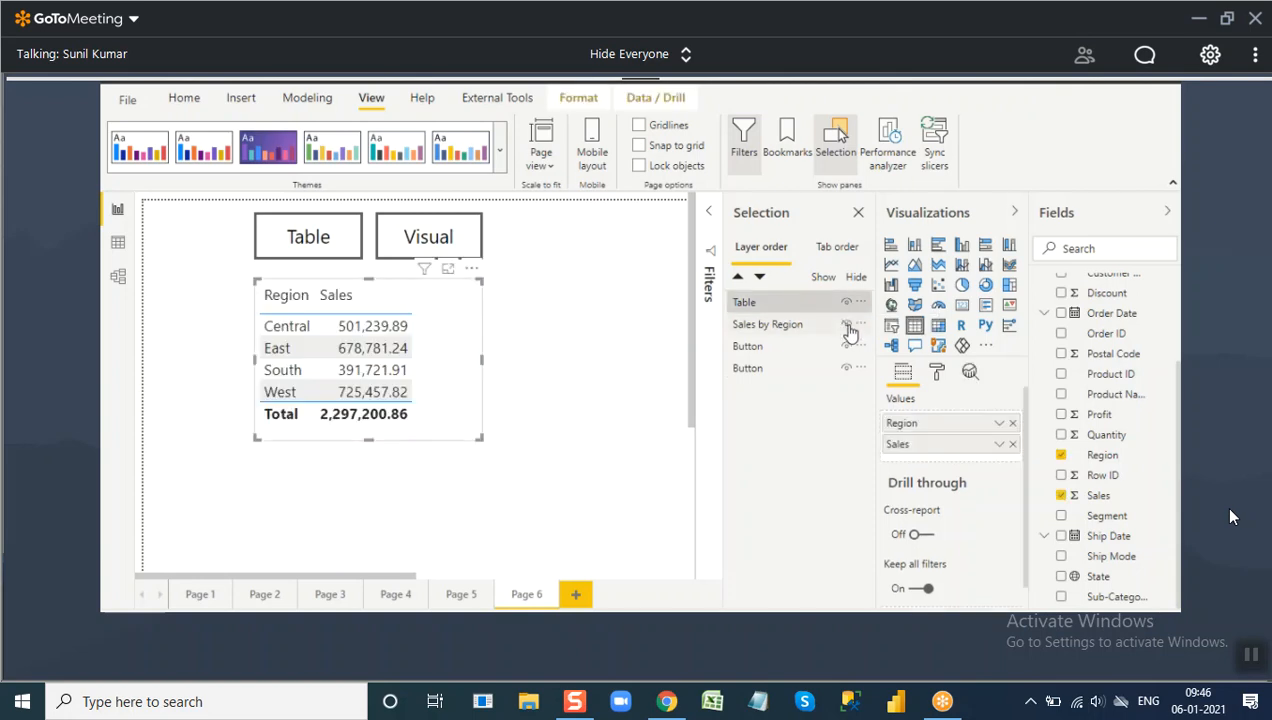
{"action": "left_click", "coordinate": [846, 303]}
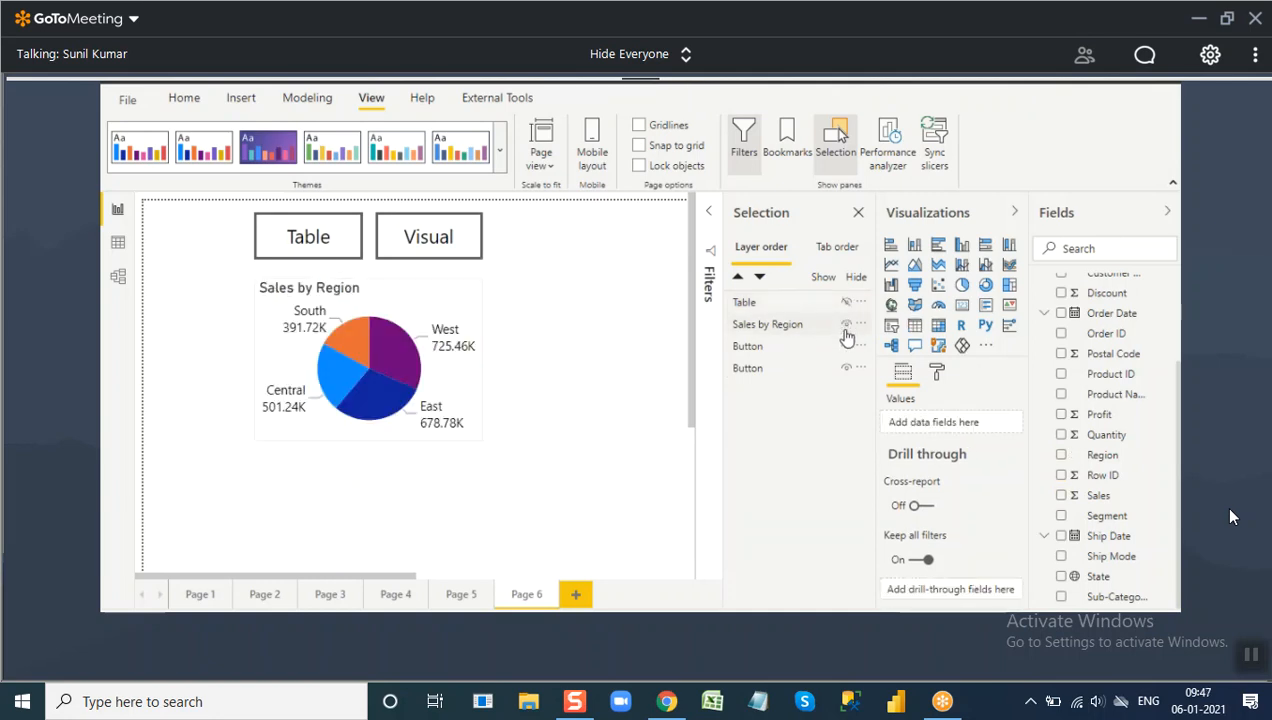
Assign the Visual bookmark to the Visual button's Bookmark action.
{"action": "mouse_move", "coordinate": [358, 344]}
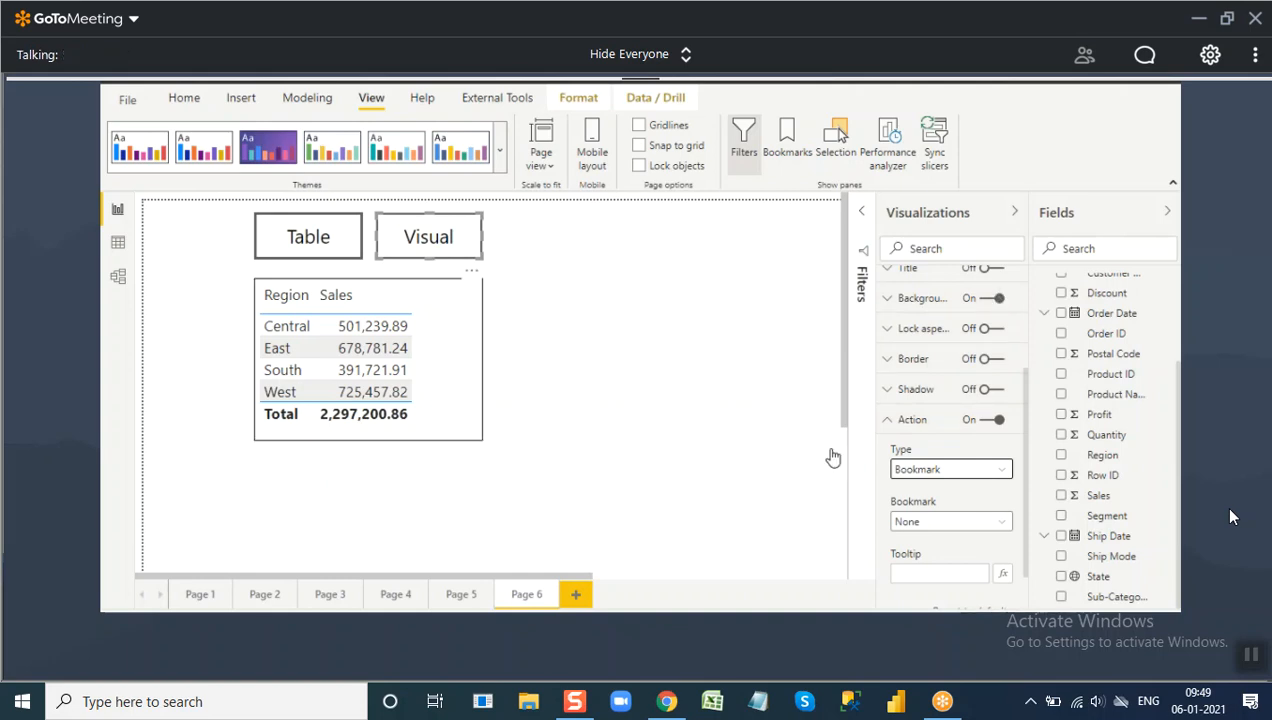
{"action": "left_click", "coordinate": [924, 521]}
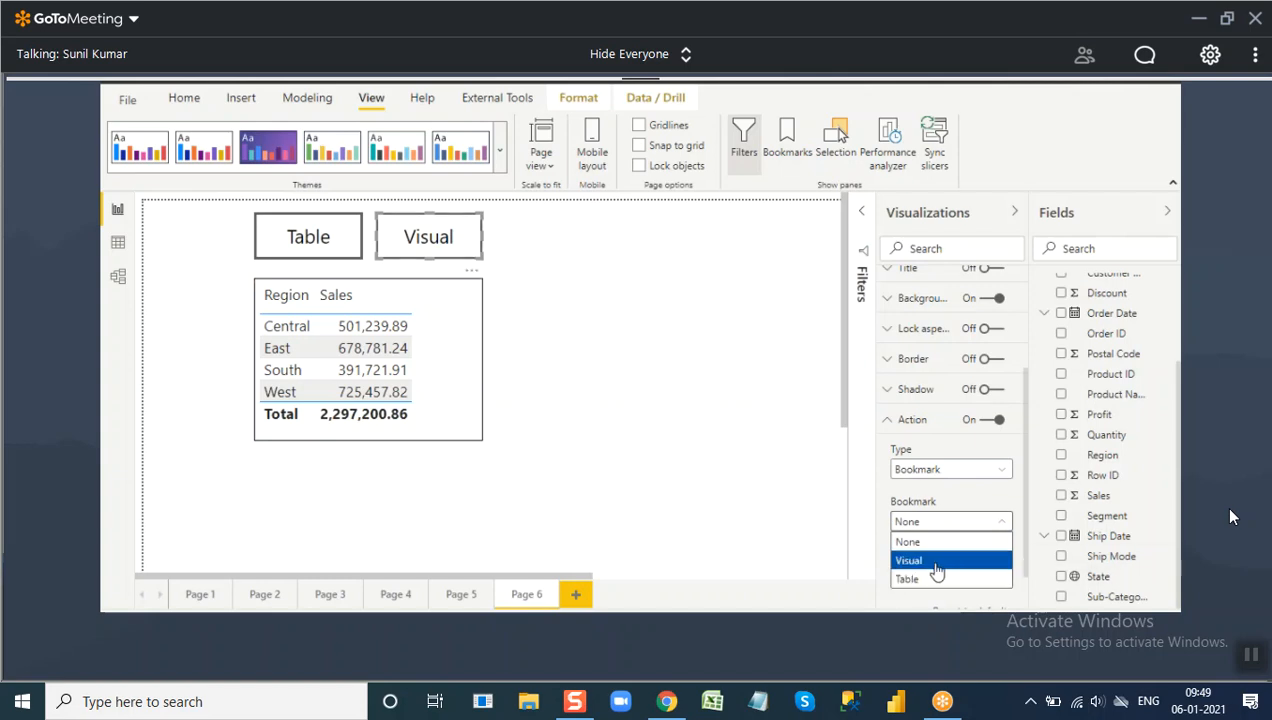
{"action": "left_click", "coordinate": [935, 561]}
{"action": "left_click", "coordinate": [438, 254]}
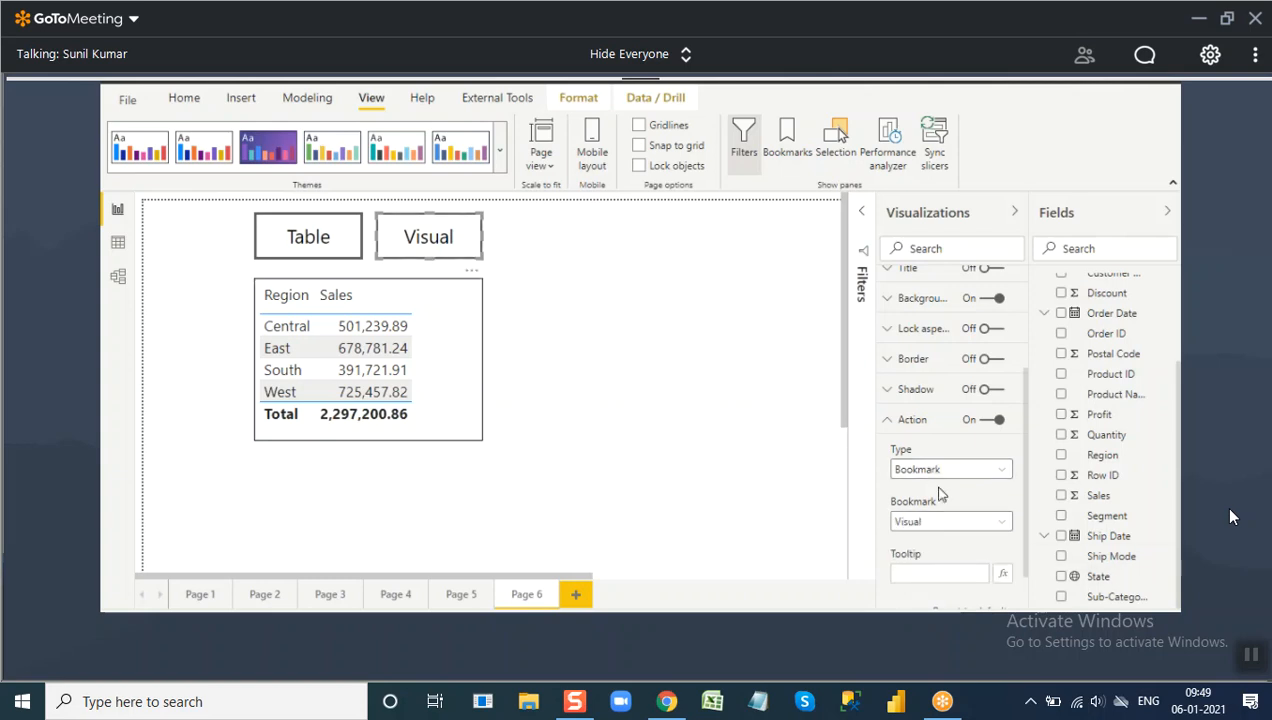
Set the Visual button's action tooltip to "Click here to See Data in Visual Format".
{"action": "left_click", "coordinate": [934, 581]}
{"action": "type", "text": "Click here to"}
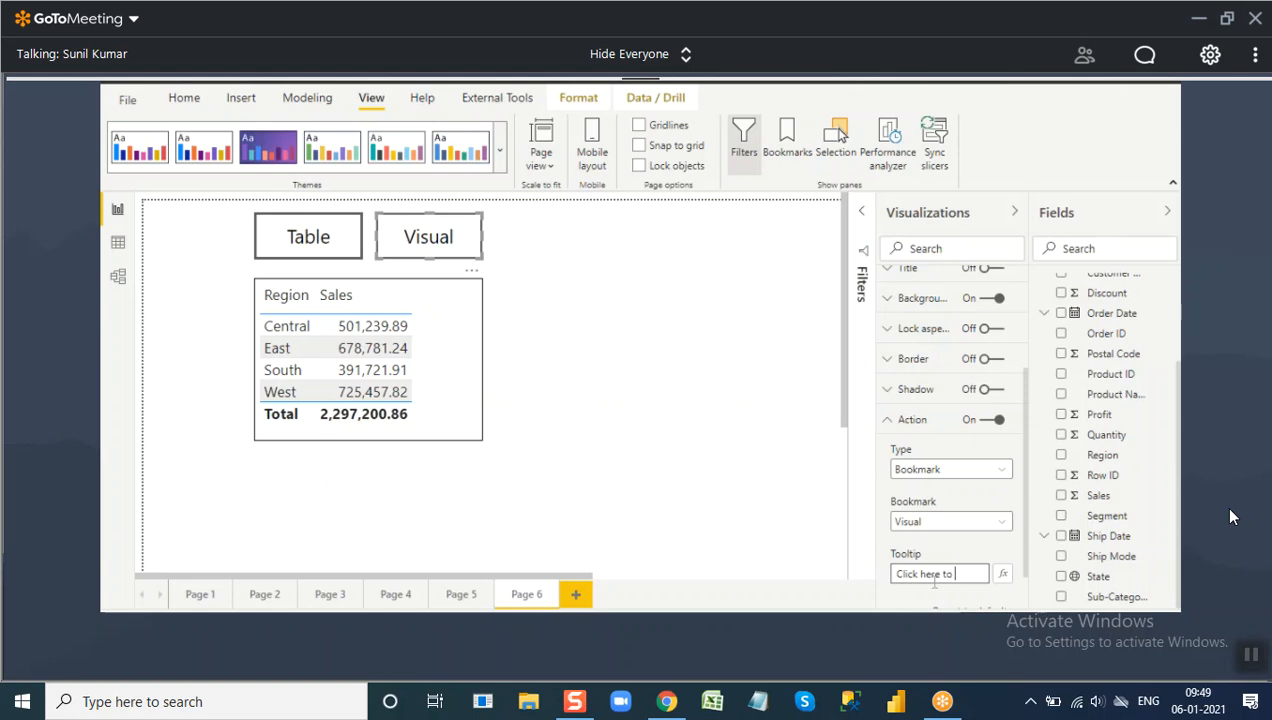
{"action": "type", "text": " See Data"}
{"action": "type", "text": " in Visual"}
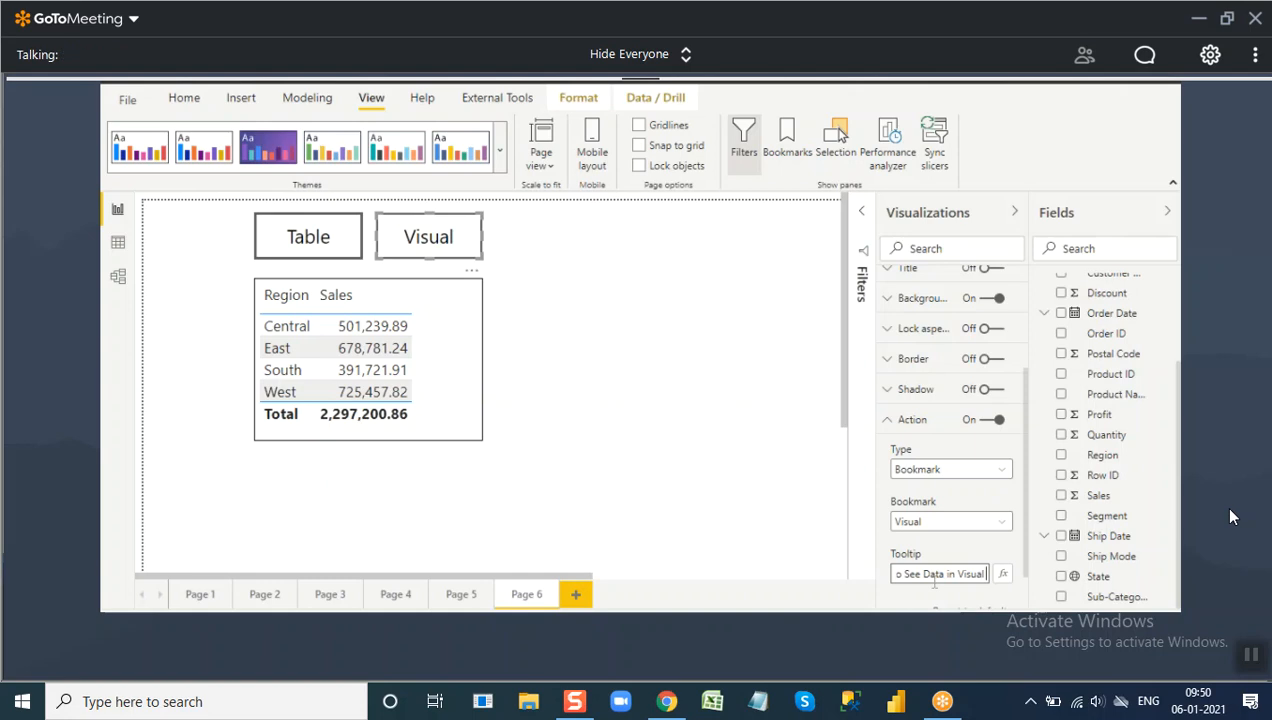
{"action": "type", "text": "Format"}
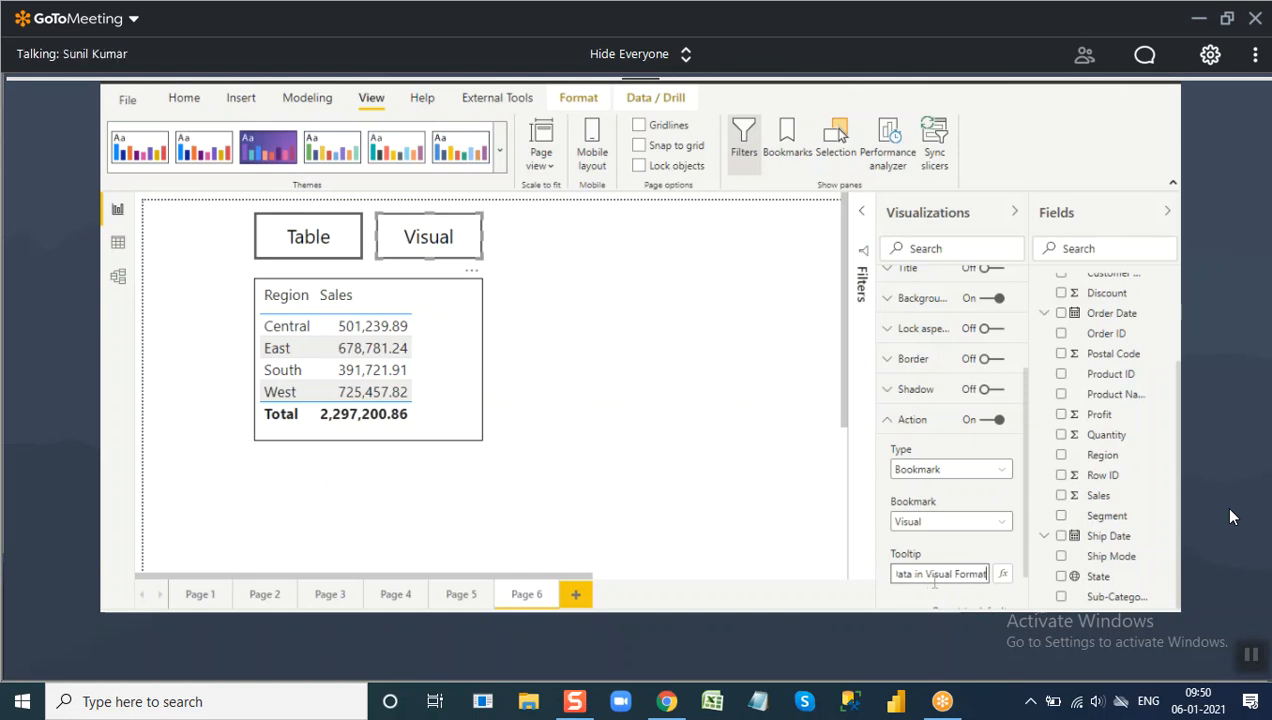
{"action": "left_click", "coordinate": [470, 378]}
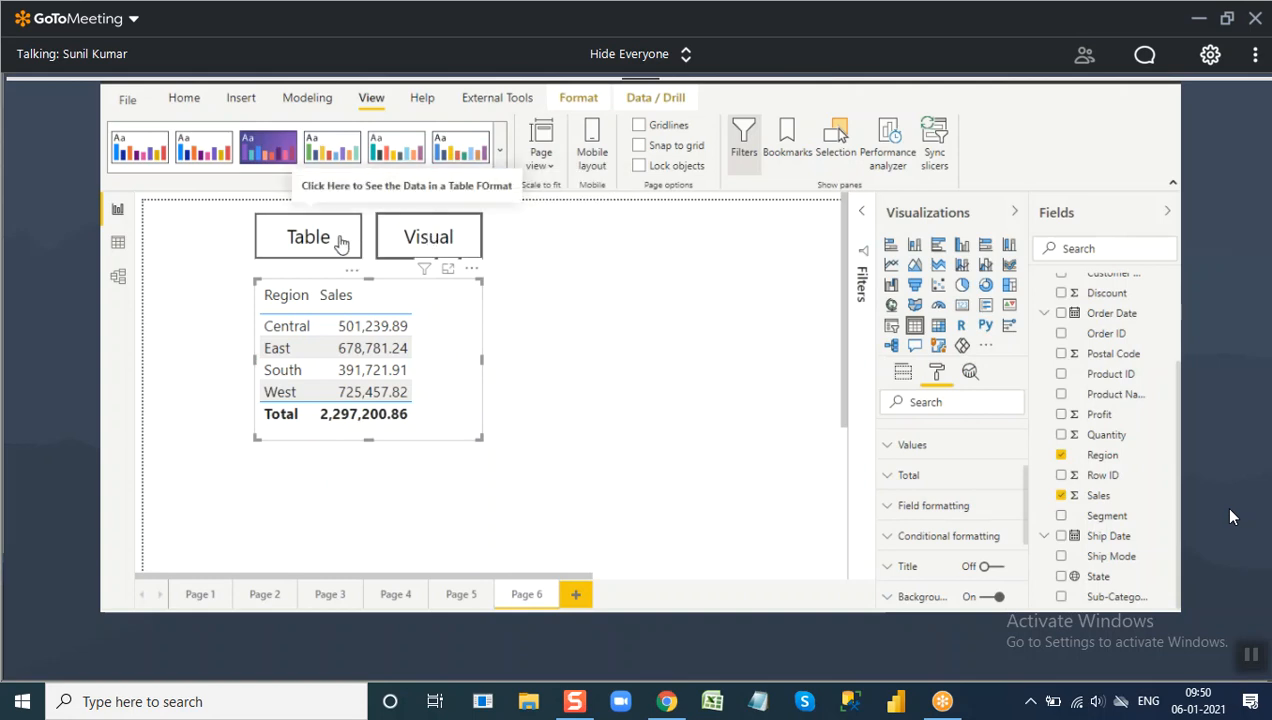
Review the action settings of the Visual and Table buttons, and test the Visual button.
{"action": "left_click", "coordinate": [420, 241]}
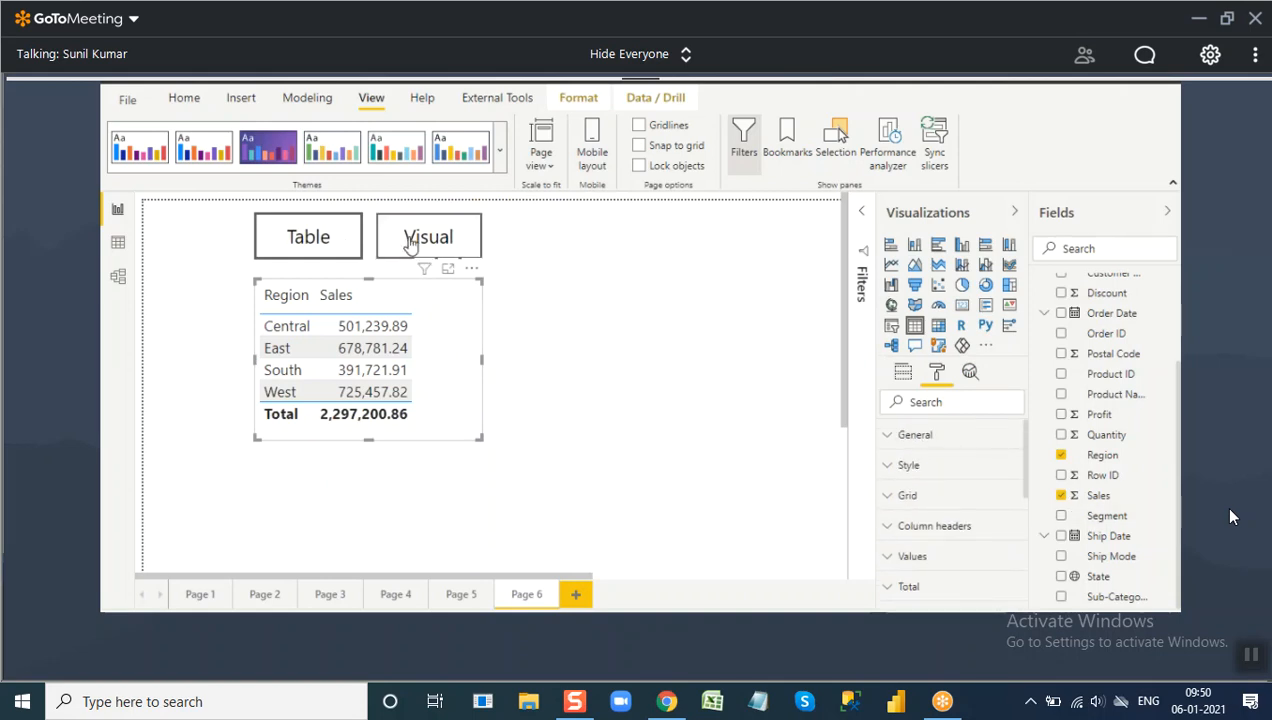
{"action": "scroll", "coordinate": [928, 540], "scroll_direction": "down", "scroll_amount": 3}
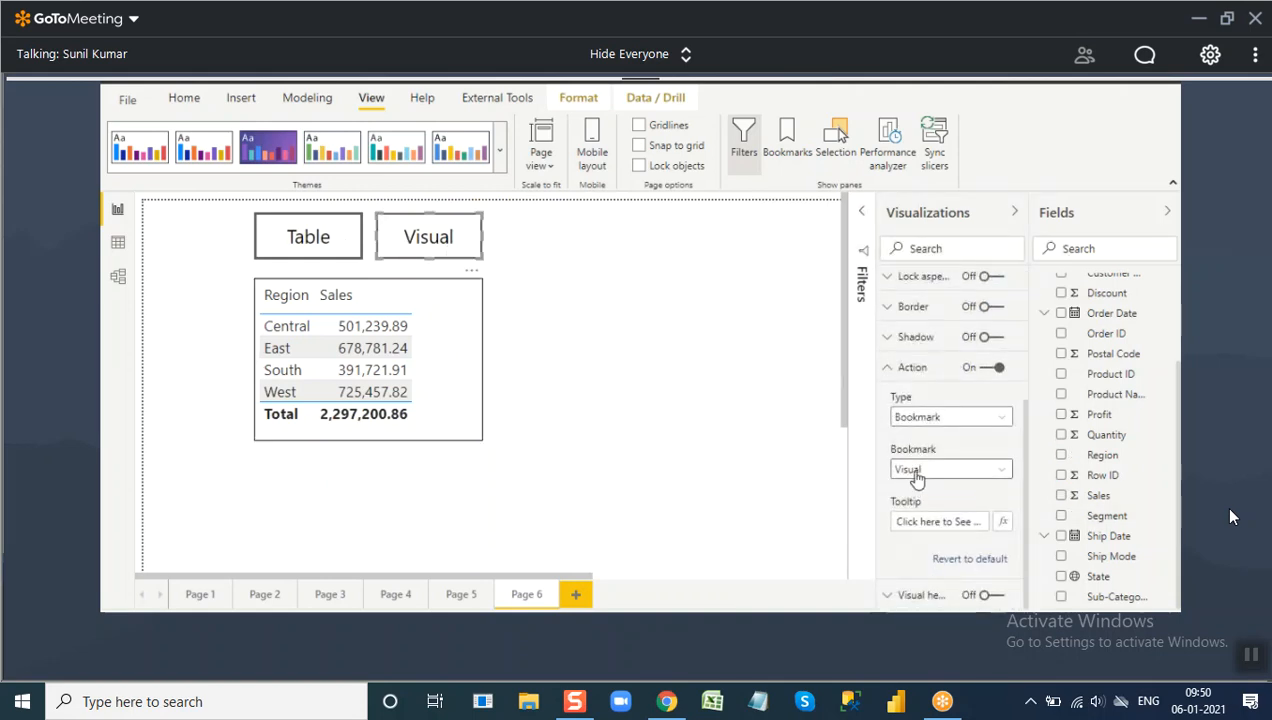
{"action": "left_click", "coordinate": [313, 247]}
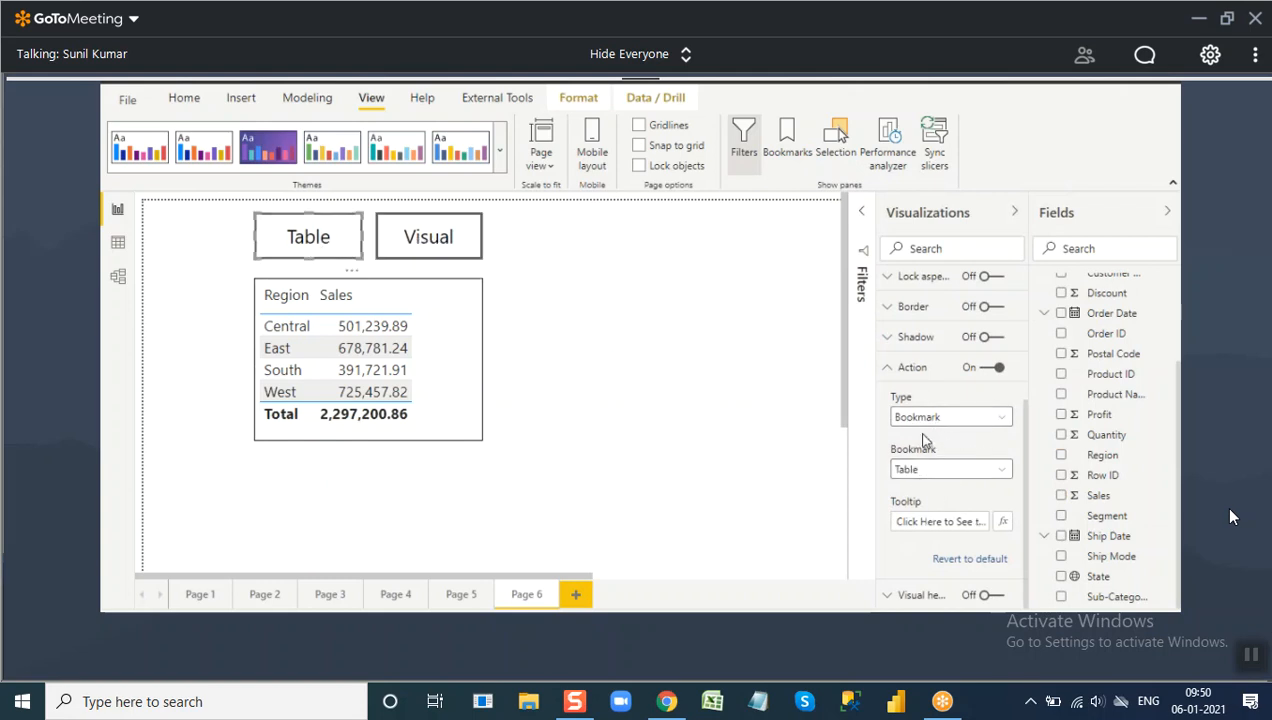
{"action": "left_click", "coordinate": [911, 368]}
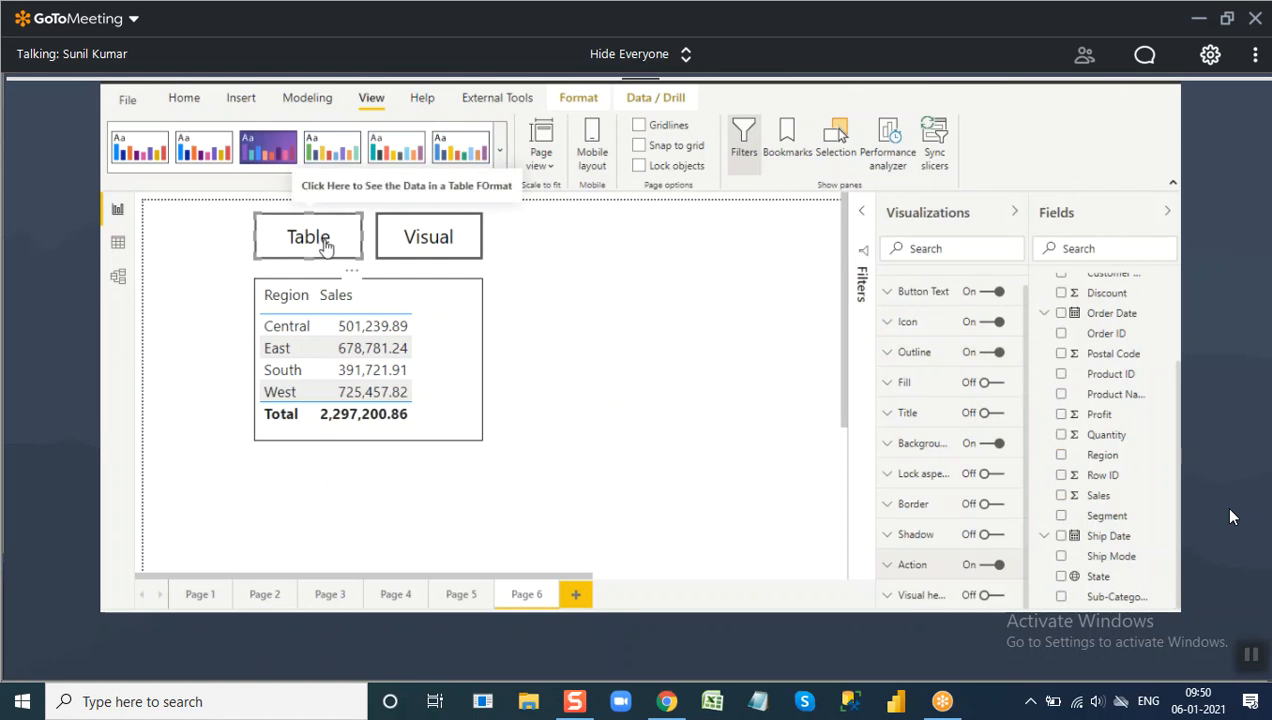
{"action": "left_click", "coordinate": [425, 246], "text": "ctrl"}
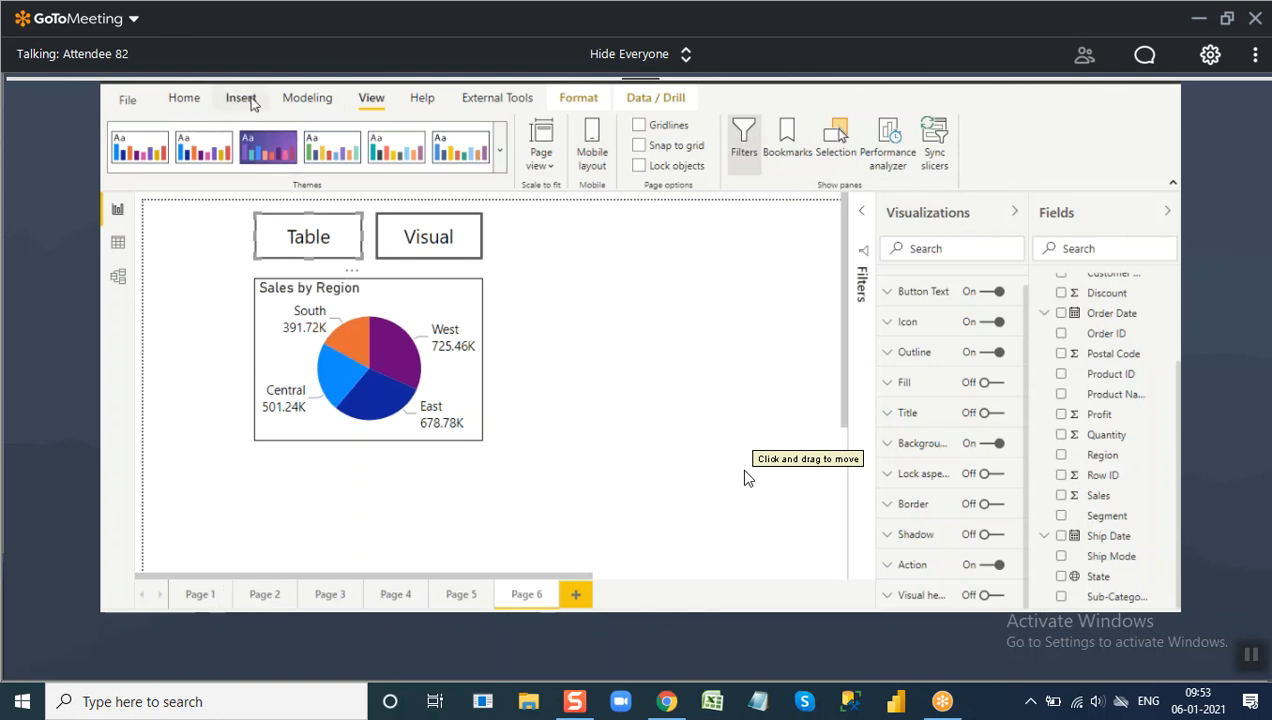
{"action": "left_click", "coordinate": [243, 98]}
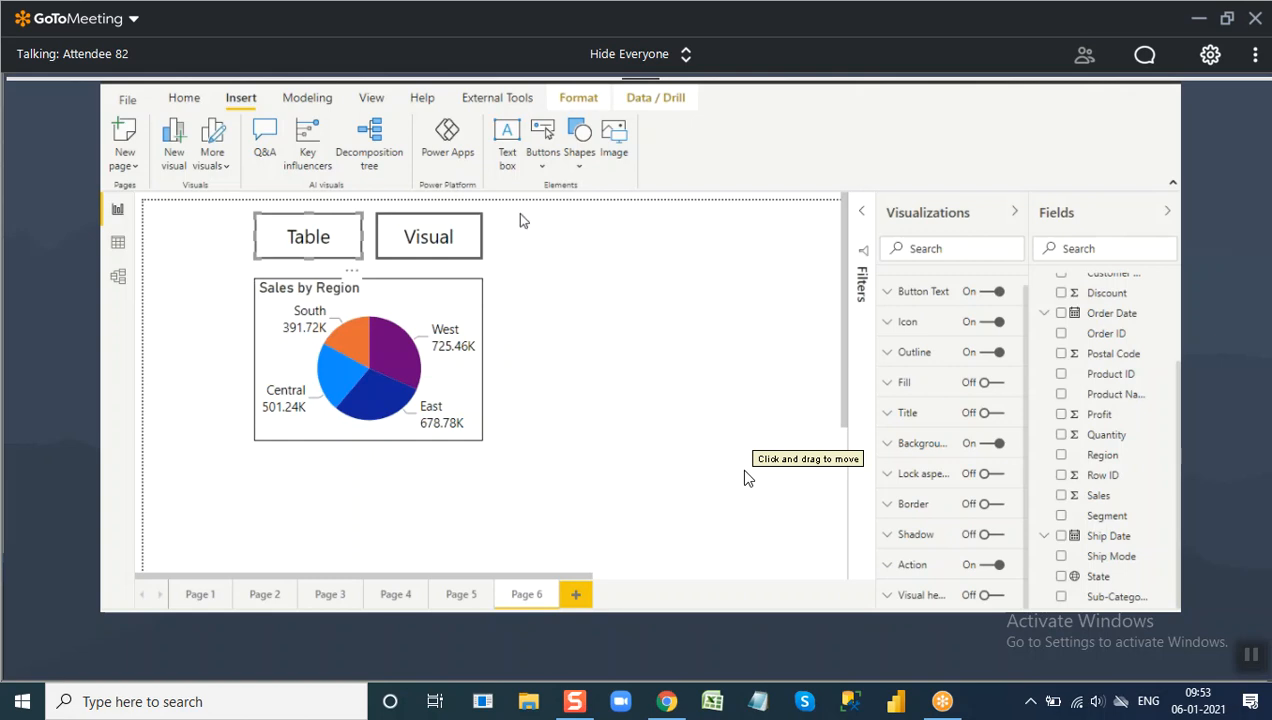
{"action": "left_click", "coordinate": [579, 160]}
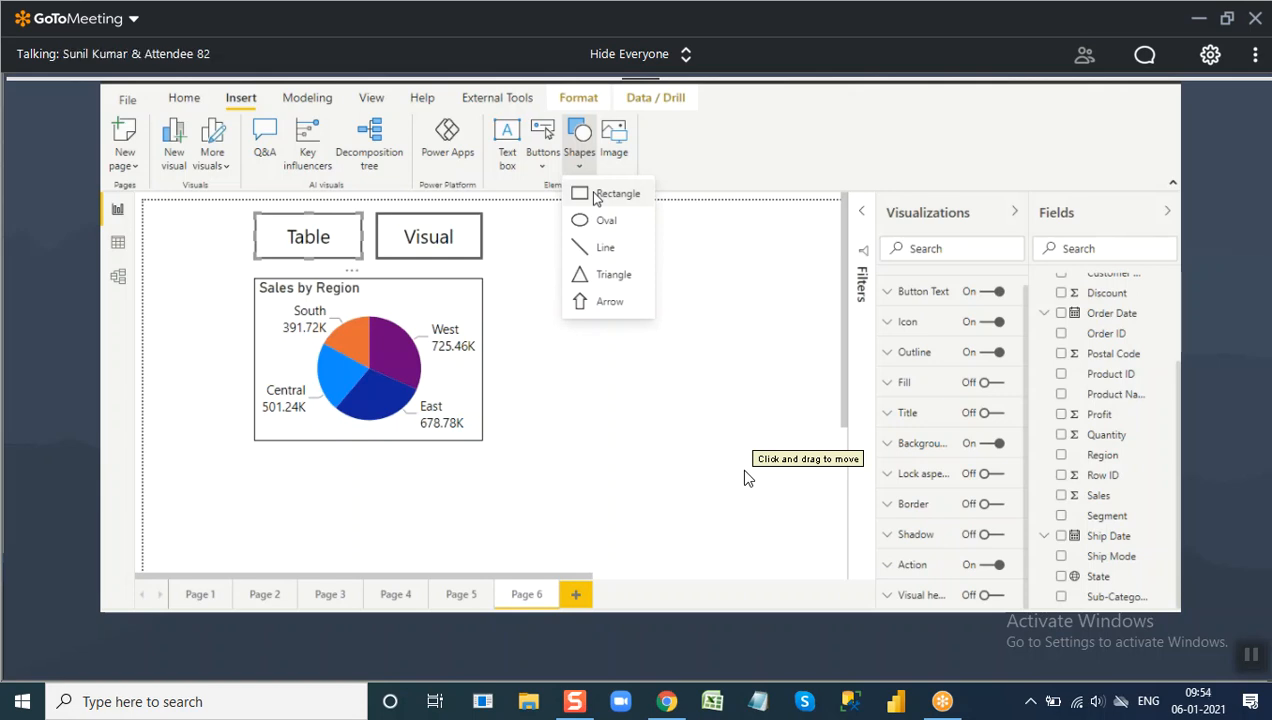
{"action": "mouse_move", "coordinate": [630, 502]}
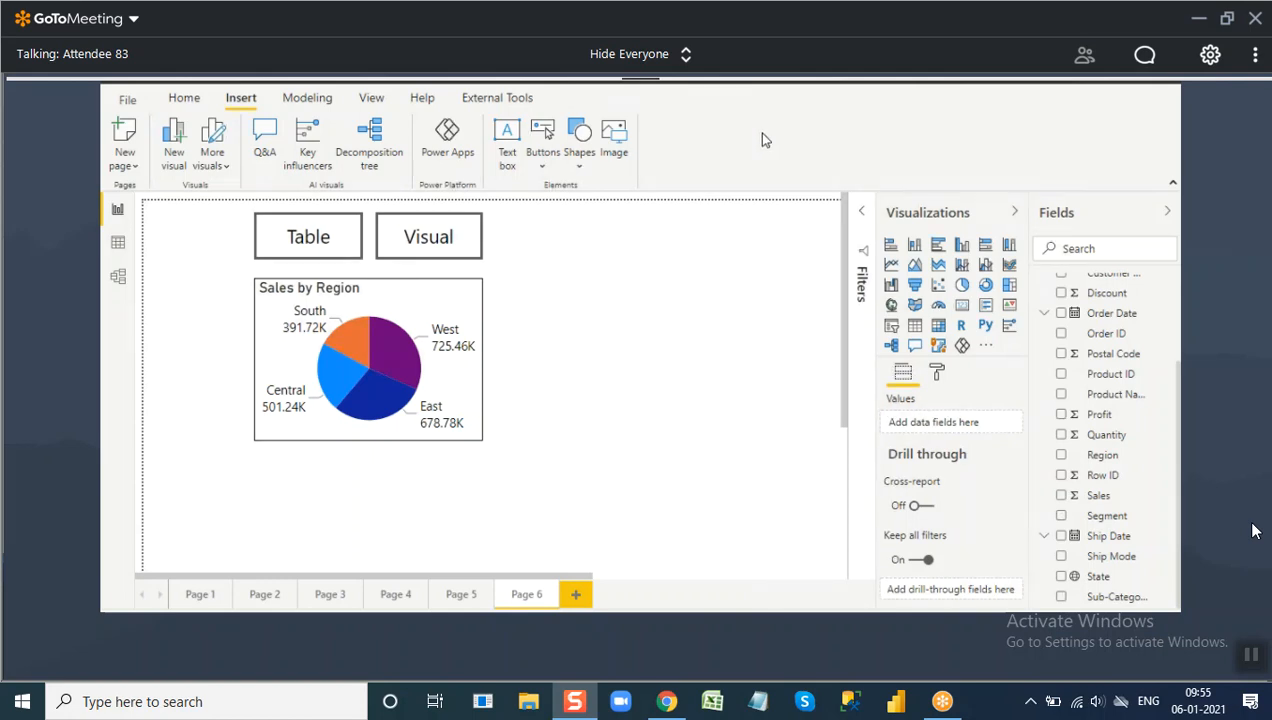
{"action": "left_click", "coordinate": [117, 275]}
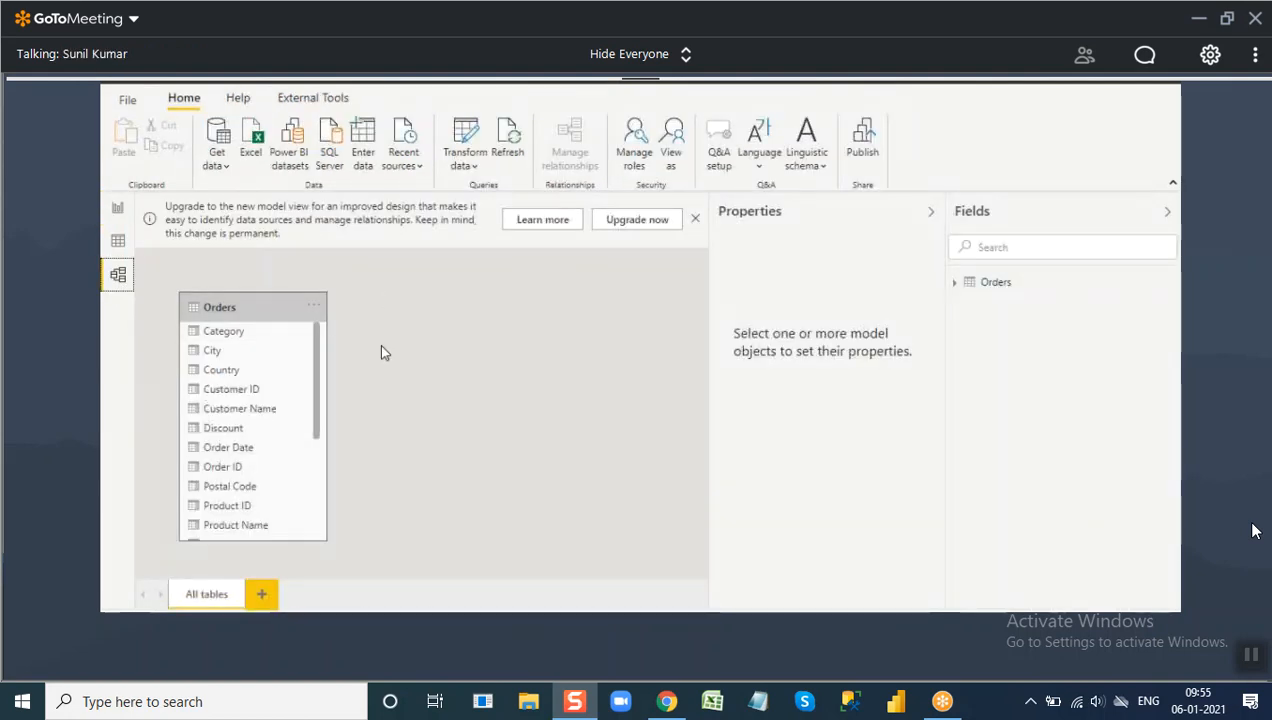
{"action": "left_click", "coordinate": [117, 210]}
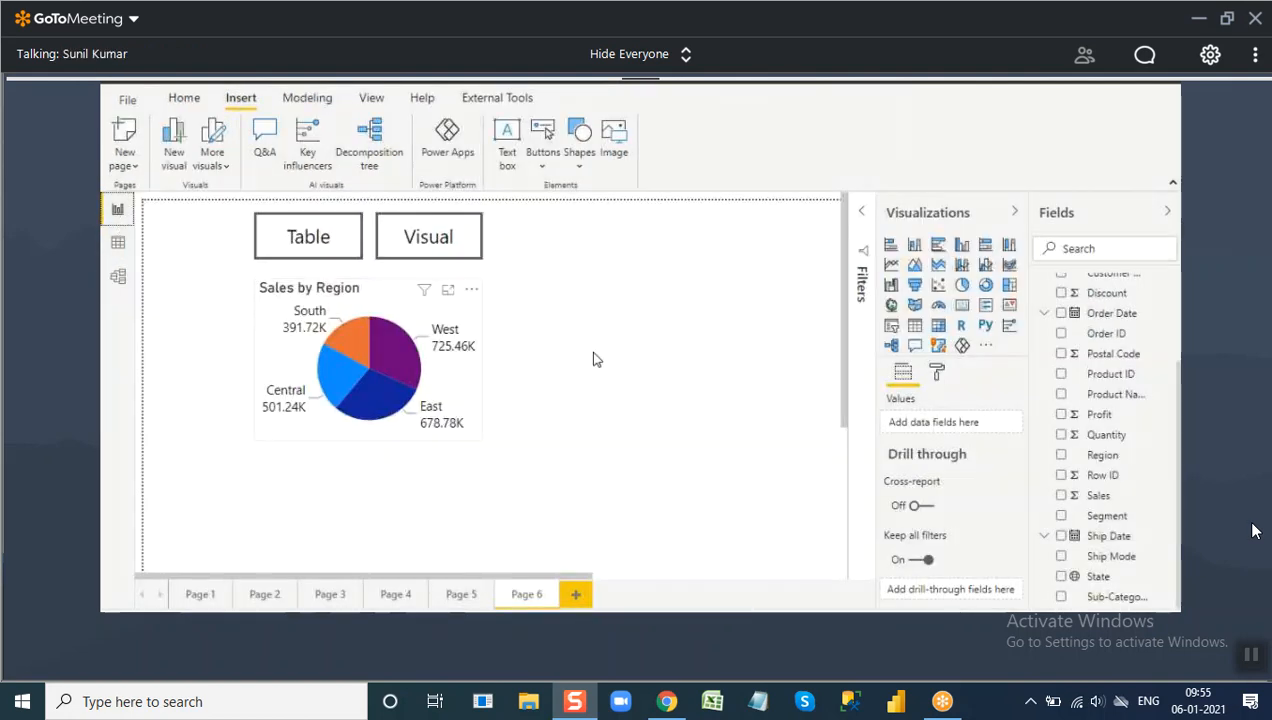
Add a new report page and set its page view to Actual size.
{"action": "left_click", "coordinate": [579, 597]}
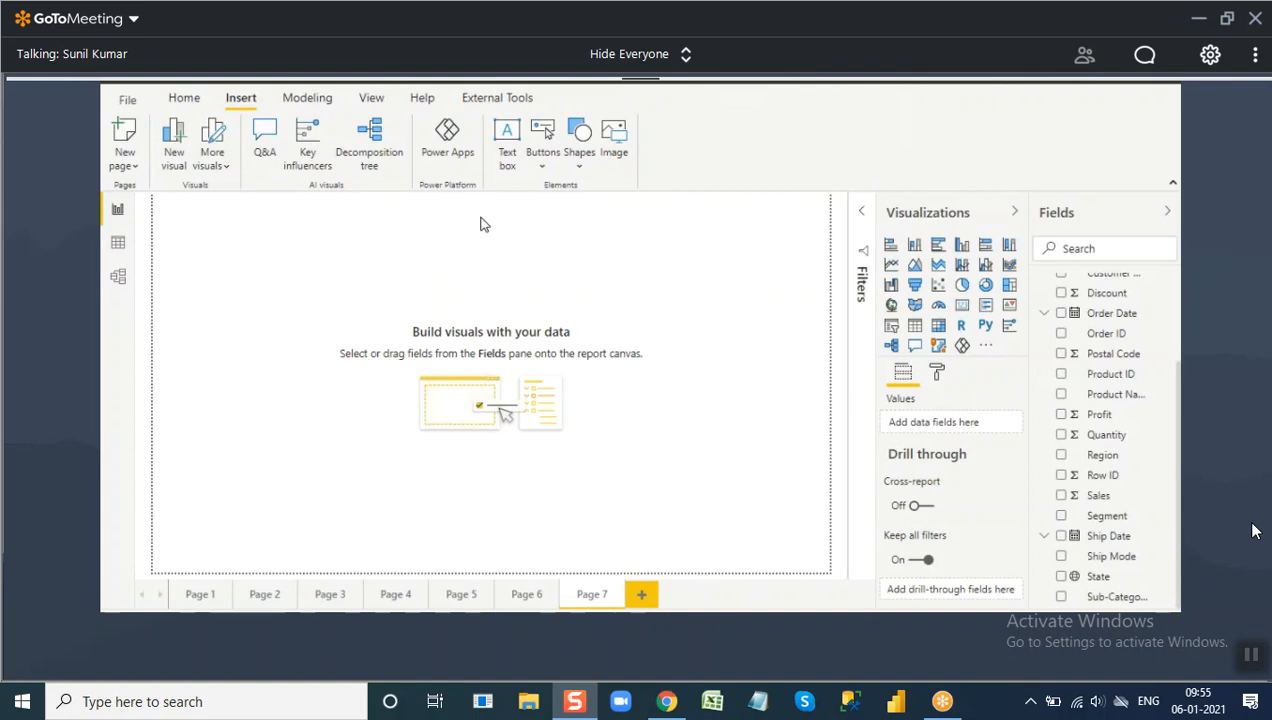
{"action": "left_click", "coordinate": [371, 98]}
{"action": "left_click", "coordinate": [541, 150]}
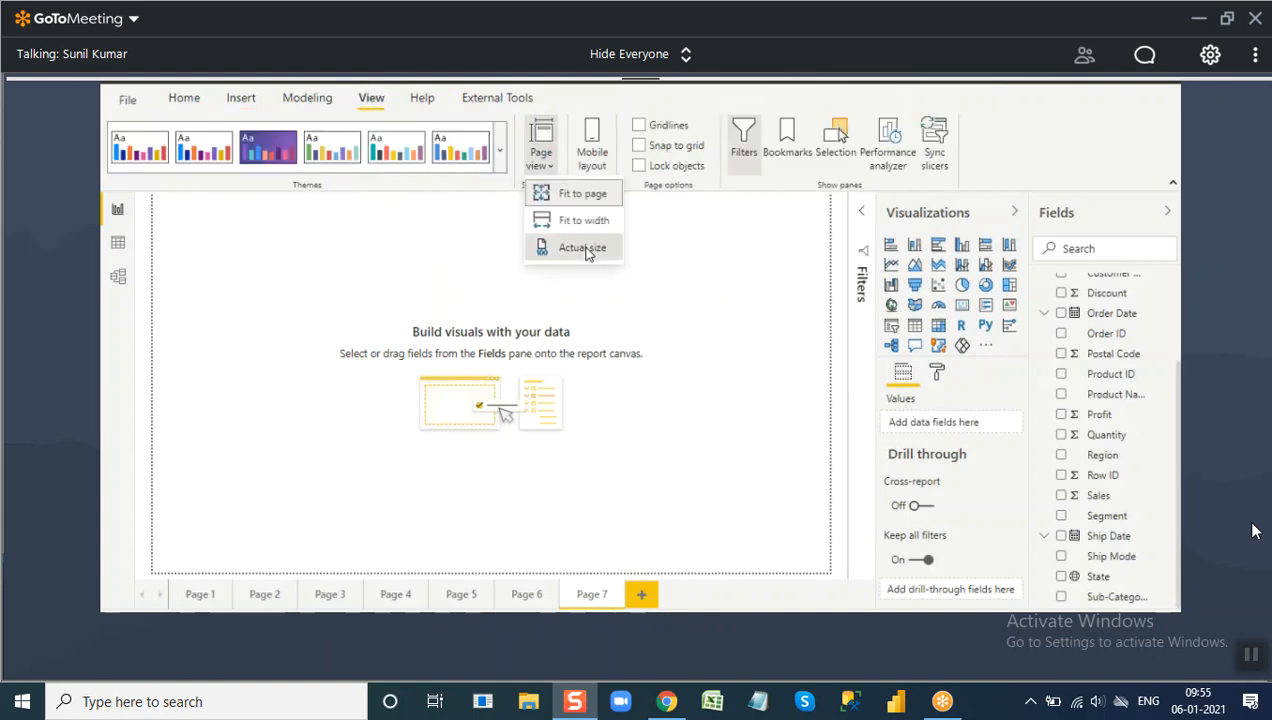
{"action": "left_click", "coordinate": [548, 247]}
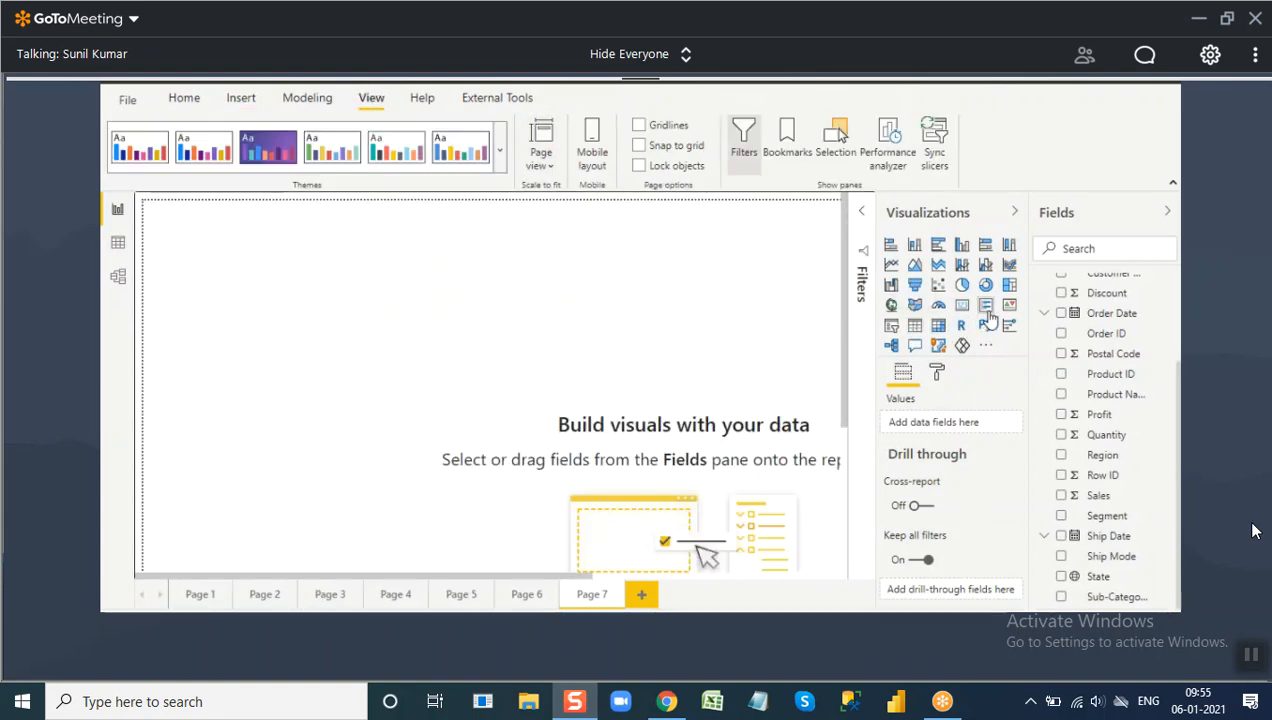
Add a Q&A visual to the new page and ask it "today sales".
{"action": "left_click", "coordinate": [913, 345]}
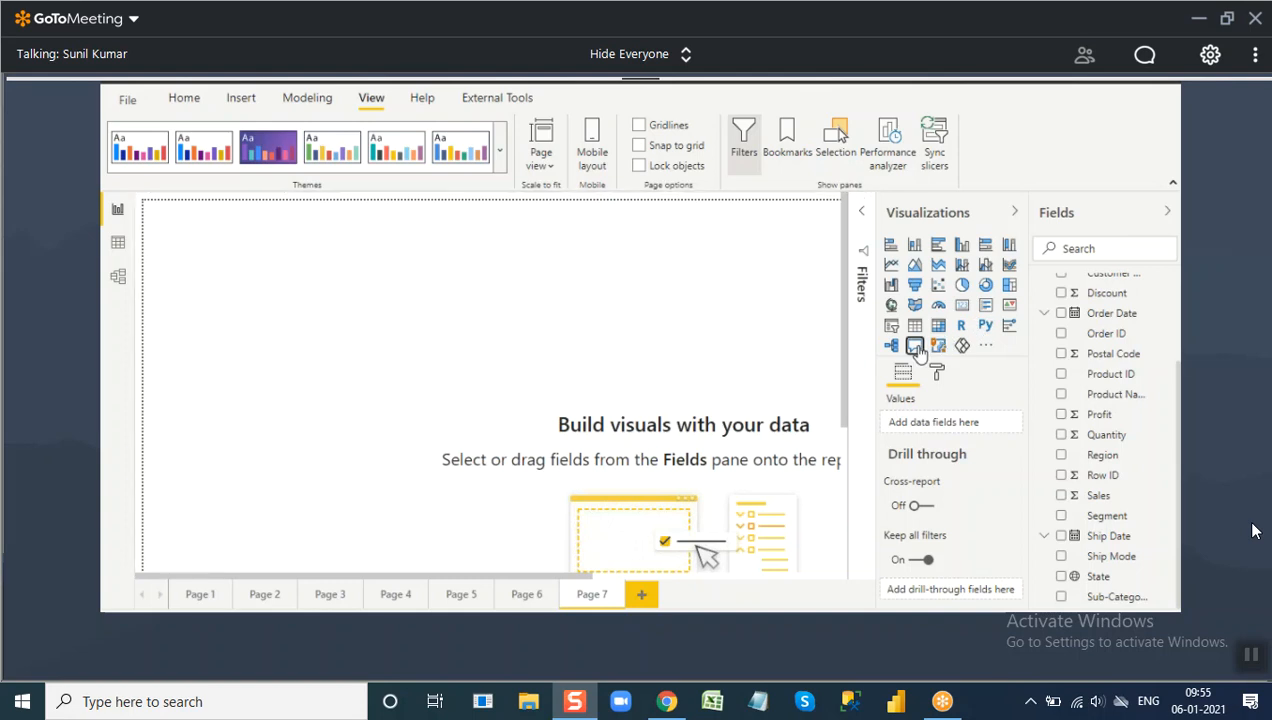
{"action": "left_click", "coordinate": [255, 243]}
{"action": "type", "text": "today"}
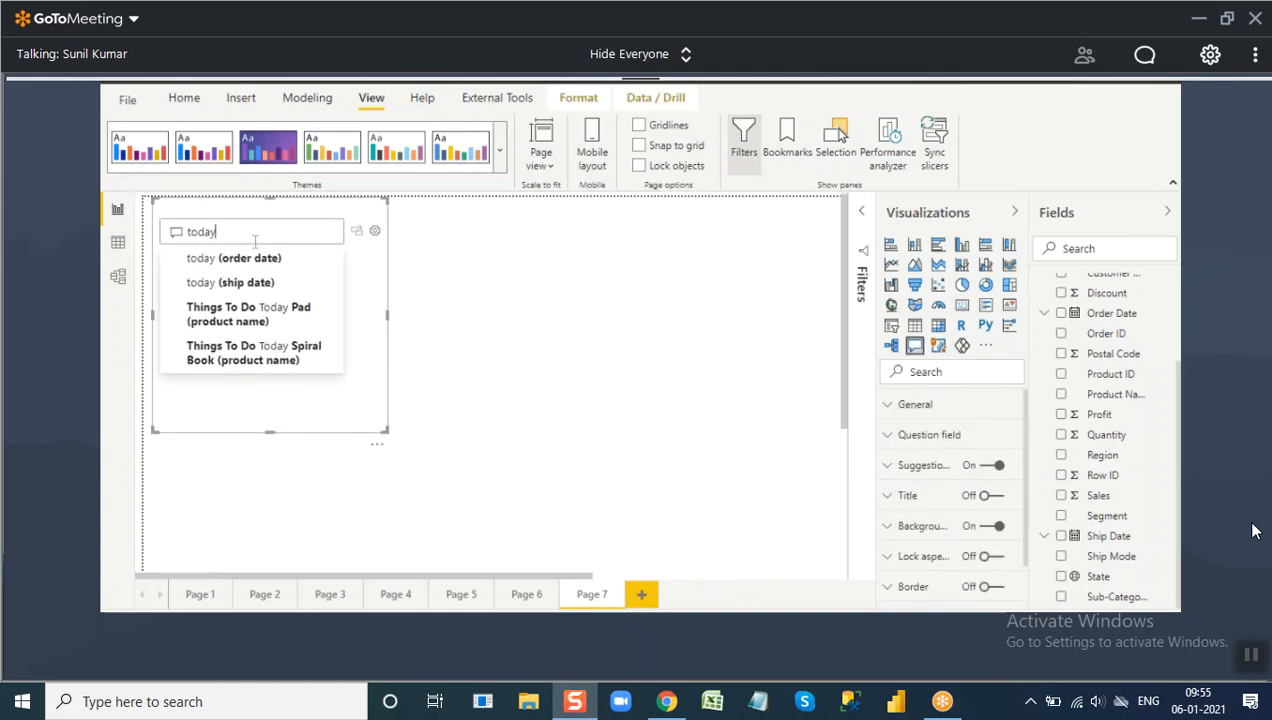
{"action": "scroll", "coordinate": [255, 245], "scroll_direction": "down", "scroll_amount": 3}
{"action": "scroll", "coordinate": [323, 273], "scroll_direction": "up", "scroll_amount": 3}
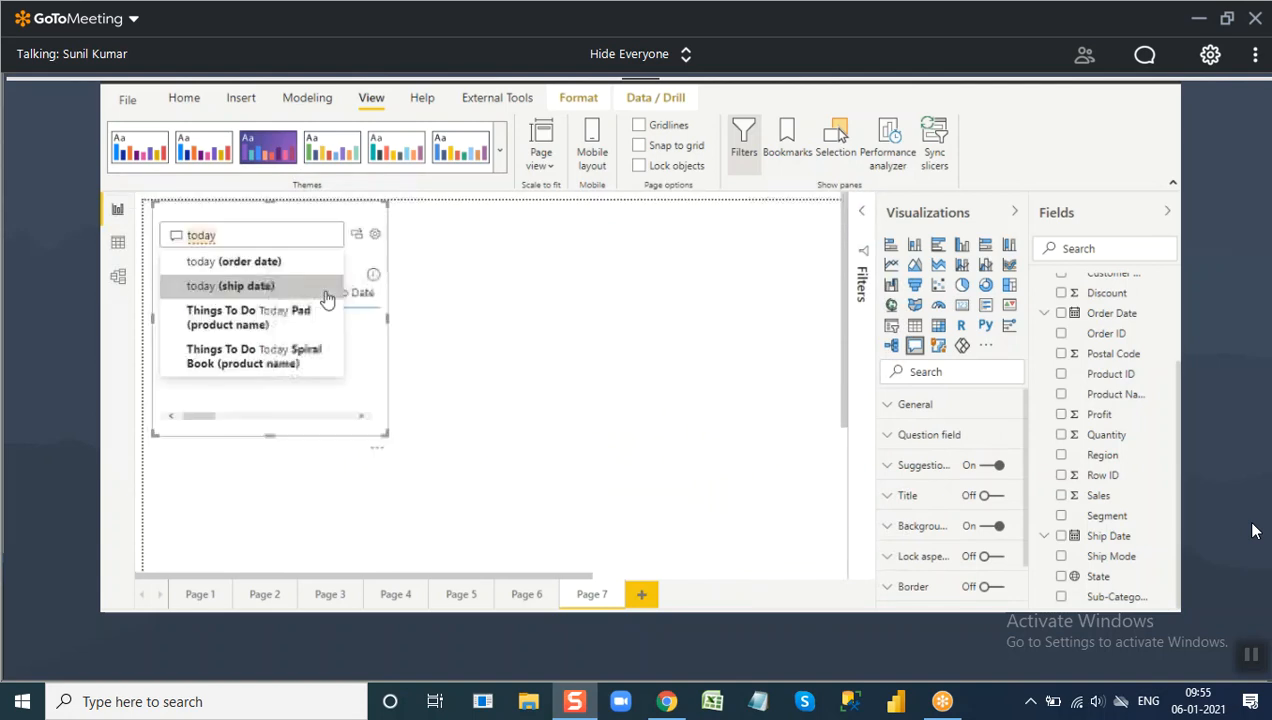
{"action": "left_click", "coordinate": [262, 239]}
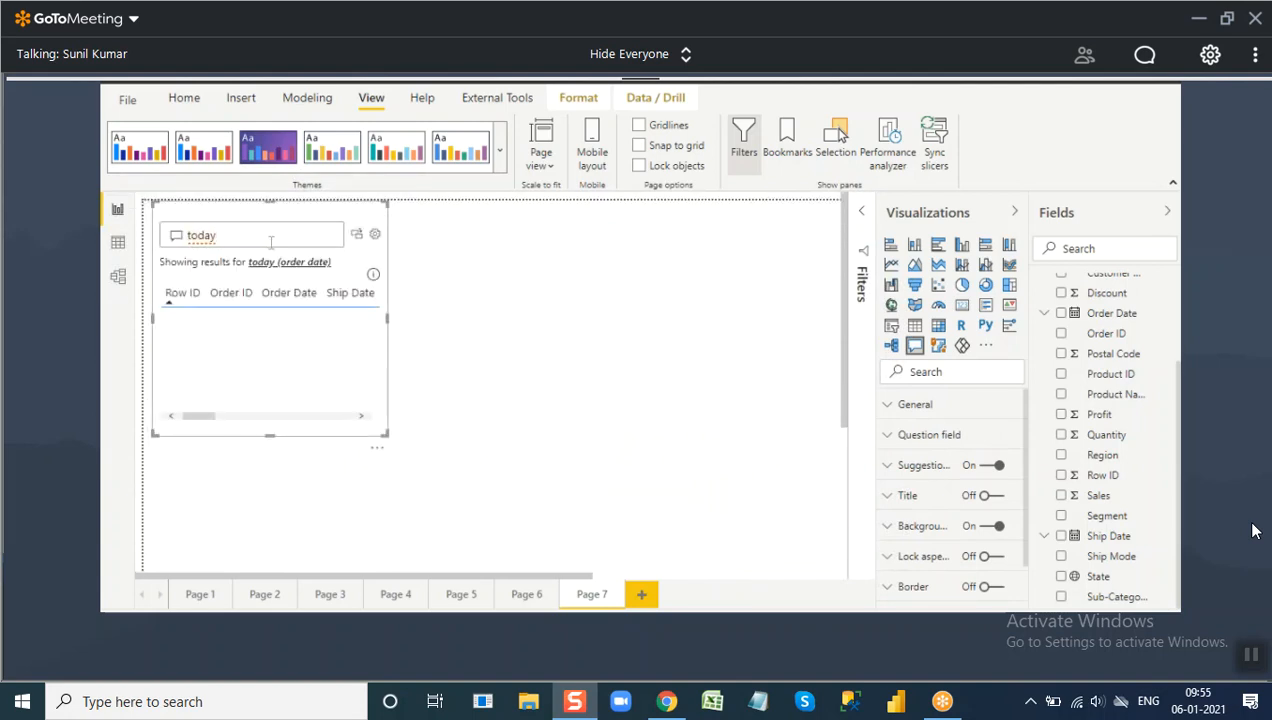
{"action": "type", "text": "sales"}
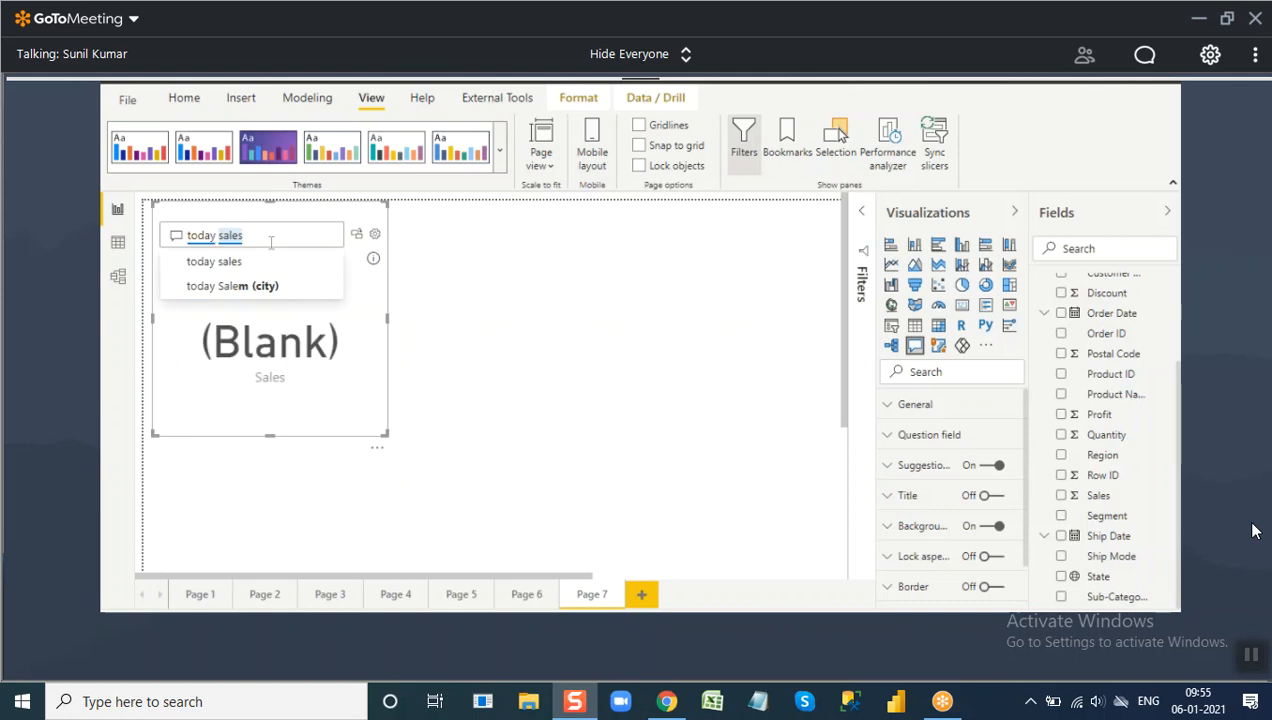
{"action": "left_click", "coordinate": [275, 360]}
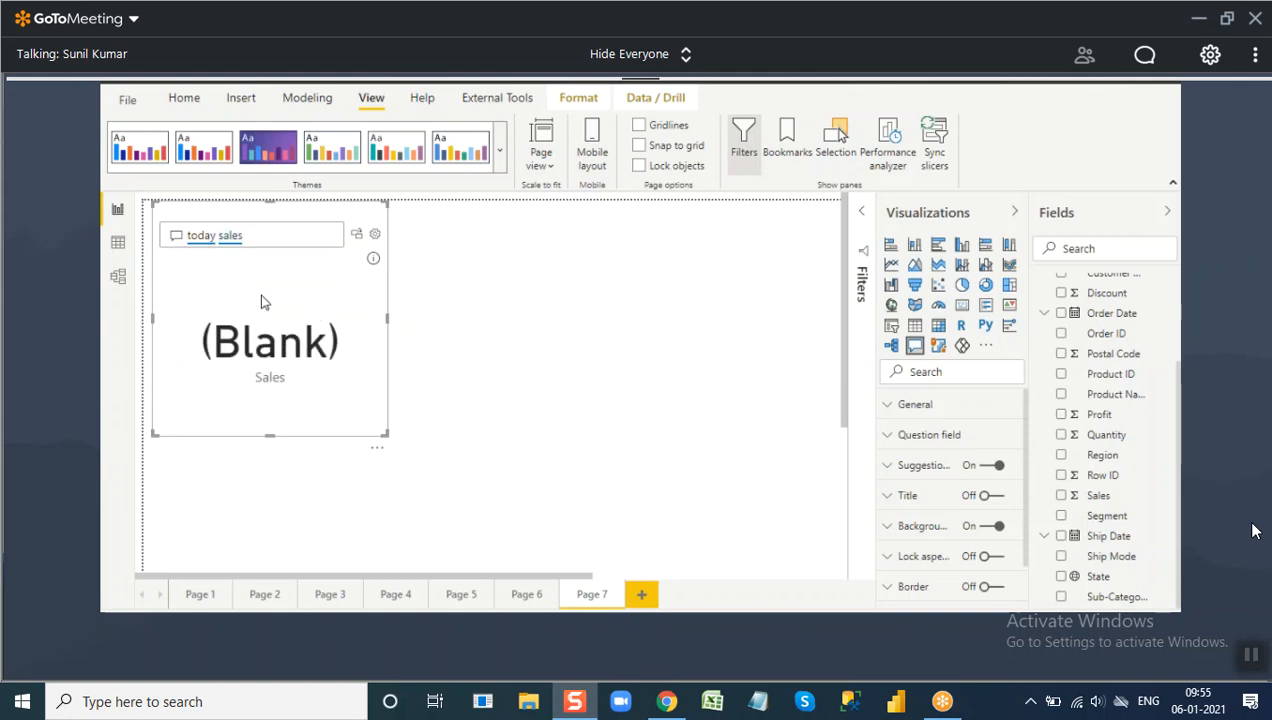
Convert the "today sales" answer into a standard visual, inspect its filters, and delete it.
{"action": "left_click", "coordinate": [358, 237]}
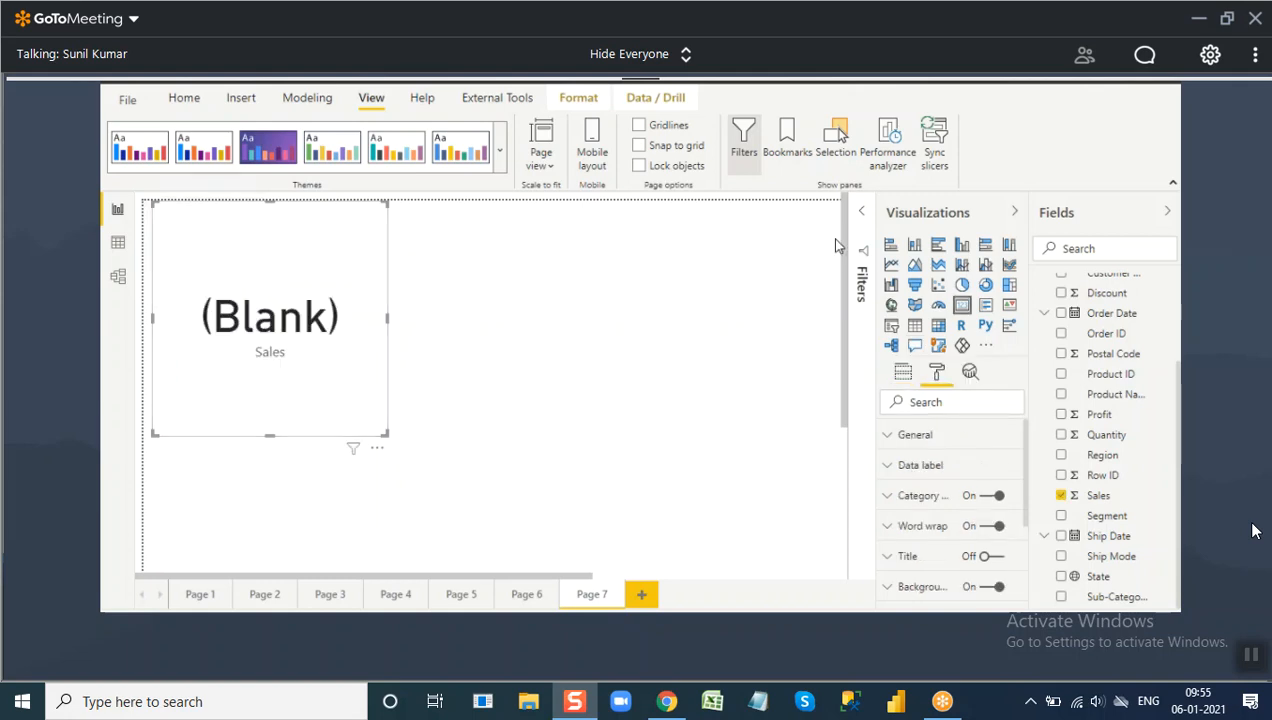
{"action": "left_click", "coordinate": [861, 213]}
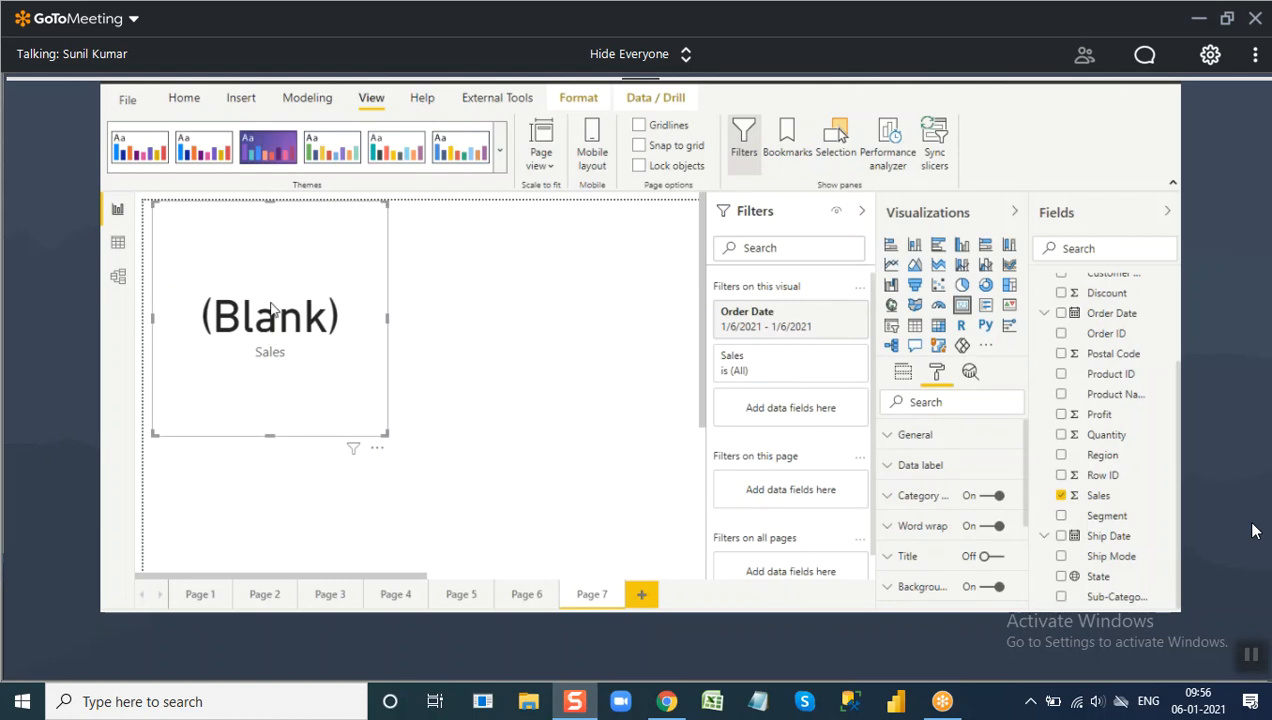
{"action": "left_click_drag", "start_coordinate": [270, 338], "coordinate": [325, 377]}
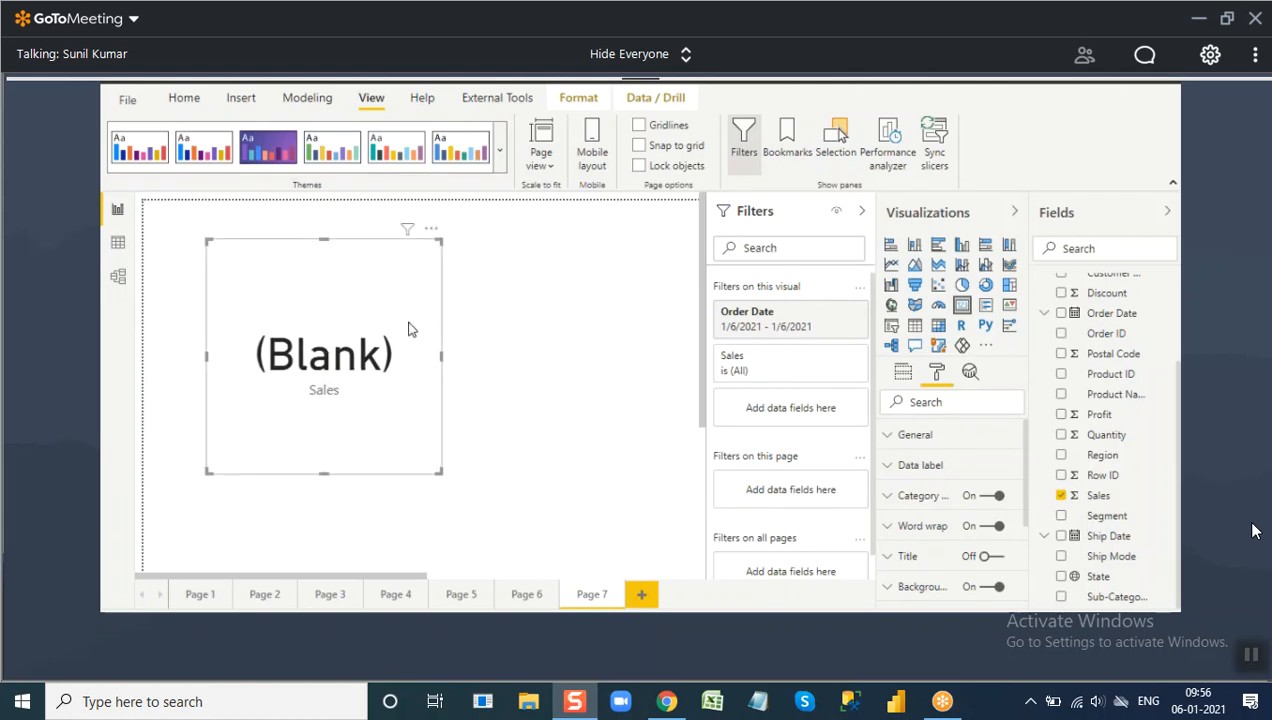
{"action": "key", "text": "Delete"}
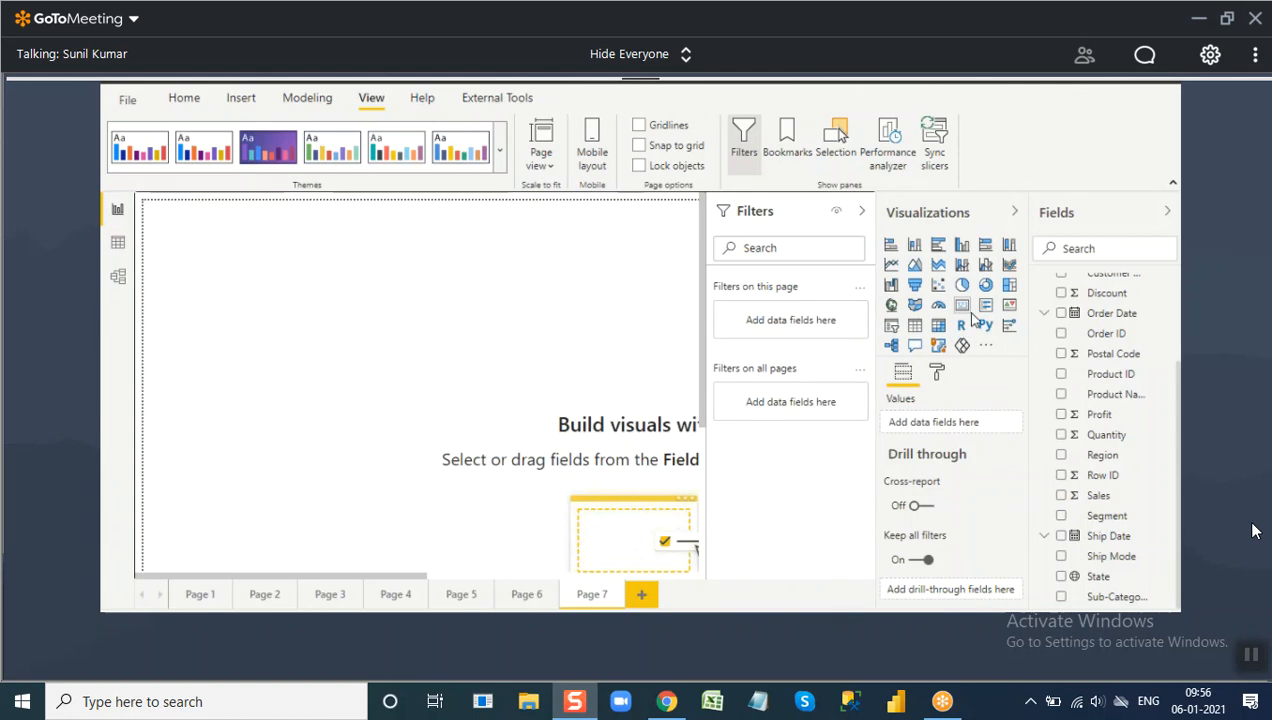
Add another Q&A visual, widen and reposition it on the page, and delete it.
{"action": "left_click", "coordinate": [917, 347]}
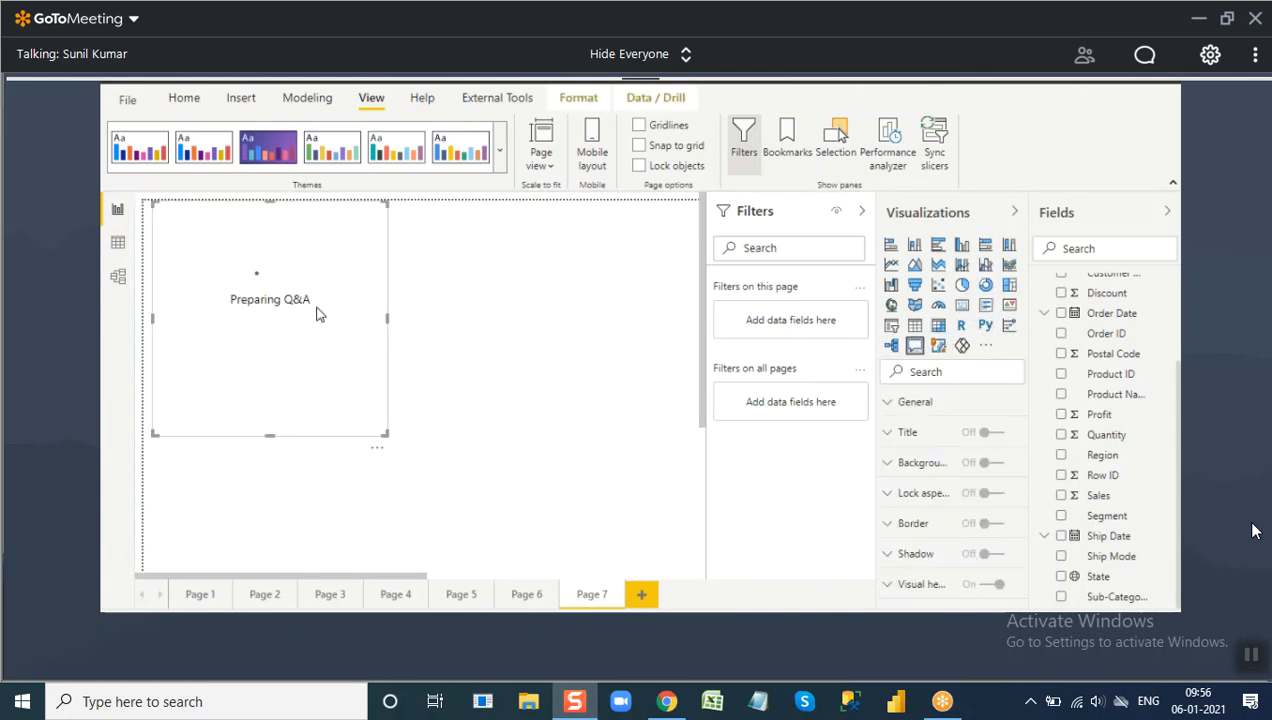
{"action": "left_click_drag", "start_coordinate": [365, 294], "coordinate": [427, 302]}
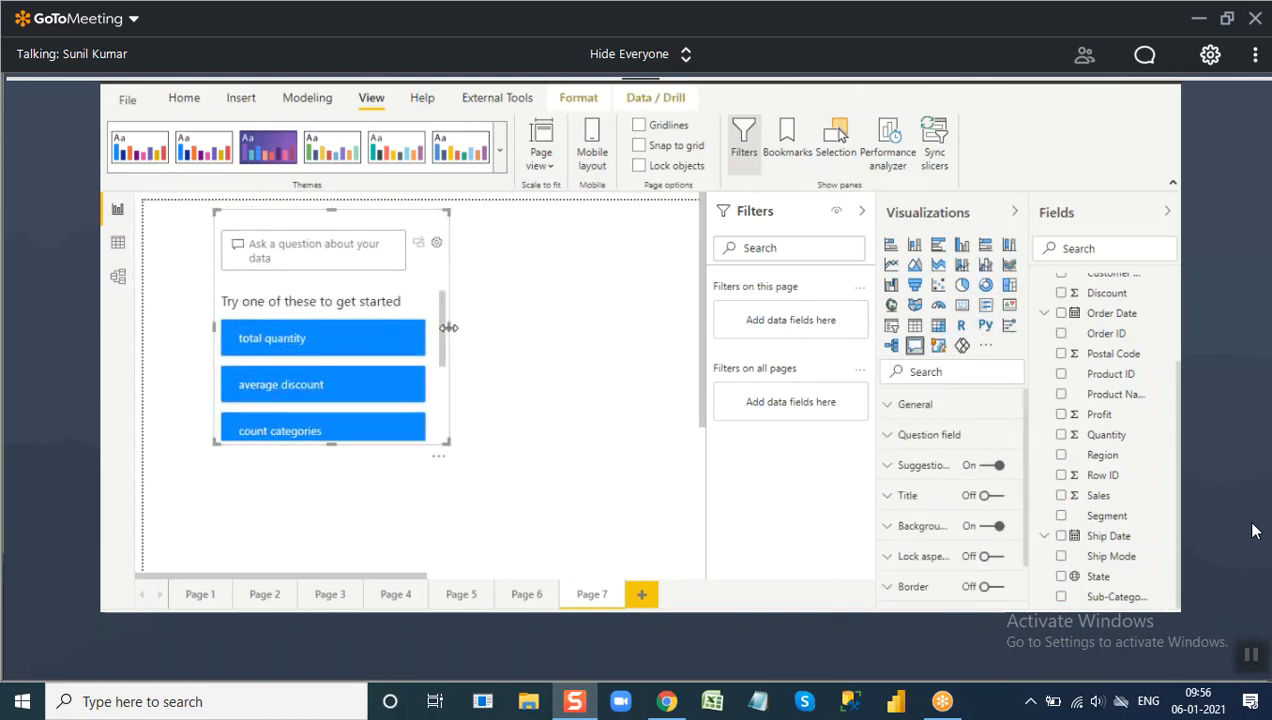
{"action": "left_click_drag", "start_coordinate": [451, 354], "coordinate": [545, 354]}
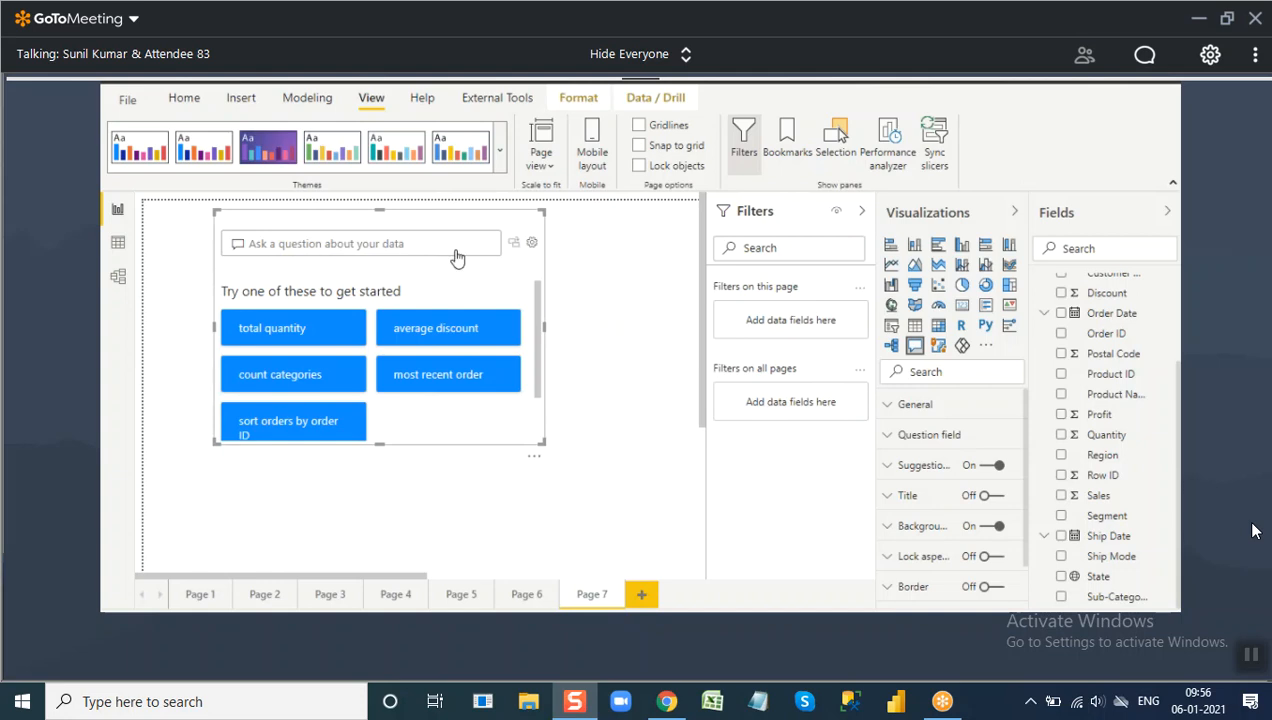
{"action": "left_click_drag", "start_coordinate": [473, 221], "coordinate": [463, 247]}
{"action": "left_click", "coordinate": [524, 227]}
{"action": "left_click", "coordinate": [411, 331]}
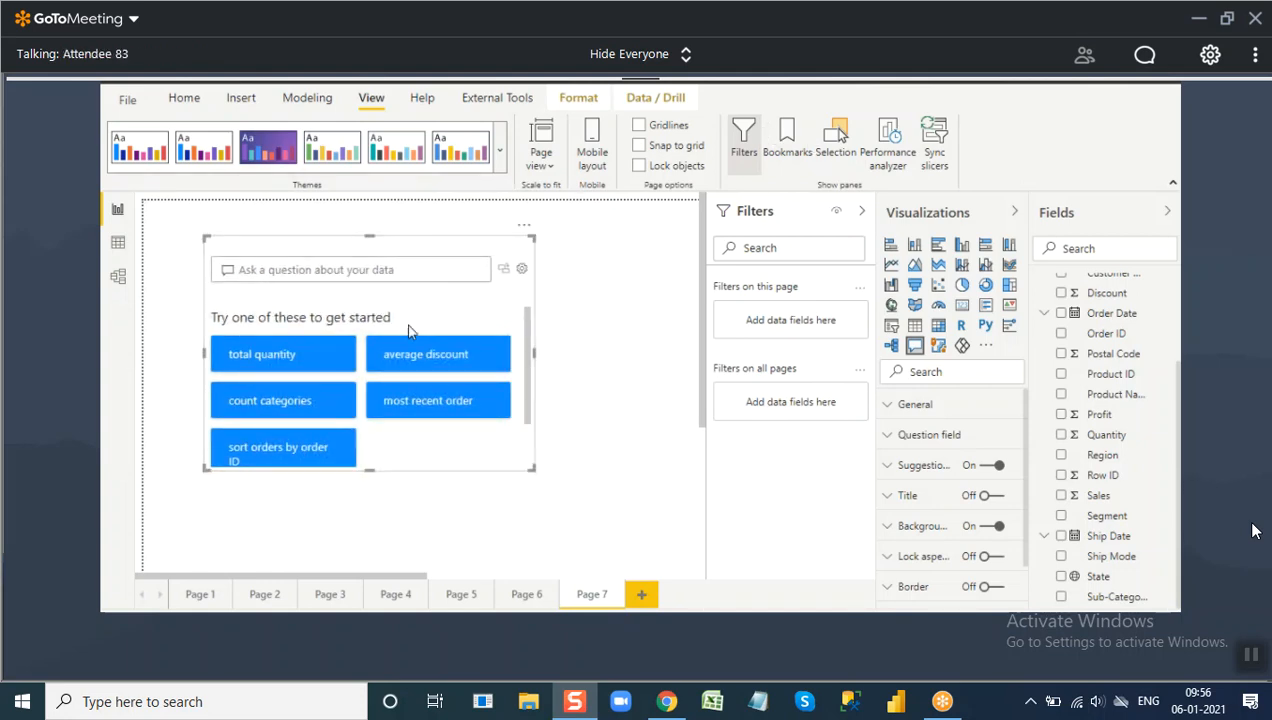
{"action": "key", "text": "Delete"}
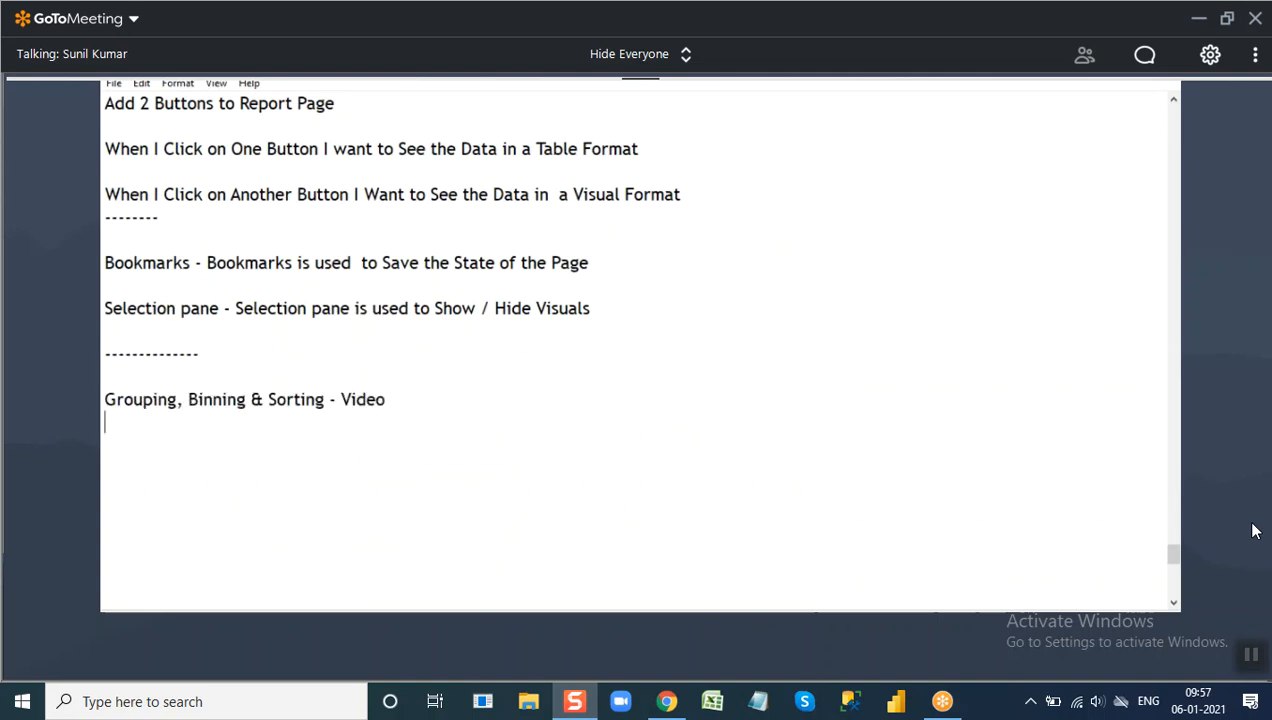
Switch to the class notes and add the line "Tooltip Page - Video" below the Grouping, Binning & Sorting entry.
{"action": "type", "text": "ooltip Page  -"}
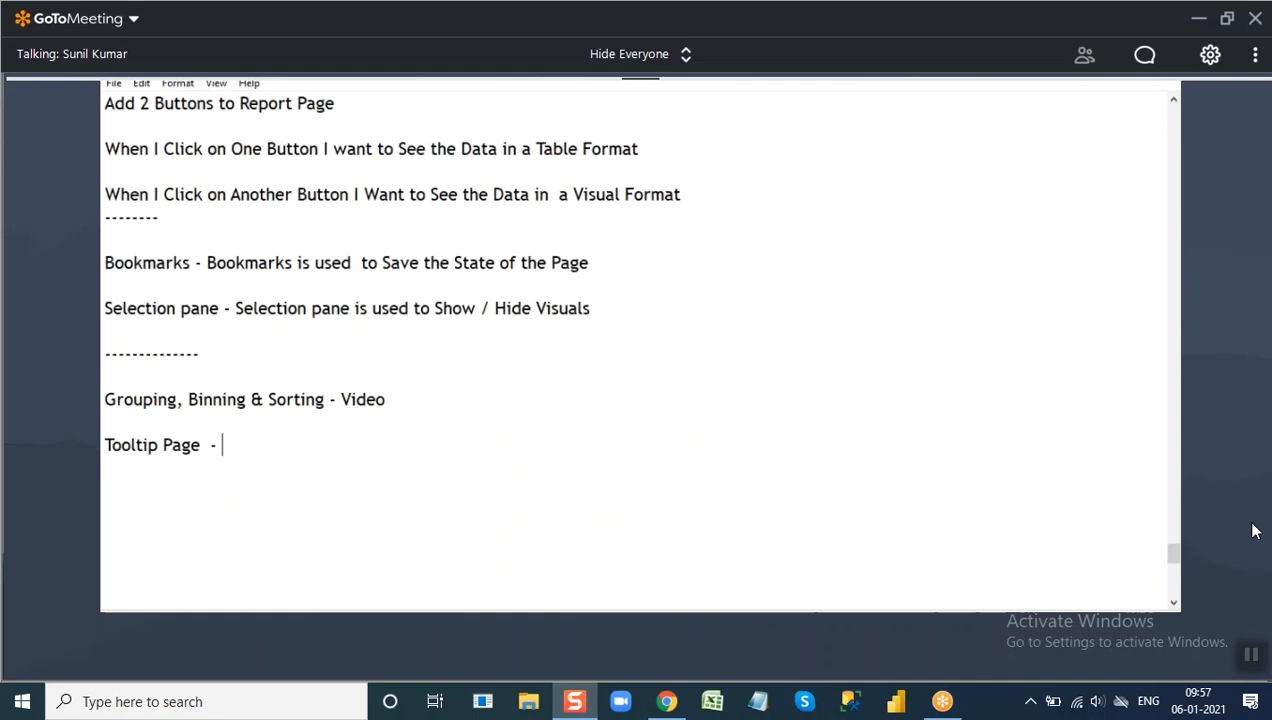
{"action": "left_click_drag", "start_coordinate": [342, 398], "coordinate": [410, 397]}
{"action": "key", "text": "ctrl+c"}
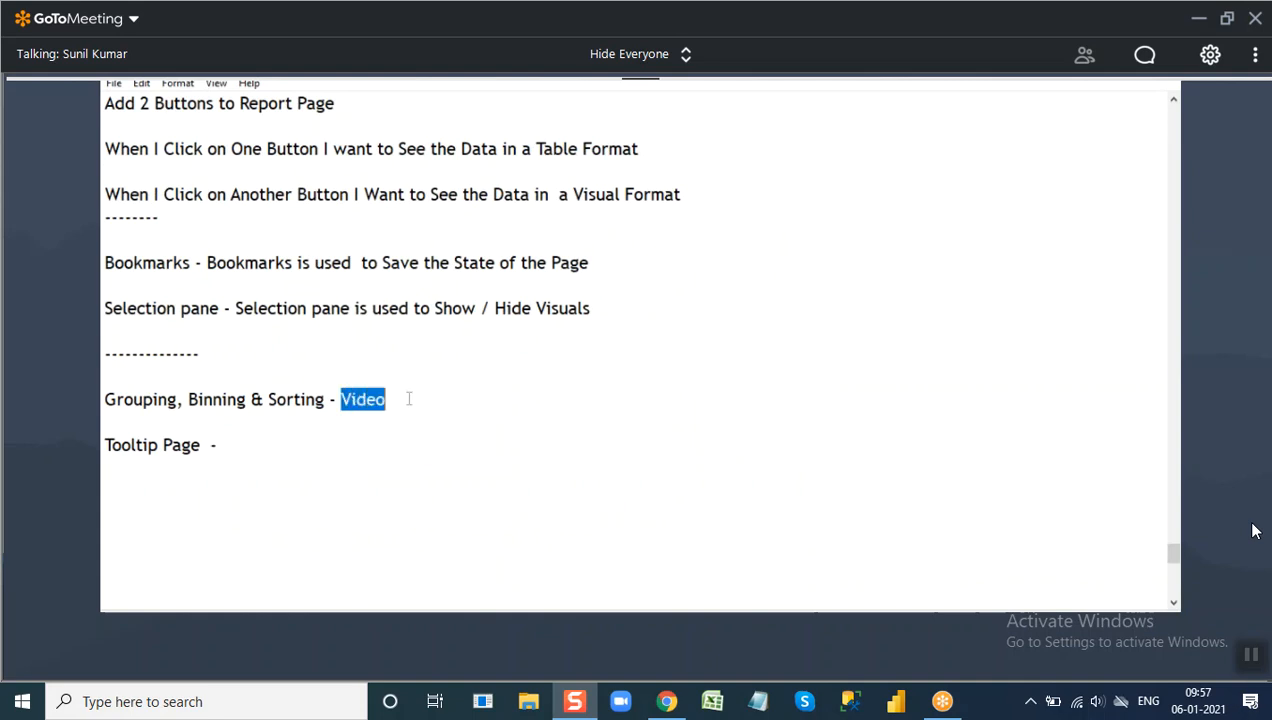
{"action": "left_click", "coordinate": [305, 439]}
{"action": "key", "text": "ctrl+v"}
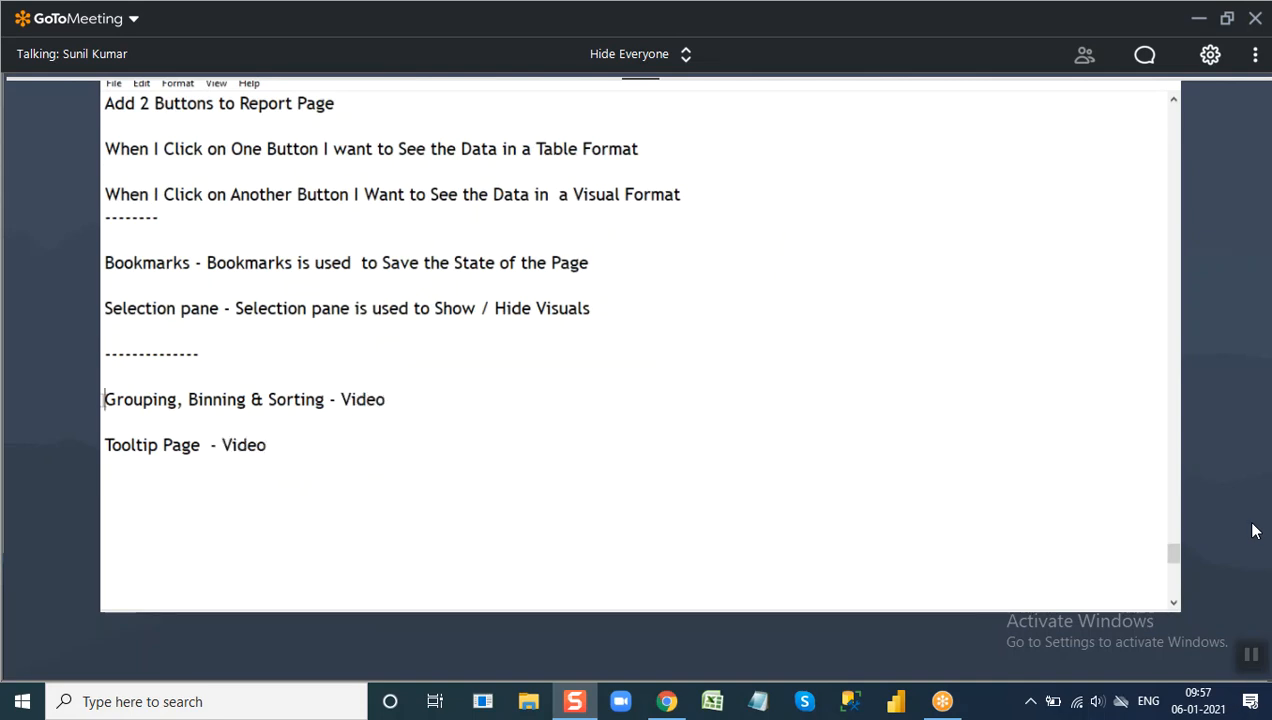
Highlight the two video topics in the notes and review the Power BI Service topics in the course content PDF.
{"action": "left_click_drag", "start_coordinate": [102, 398], "coordinate": [312, 462]}
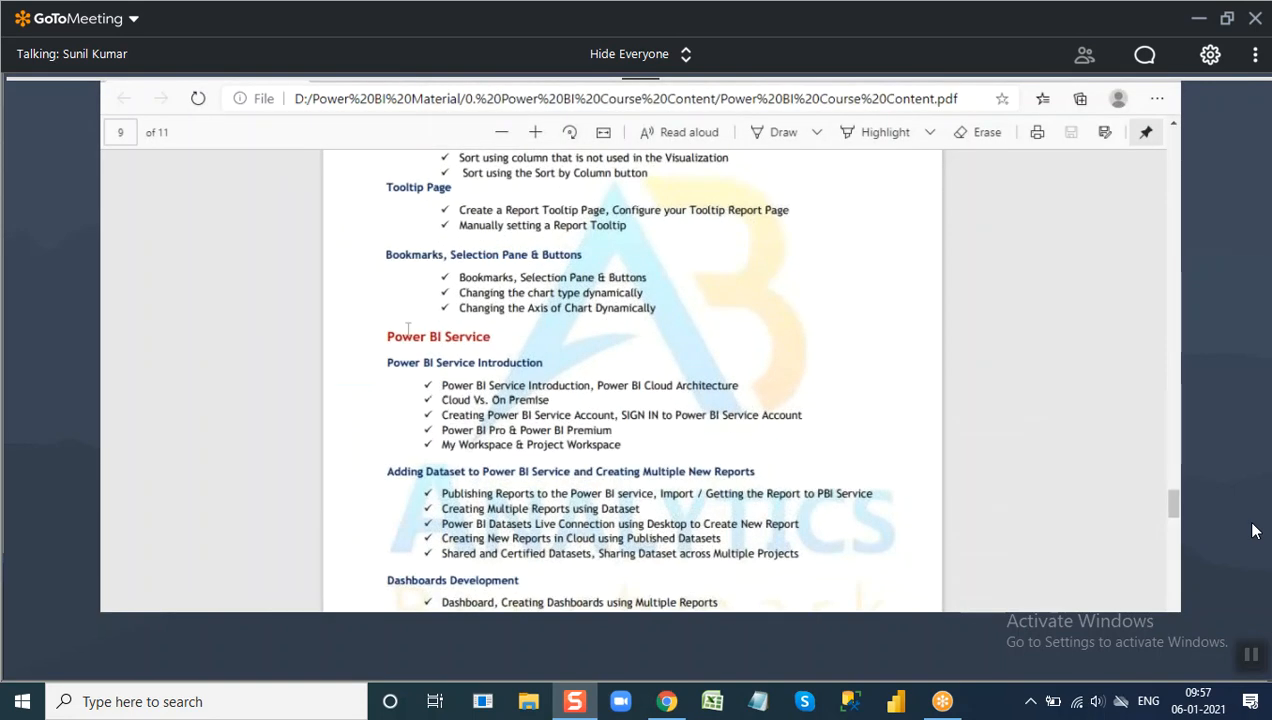
{"action": "left_click_drag", "start_coordinate": [404, 336], "coordinate": [569, 471]}
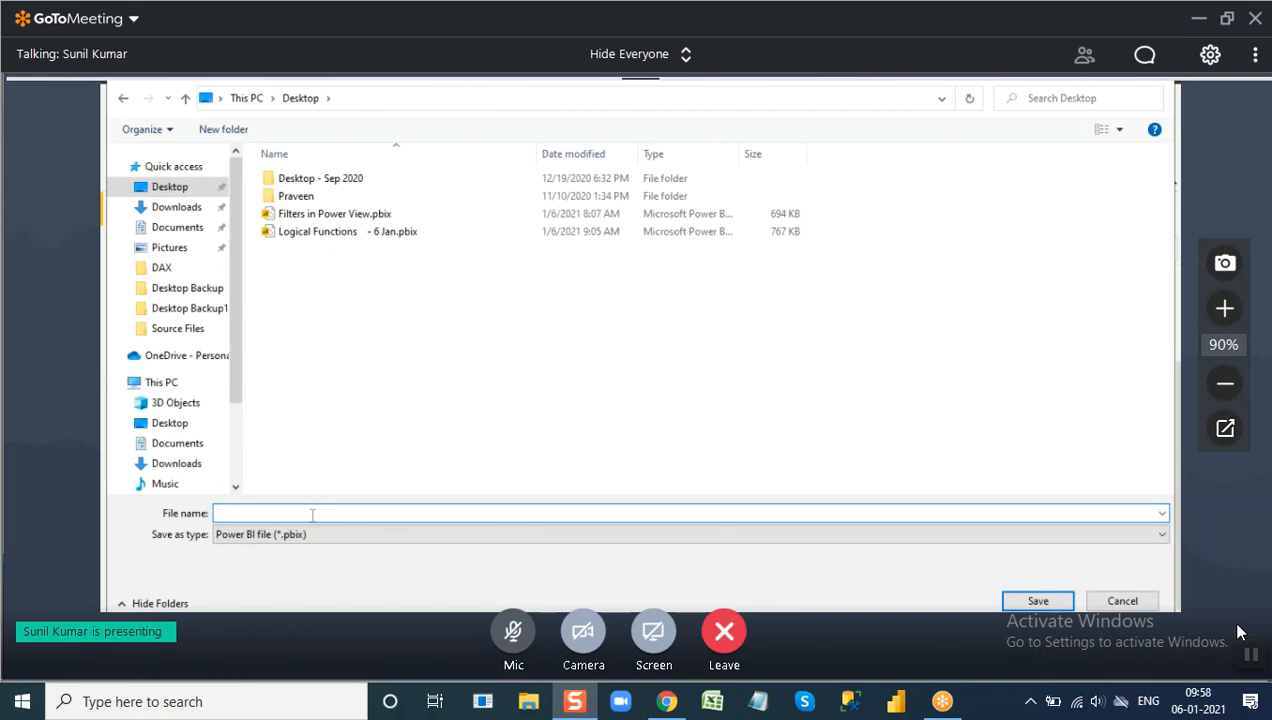
{"action": "key", "text": "XF86AudioRaiseVolume"}
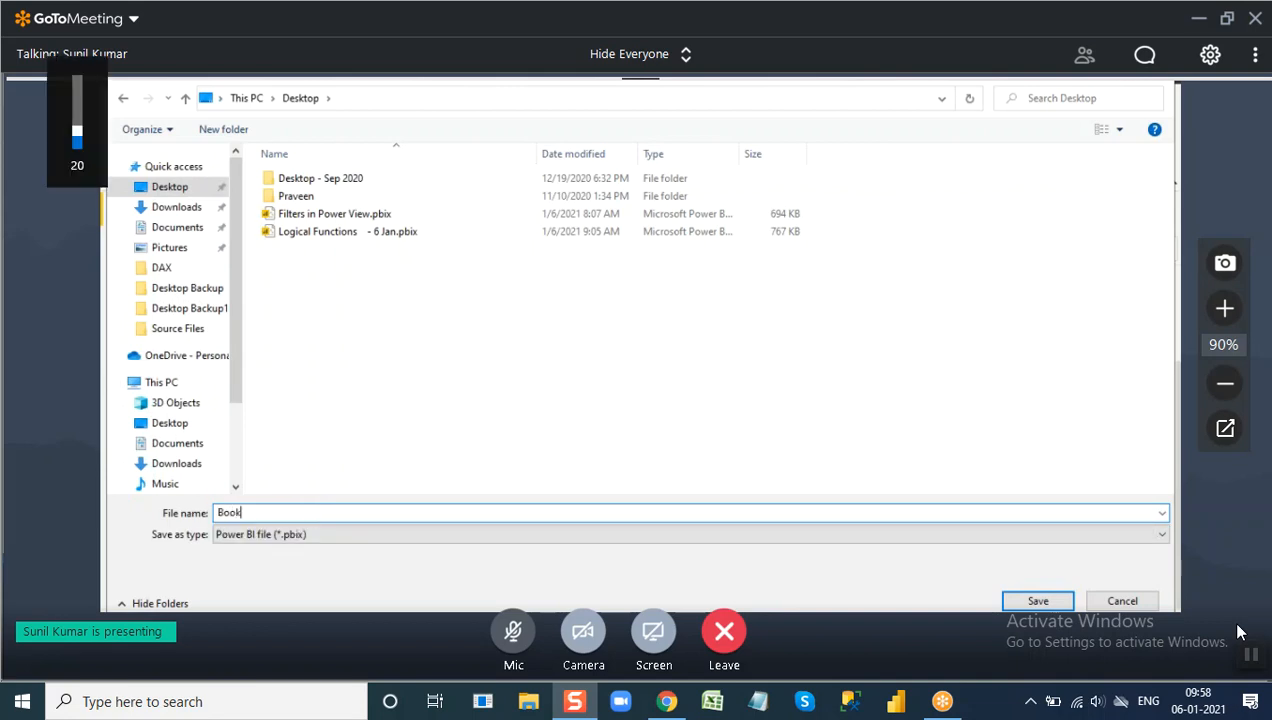